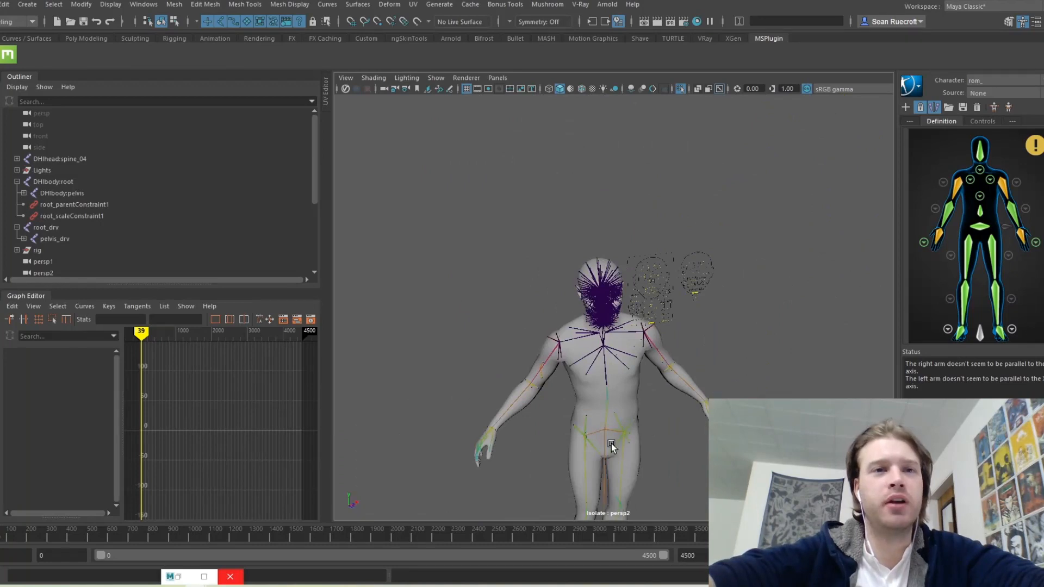
Step: Turn off Isolate Select and move the rig's Main control left, away from the MetaHuman
alt+middle_drag(680, 457, 694, 304)
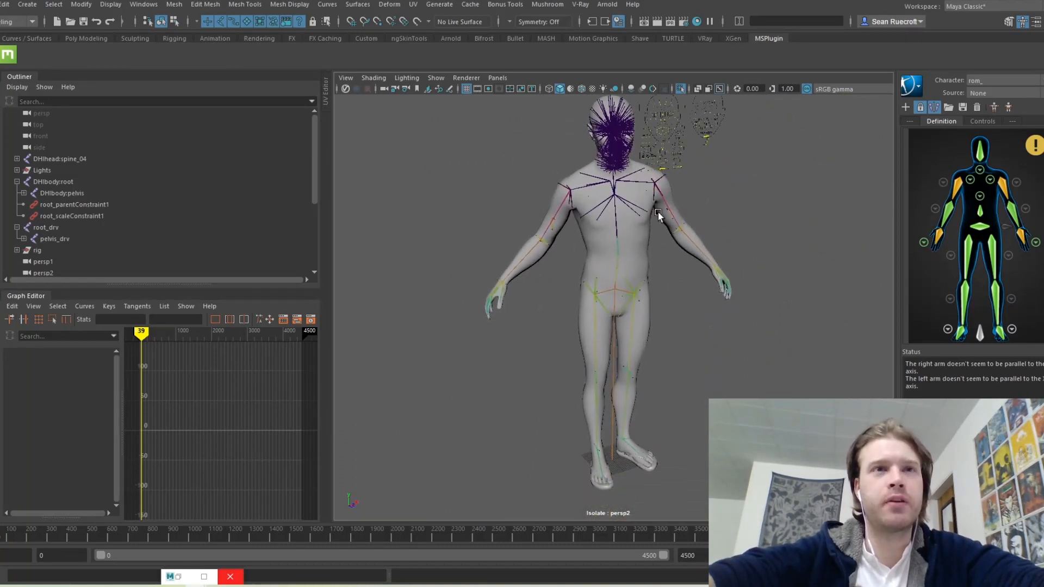
click(680, 88)
drag(526, 440, 564, 480)
drag(656, 423, 600, 450)
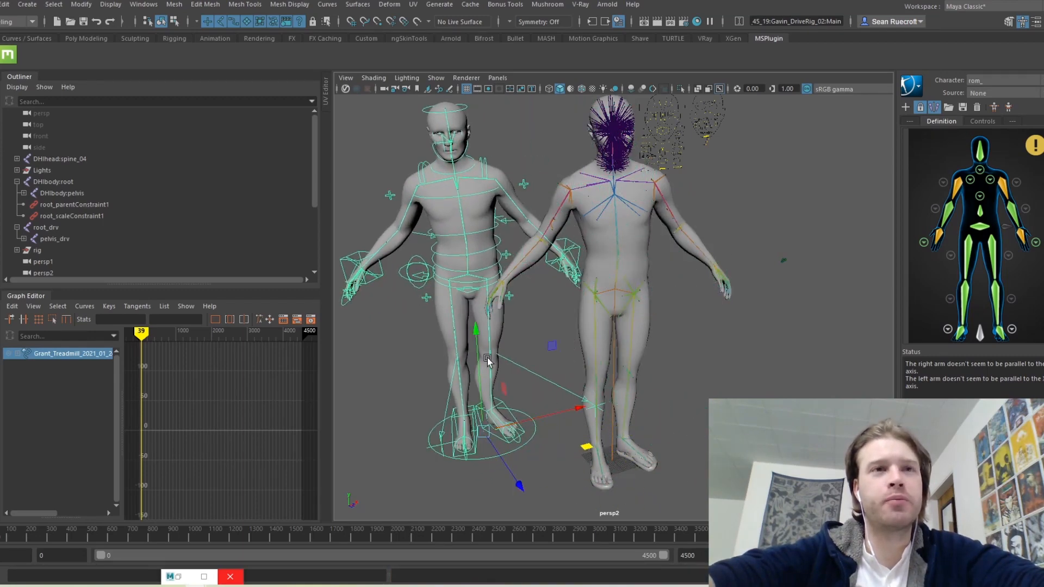
Step: Inspect both character meshes, DHIbody:root and IKArm_R, then clear the selection
alt+drag(544, 375, 581, 426)
click(518, 265)
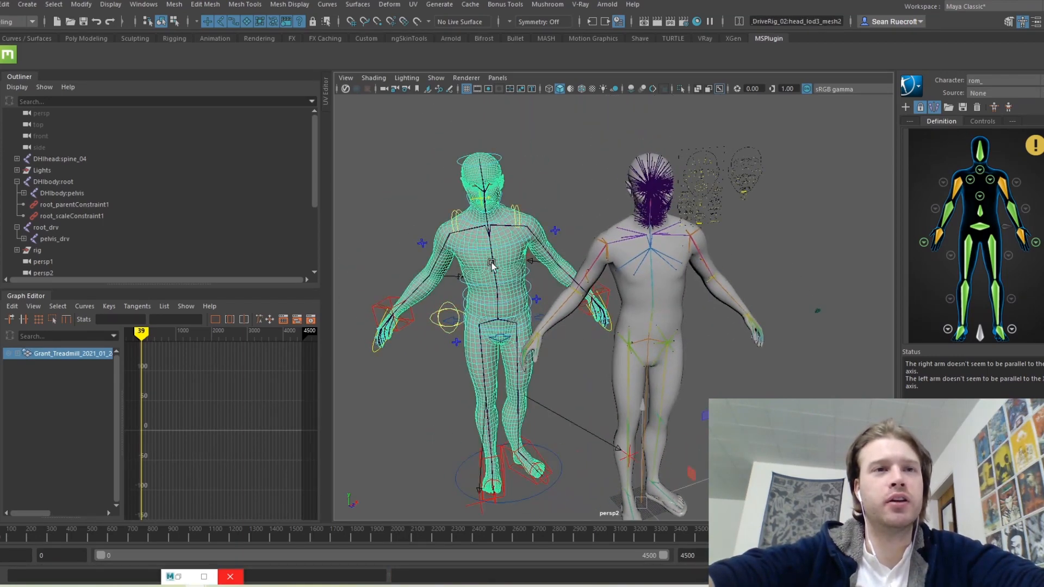
click(632, 320)
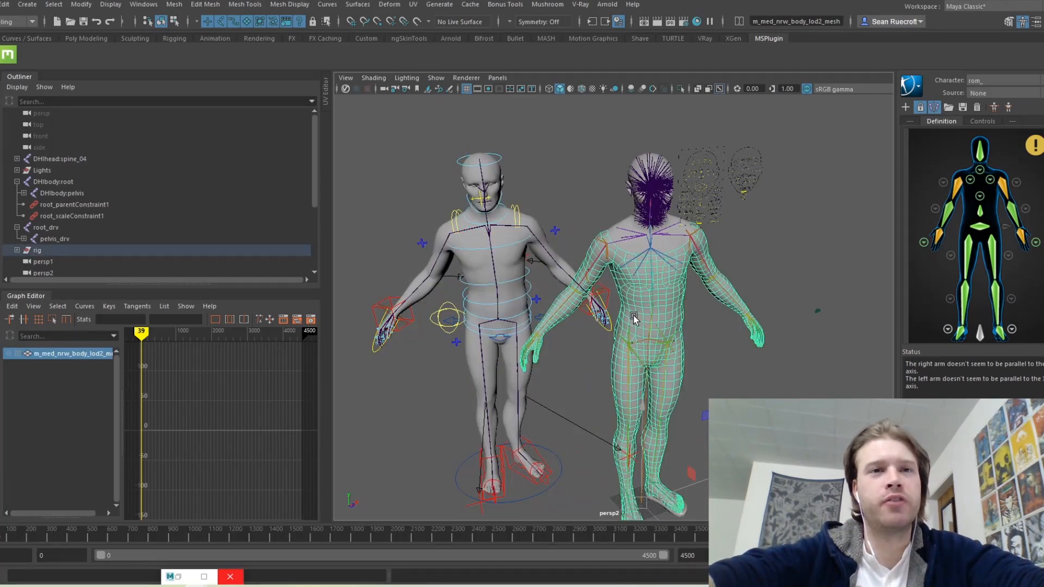
click(741, 389)
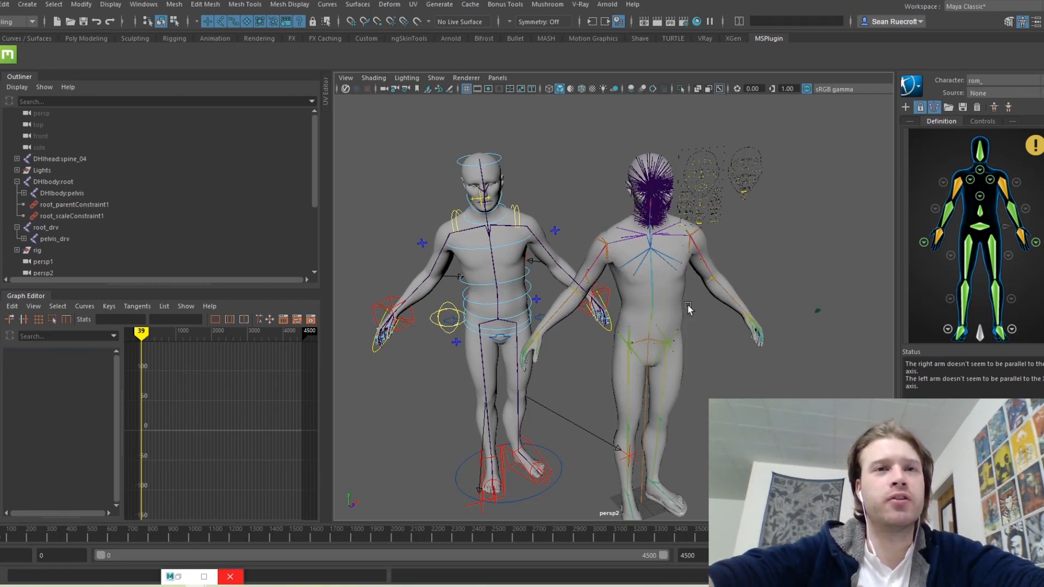
click(69, 183)
alt+drag(734, 393, 759, 392)
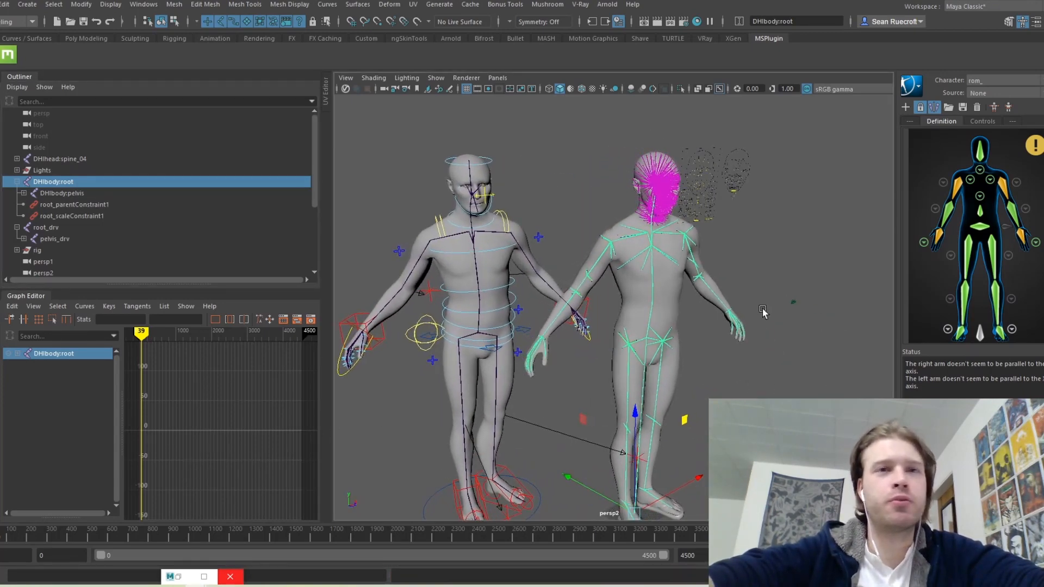
click(357, 318)
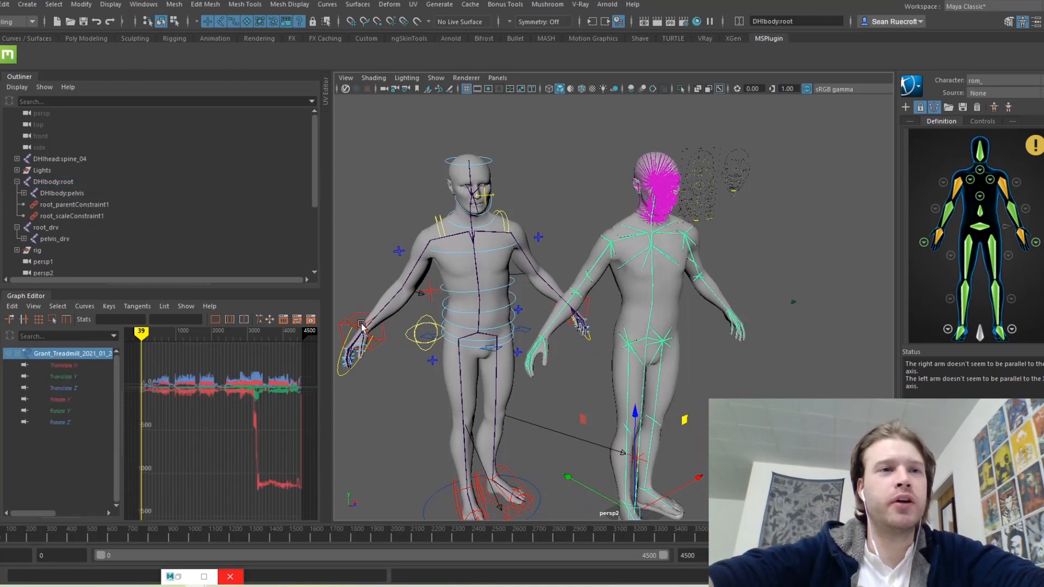
click(797, 258)
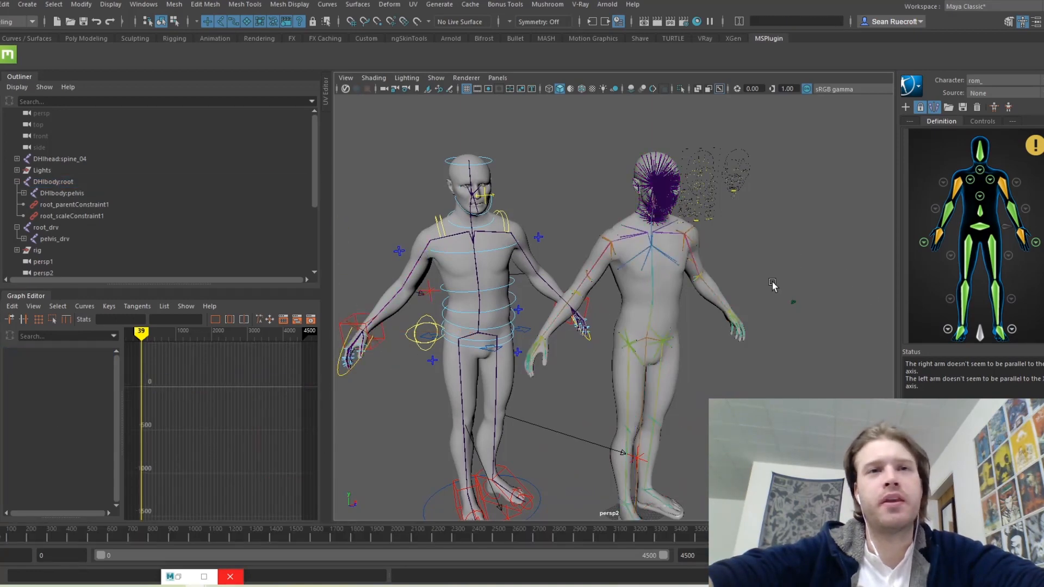
Step: Zoom in on the back figure's head and turn off Show > Joints in the viewport
scroll(772, 282, up, 4)
alt+middle_drag(771, 292, 923, 285)
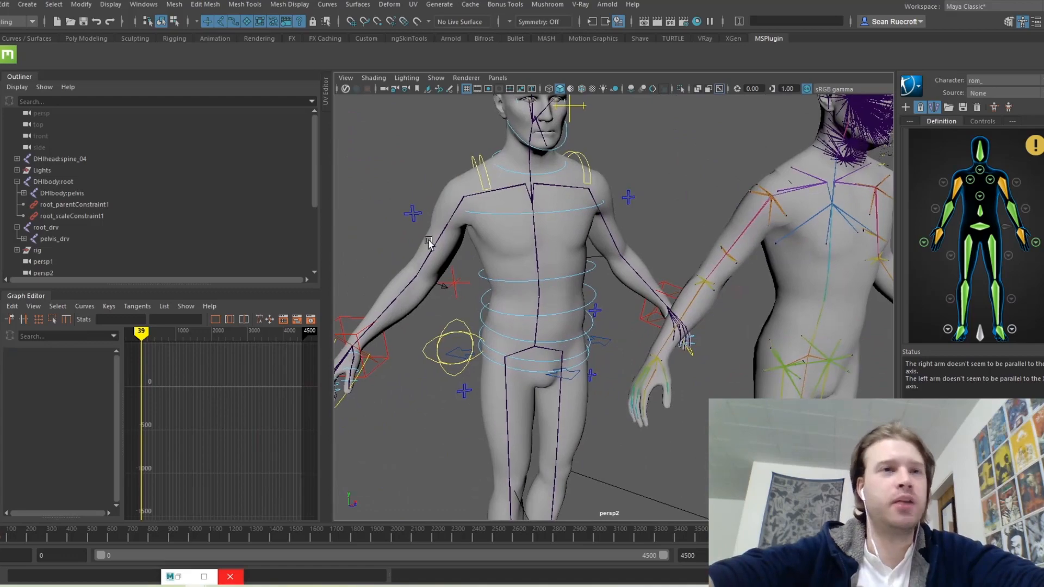
alt+middle_drag(787, 269, 574, 461)
alt+right_drag(574, 461, 694, 442)
alt+drag(694, 442, 647, 396)
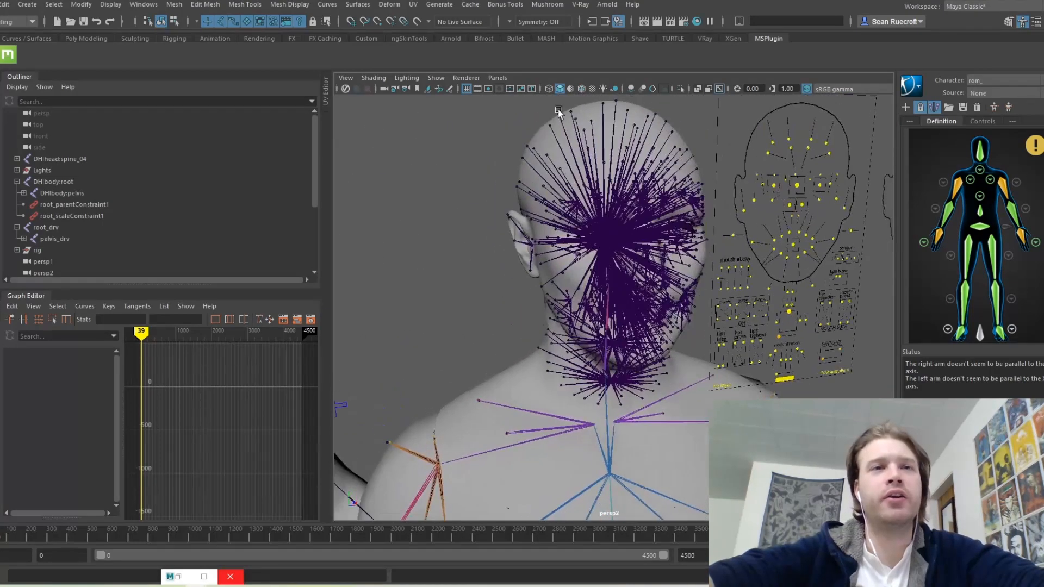
click(439, 77)
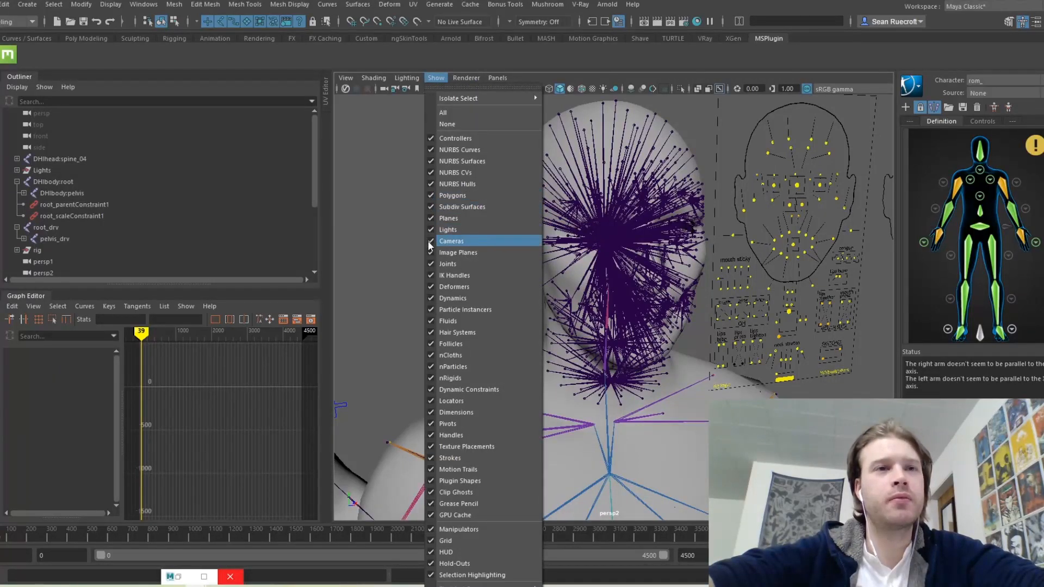
click(429, 264)
Step: Scrub the time slider to frame 1438 to see both characters mid-stride
scroll(703, 338, down, 5)
scroll(702, 340, down, 2)
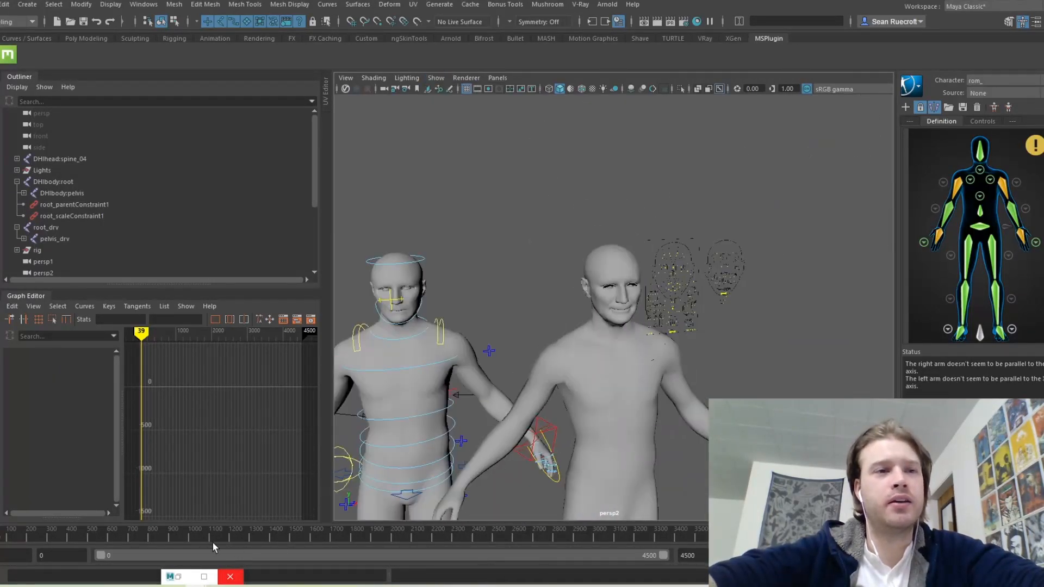
drag(204, 540, 278, 539)
alt+middle_drag(586, 418, 586, 305)
scroll(565, 361, down, 4)
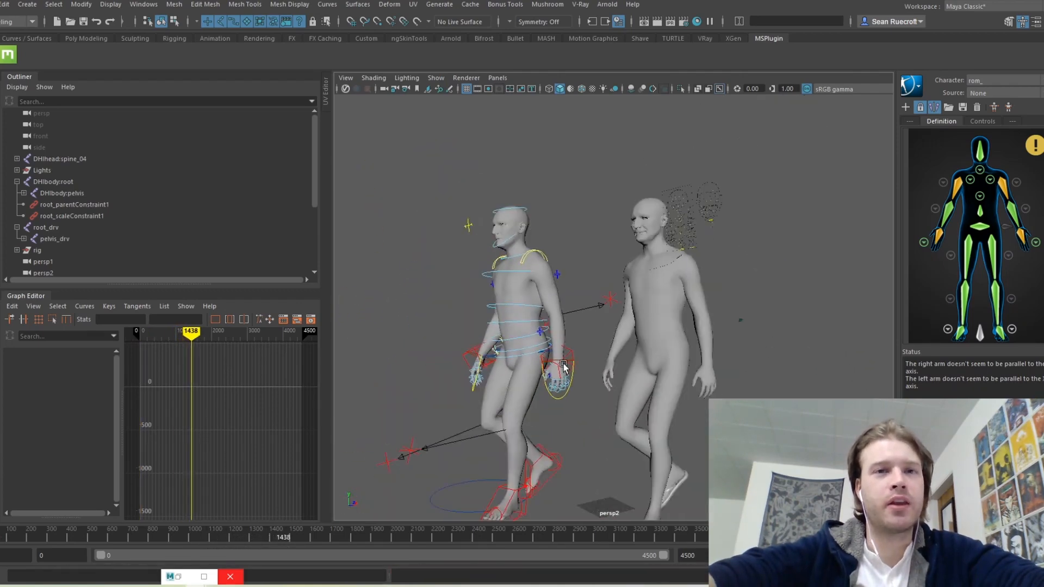
alt+drag(563, 364, 570, 377)
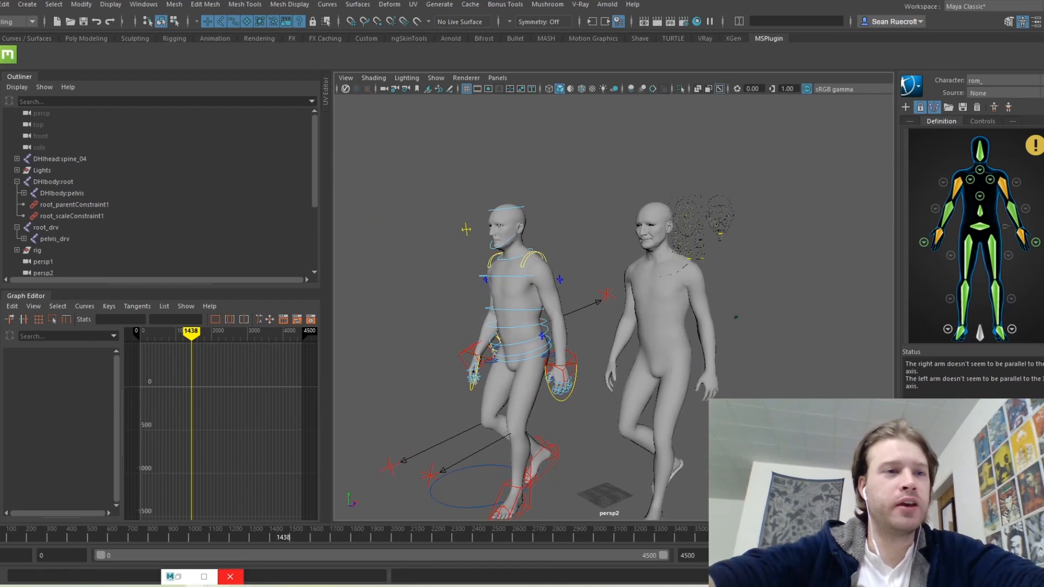
Step: Switch to Unreal Editor and play the MetaHuman walk animation in the Sequencer
mouse_move(216, 586)
click(156, 508)
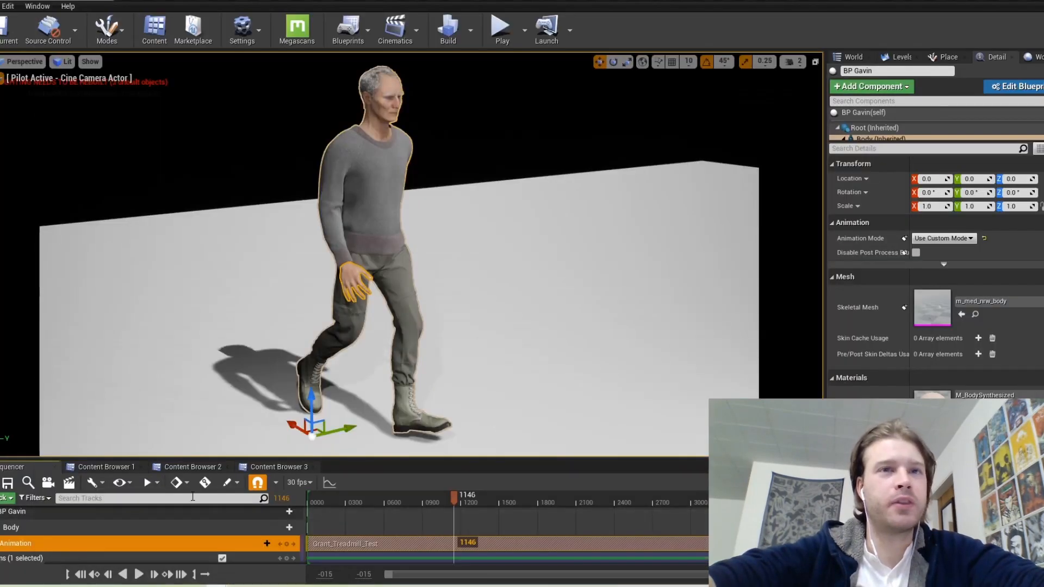
click(139, 574)
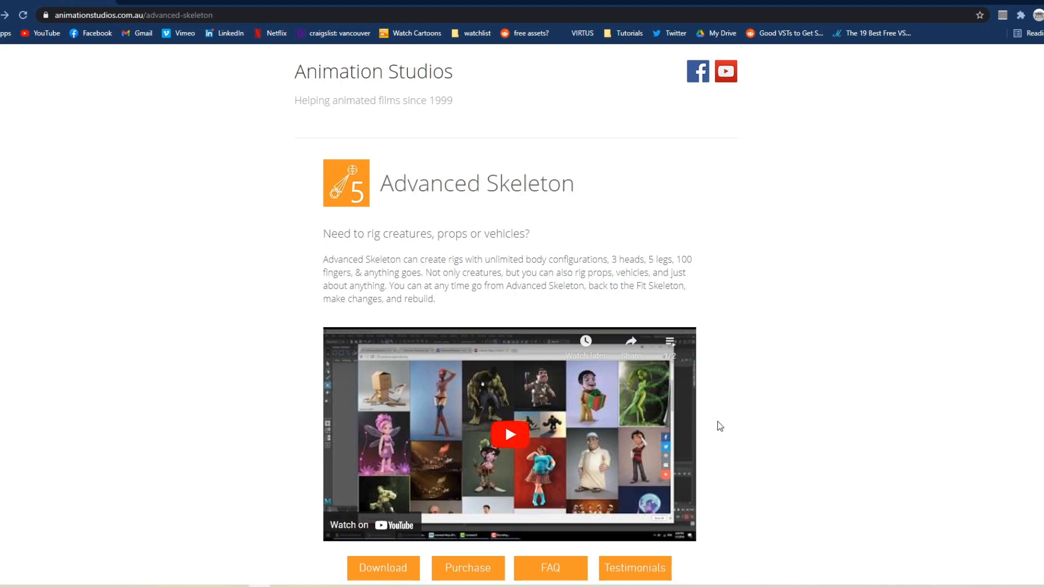
Step: Open the Advanced Skeleton download page, then bring the Quixel Bridge window forward
scroll(734, 402, down, 2)
click(376, 482)
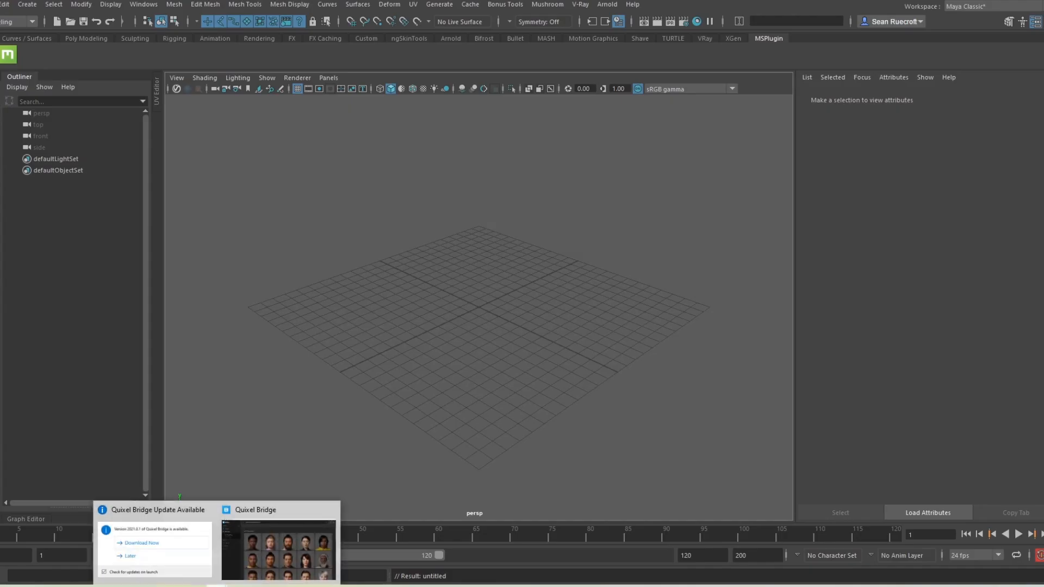
click(296, 522)
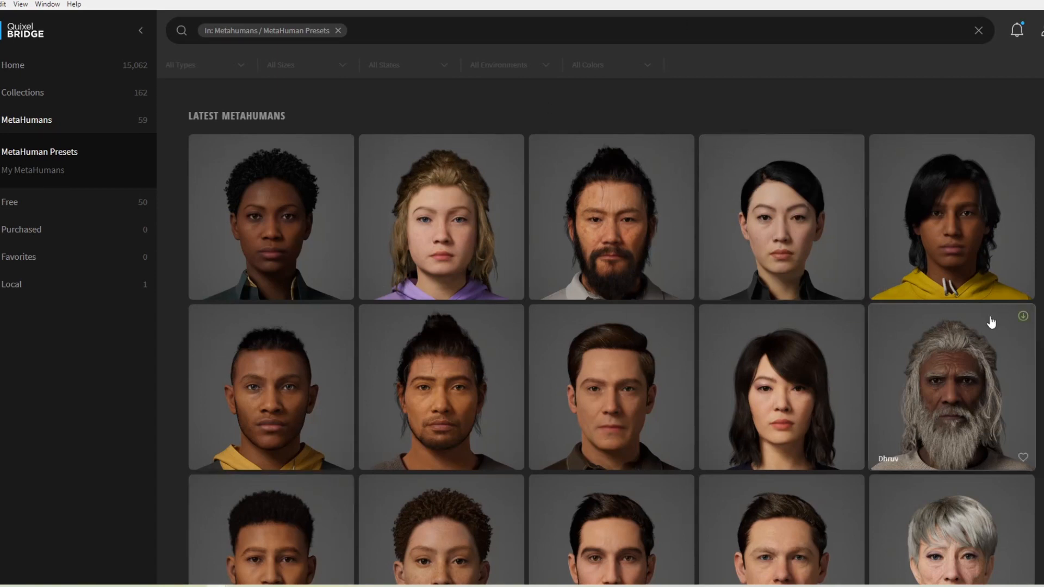
Step: Filter to My MetaHumans, open the only MetaHuman and export it to Maya
click(60, 172)
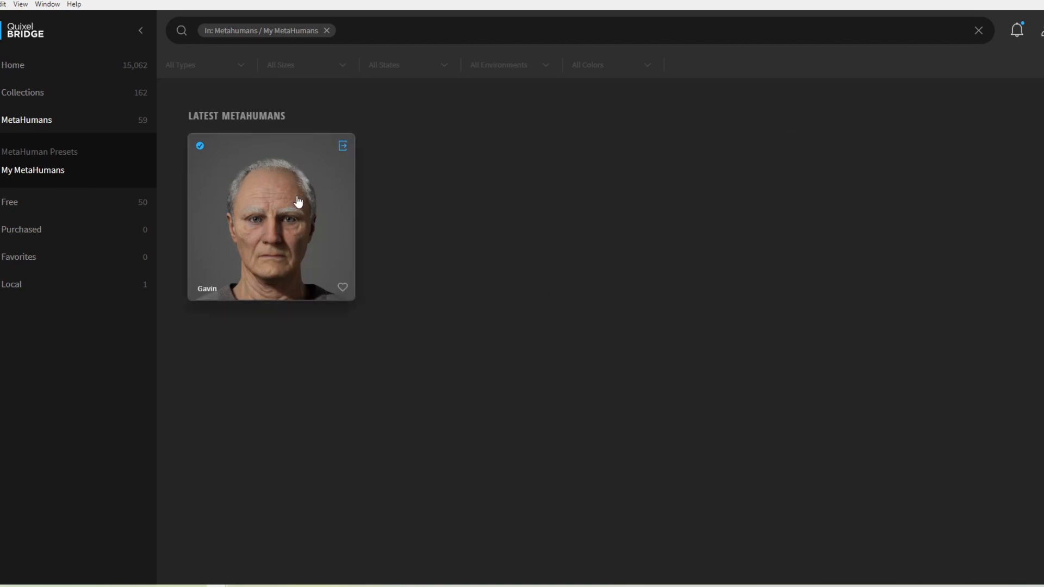
click(303, 227)
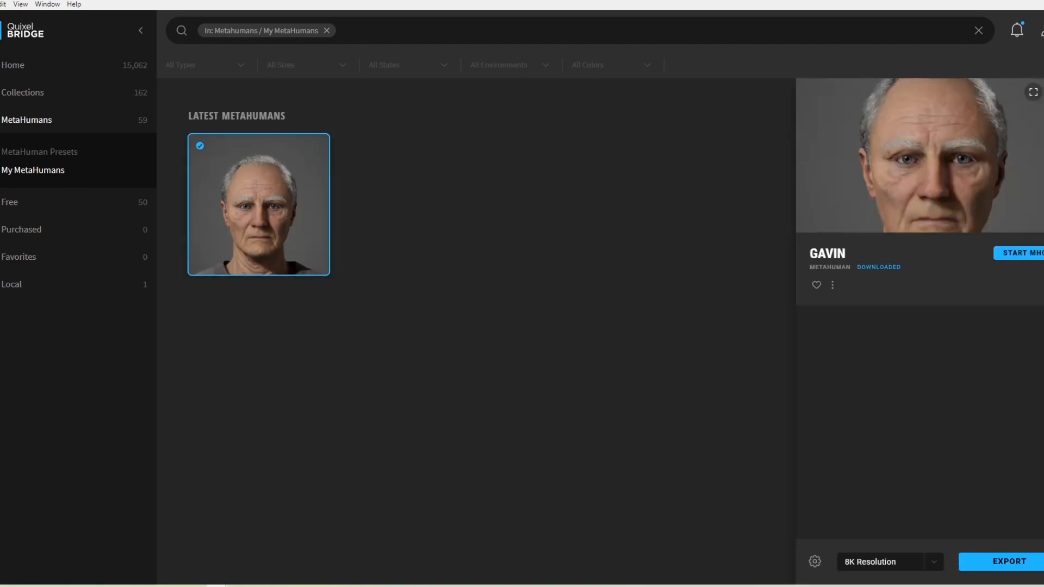
click(1009, 561)
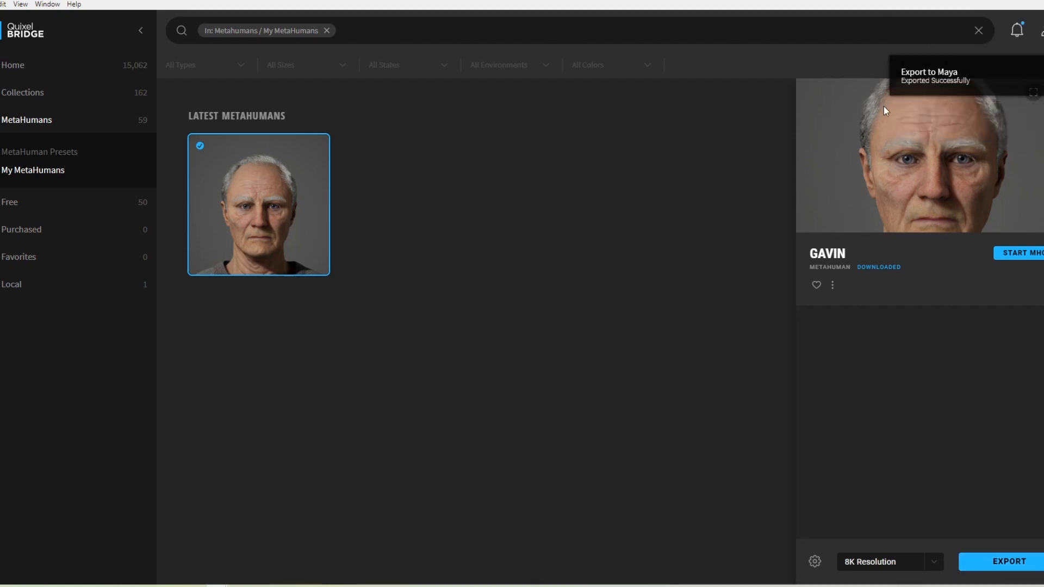
click(815, 560)
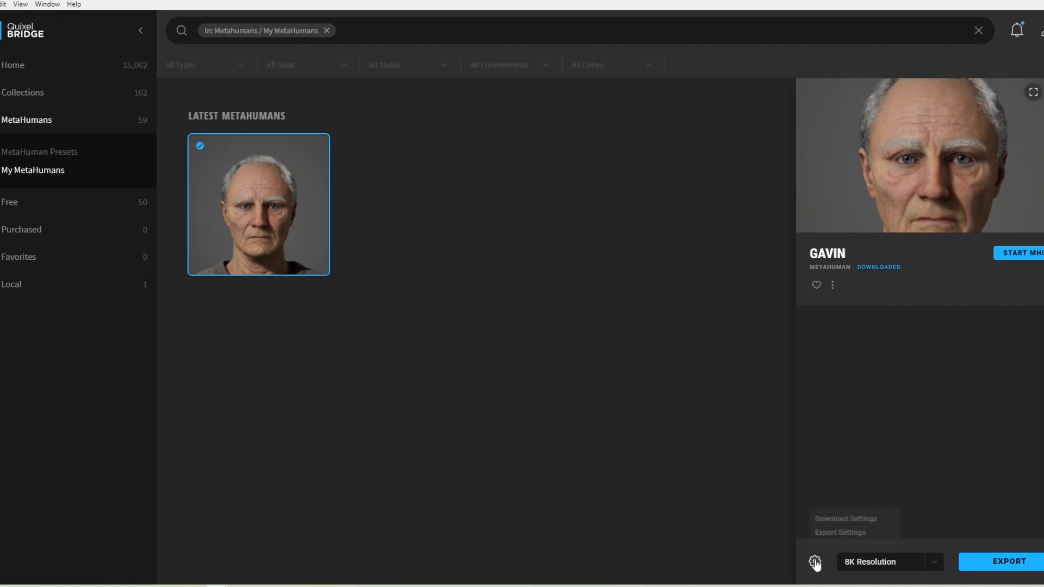
click(852, 517)
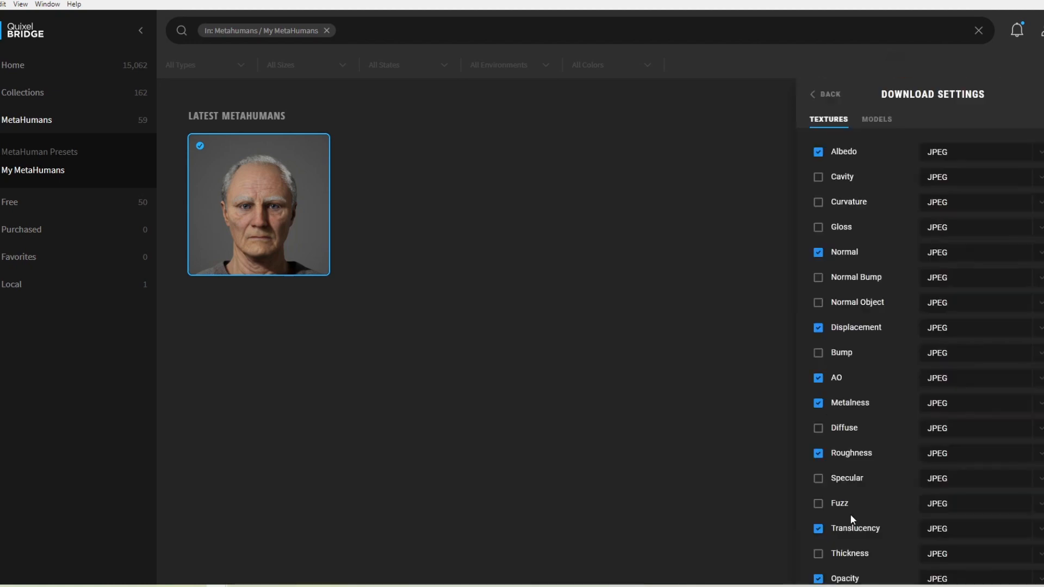
click(875, 123)
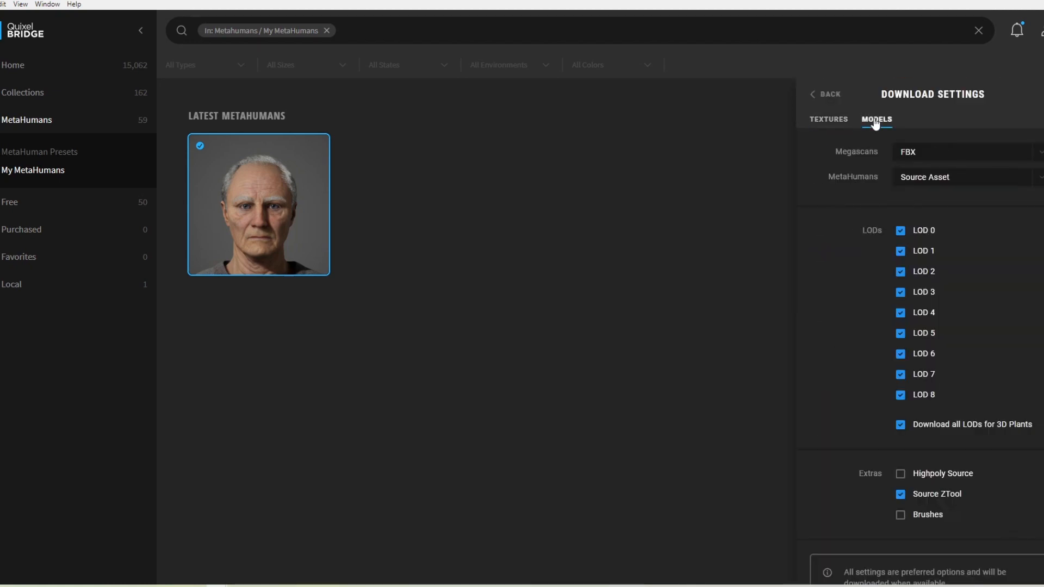
click(978, 181)
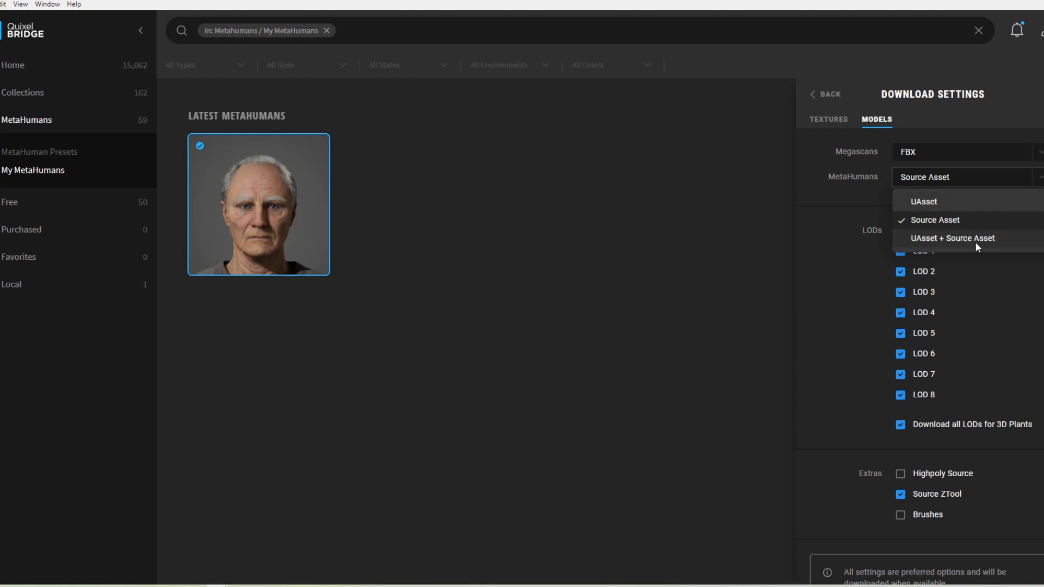
click(825, 204)
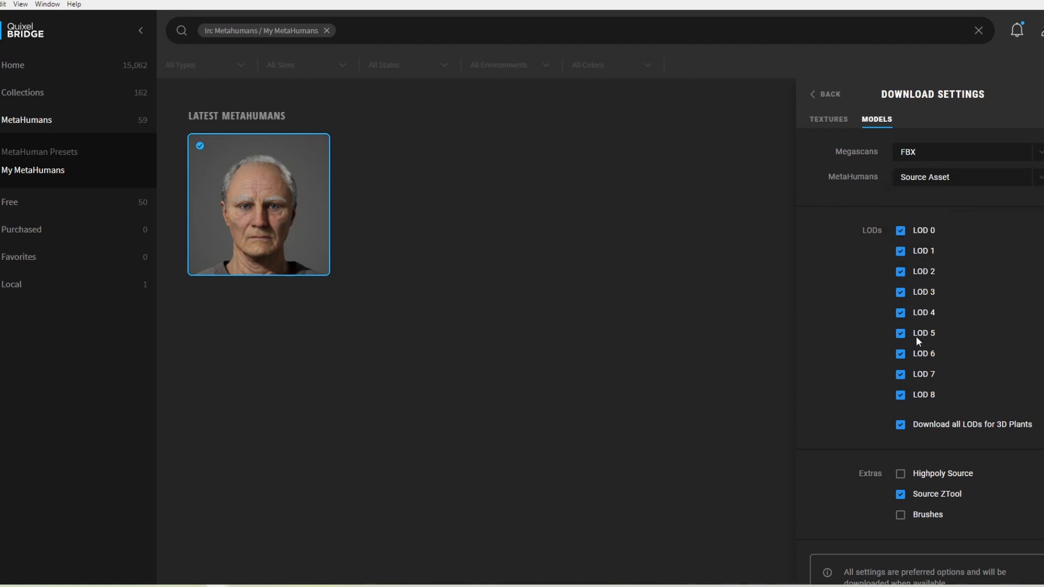
click(831, 122)
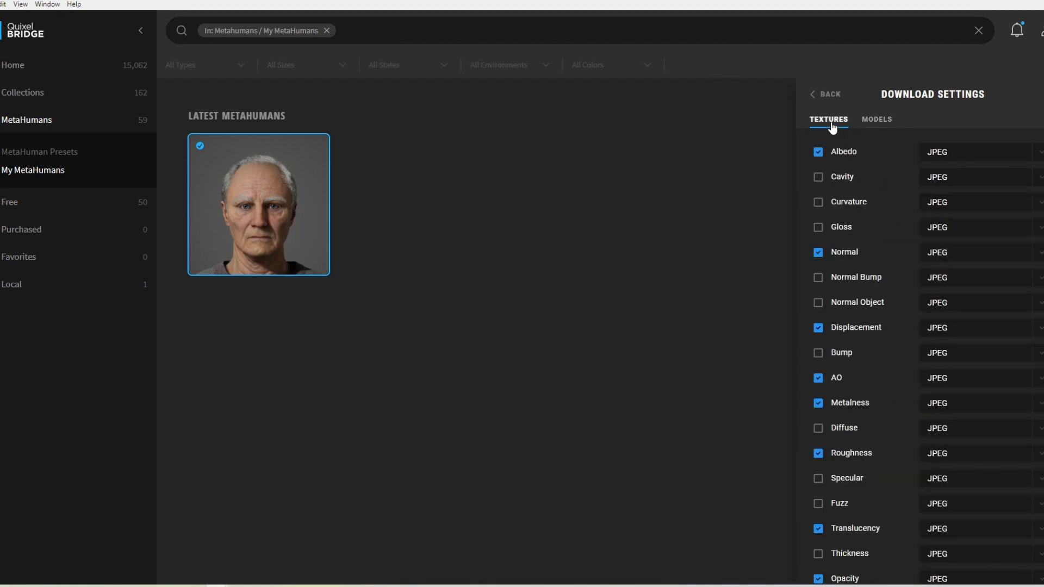
click(829, 95)
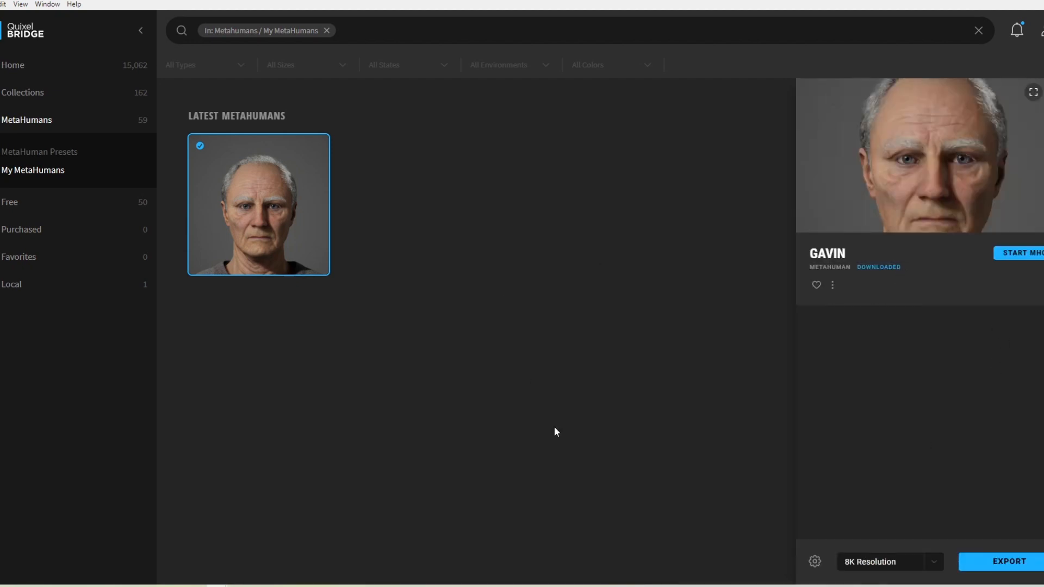
mouse_move(202, 583)
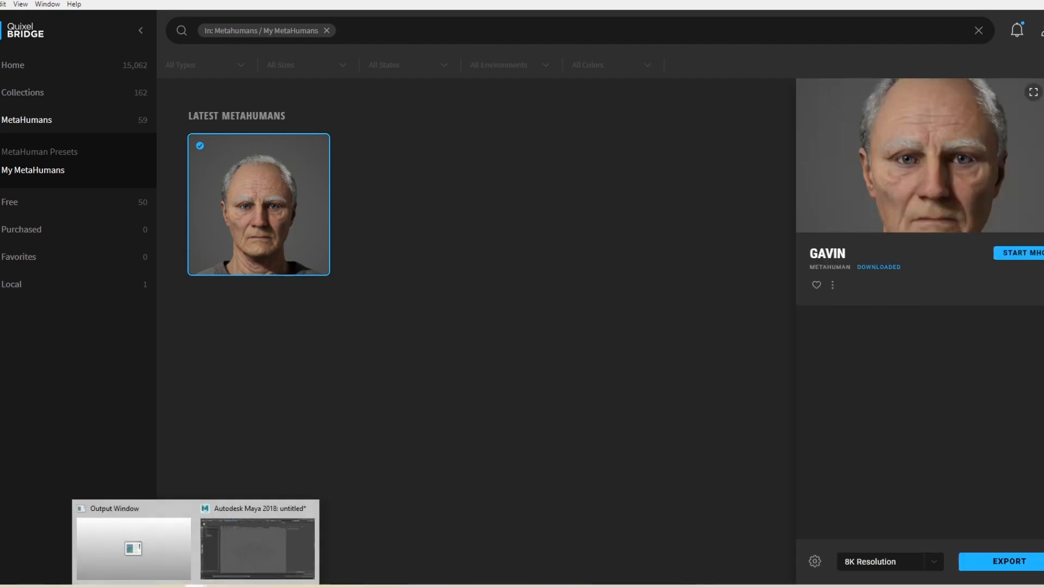
Step: Confirm the MetaHuman import in Maya and frame the whole body and head controls
click(249, 511)
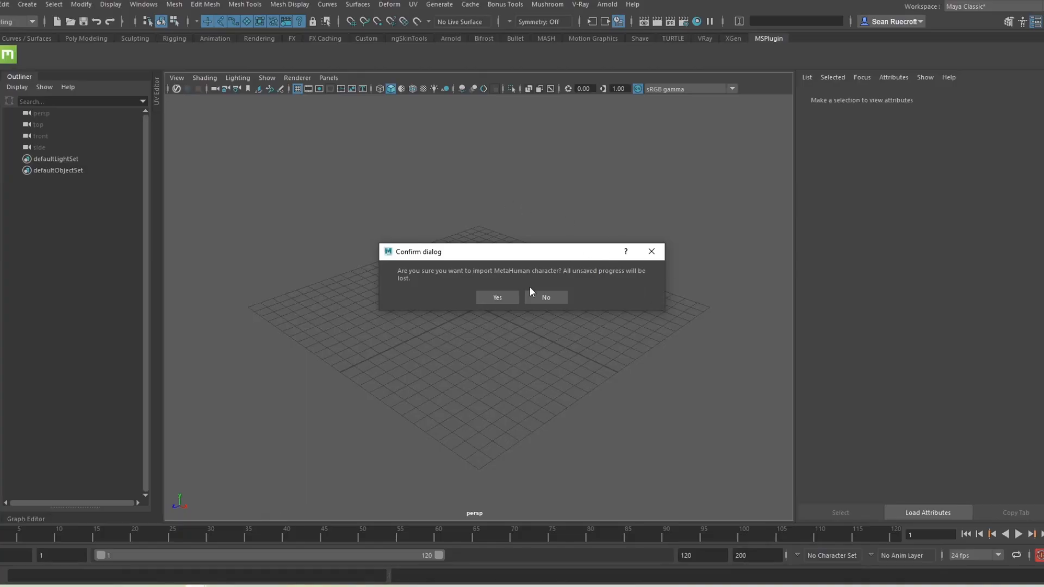
click(498, 297)
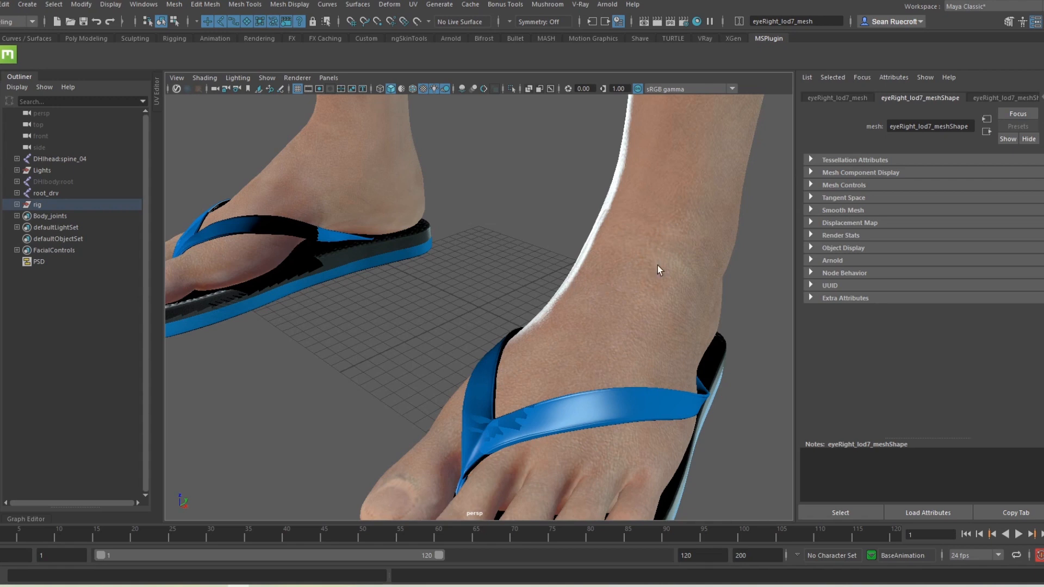
scroll(545, 288, down, 9)
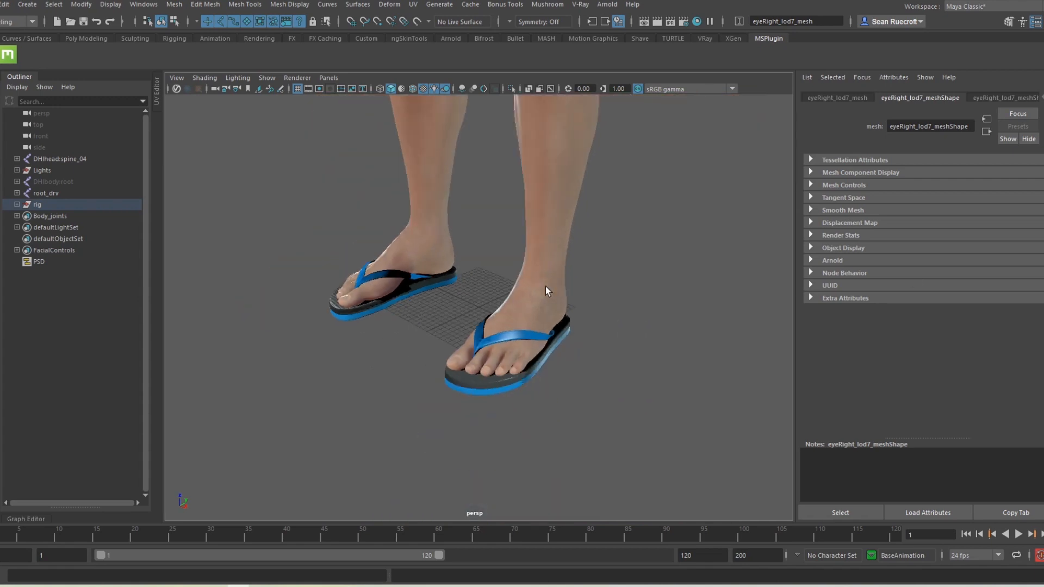
alt+middle_drag(564, 231, 577, 457)
alt+drag(557, 405, 580, 348)
Step: Create a new perspective camera, persp1, and frame the character's body from the front
click(329, 78)
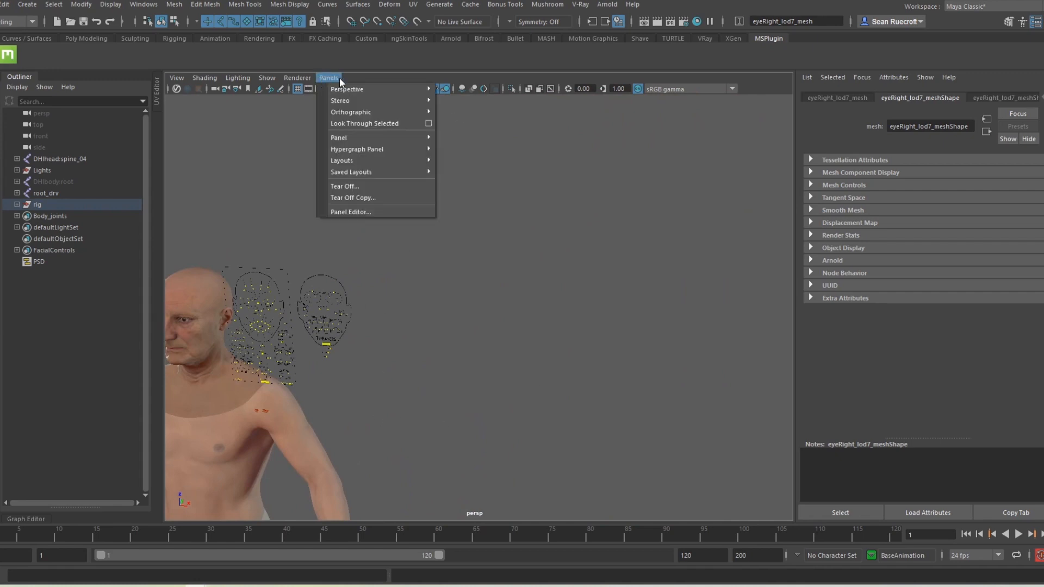
mouse_move(376, 92)
click(469, 104)
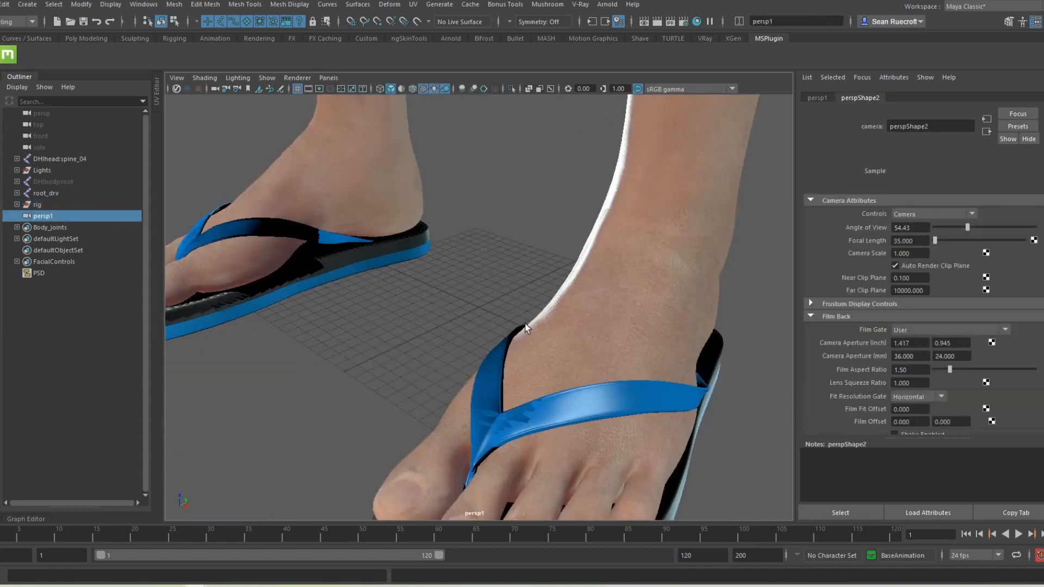
scroll(550, 159, down, 5)
alt+middle_drag(550, 159, 521, 498)
scroll(521, 499, down, 5)
alt+middle_drag(524, 264, 478, 507)
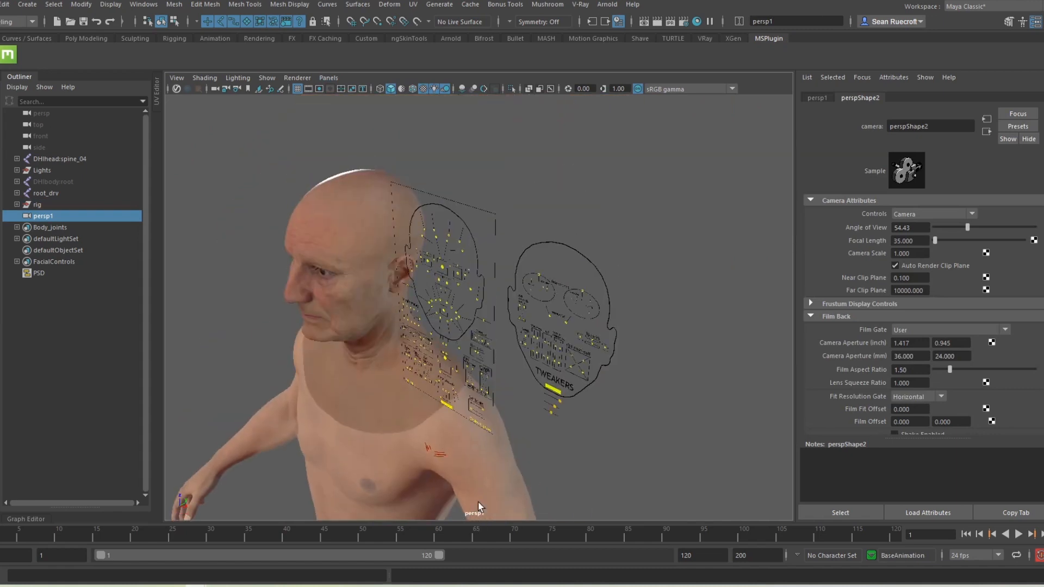
alt+drag(478, 507, 542, 377)
alt+middle_drag(652, 410, 577, 274)
scroll(499, 380, down, 5)
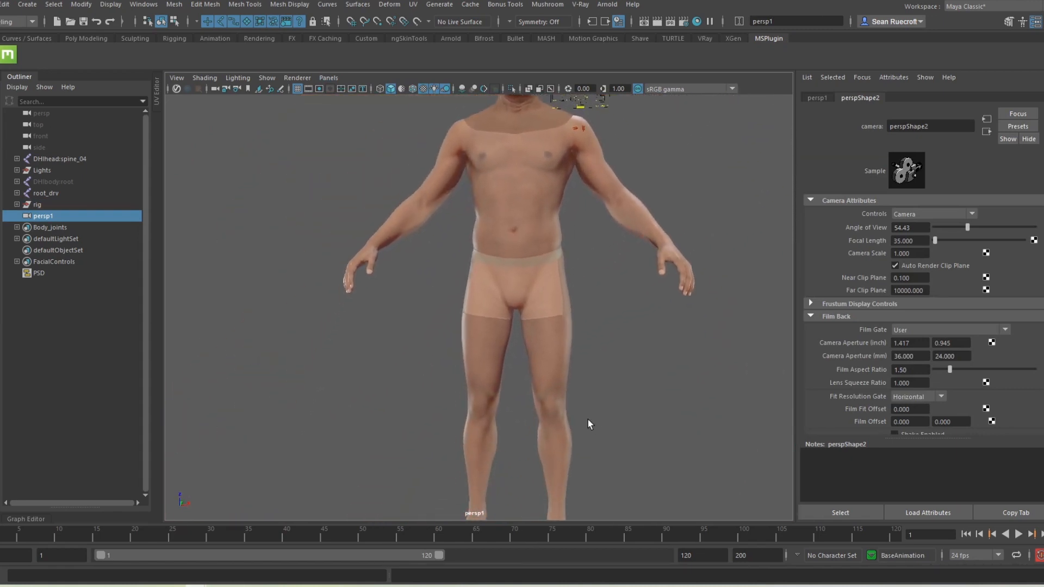
Step: Show joints in the viewport and draw them through the mesh with X-Ray Joints
click(267, 77)
click(263, 262)
click(193, 76)
click(197, 202)
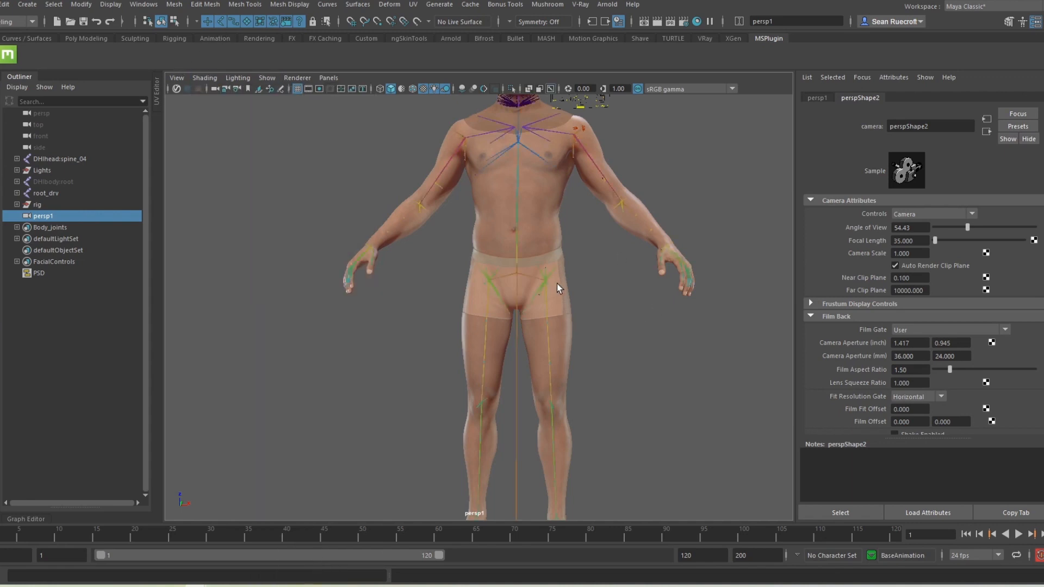
Step: Test-rotate thigh_l_drv, then undo the rotation and deselect the joint
mouse_move(557, 282)
alt+mouse_down()
mouse_move(586, 313)
mouse_move(472, 348)
alt+mouse_up()
click(442, 360)
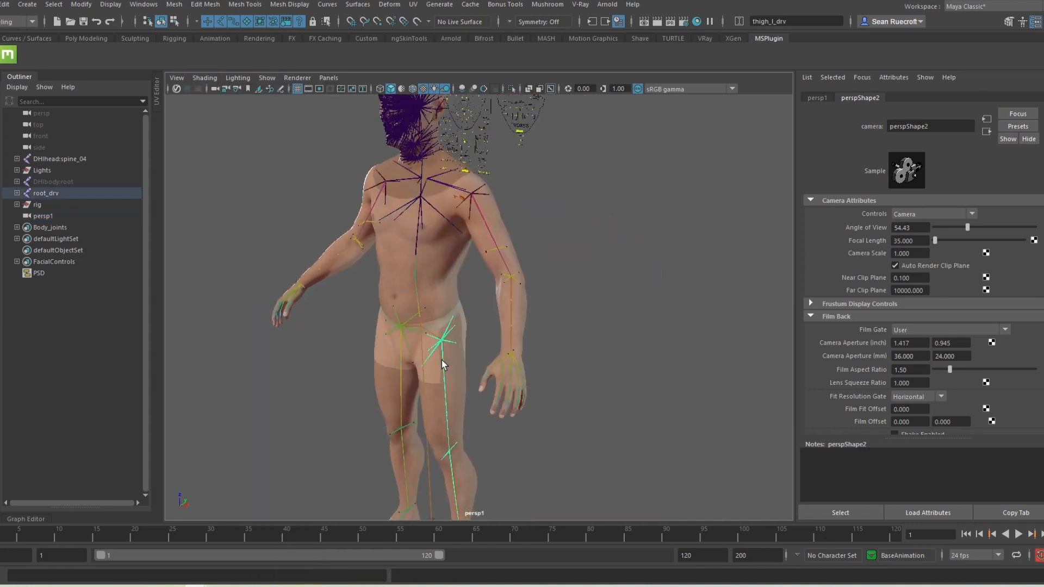
key(e)
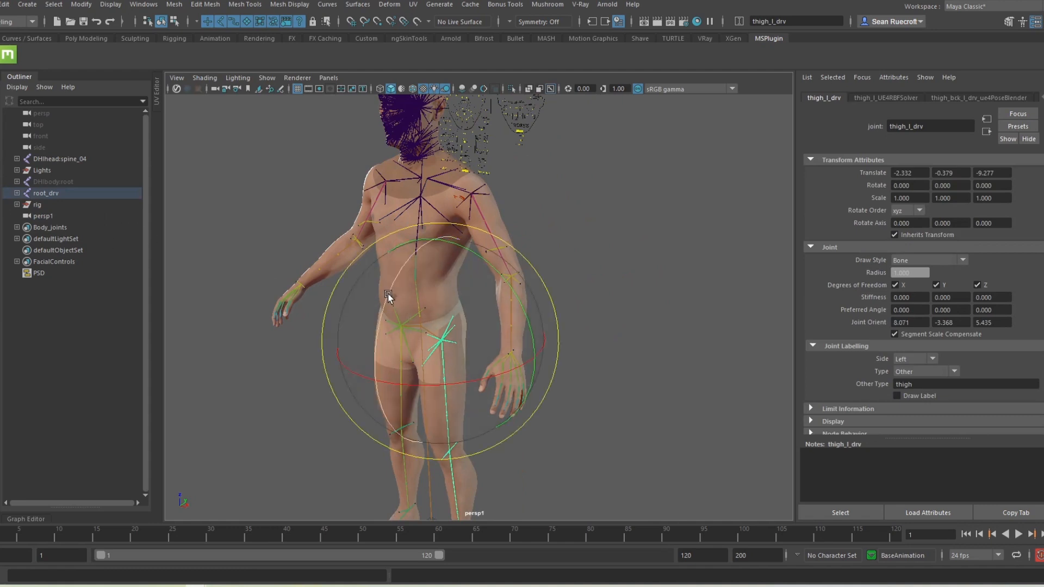
drag(392, 299, 646, 423)
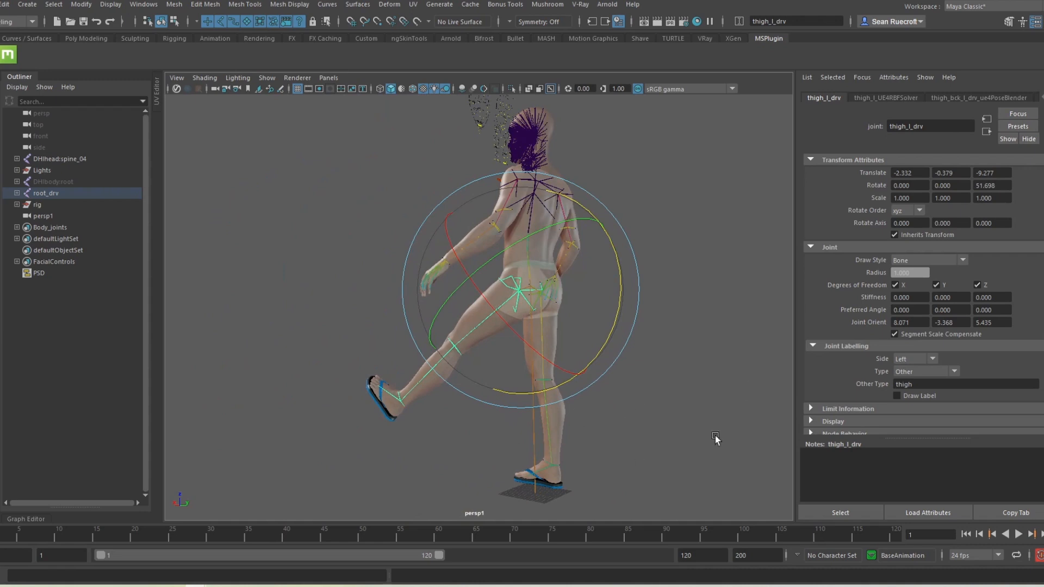
key(ctrl+z)
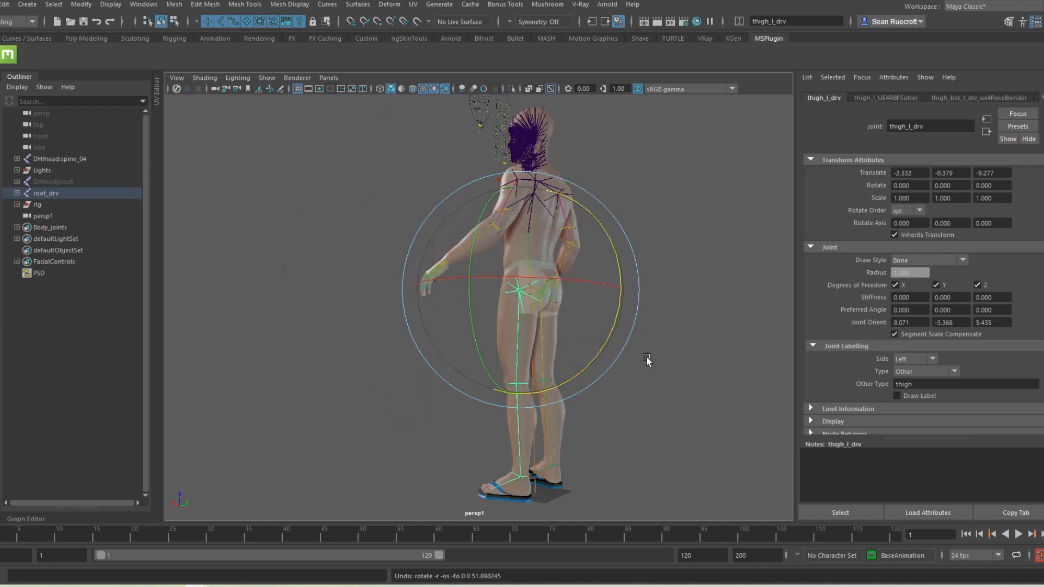
click(373, 397)
Step: Reframe the full MetaHuman body from a higher frontal three-quarter view
alt+drag(373, 396, 588, 379)
alt+middle_drag(513, 354, 597, 370)
alt+right_drag(597, 370, 652, 390)
alt+drag(652, 389, 608, 361)
alt+middle_drag(608, 361, 599, 324)
alt+right_drag(599, 324, 496, 292)
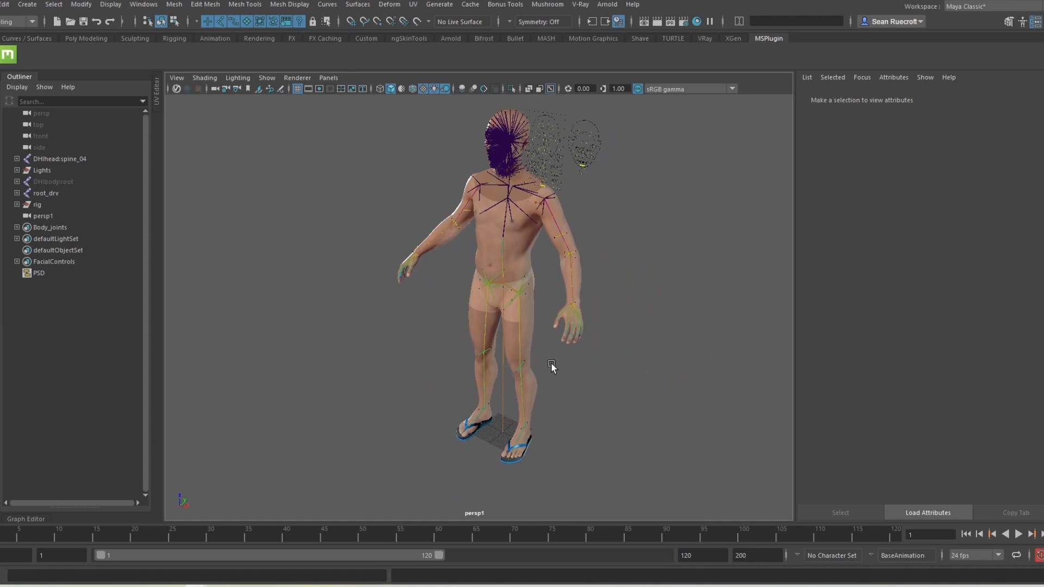
alt+drag(541, 372, 573, 401)
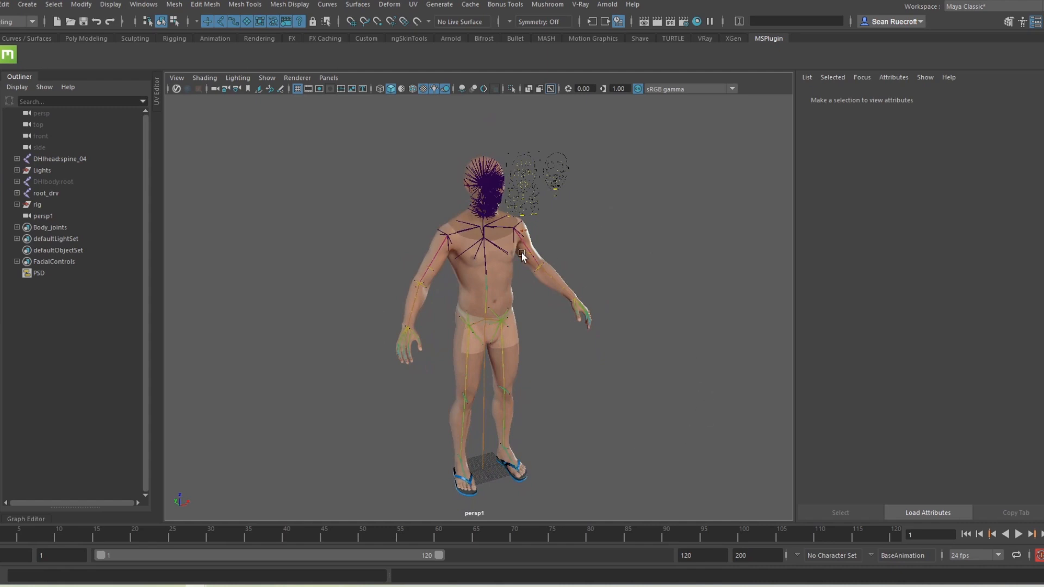
alt+drag(620, 462, 589, 457)
alt+middle_drag(589, 459, 599, 407)
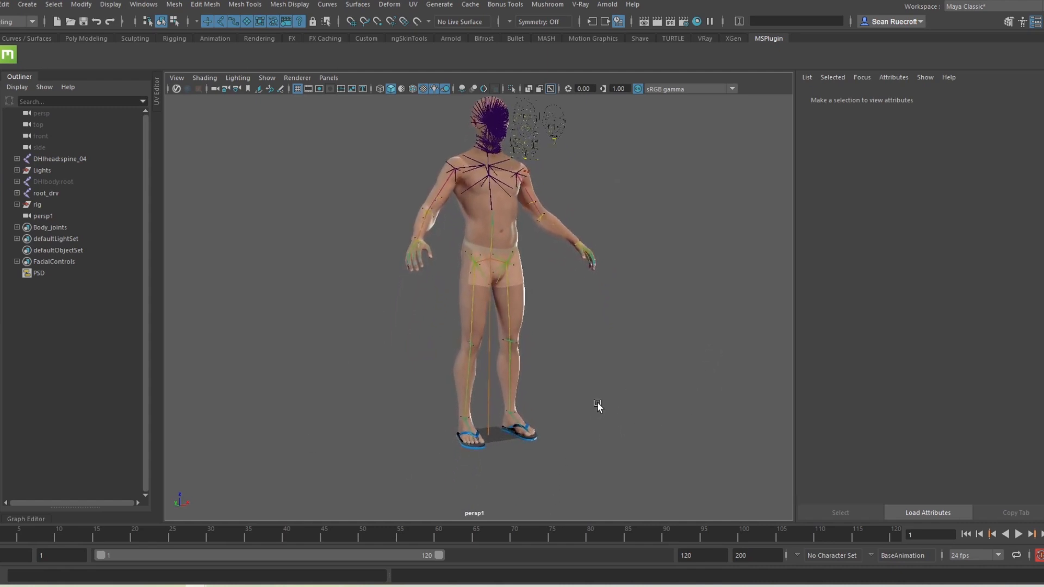
alt+middle_drag(586, 317, 575, 348)
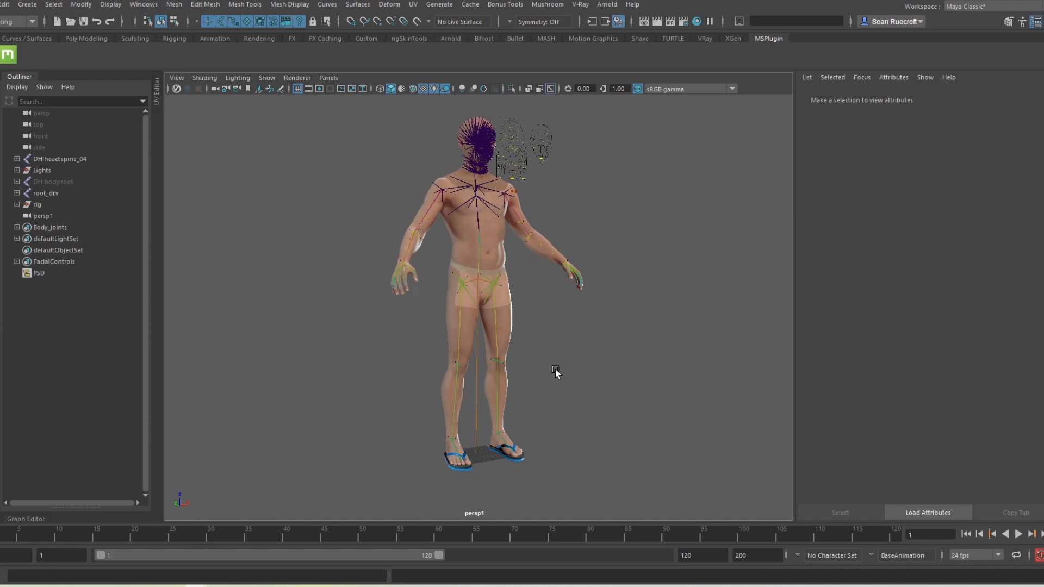
scroll(557, 372, down, 1)
scroll(557, 372, up, 1)
alt+drag(545, 389, 535, 407)
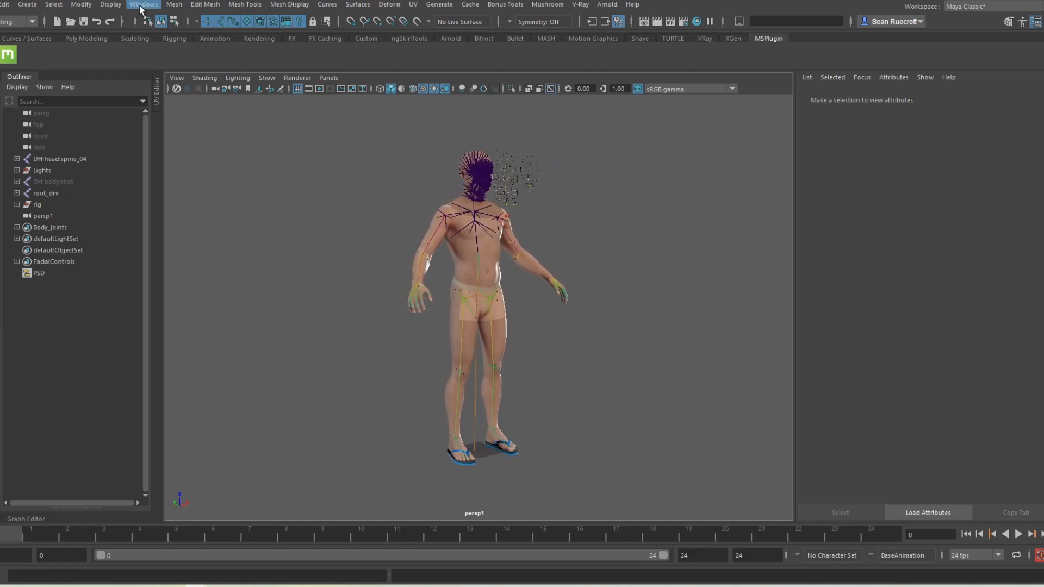
Step: Set the world up axis to Y in Preferences > Settings and save
click(142, 4)
mouse_move(220, 112)
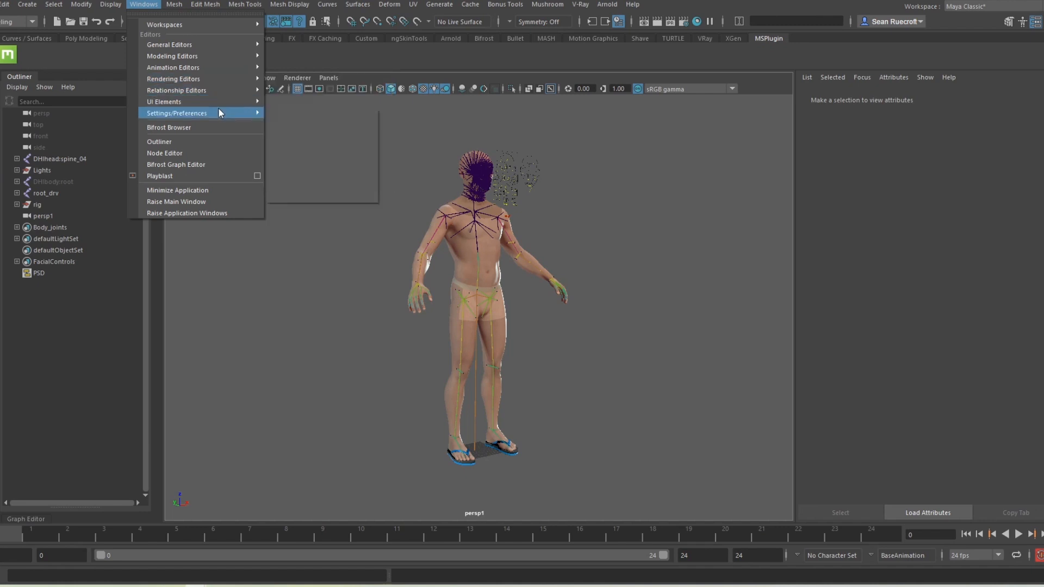
click(298, 123)
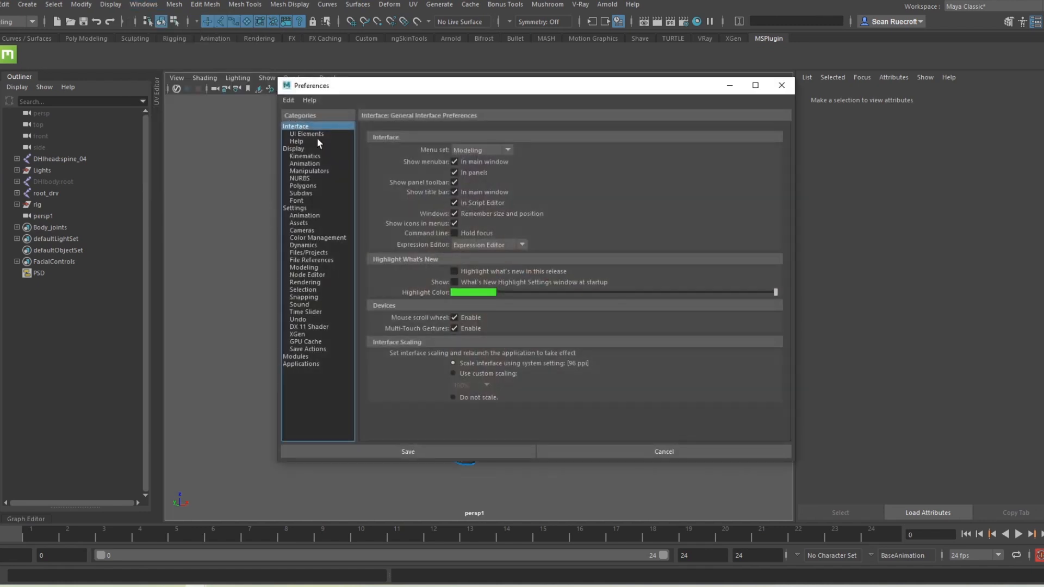
drag(403, 86, 264, 98)
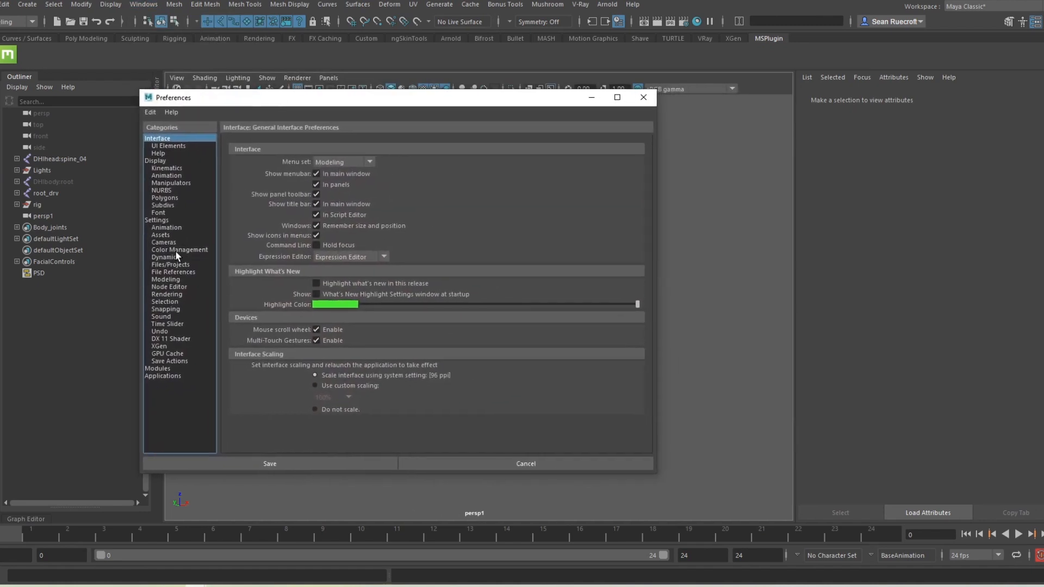
click(160, 220)
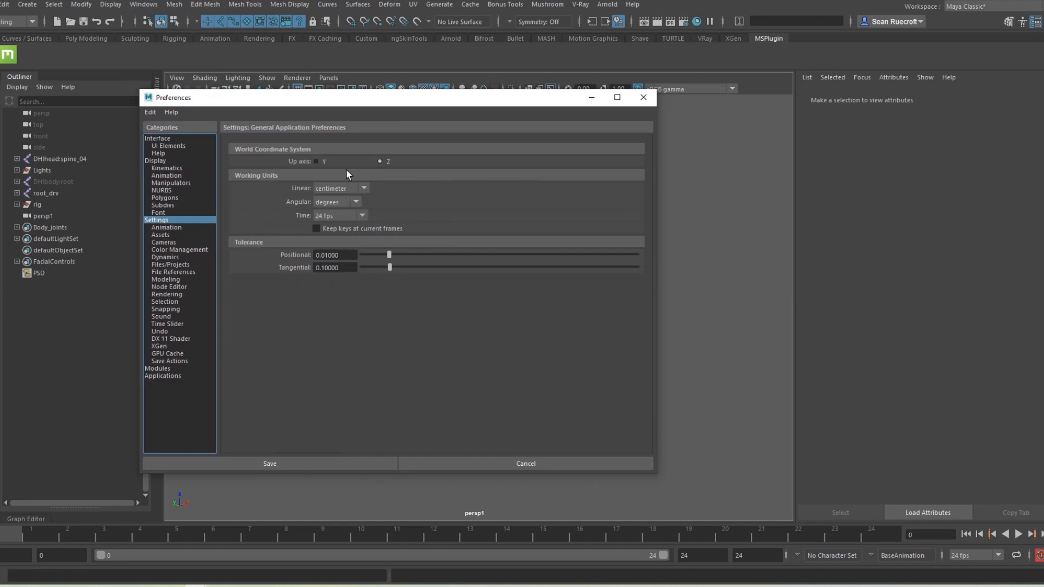
click(316, 162)
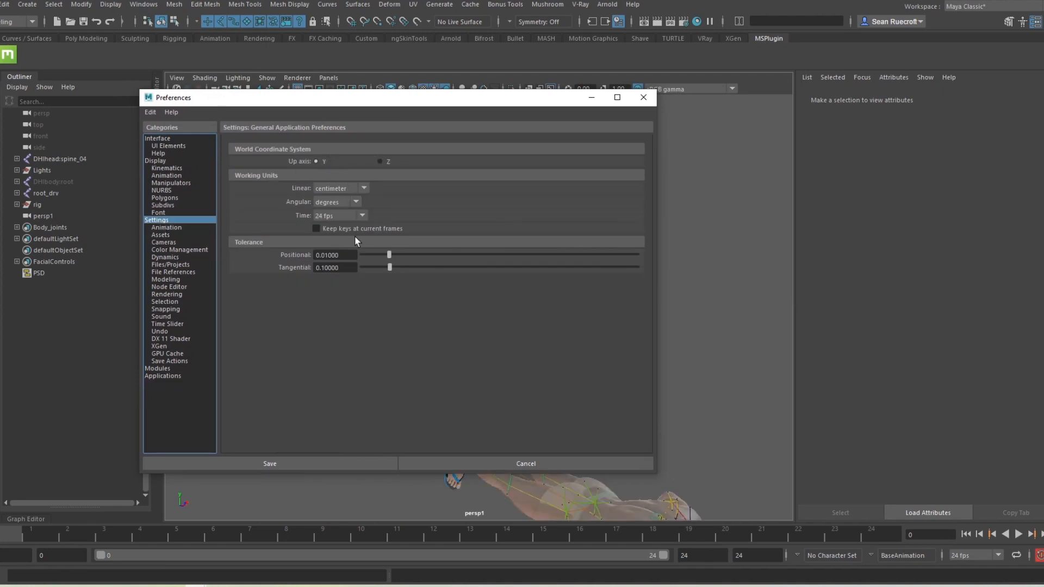
click(265, 463)
alt+drag(580, 422, 491, 406)
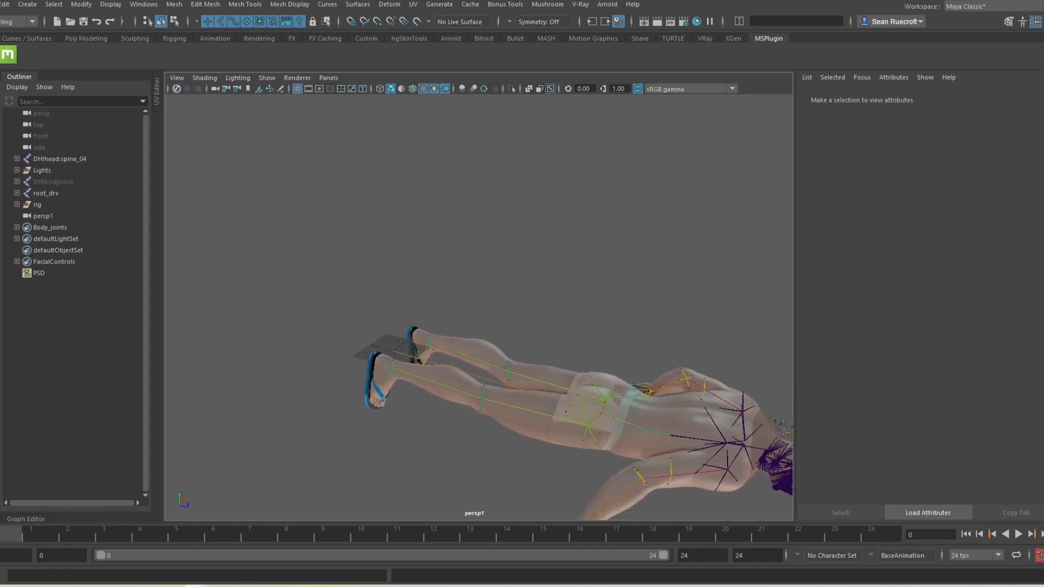
Step: Launch AdvancedSkeleton5 from the Custom shelf and import the biped.ma fit skeleton
click(367, 38)
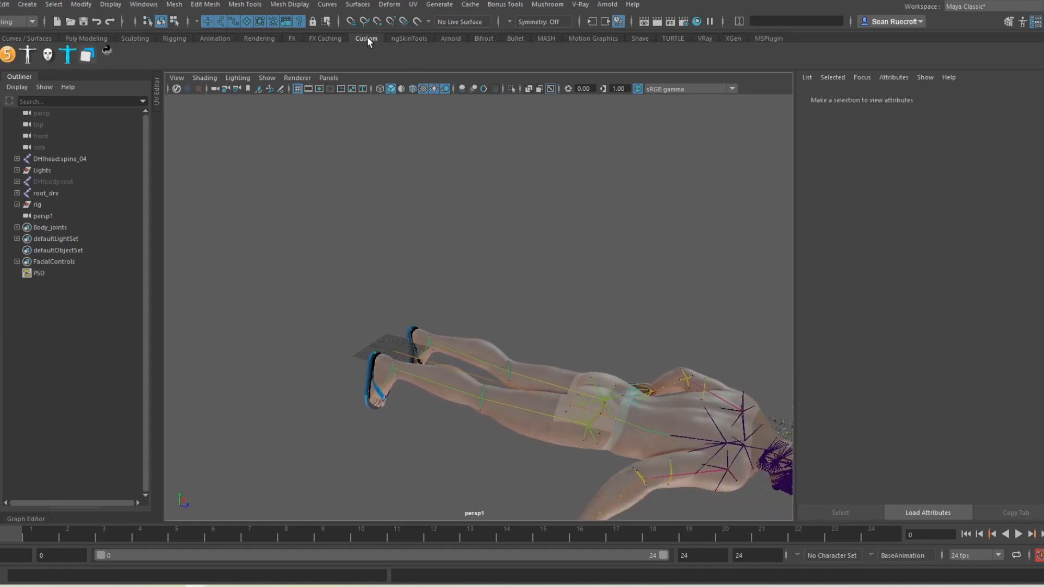
click(7, 54)
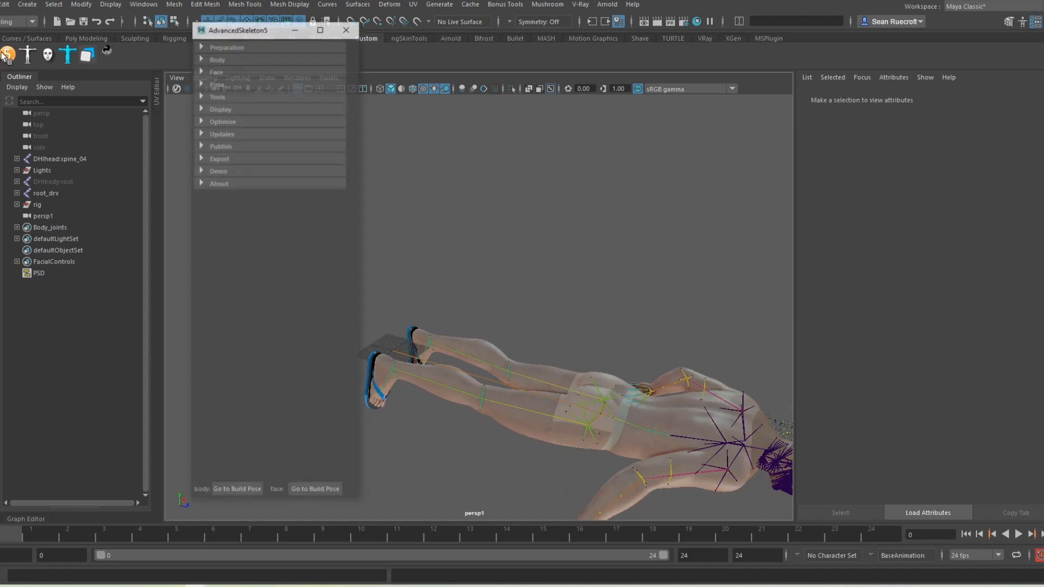
drag(288, 33, 120, 27)
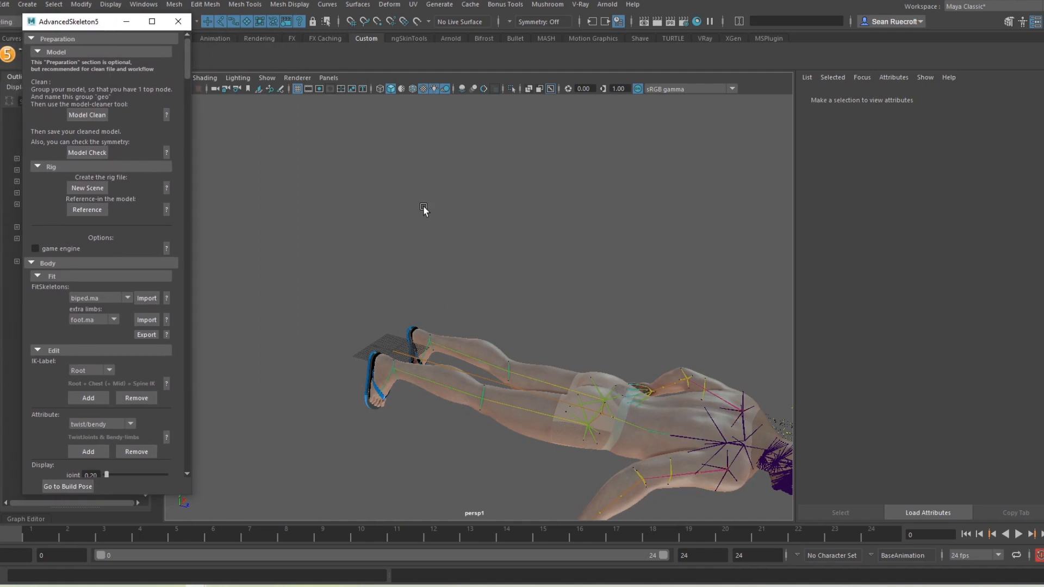
click(143, 298)
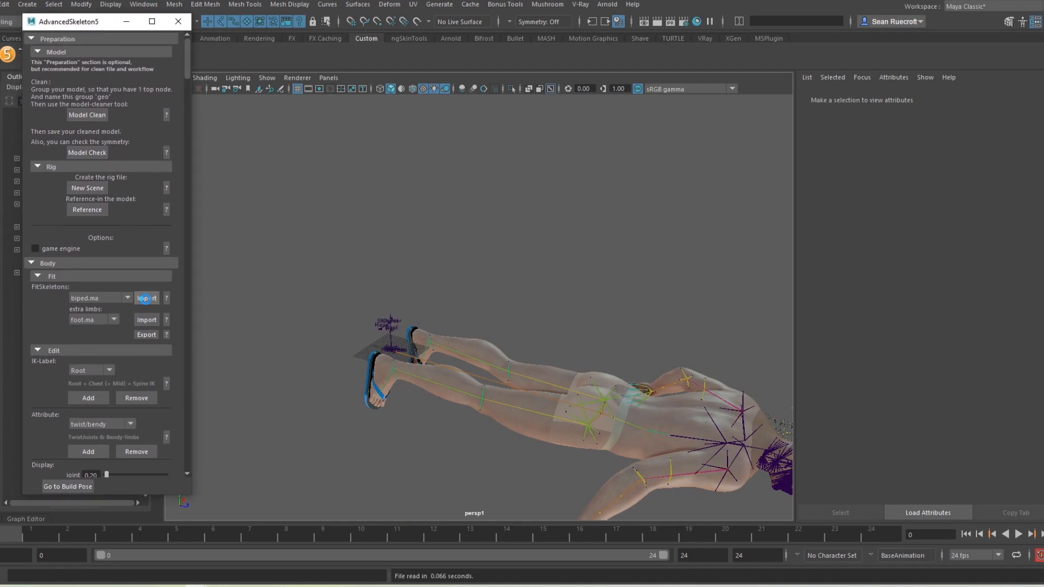
Step: Zoom to the feet, select FitSkeleton and minimize the AdvancedSkeleton5 window
scroll(433, 400, up, 3)
alt+right_drag(433, 401, 467, 407)
alt+middle_drag(387, 417, 454, 396)
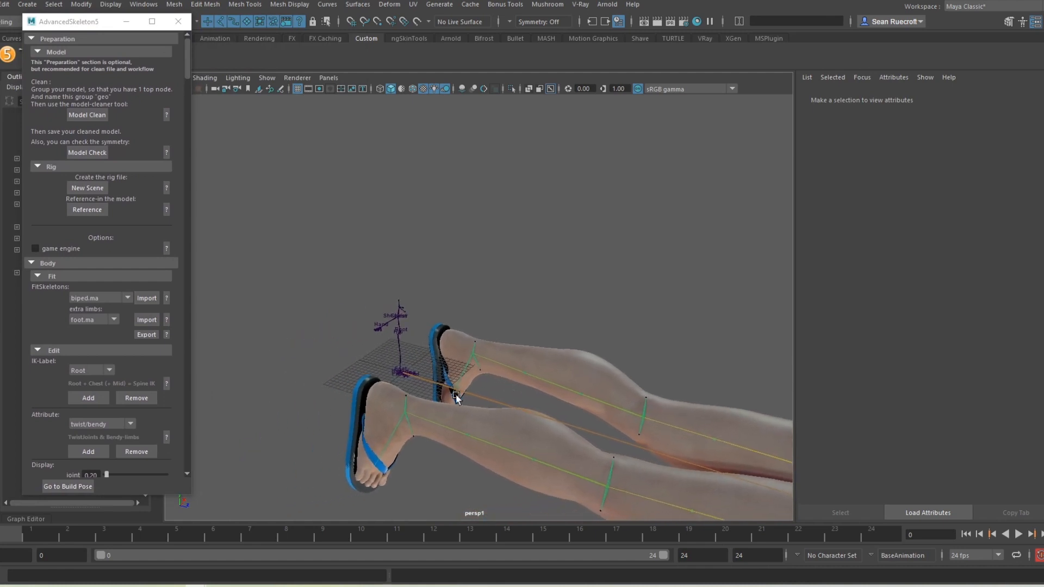
alt+right_drag(454, 396, 638, 436)
scroll(476, 388, down, 3)
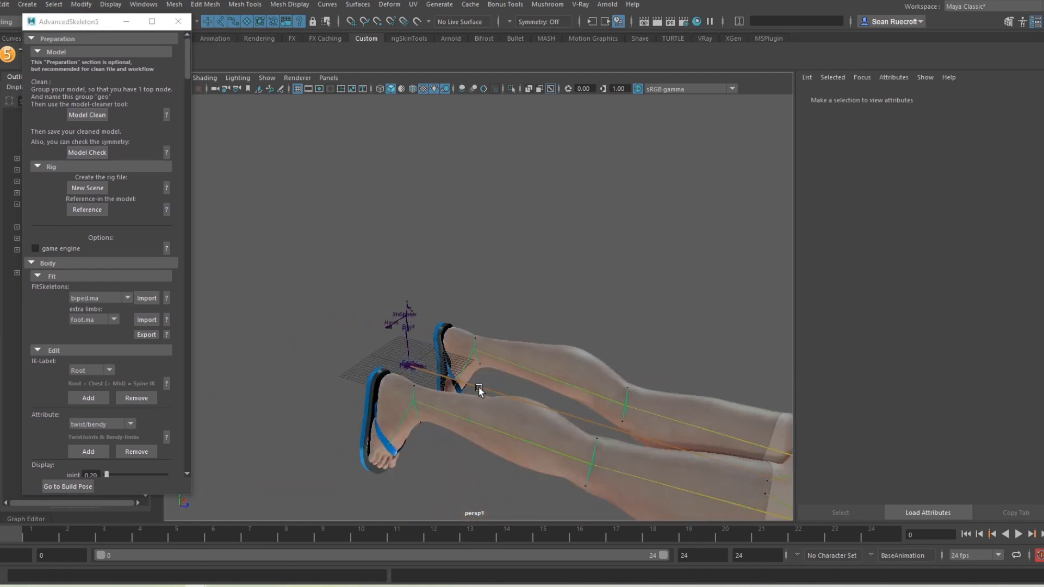
scroll(478, 387, up, 3)
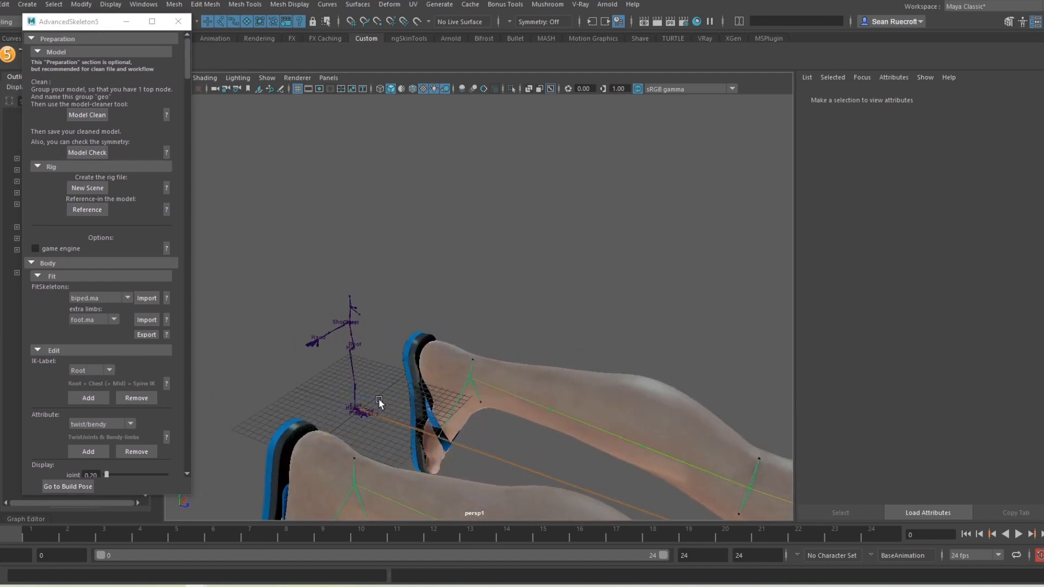
click(379, 399)
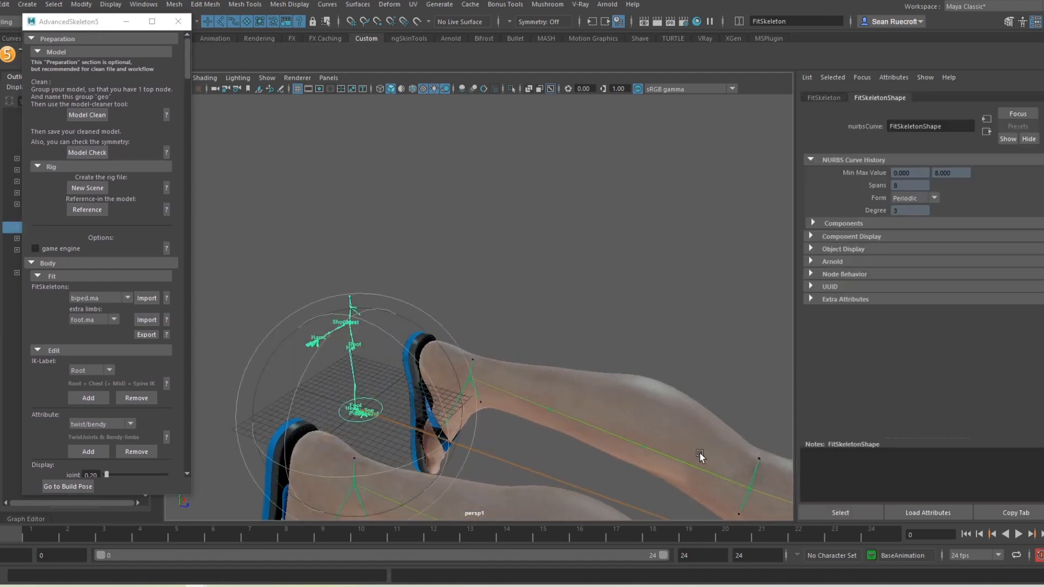
click(126, 22)
click(51, 230)
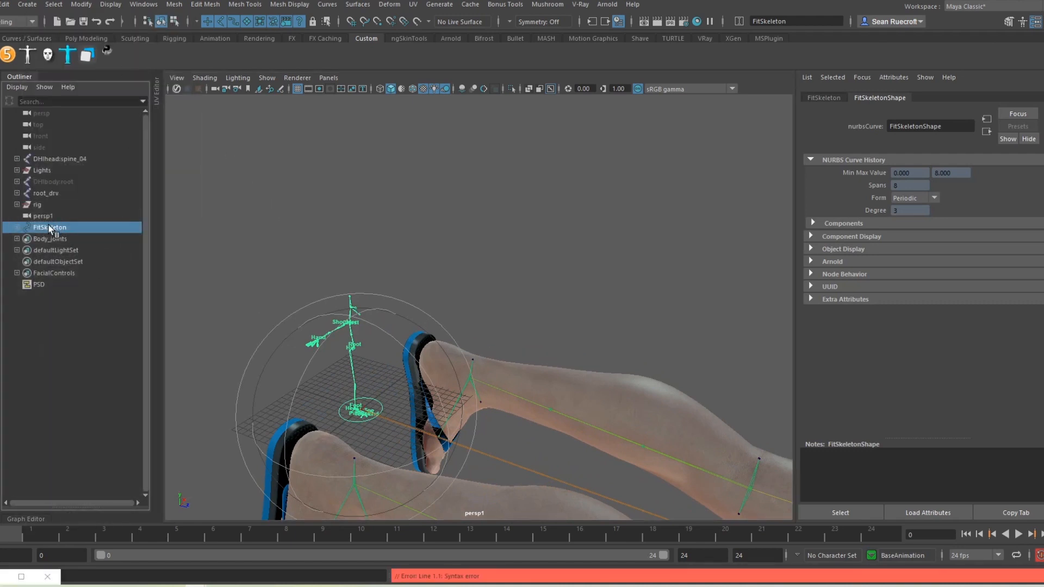
Step: Delete the imported FitSkeleton, then select root_drv and rotate the body about it
key(Delete)
scroll(566, 384, down, 8)
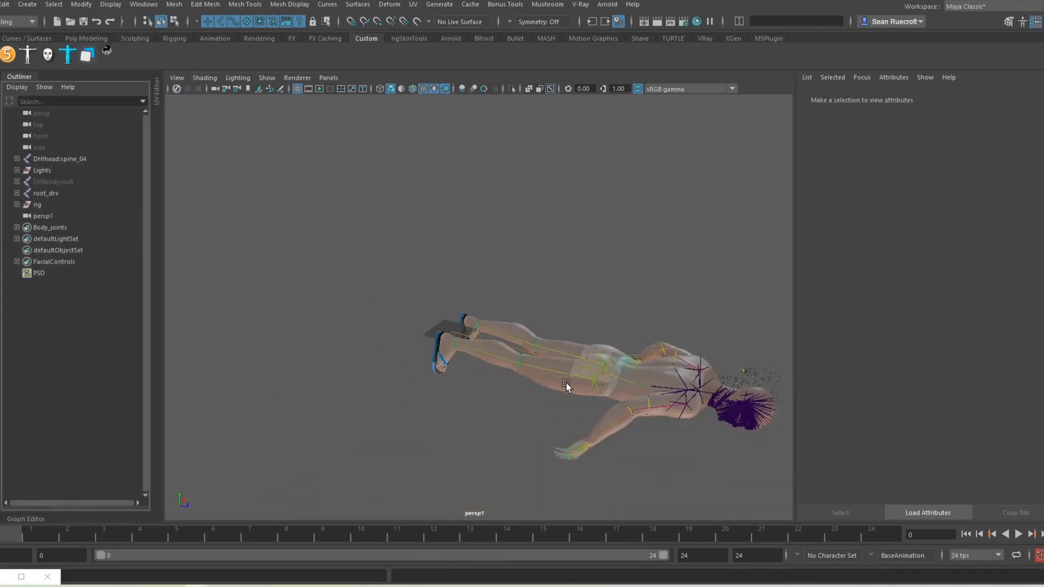
scroll(521, 383, up, 5)
click(426, 359)
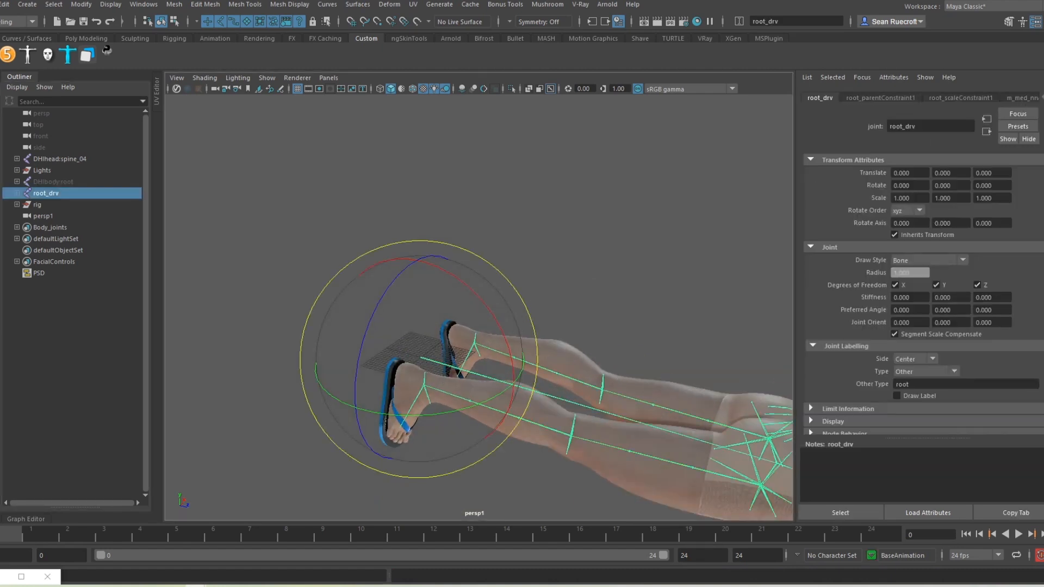
drag(478, 303, 261, 171)
Step: Set root_drv's Rotate X to -90 in the Channel Box and frame the upright body
click(1037, 23)
click(1039, 138)
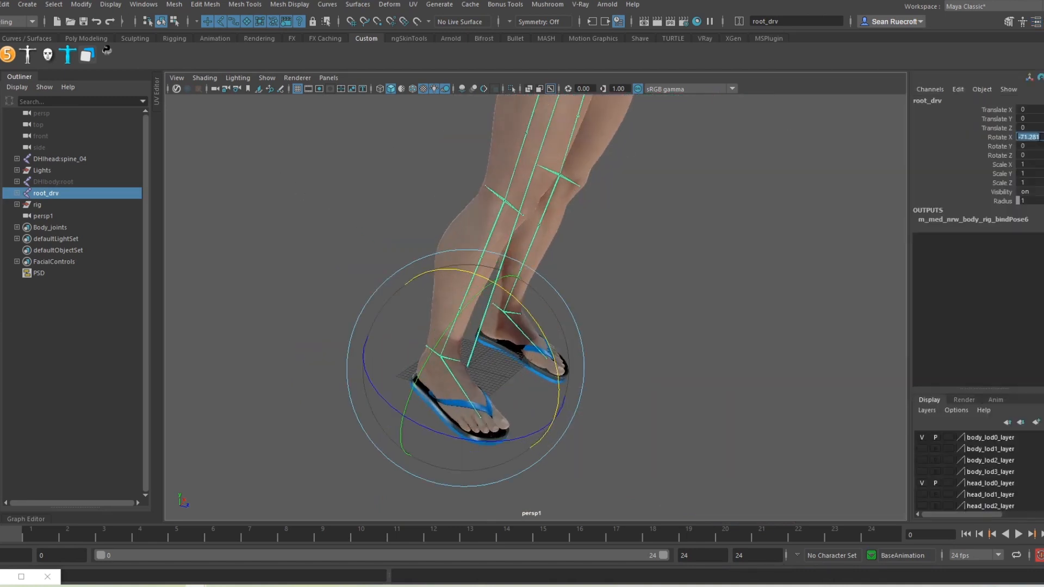
text(-90)
key(Return)
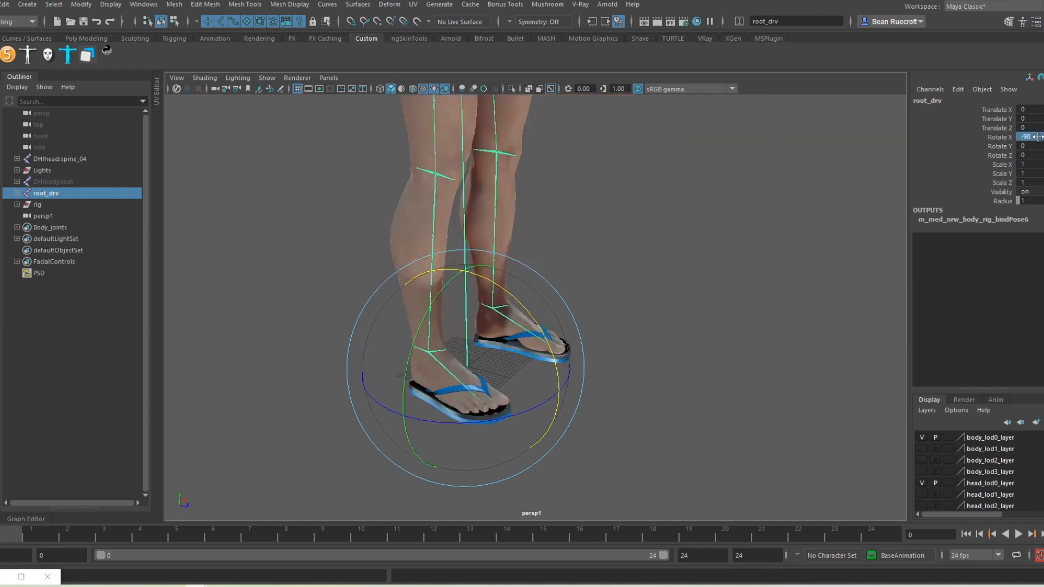
click(783, 310)
alt+right_drag(774, 305, 685, 309)
alt+drag(685, 310, 579, 387)
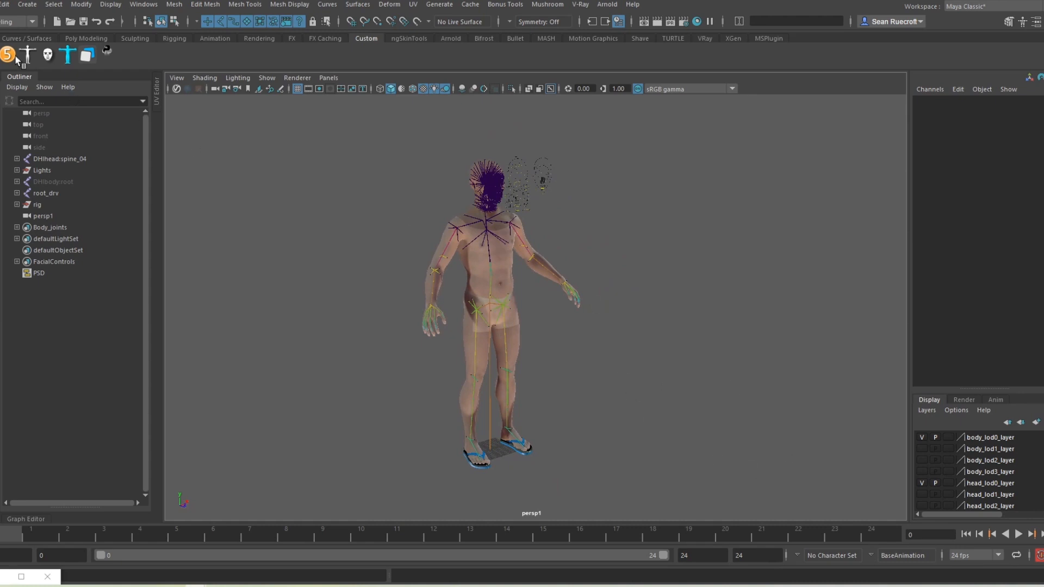
Step: Show body_lod1_layer and hide body_lod0_layer after selecting its objects
click(1, 4)
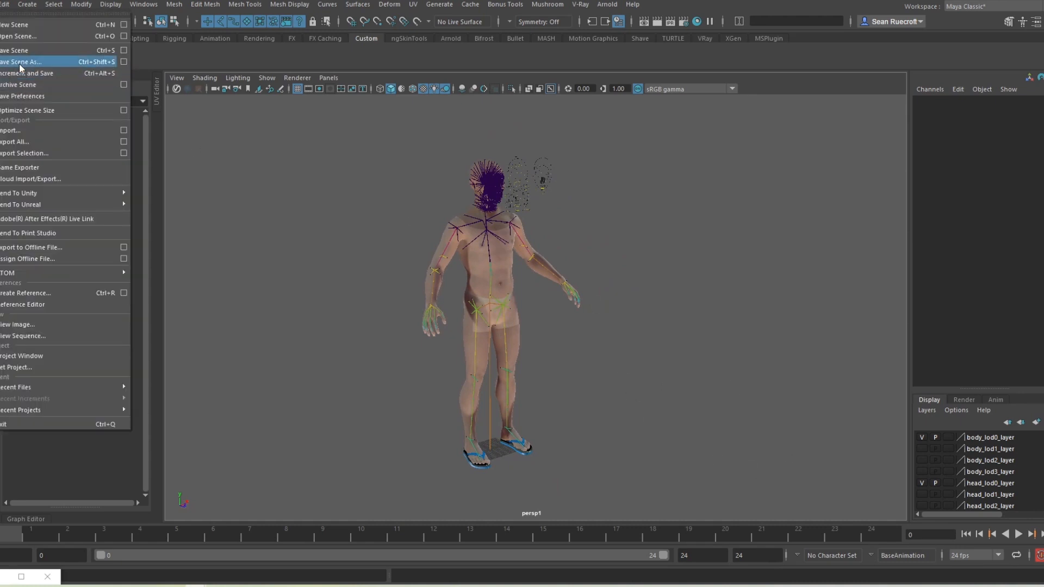
click(921, 448)
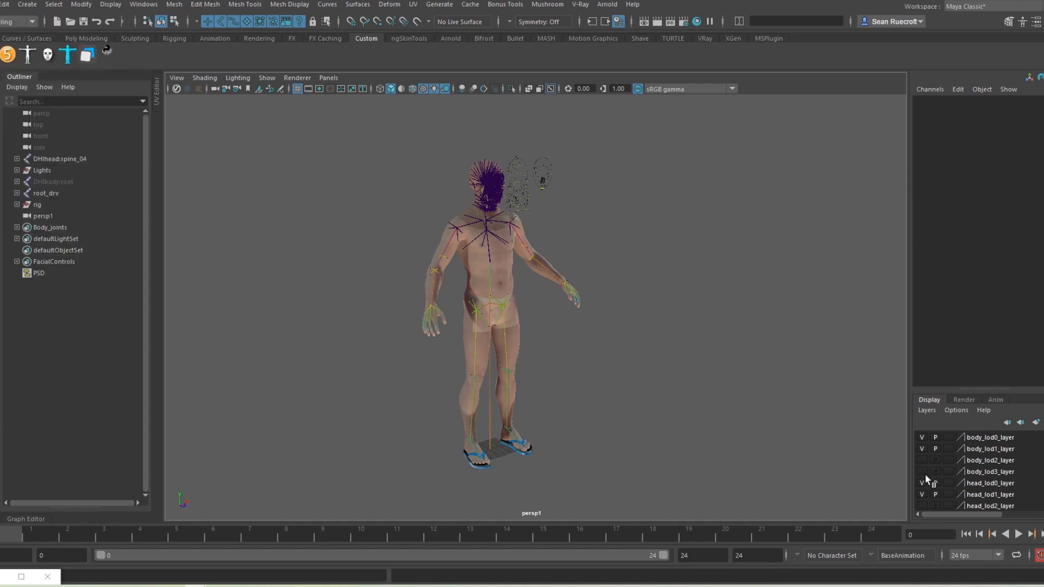
right_click(972, 435)
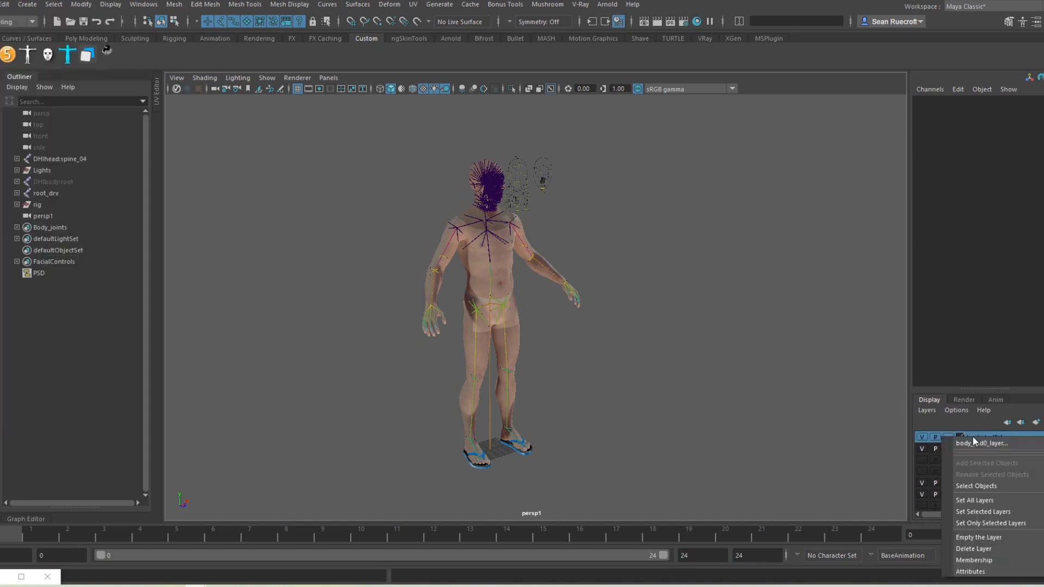
click(970, 485)
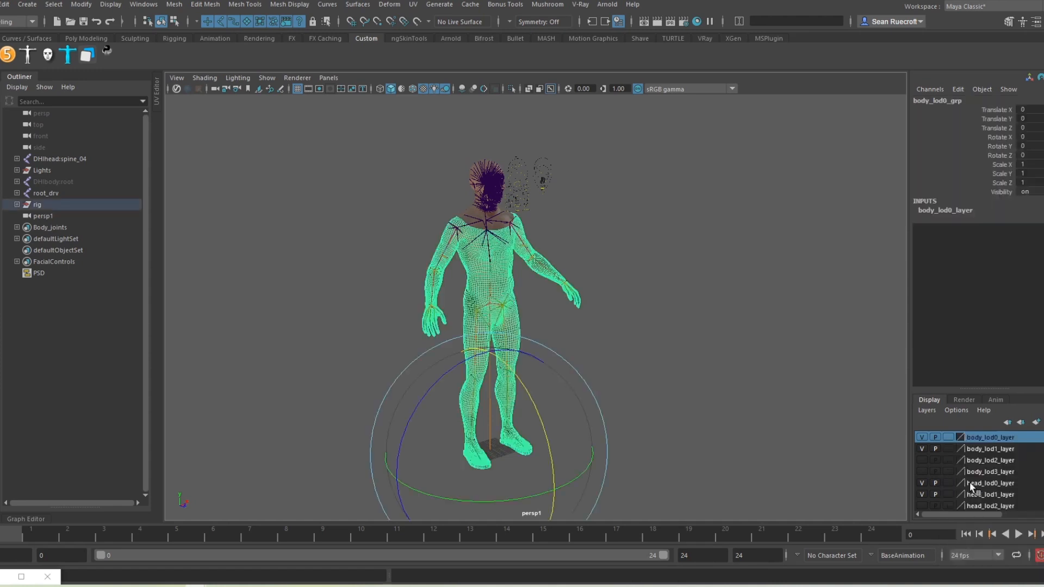
click(637, 322)
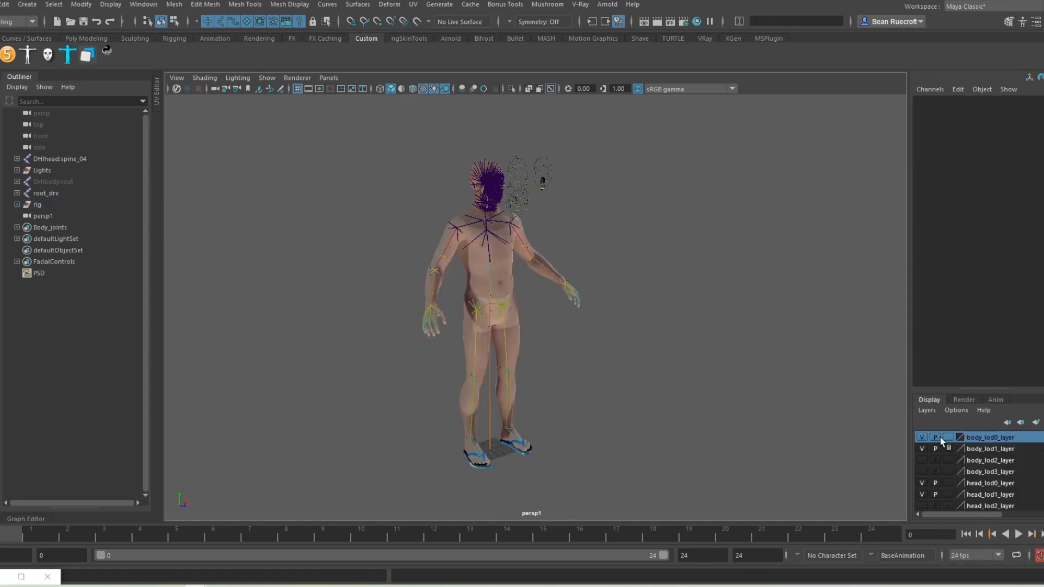
click(922, 437)
Step: Select head_lod0_layer's objects, then hide head_lod0_layer
click(993, 484)
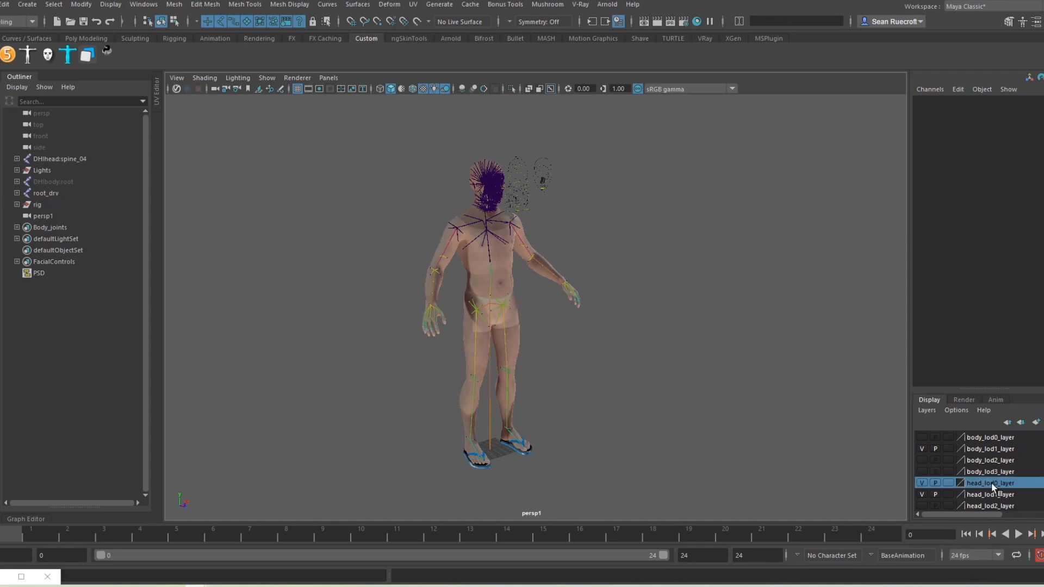
right_click(984, 484)
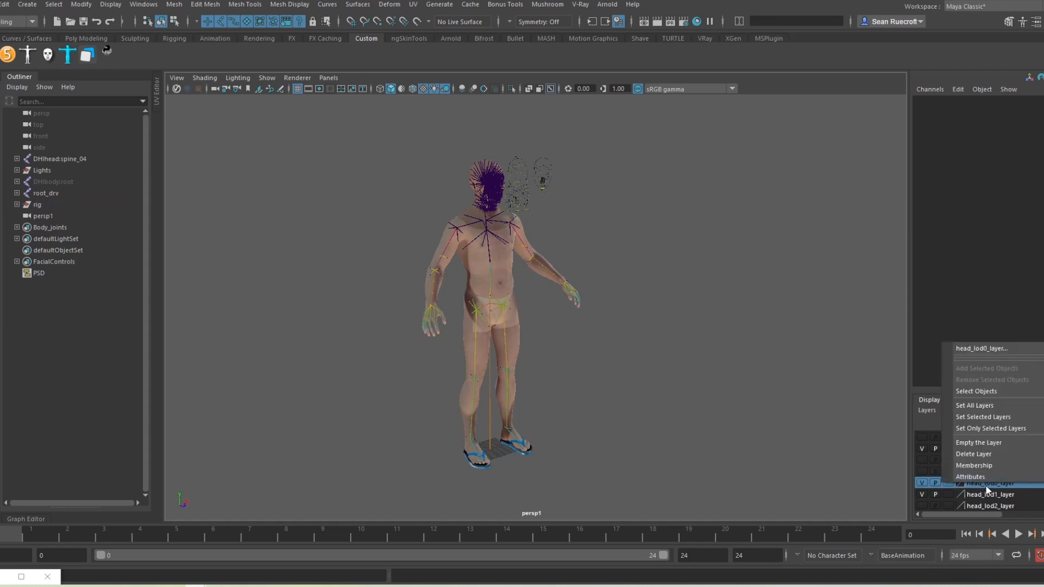
click(968, 391)
click(659, 347)
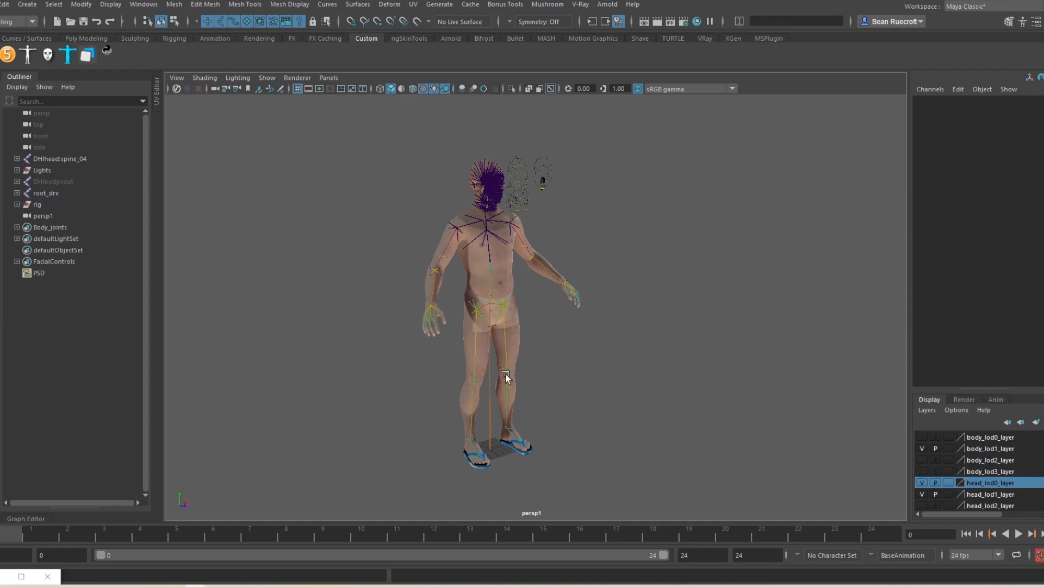
click(921, 483)
click(1, 4)
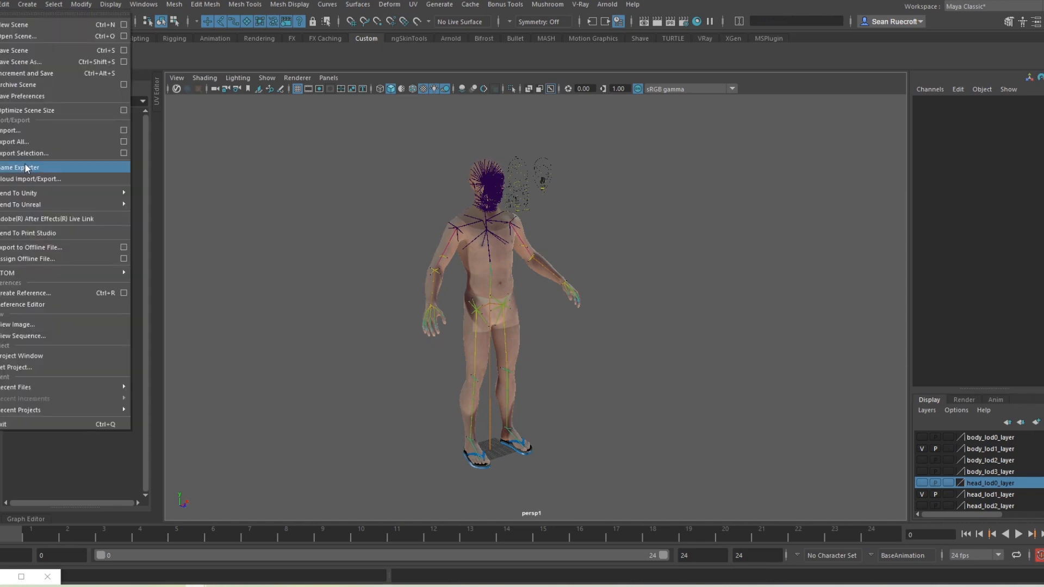
Step: In the Save Scene As dialog, create and open a new Tutorial folder under D:/ART
click(26, 62)
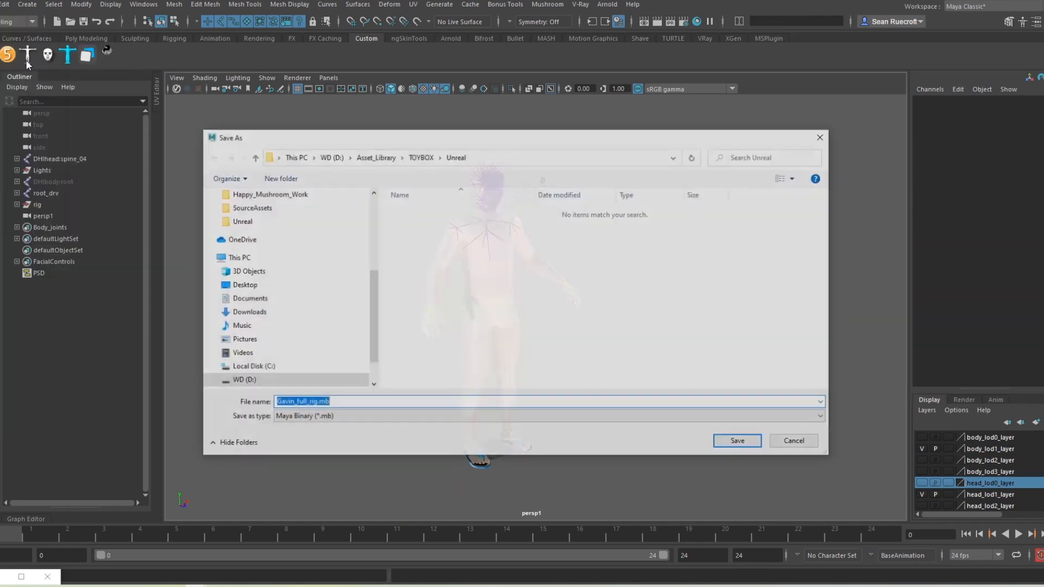
scroll(277, 232, up, 3)
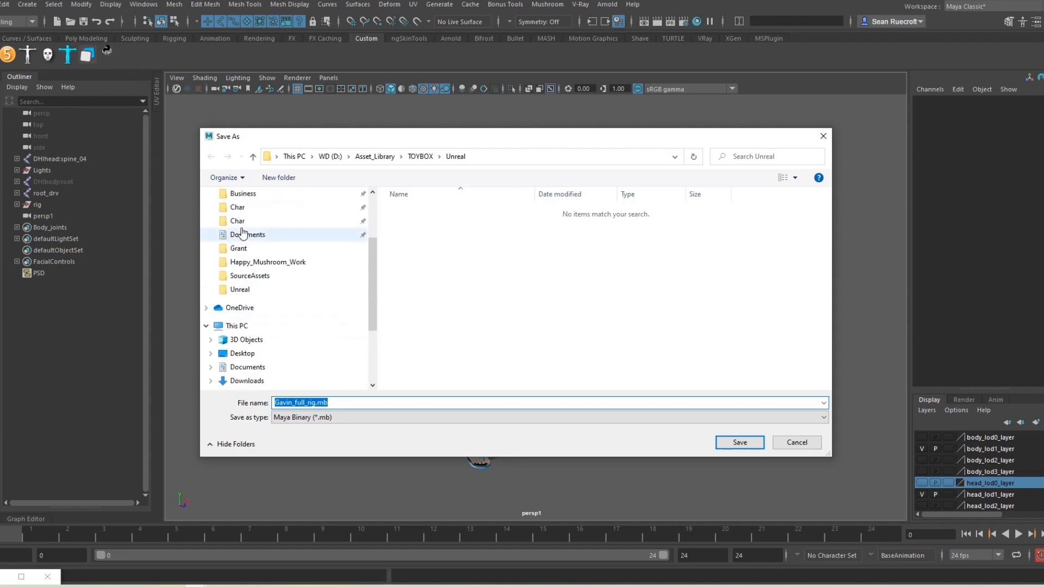
click(247, 235)
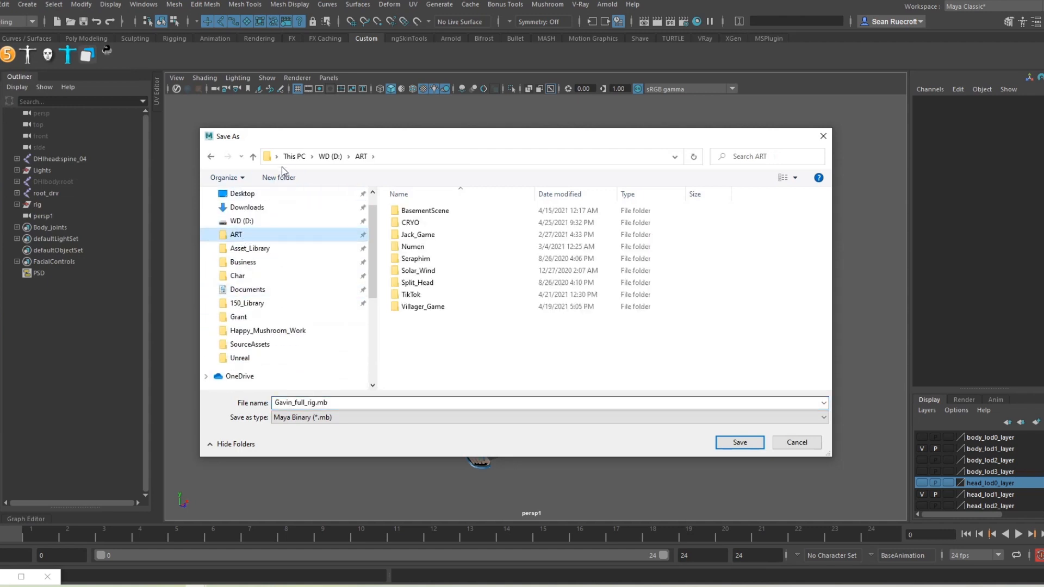
click(280, 177)
text(Tutorial)
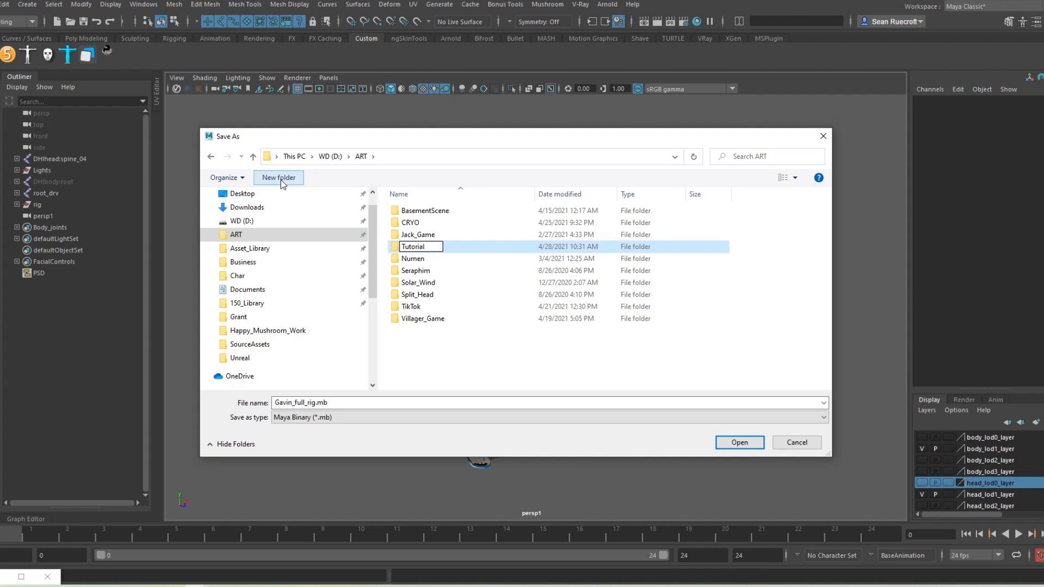
key(Return)
double_click(394, 307)
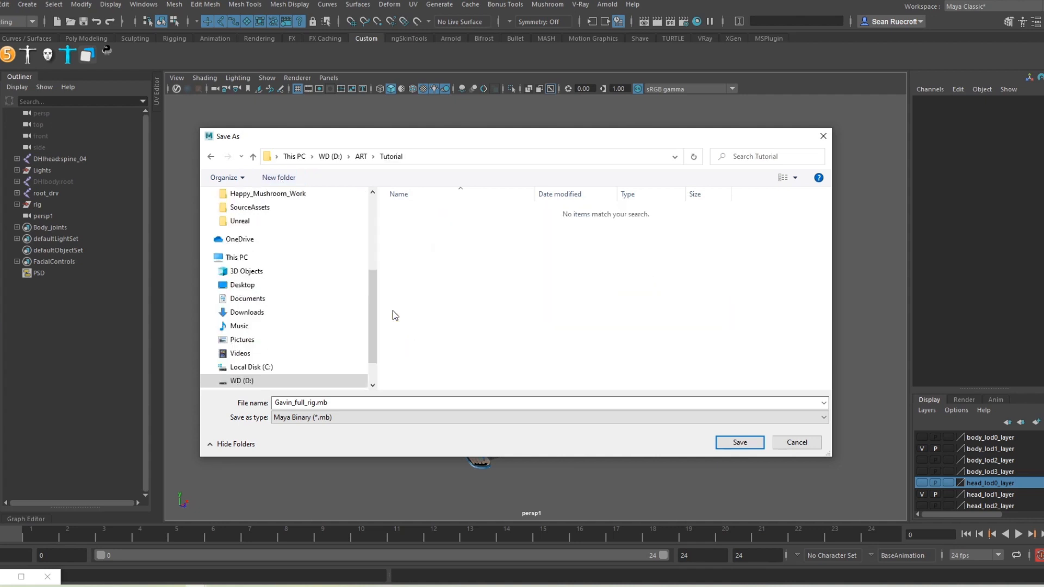
Step: Save the scene as Gavin_full_rig_REF_Y-UP.mb, then start a new empty scene
double_click(315, 402)
click(315, 402)
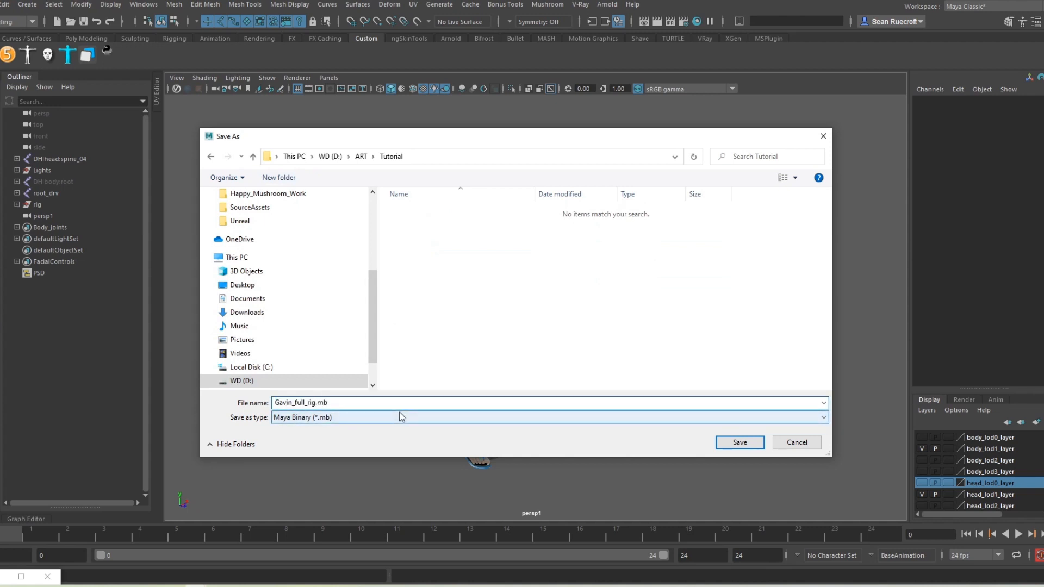
text(_REF)
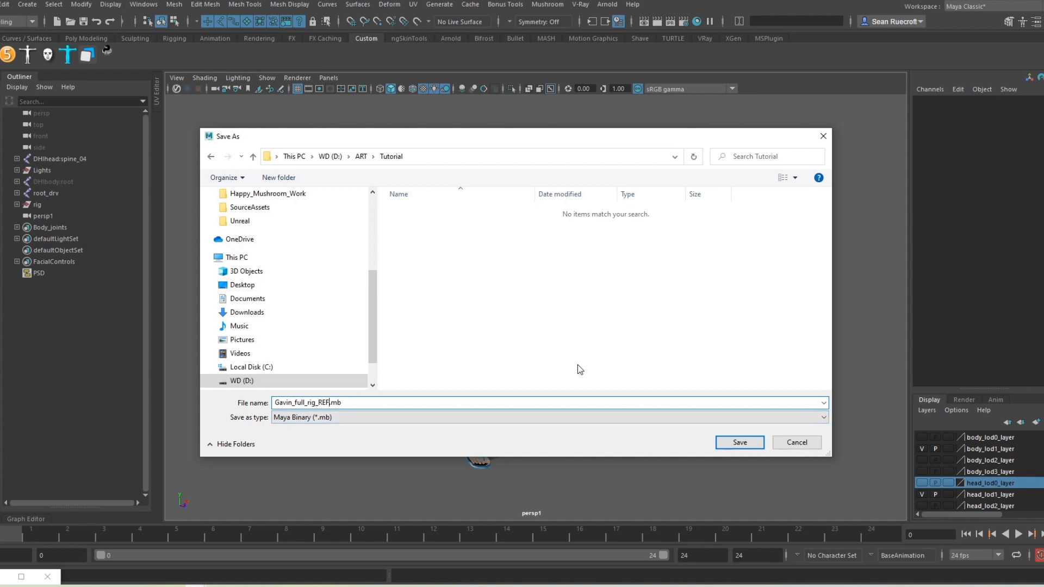
text(_Y-UP)
click(737, 444)
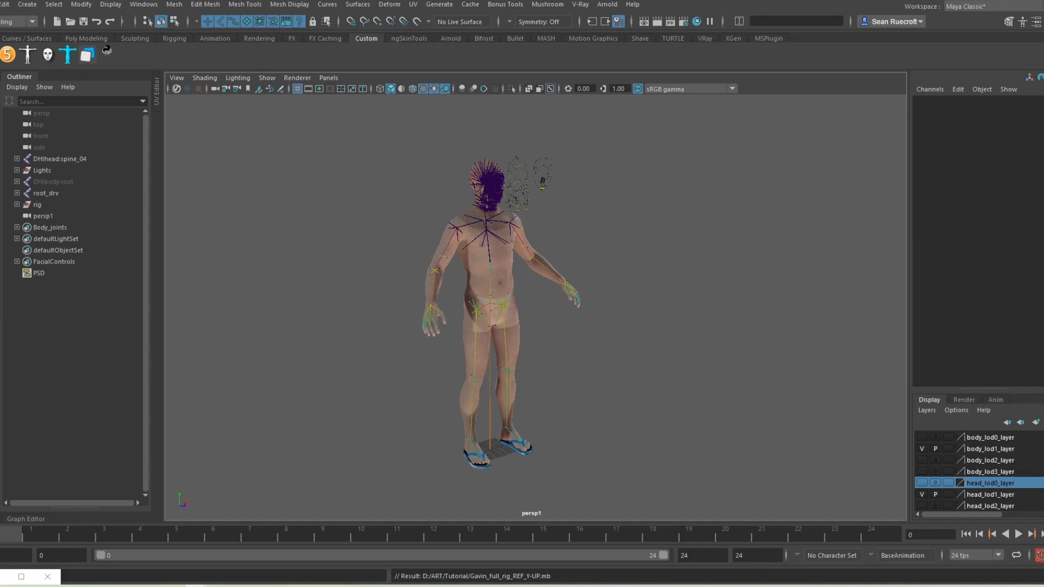
click(0, 4)
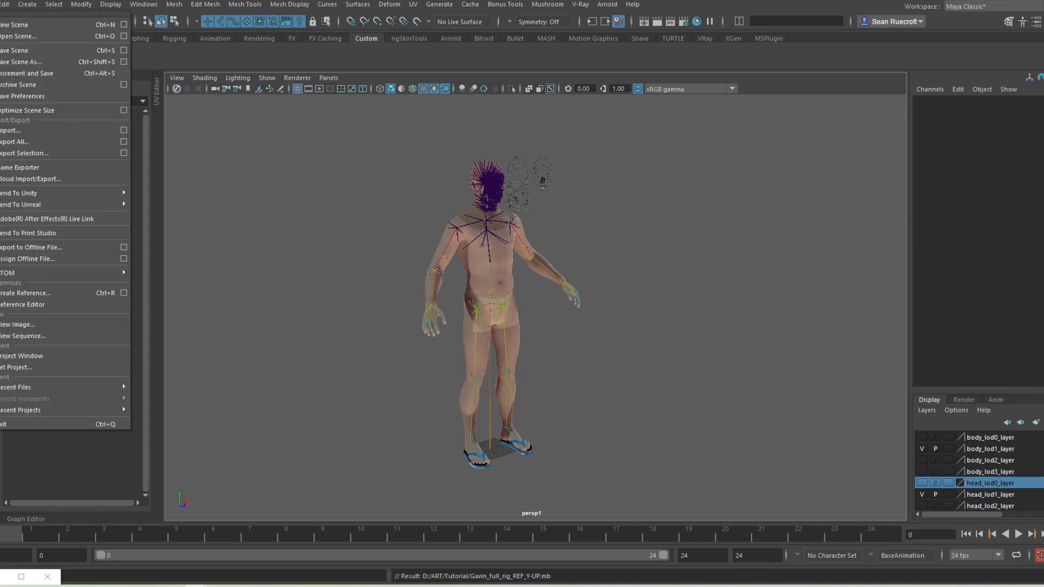
click(8, 25)
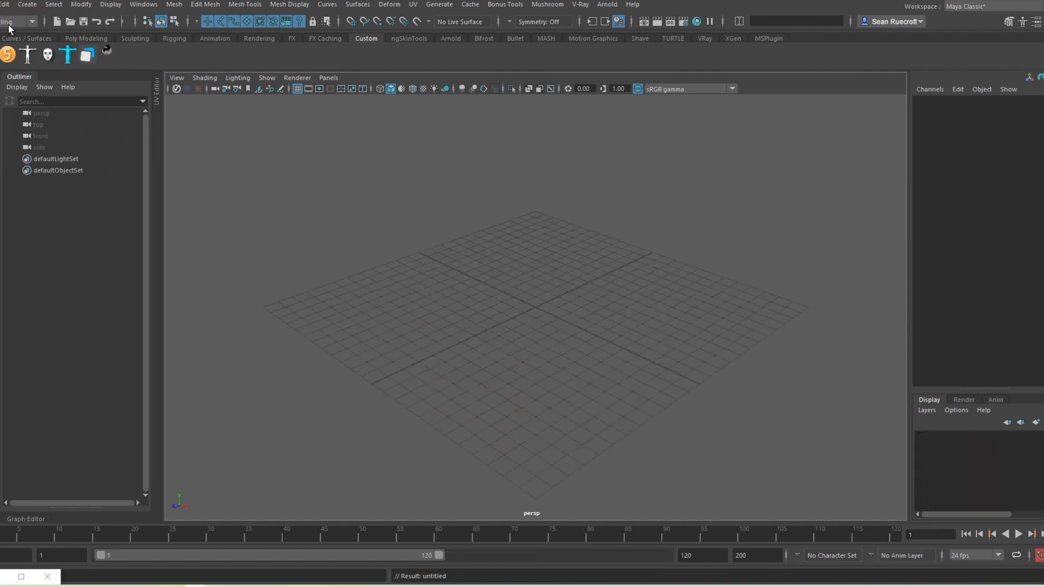
Step: Reference Gavin_full_rig_REF_Y-UP.mb into the new scene through the Reference Editor
click(0, 4)
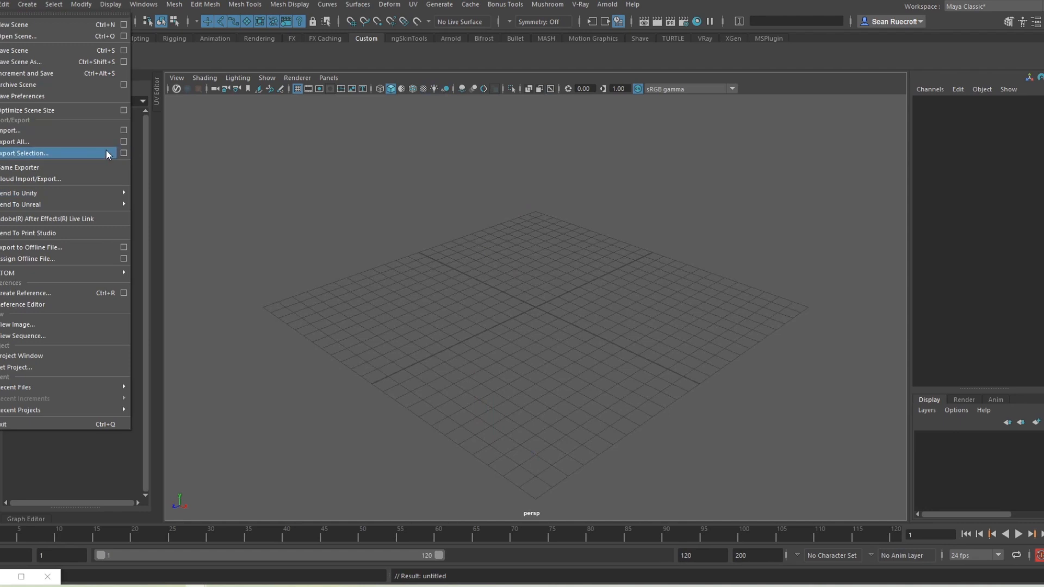
click(48, 303)
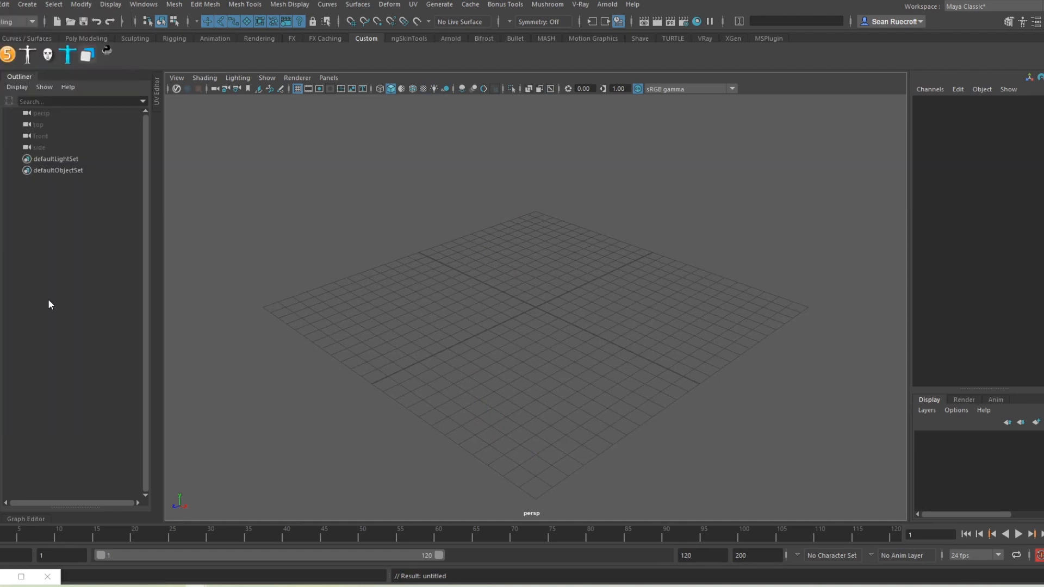
click(428, 251)
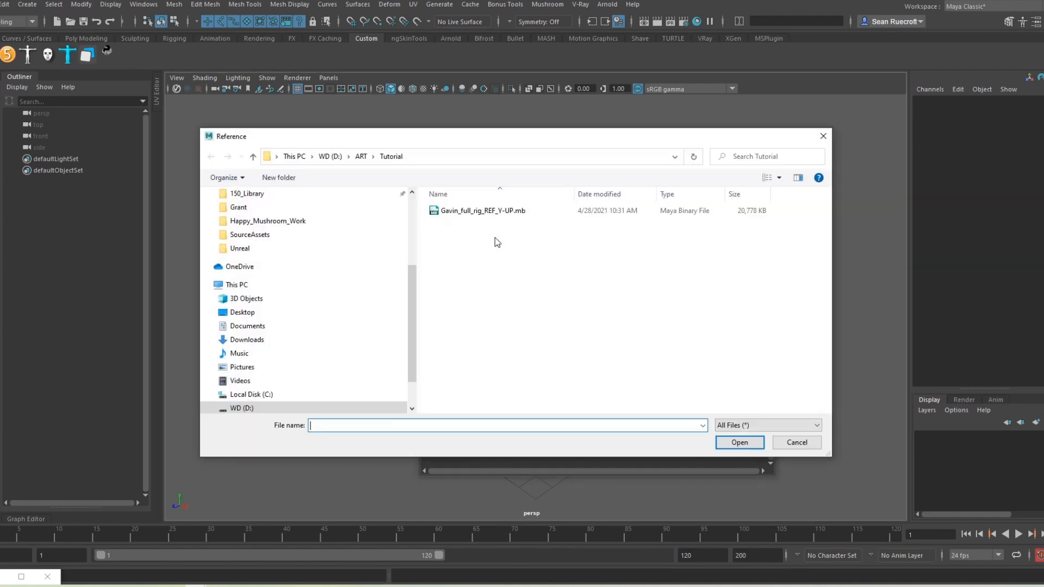
click(466, 214)
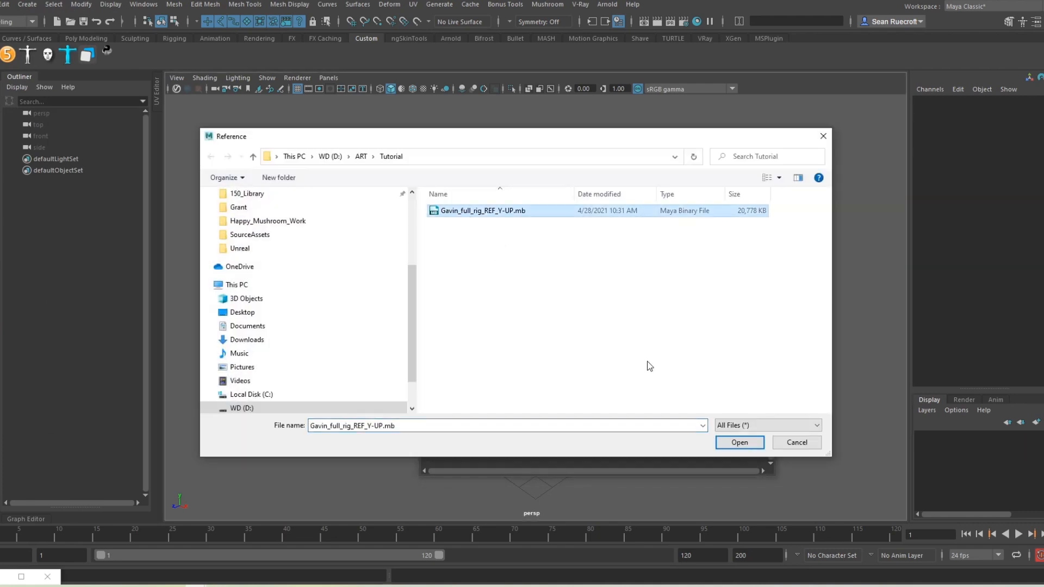
click(735, 441)
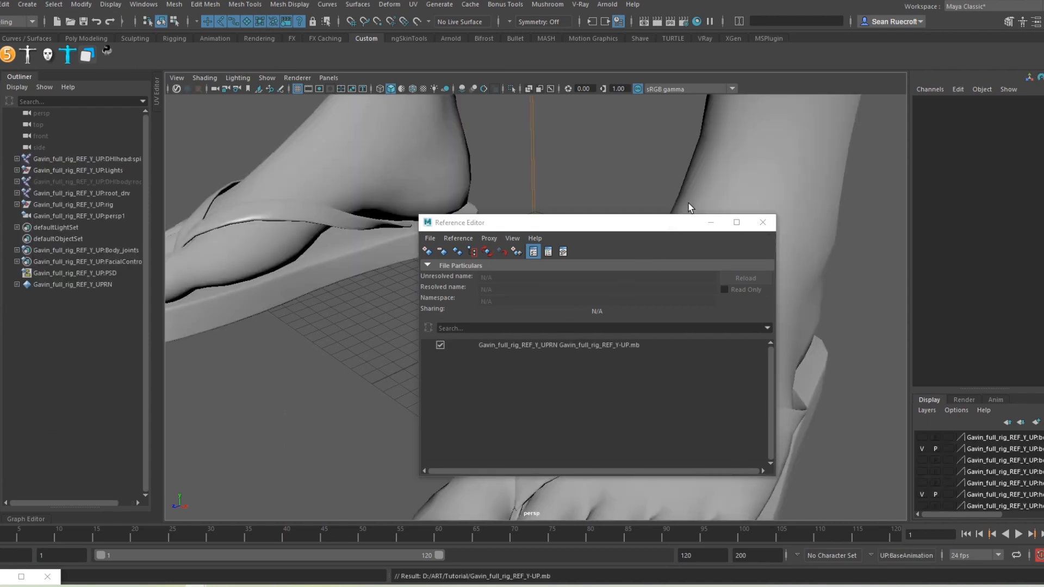
click(711, 222)
scroll(707, 223, down, 10)
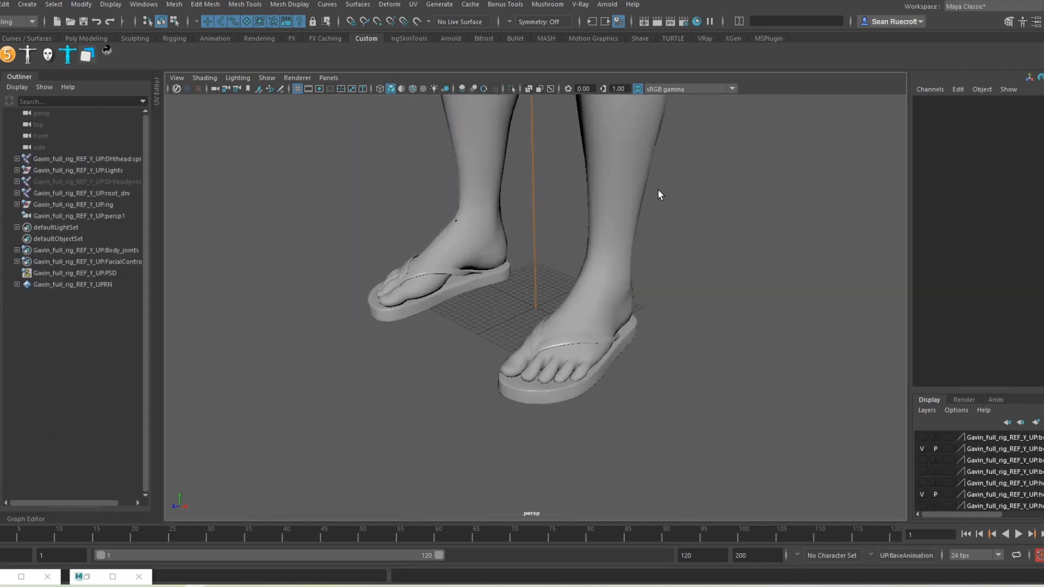
scroll(659, 365, down, 3)
alt+drag(549, 302, 604, 260)
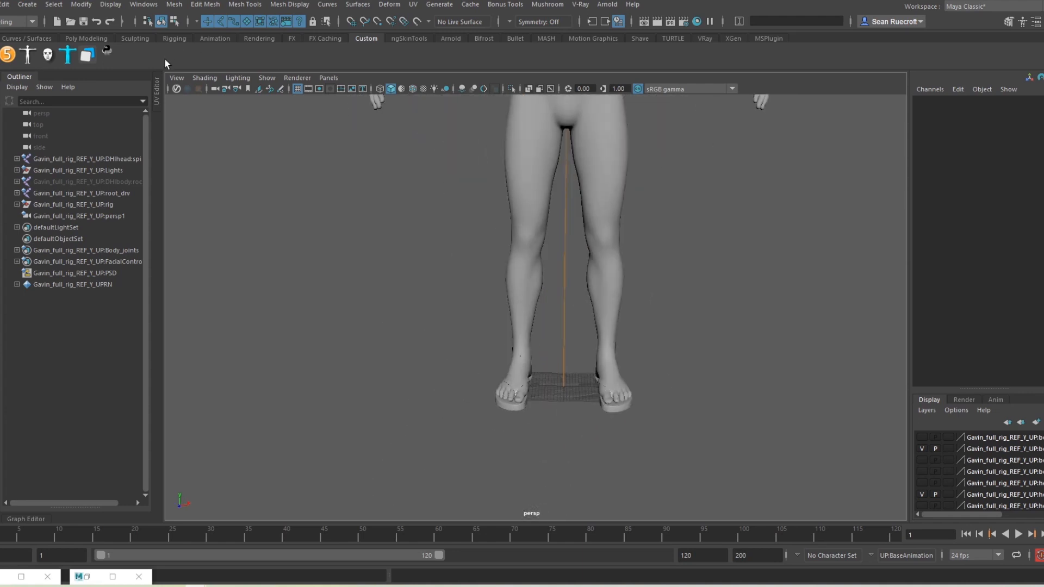
click(202, 82)
click(197, 203)
alt+middle_drag(699, 221, 655, 344)
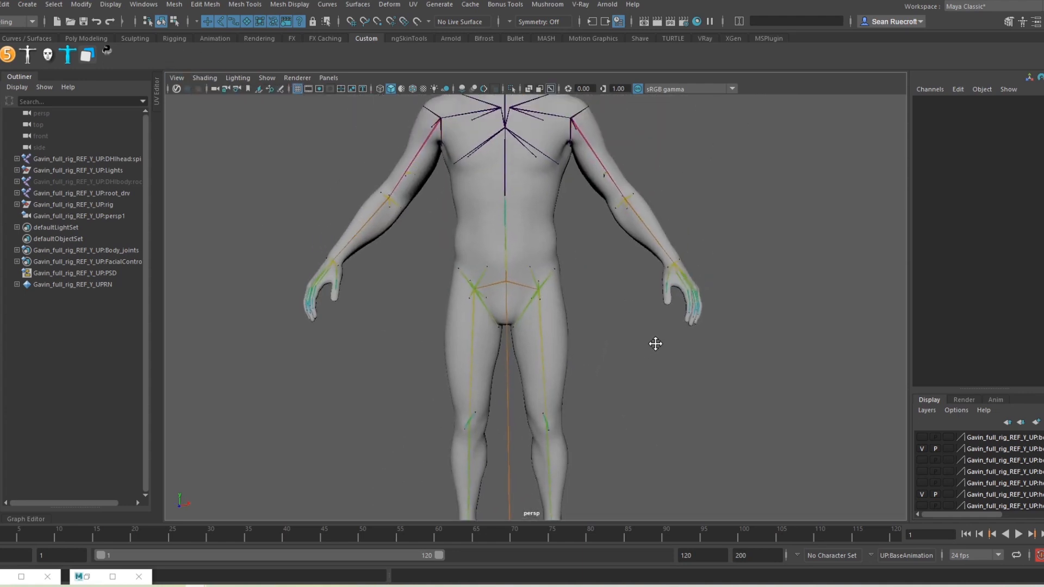
scroll(655, 344, down, 5)
alt+drag(609, 310, 676, 324)
scroll(630, 293, up, 5)
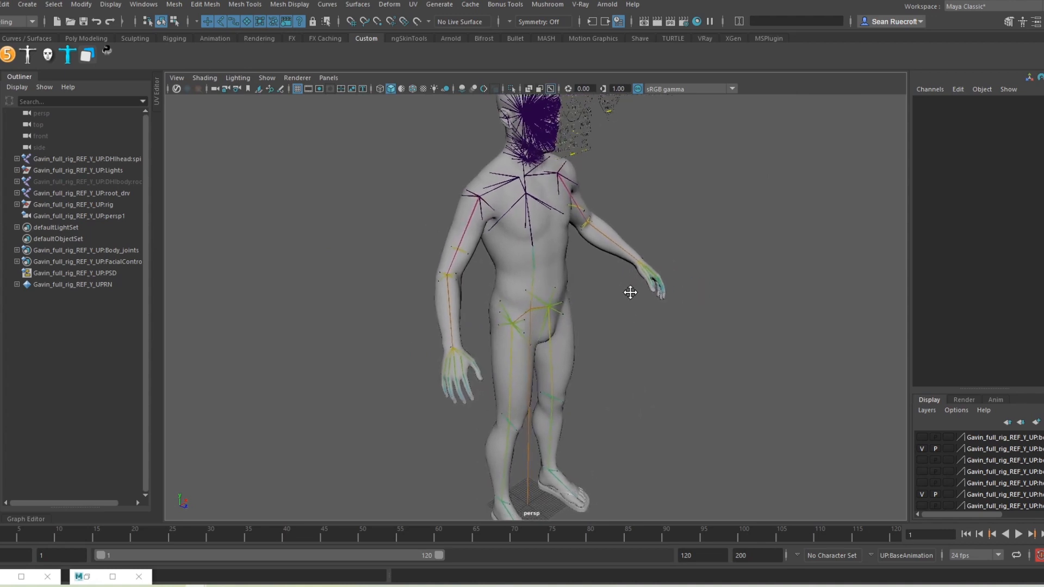
alt+middle_drag(630, 293, 610, 292)
click(268, 79)
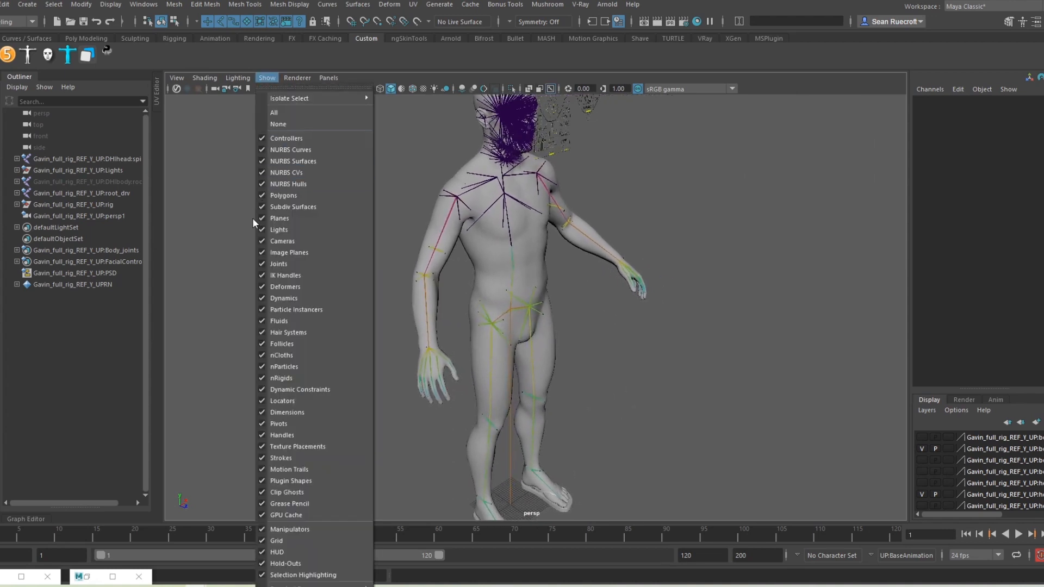
click(260, 195)
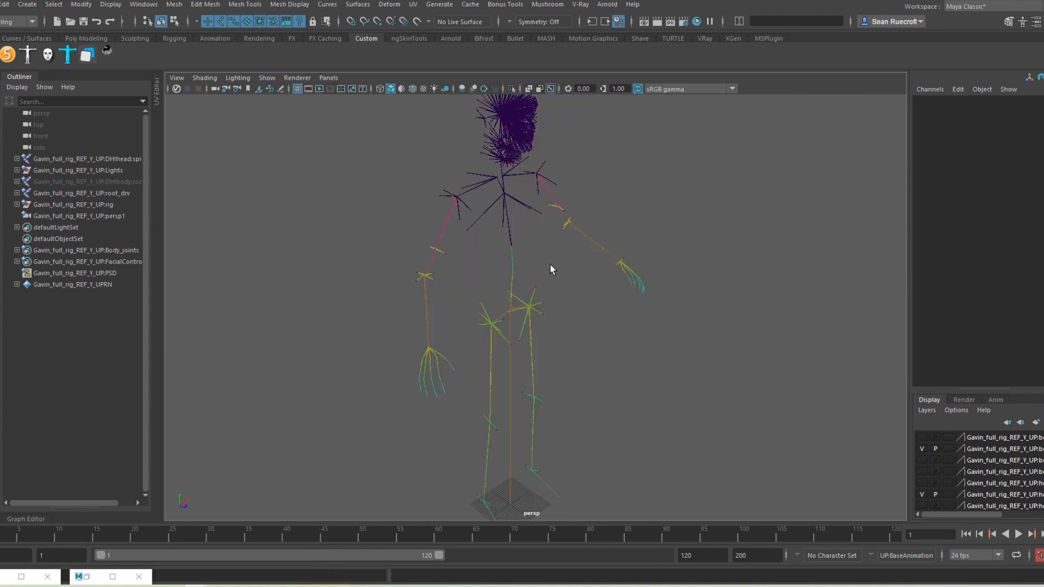
alt+drag(612, 303, 575, 287)
alt+middle_drag(575, 287, 581, 231)
alt+middle_drag(487, 258, 484, 299)
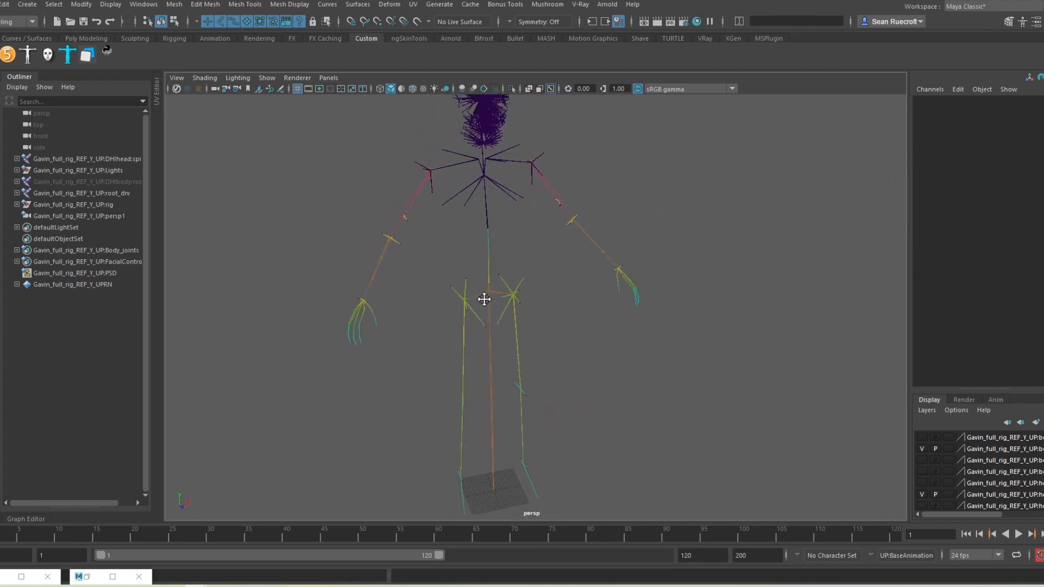
alt+right_drag(484, 299, 476, 248)
alt+middle_drag(552, 344, 578, 329)
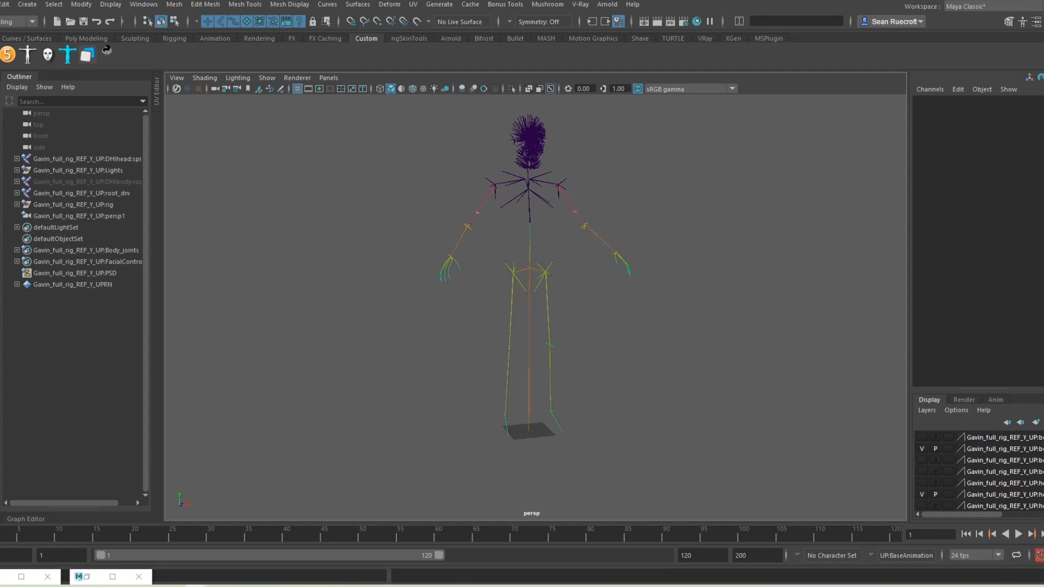
click(7, 61)
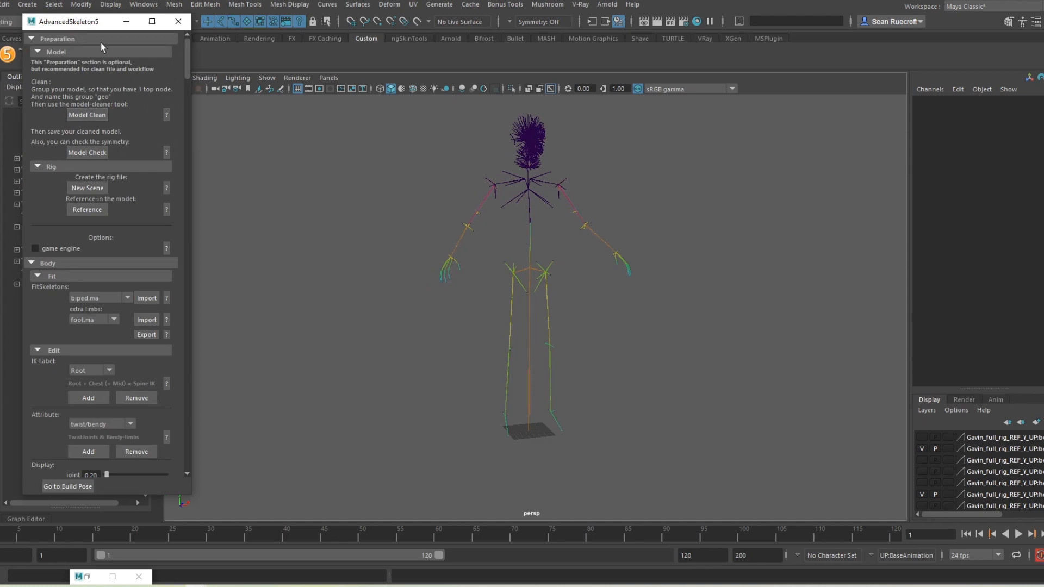
Step: Import the biped.ma fit skeleton from the AdvancedSkeleton5 window
drag(96, 25, 87, 49)
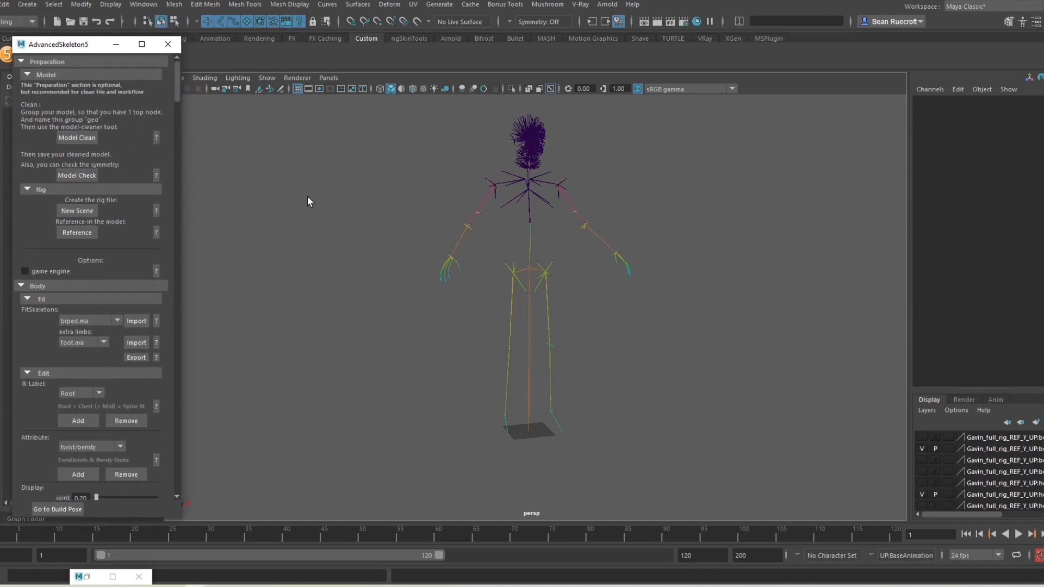
alt+middle_drag(501, 282, 494, 317)
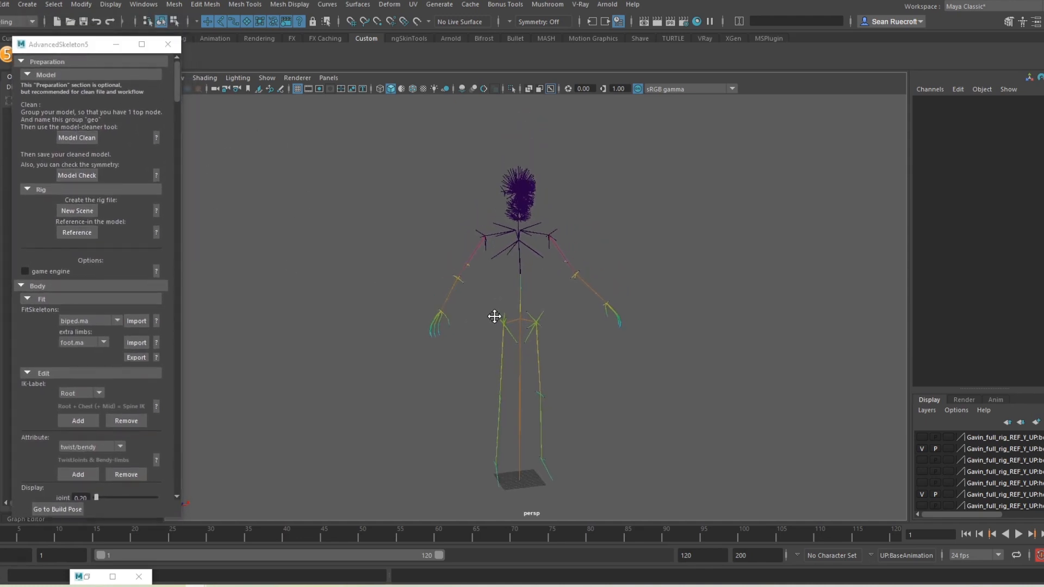
alt+right_drag(494, 317, 493, 345)
alt+drag(493, 344, 557, 322)
alt+middle_drag(555, 332, 558, 318)
alt+right_drag(557, 319, 512, 306)
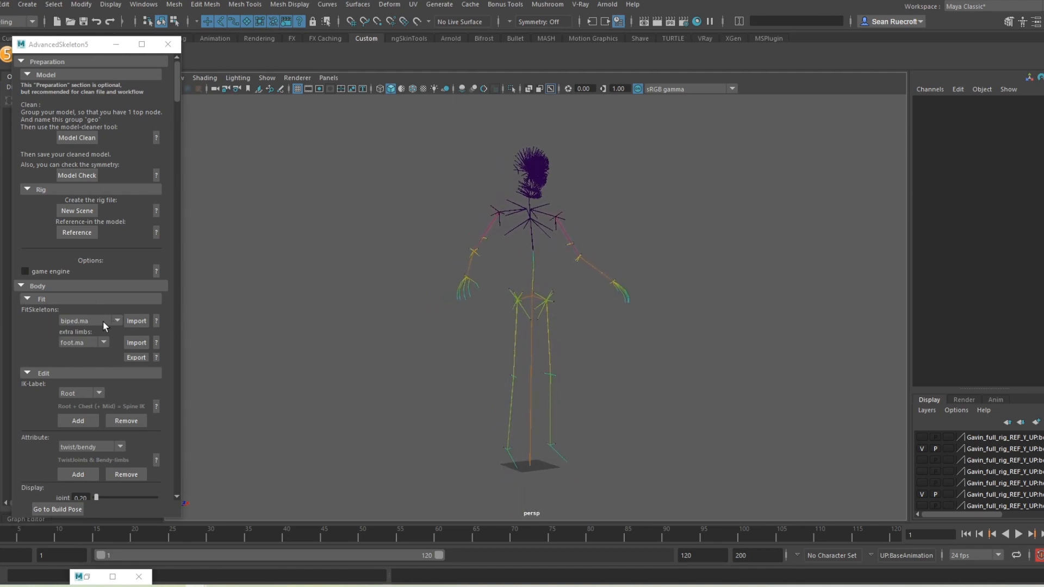
click(135, 321)
Step: Zoom in on the small fit skeleton at the rig's feet and marquee-select it
alt+right_drag(662, 456, 637, 466)
alt+drag(637, 466, 547, 475)
alt+middle_drag(583, 374, 574, 335)
scroll(574, 335, up, 6)
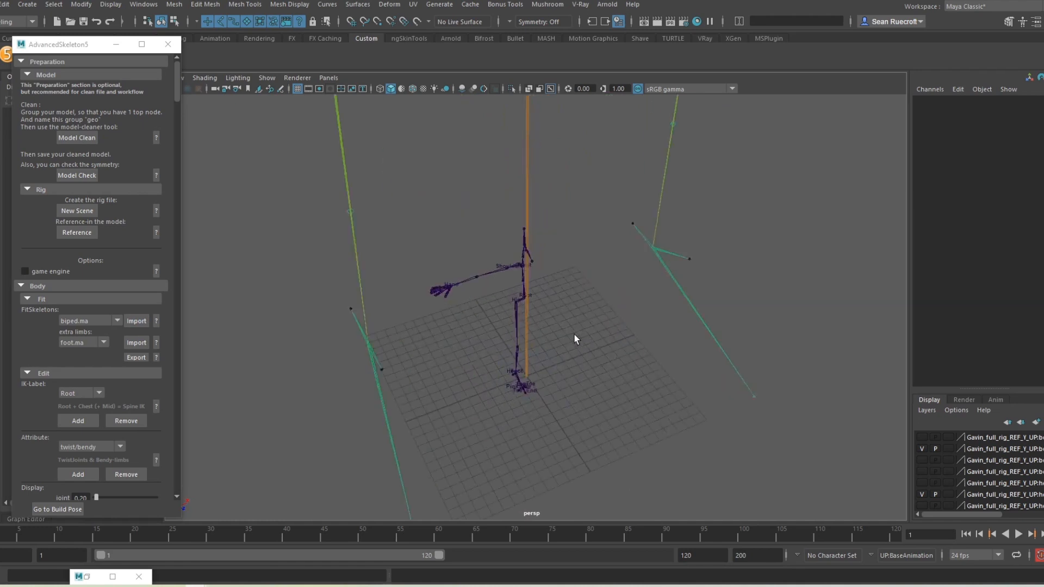
drag(594, 327, 539, 416)
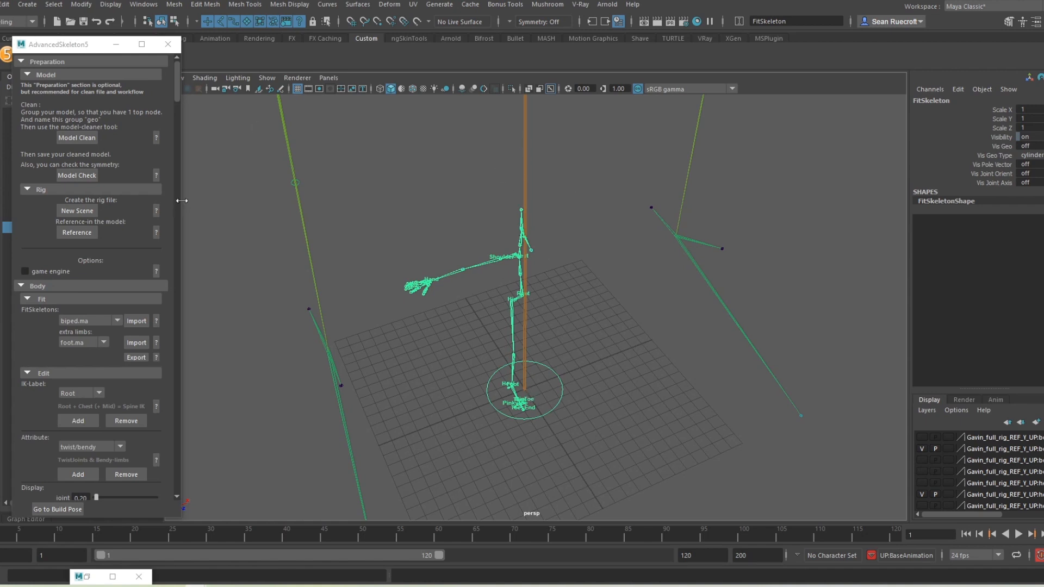
Step: Set the fit skeleton's Scale X, Y and Z to 10, then compare it with the MetaHuman
drag(182, 200, 136, 197)
mouse_move(562, 311)
alt+mouse_down()
mouse_move(594, 365)
mouse_move(574, 307)
alt+mouse_up()
drag(1036, 108, 1033, 129)
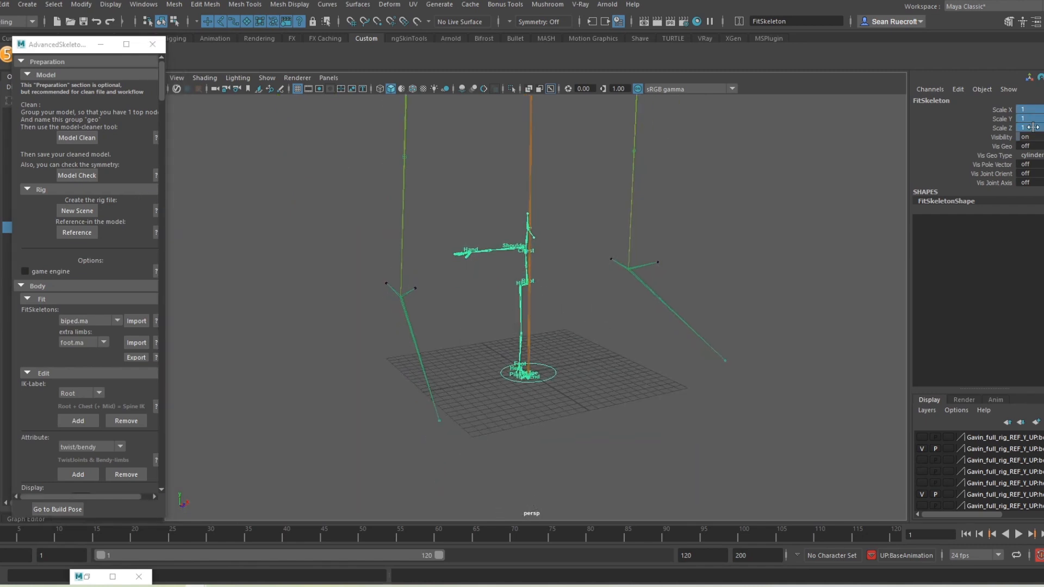
text(10)
key(Return)
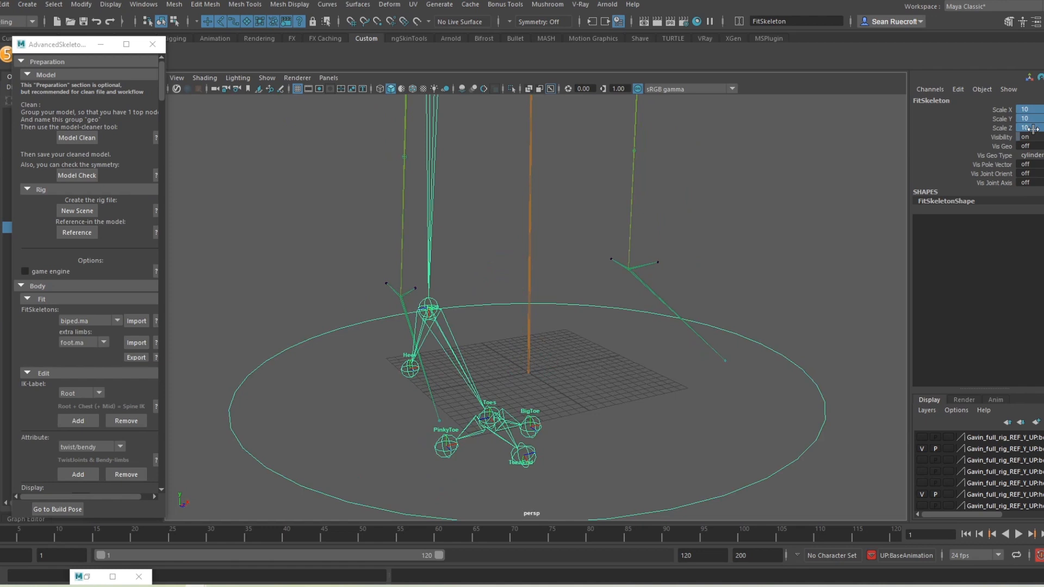
scroll(774, 221, down, 6)
alt+middle_drag(654, 231, 667, 364)
scroll(667, 364, down, 3)
alt+drag(516, 272, 622, 242)
alt+middle_drag(610, 217, 575, 404)
alt+drag(598, 331, 491, 322)
alt+right_drag(491, 321, 599, 190)
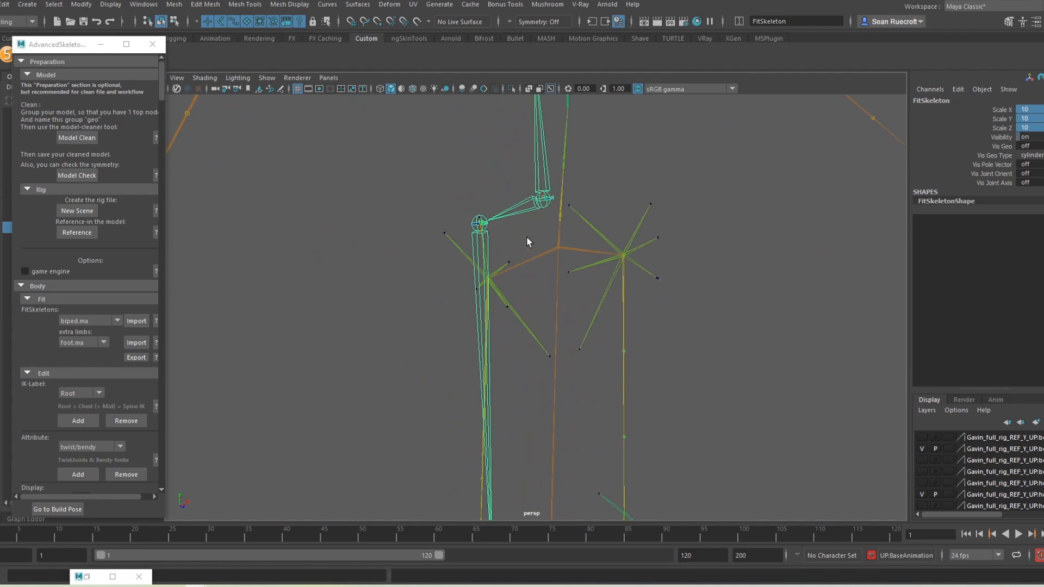
Step: Move the Root joint down onto the MetaHuman pelvis and tilt it around Z
alt+drag(526, 237, 530, 219)
click(538, 202)
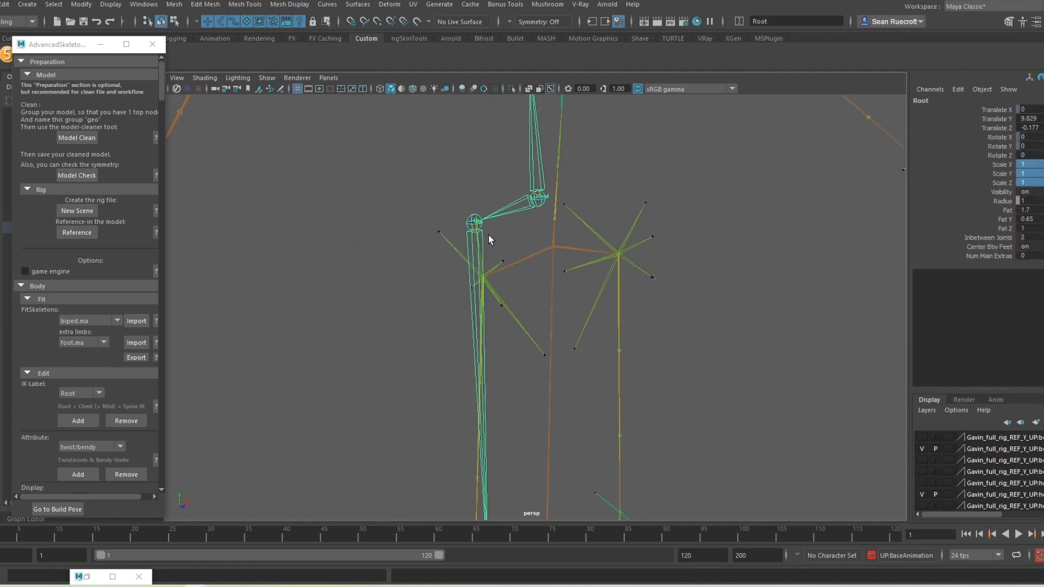
key(w)
alt+drag(540, 273, 615, 288)
key(v)
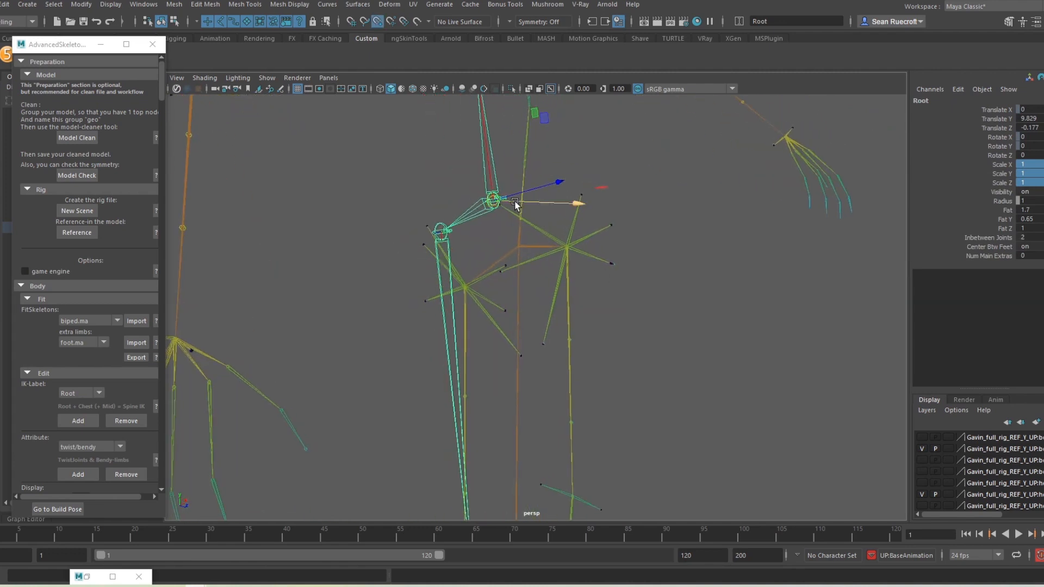
drag(515, 204, 523, 247)
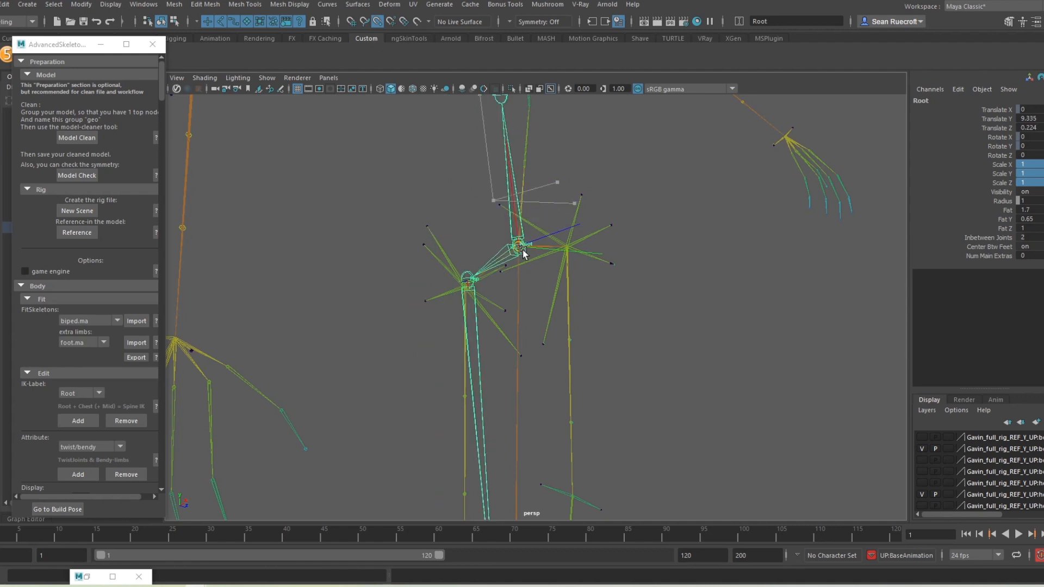
alt+drag(580, 310, 516, 286)
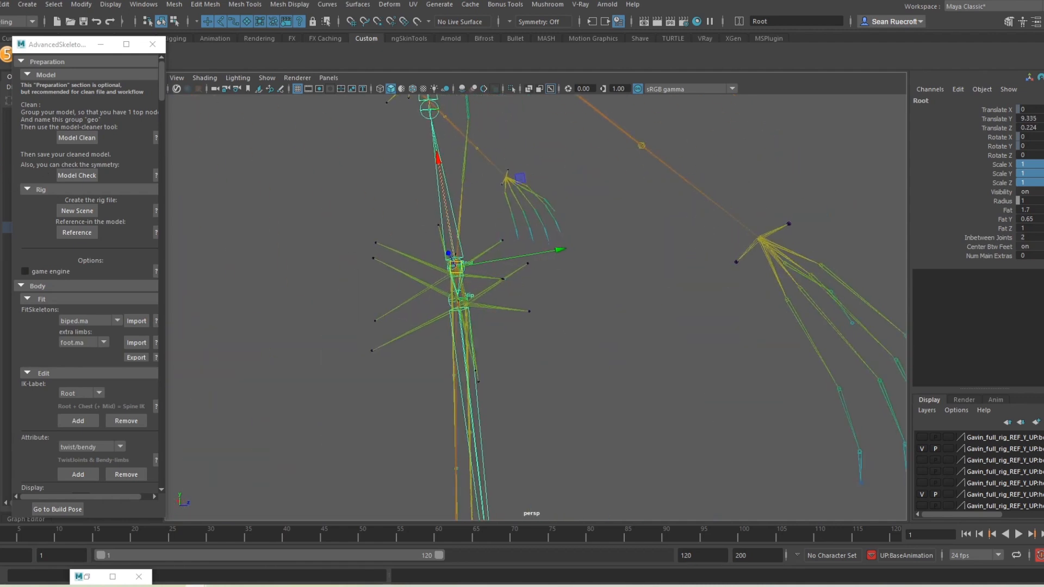
key(e)
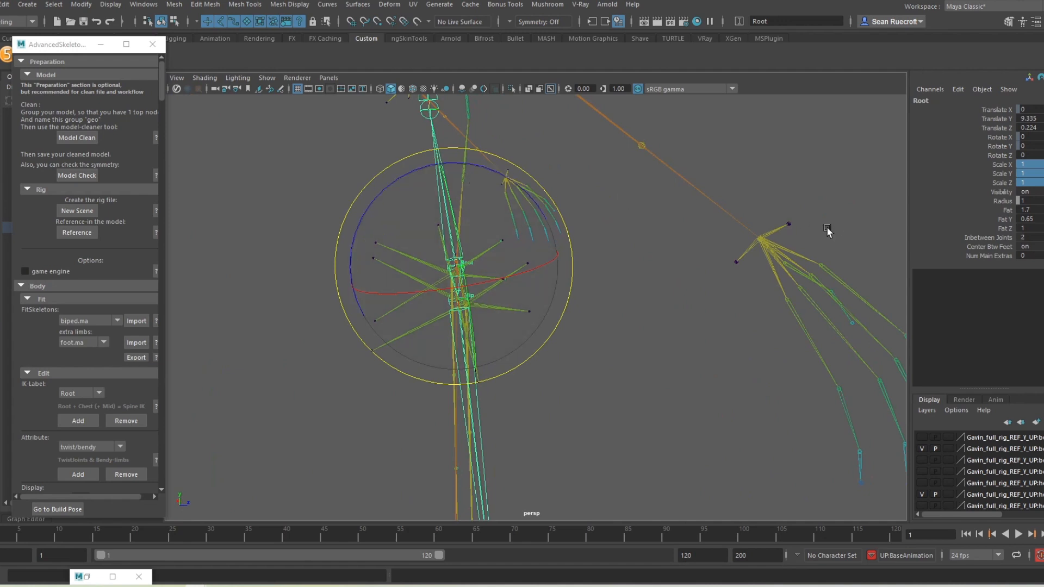
drag(492, 177, 505, 176)
alt+middle_drag(593, 389, 606, 335)
alt+drag(607, 336, 487, 359)
click(536, 242)
Step: Snap the Hip joint onto the rig's hip, ending near Translate -0.234, 0.03, -0.928
click(517, 204)
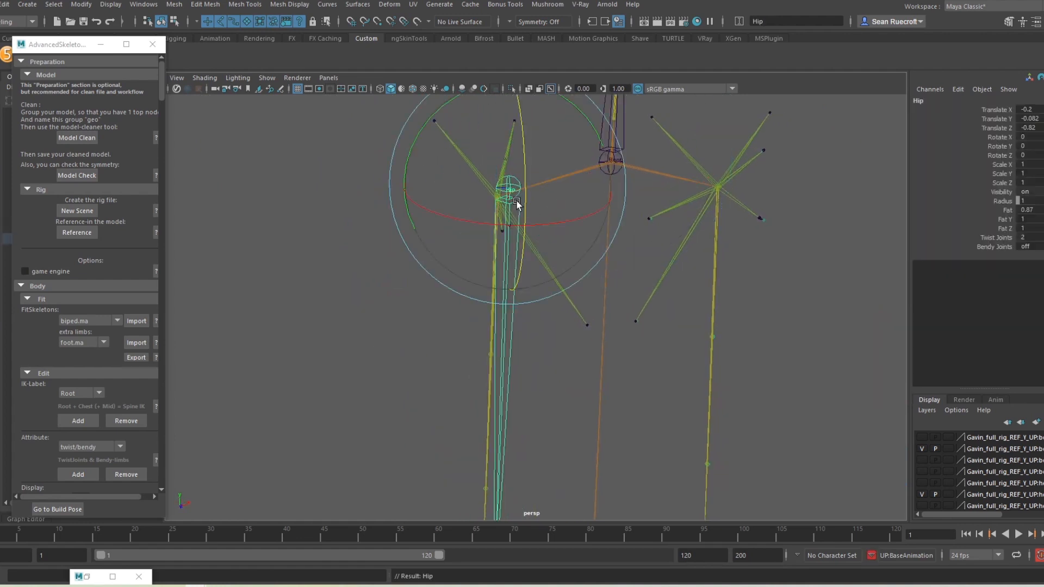
key(w)
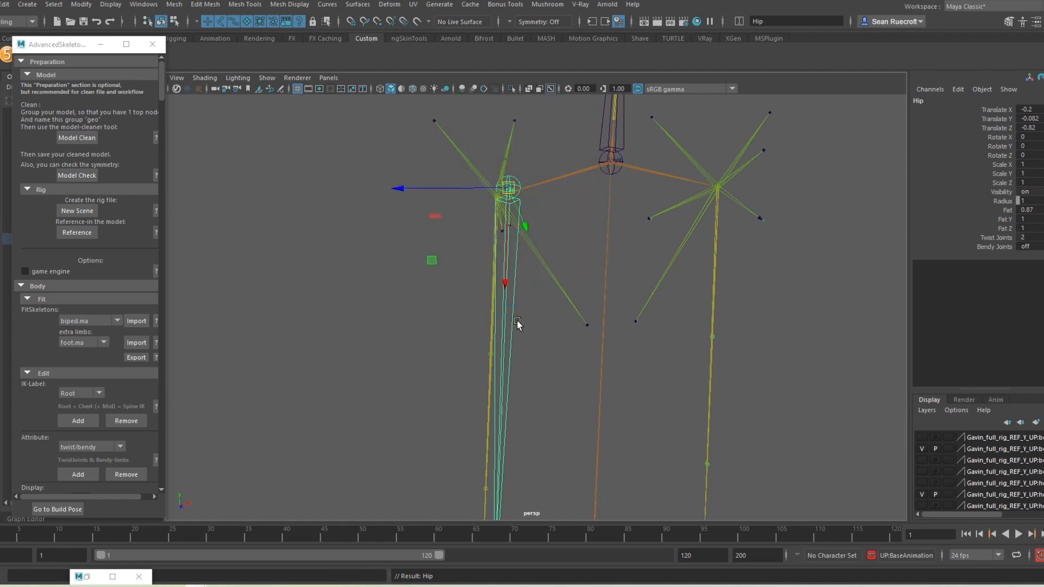
alt+drag(517, 321, 540, 290)
key(v)
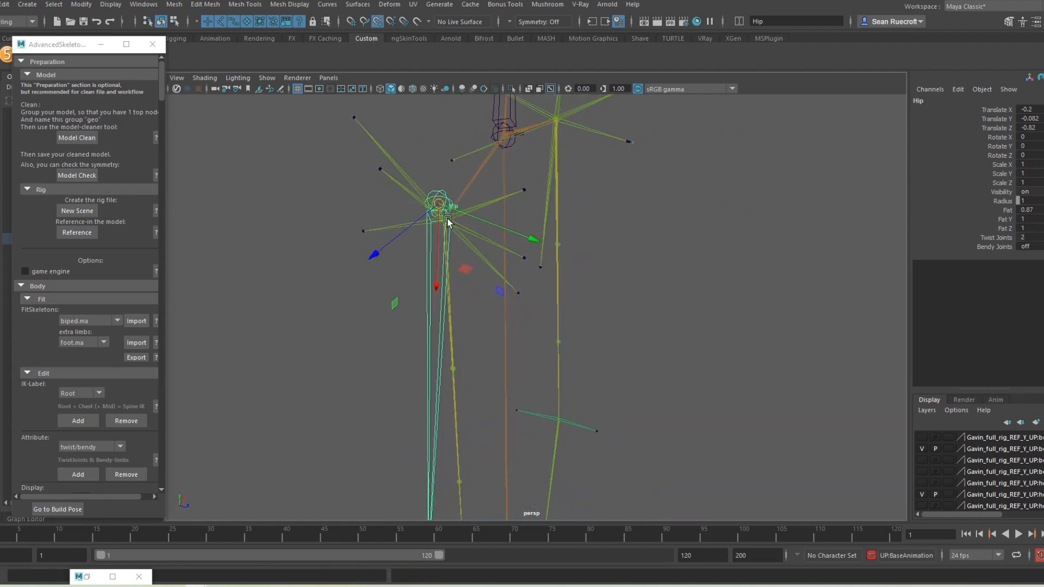
drag(441, 205, 460, 239)
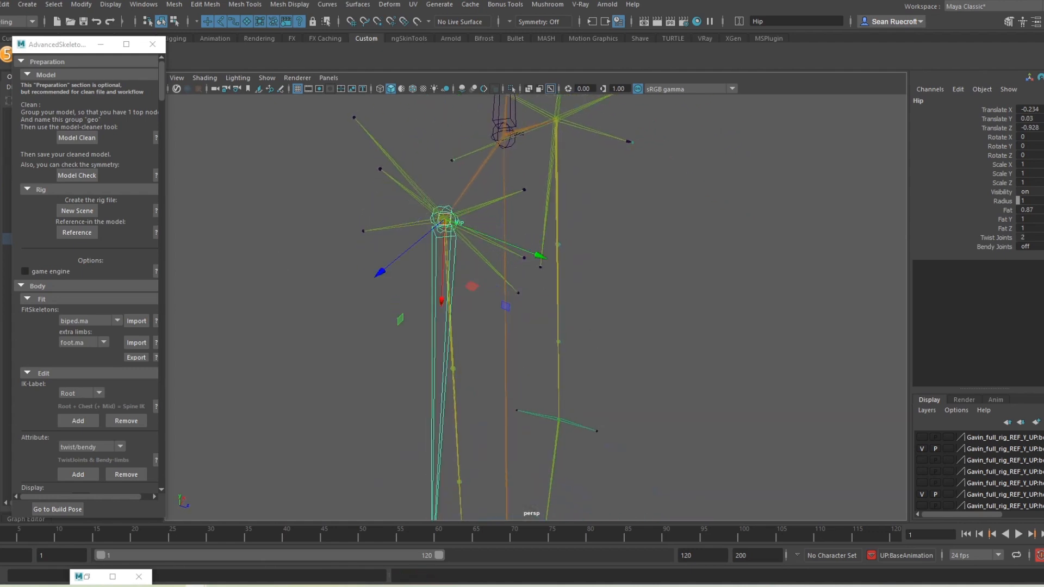
key(e)
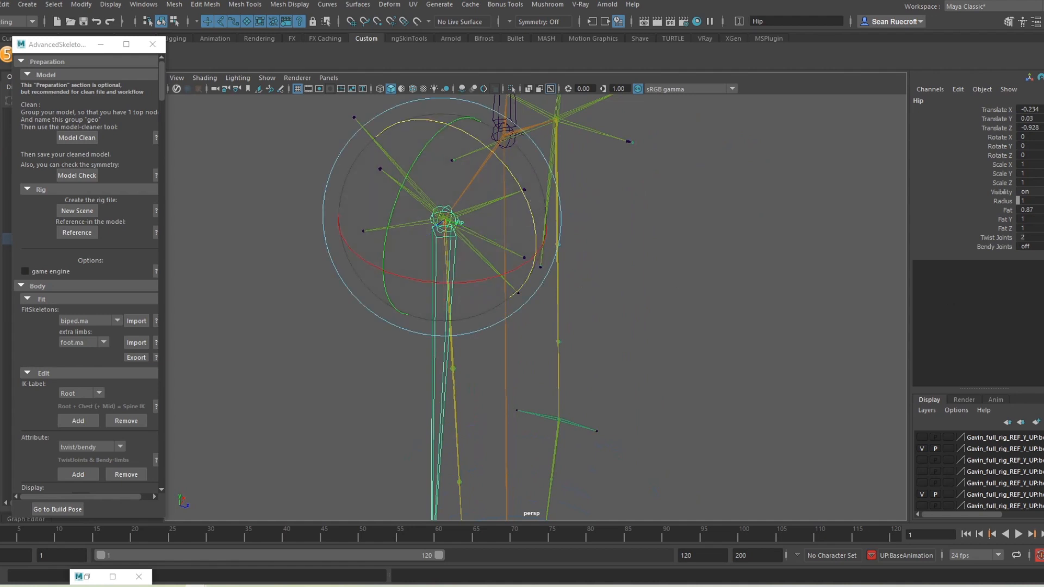
click(1042, 22)
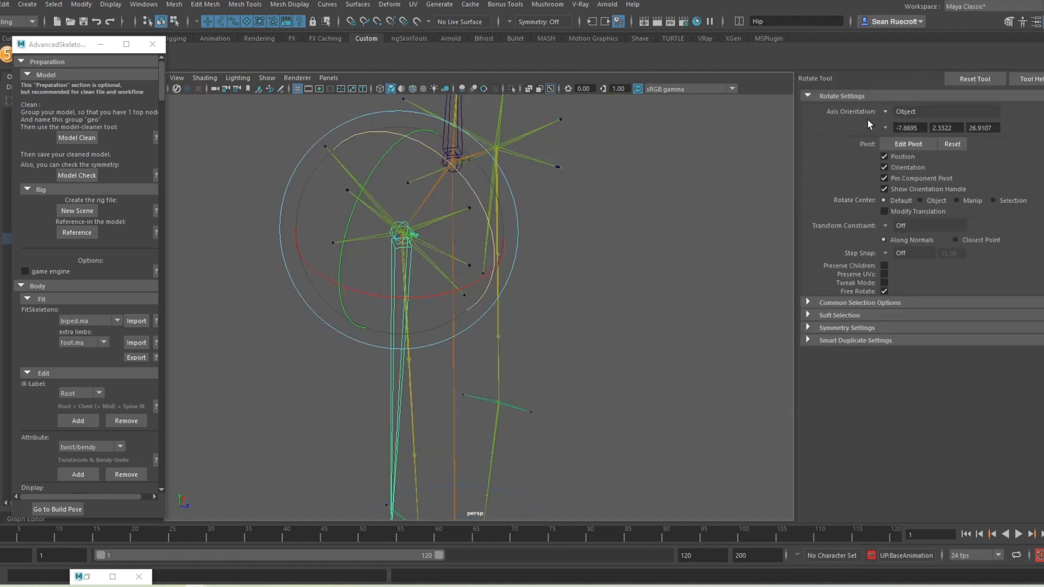
alt+drag(599, 361, 517, 393)
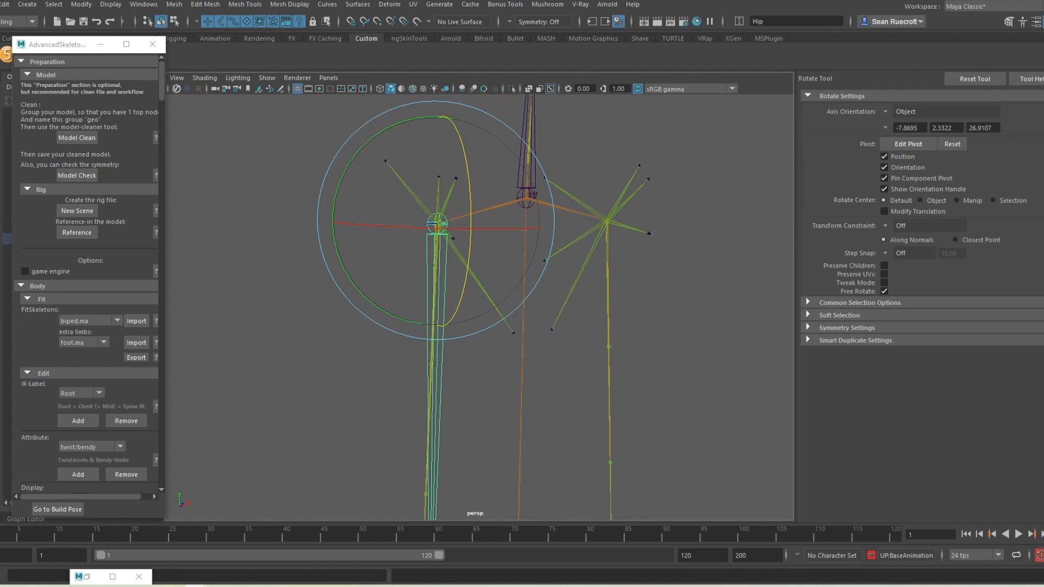
key(q)
click(521, 185)
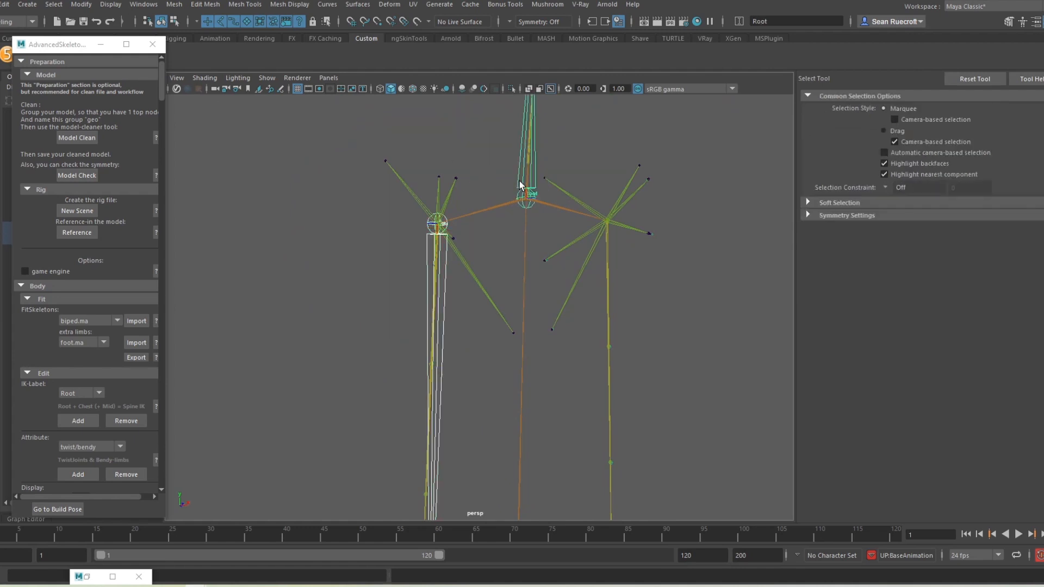
Step: Move the Knee joint up to the rig's knee and rotate the leg to turn the foot
key([)
click(520, 185)
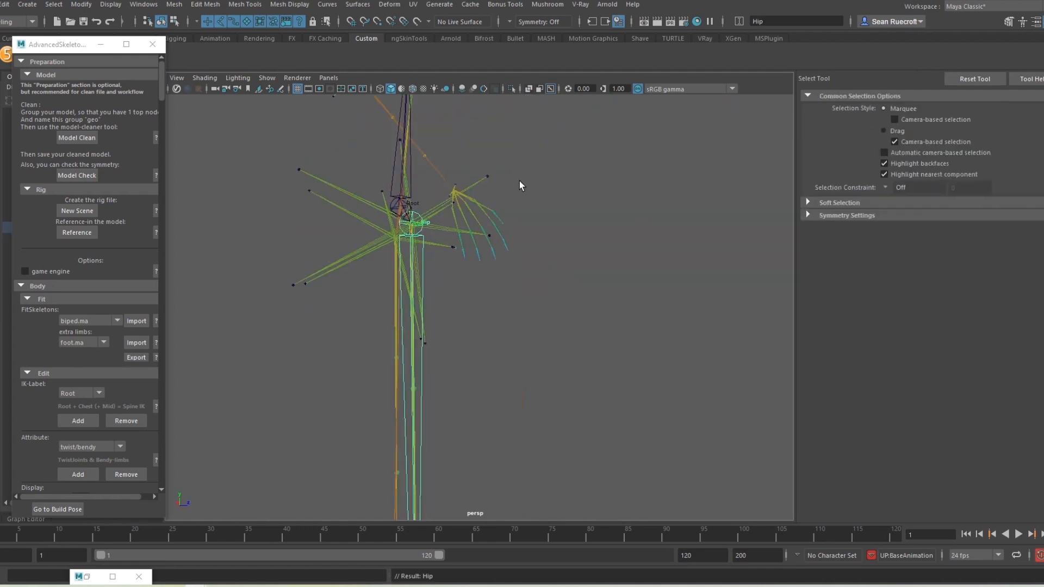
alt+middle_drag(560, 400, 570, 340)
alt+drag(571, 340, 480, 345)
alt+middle_drag(480, 345, 612, 159)
scroll(611, 158, up, 3)
mouse_move(612, 159)
alt+mouse_down()
mouse_move(678, 143)
mouse_move(718, 154)
mouse_move(611, 176)
alt+mouse_up()
click(563, 239)
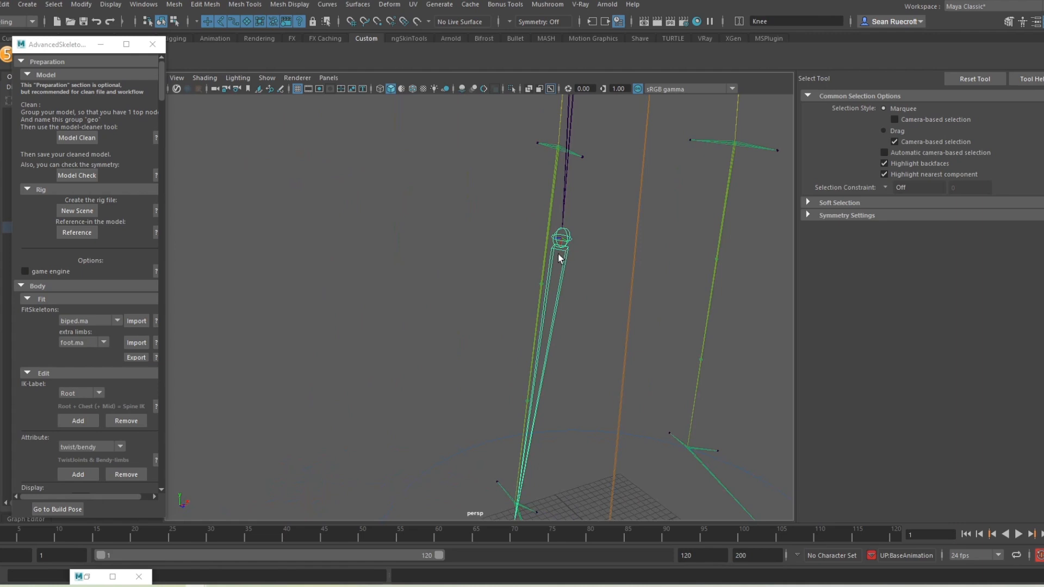
key(w)
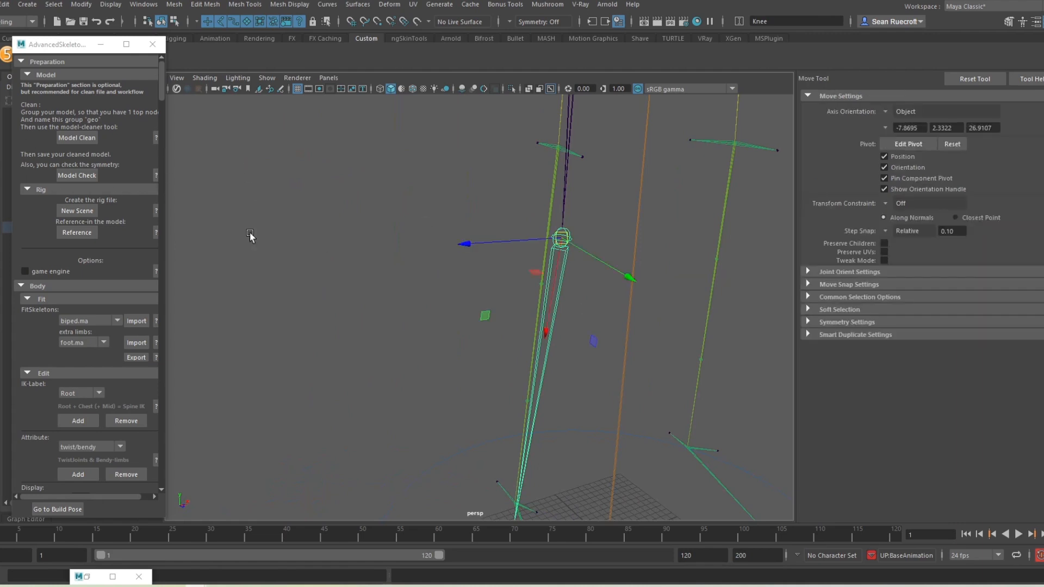
drag(574, 235, 571, 148)
alt+drag(555, 354, 407, 280)
key(e)
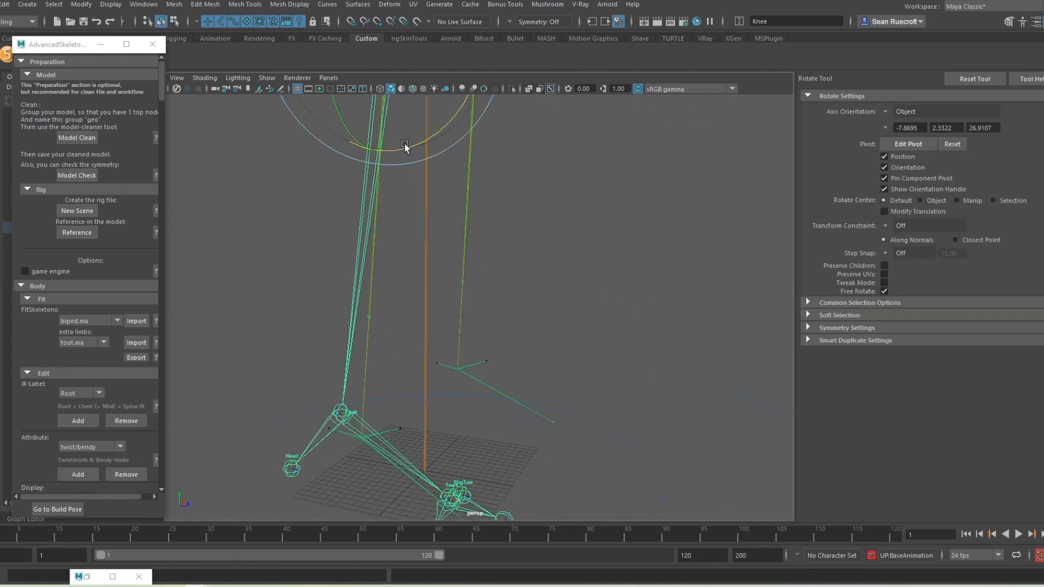
drag(406, 145, 429, 150)
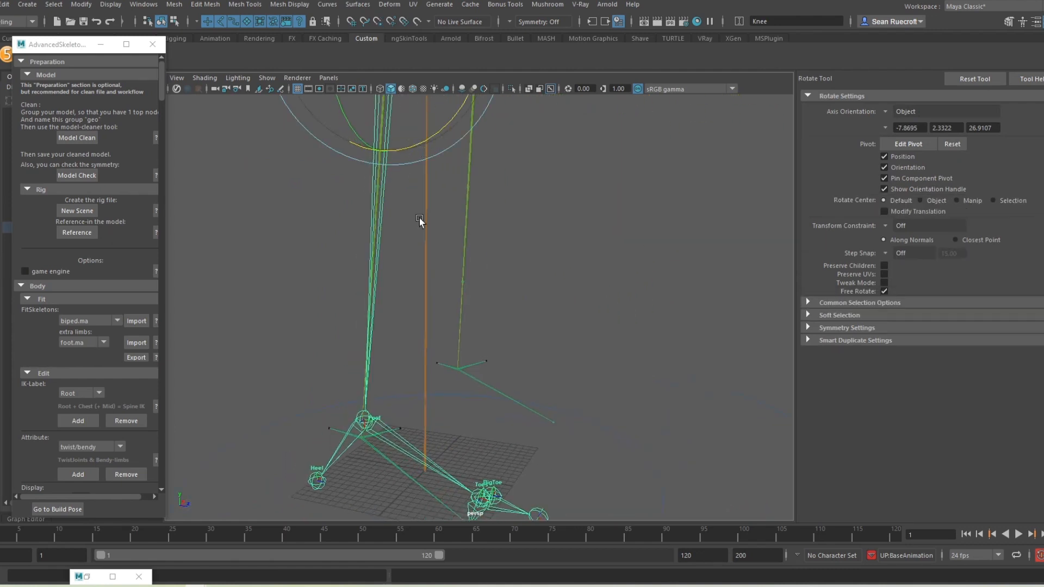
Step: Snap the Ankle joint onto the rig's ankle and rotate the ankle and foot joints
alt+drag(420, 221, 431, 344)
click(426, 356)
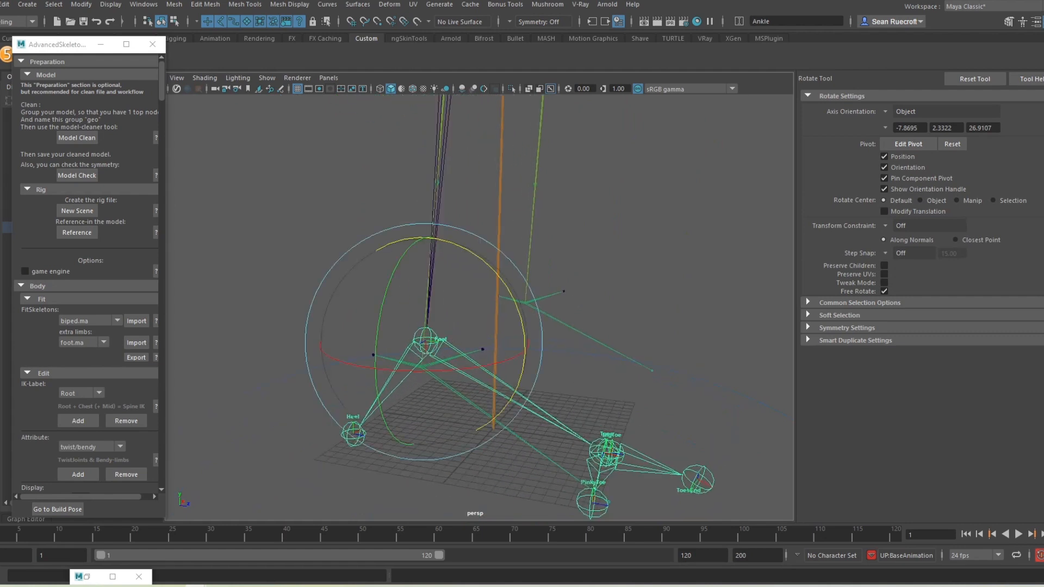
key(w)
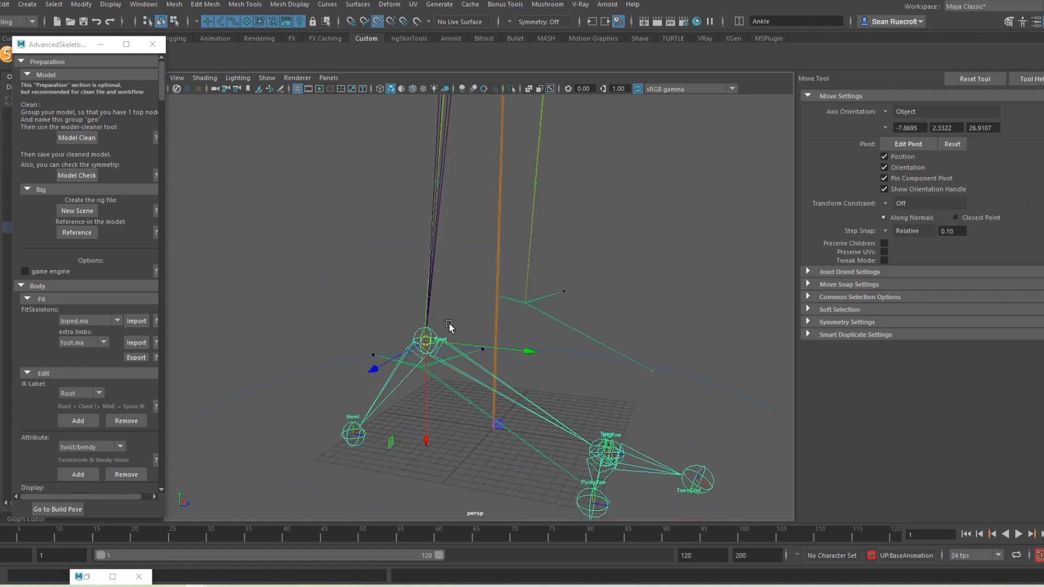
drag(423, 340, 422, 367)
alt+drag(571, 416, 549, 348)
key(e)
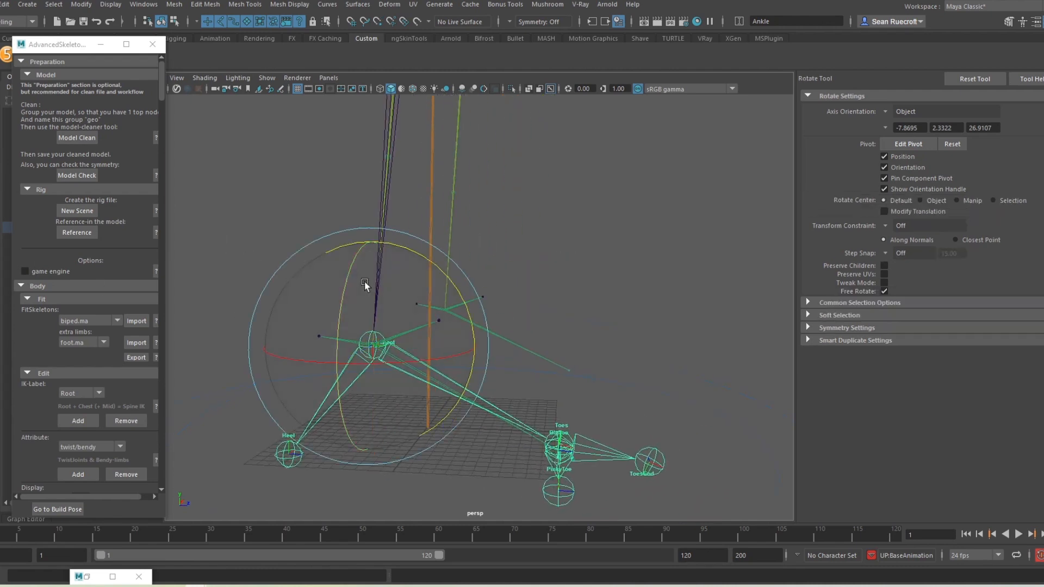
drag(451, 275, 459, 271)
Step: Move the Toes joint chain down and forward onto the toes
click(593, 410)
click(558, 442)
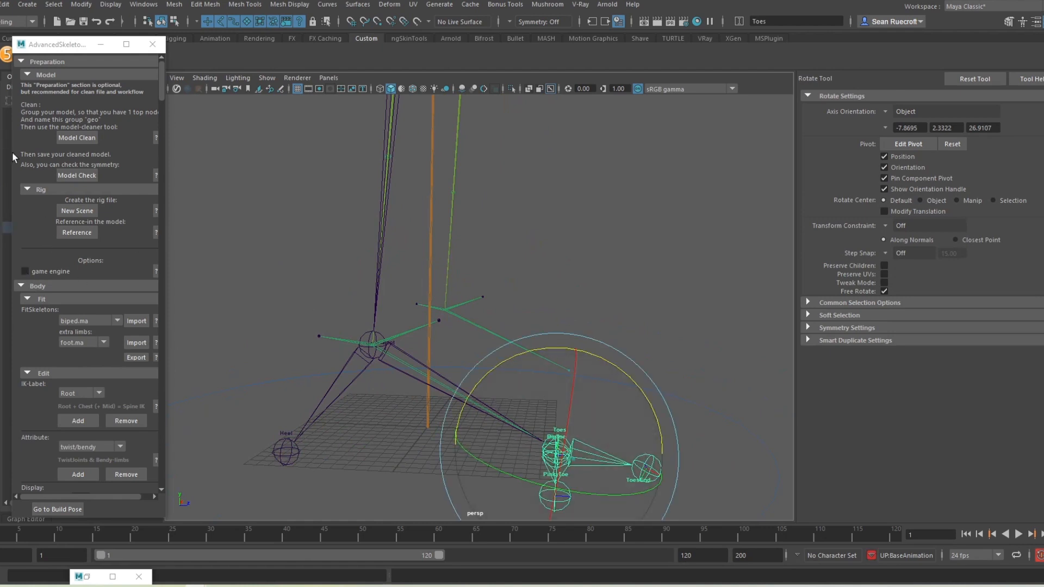
key(w)
drag(558, 452, 576, 462)
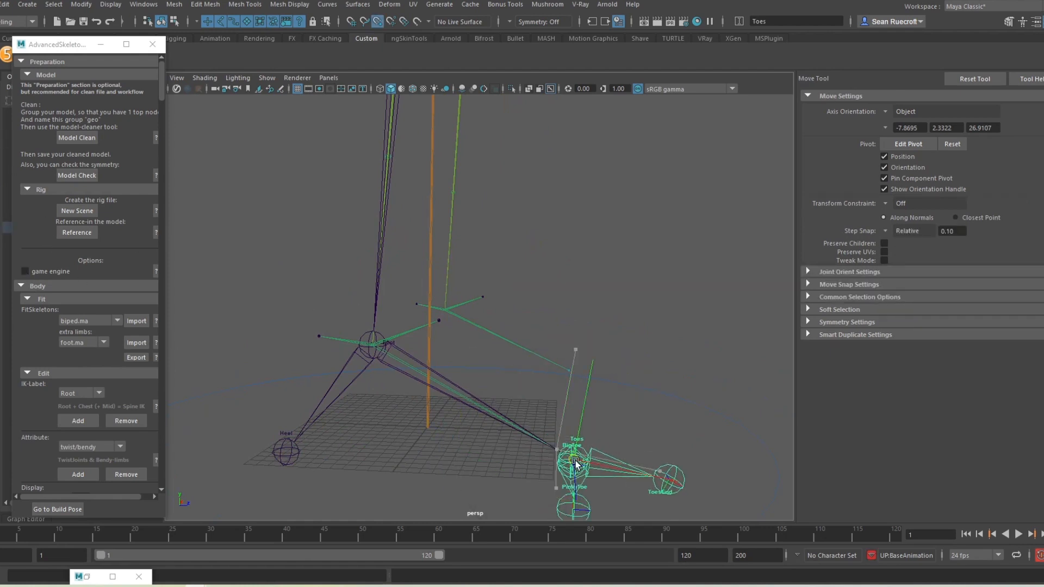
click(267, 78)
Step: Show polygon meshes and hide the flip-flop mesh with Ctrl+H
click(259, 194)
scroll(518, 316, down, 10)
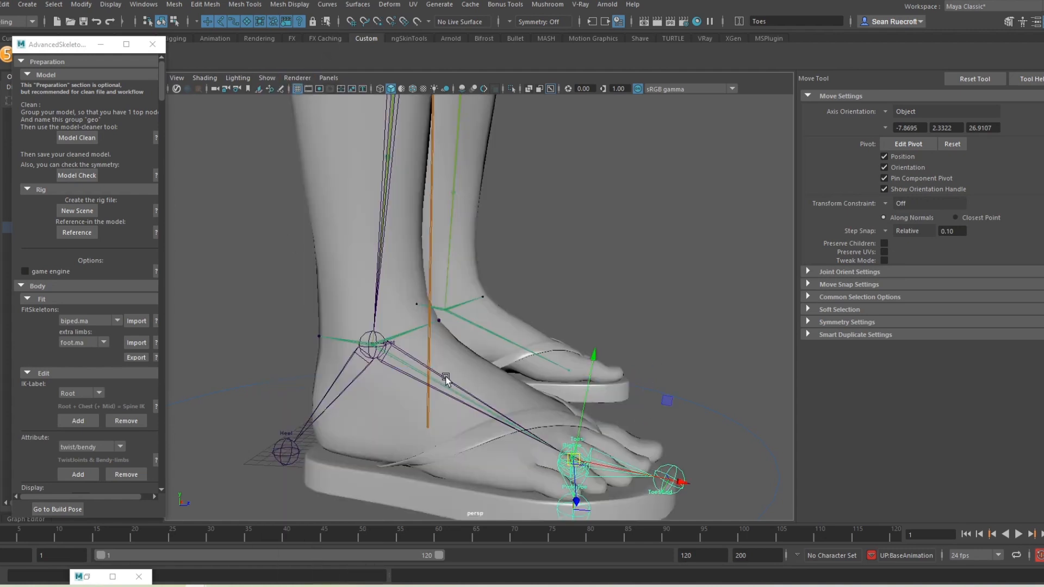
alt+drag(558, 318, 534, 334)
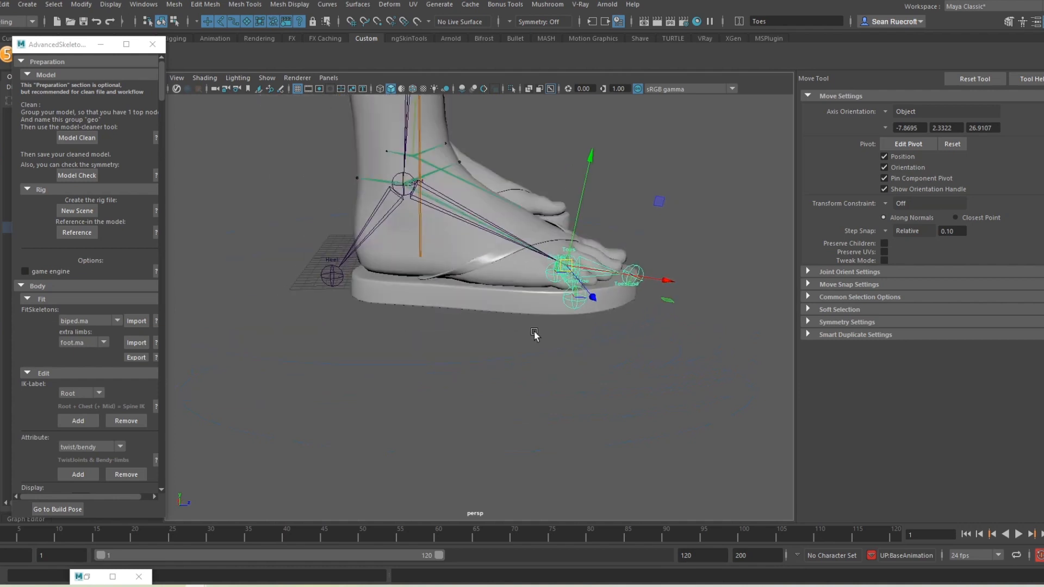
click(493, 303)
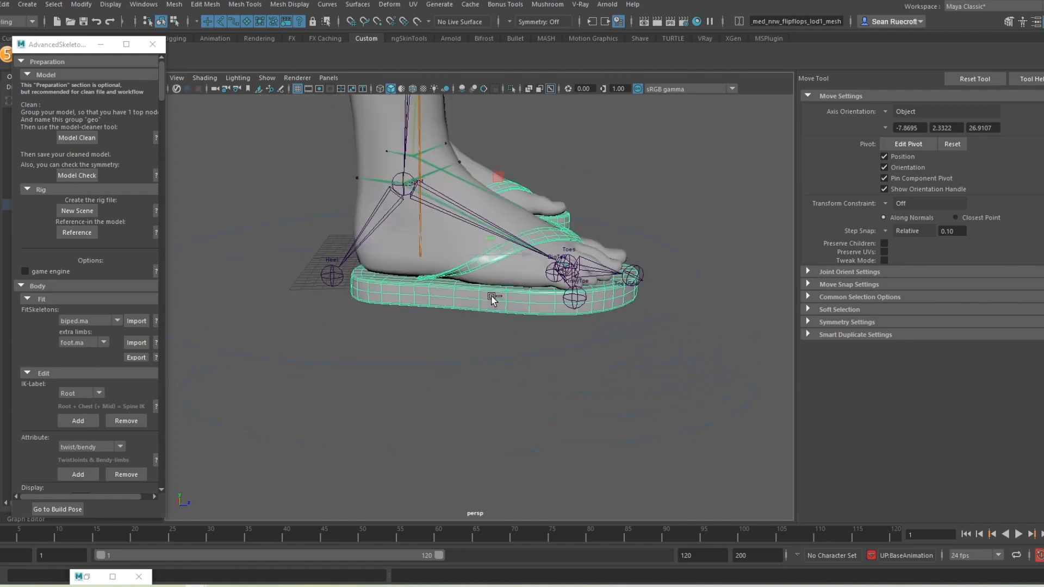
key(ctrl+h)
Step: Select the Heel joint and close in on the heel in the side view
alt+drag(440, 330, 418, 333)
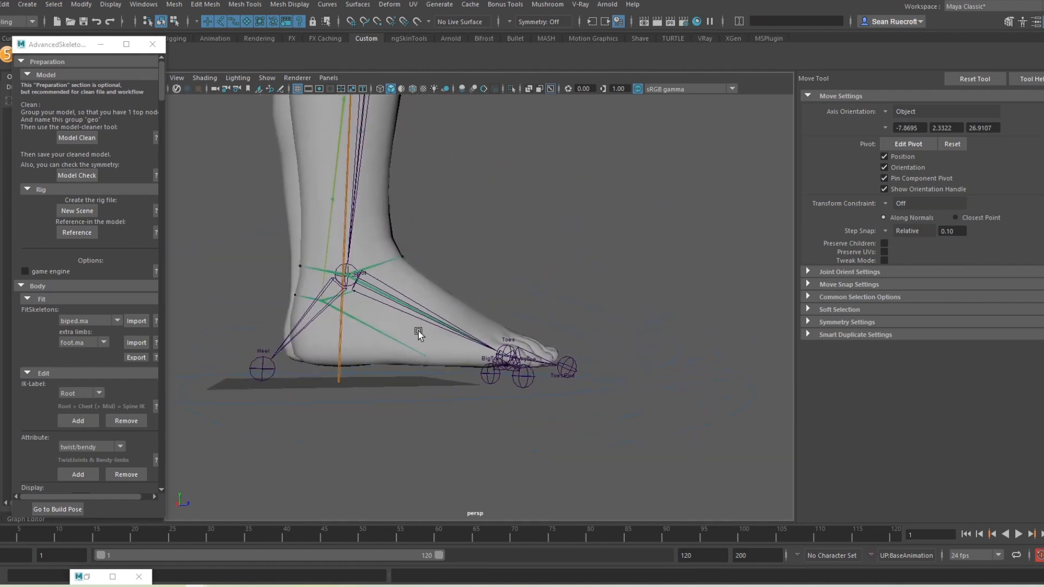
click(262, 363)
alt+drag(327, 313, 382, 315)
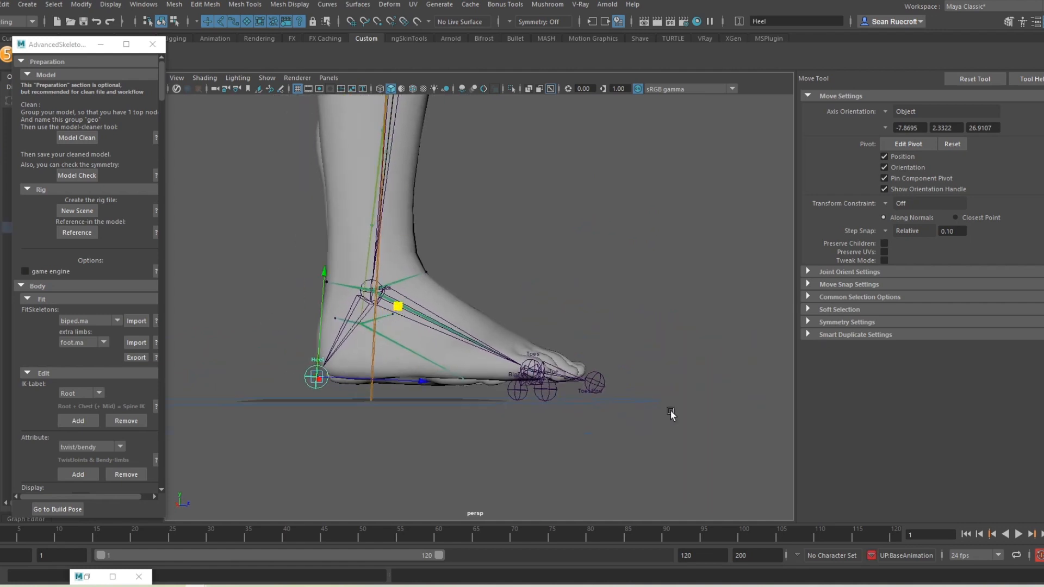
key(space)
key(space)
scroll(709, 415, up, 3)
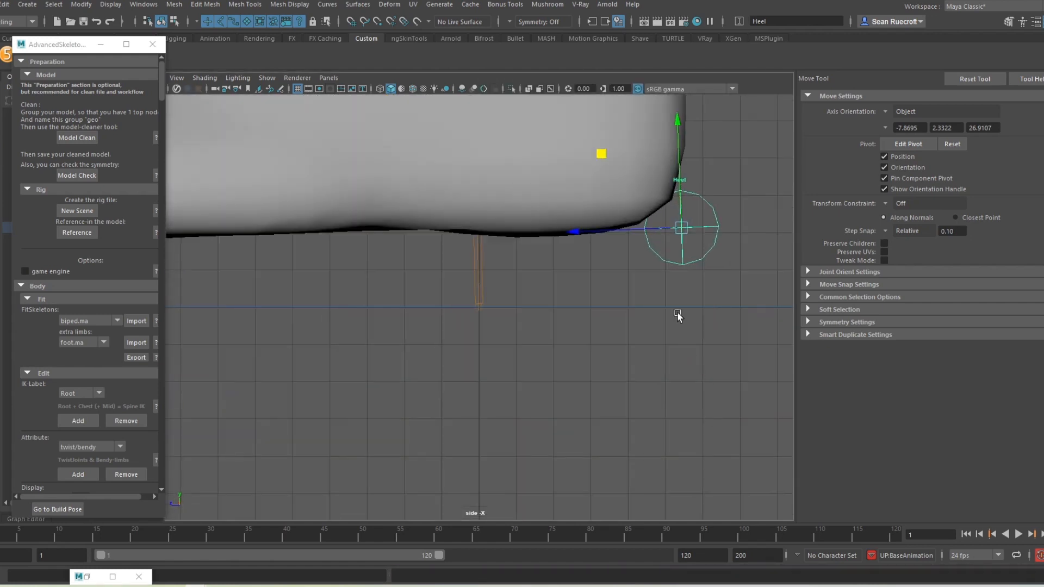
Step: Slide the Heel joint back to the back of the heel in side view
middle_drag(597, 152, 567, 153)
drag(566, 153, 560, 153)
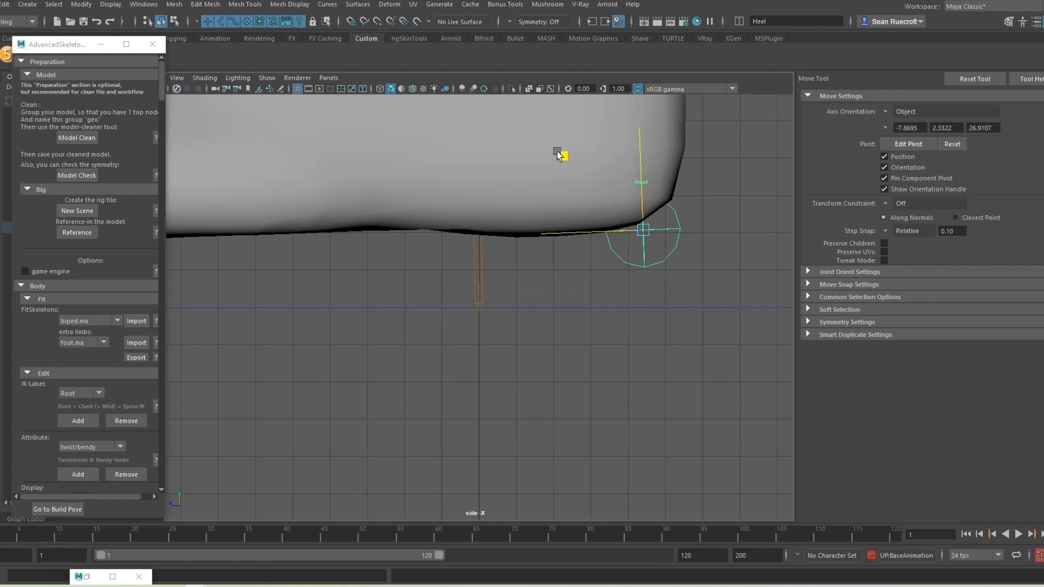
scroll(415, 307, down, 4)
alt+middle_drag(413, 307, 846, 280)
alt+middle_drag(565, 250, 490, 272)
scroll(450, 261, up, 3)
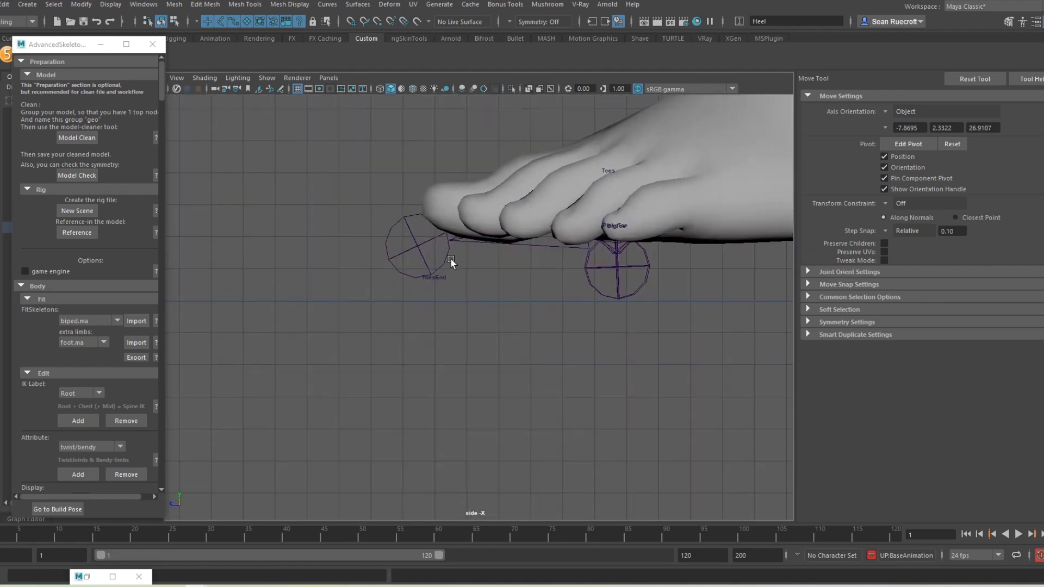
Step: Move ToesEnd to the toe tip, nudge the Toes chain, and raise FootSideOuter
click(423, 254)
drag(381, 348, 384, 335)
drag(568, 291, 640, 248)
drag(527, 143, 525, 151)
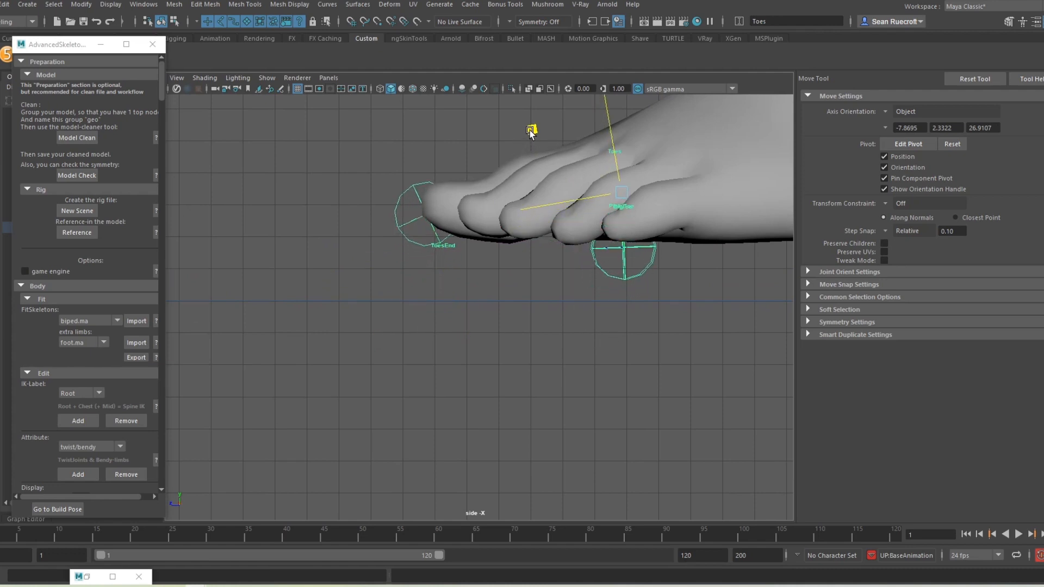
click(613, 293)
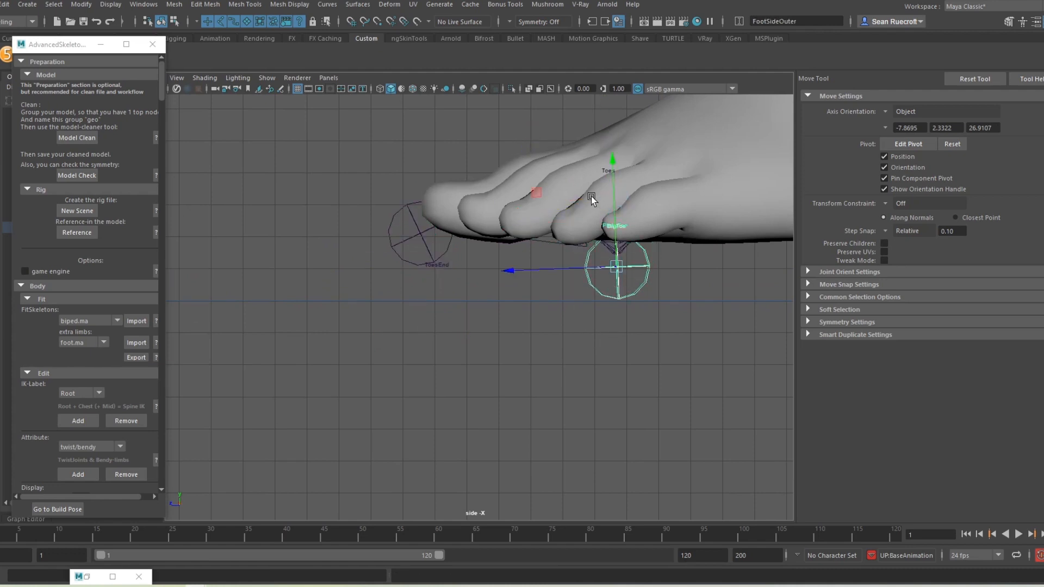
drag(534, 188, 545, 170)
key(space)
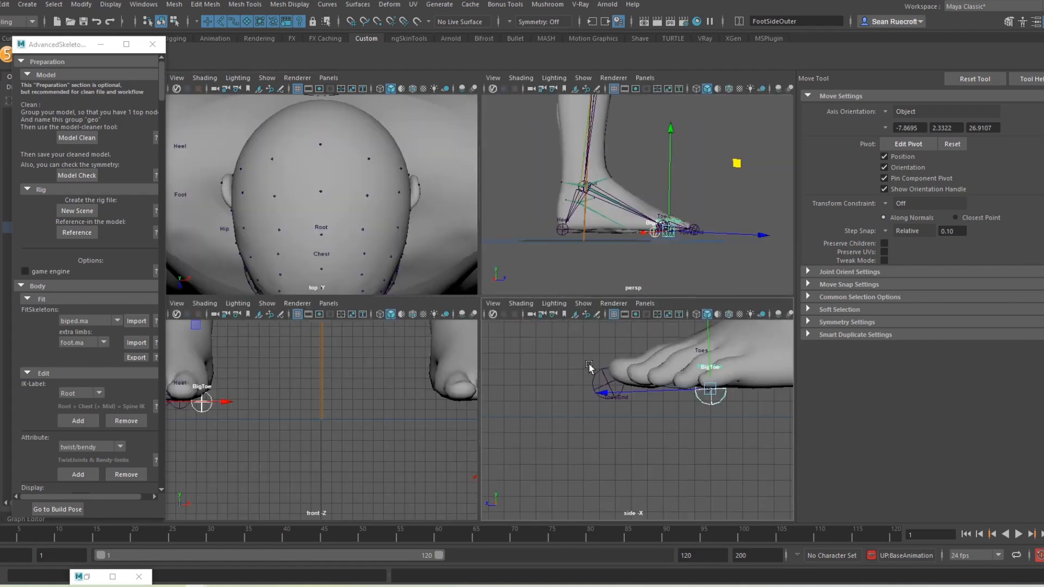
Step: Move the PinkyToe joint outward along X to the little toe
key(space)
alt+drag(727, 323, 535, 356)
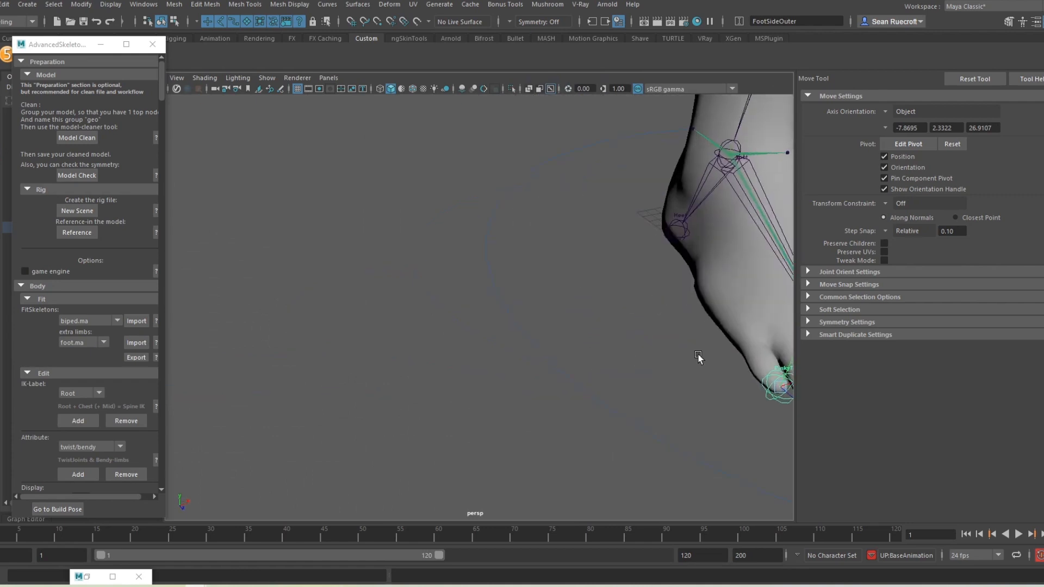
alt+middle_drag(699, 358, 378, 290)
click(456, 332)
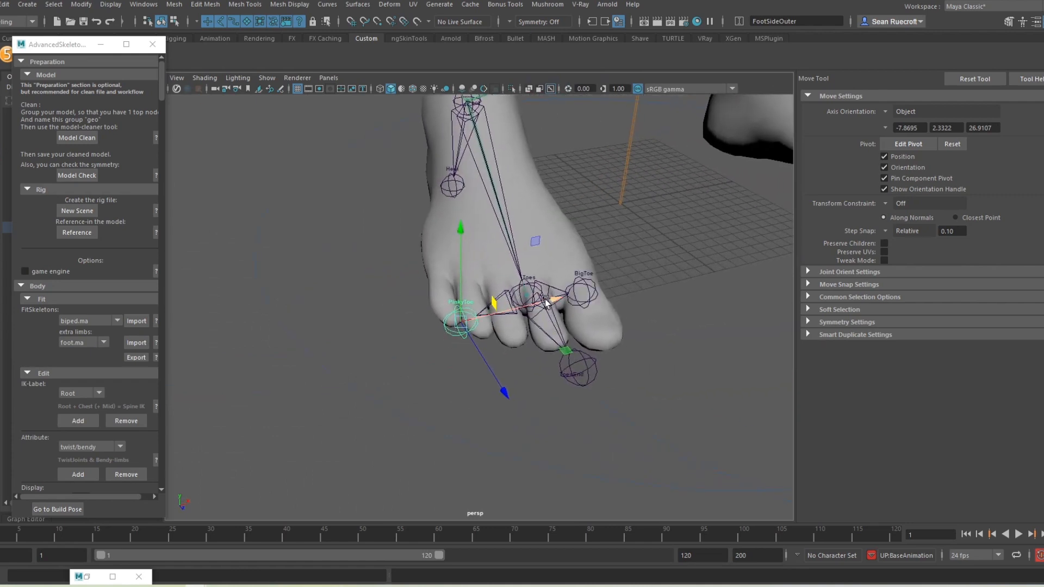
drag(542, 303, 525, 306)
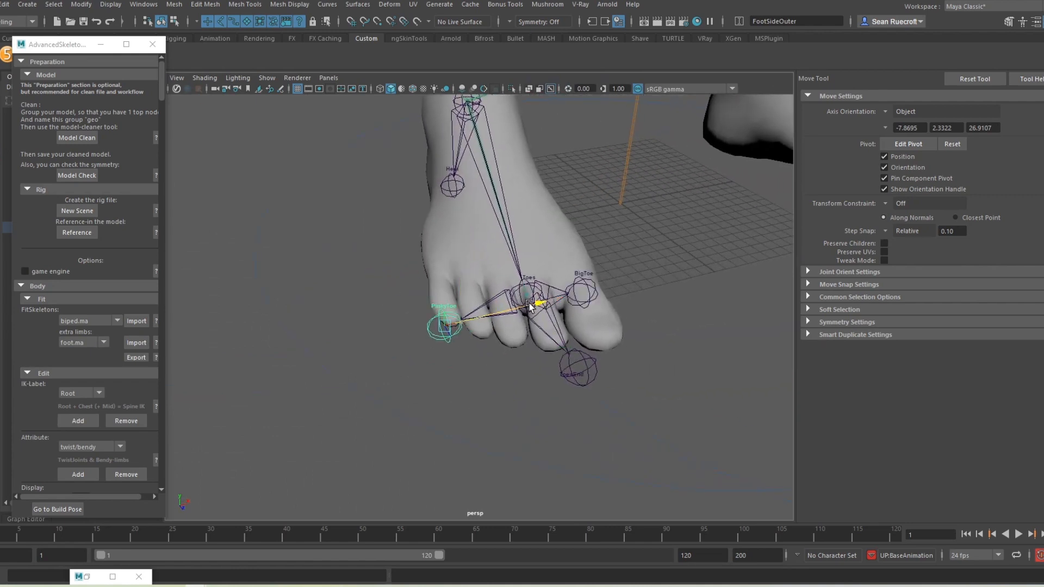
Step: Turn the Move tool's step snap Off, select BigToe, and view the whole body
click(884, 230)
click(904, 236)
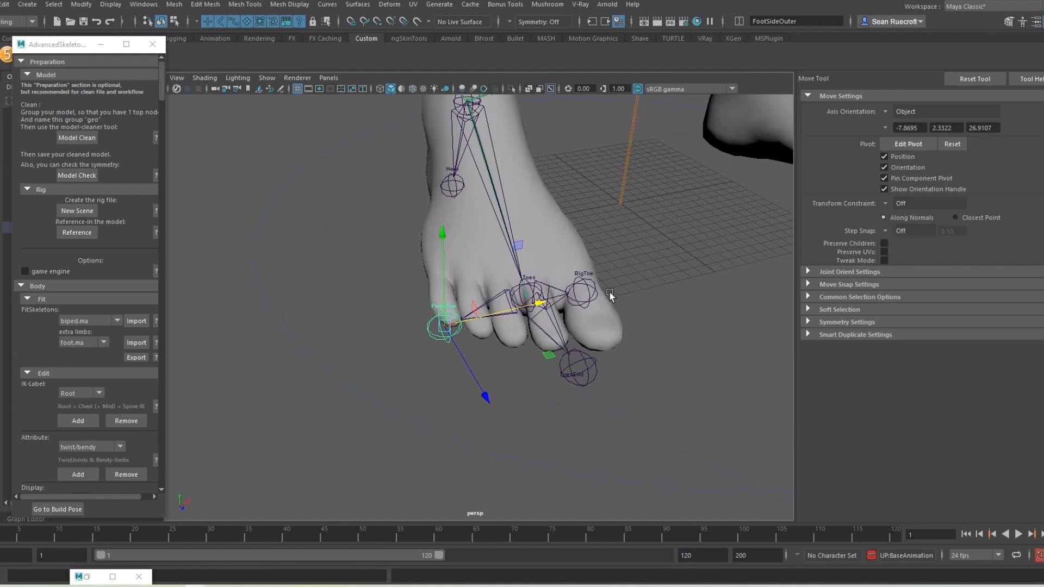
click(595, 293)
alt+drag(705, 303, 657, 267)
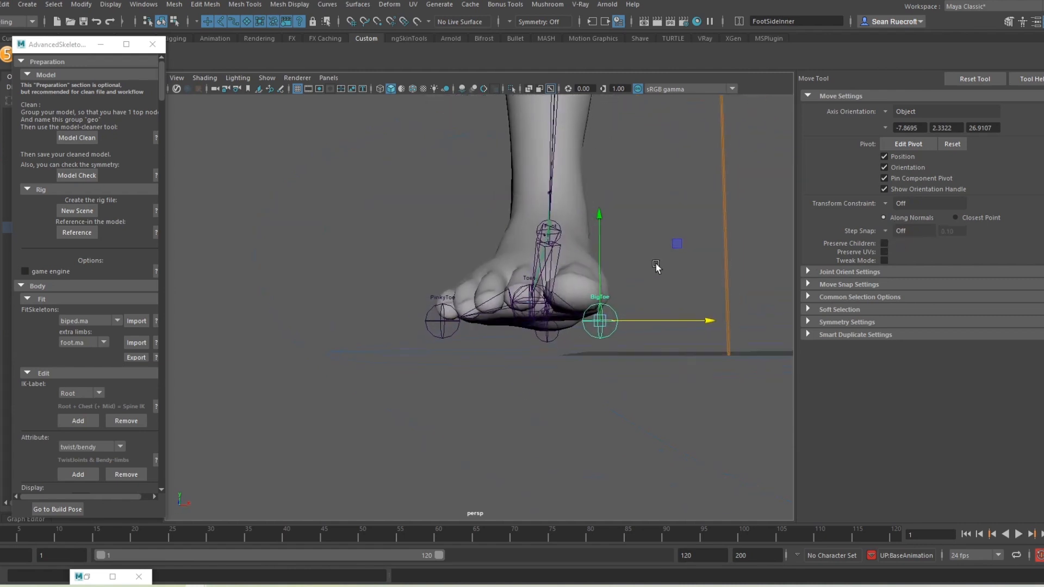
scroll(655, 266, down, 8)
alt+middle_drag(588, 170, 542, 370)
scroll(499, 170, down, 5)
alt+middle_drag(504, 130, 511, 215)
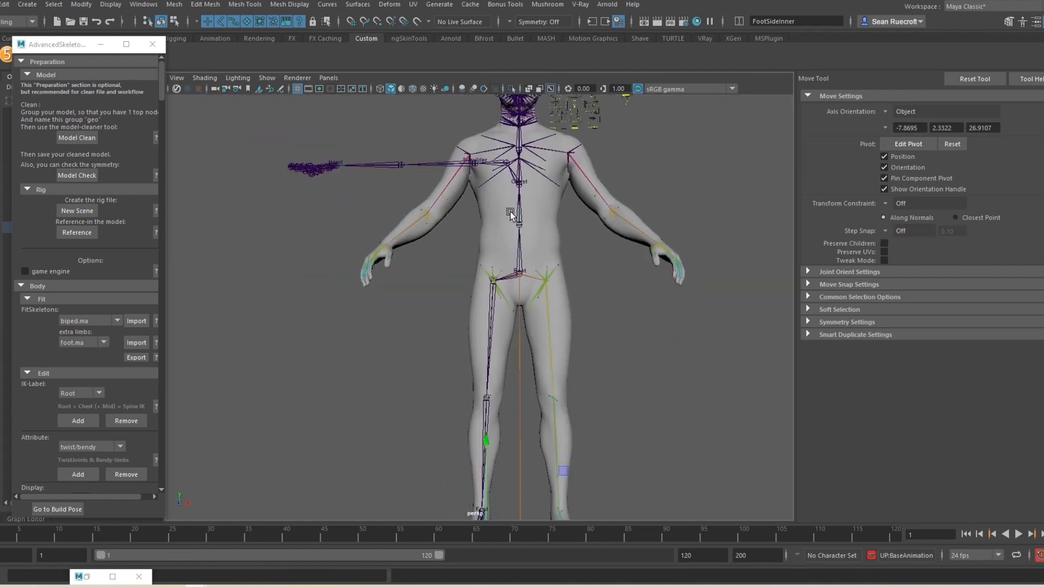
Step: Hide polygon meshes in the viewport so only the skeleton joints remain visible
alt+drag(511, 214, 598, 217)
click(279, 79)
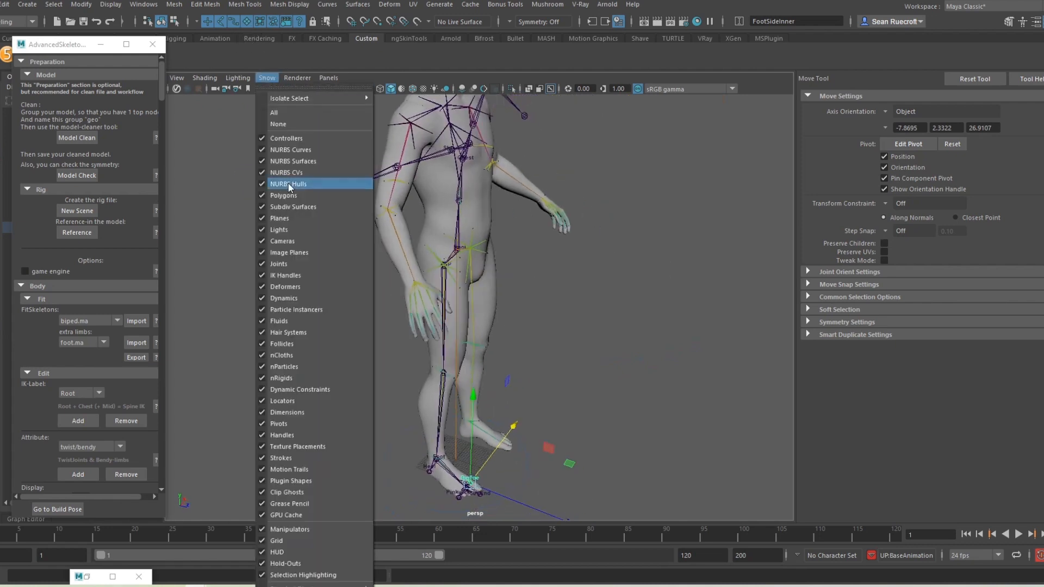
click(304, 194)
Step: Frame the pelvis, select the Root joint and show its channels (Translate Y 9.335, Rotate Z 11.365)
alt+middle_drag(544, 225, 529, 333)
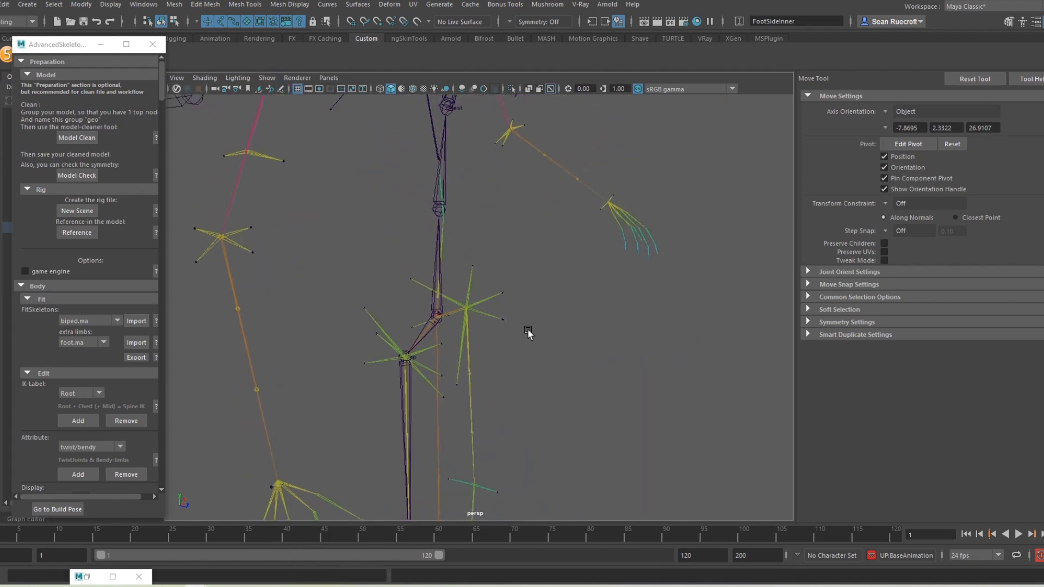
scroll(489, 272, up, 3)
alt+drag(470, 245, 513, 239)
scroll(520, 272, up, 5)
alt+drag(527, 290, 372, 326)
alt+middle_drag(667, 382, 613, 296)
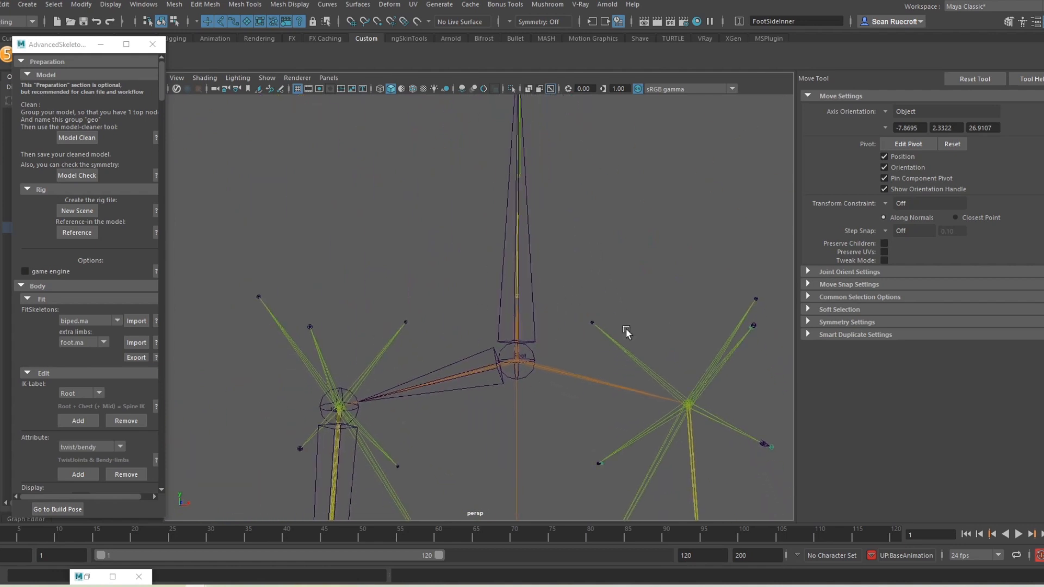
alt+right_drag(618, 256, 490, 266)
alt+middle_drag(524, 196, 507, 351)
alt+drag(450, 356, 435, 401)
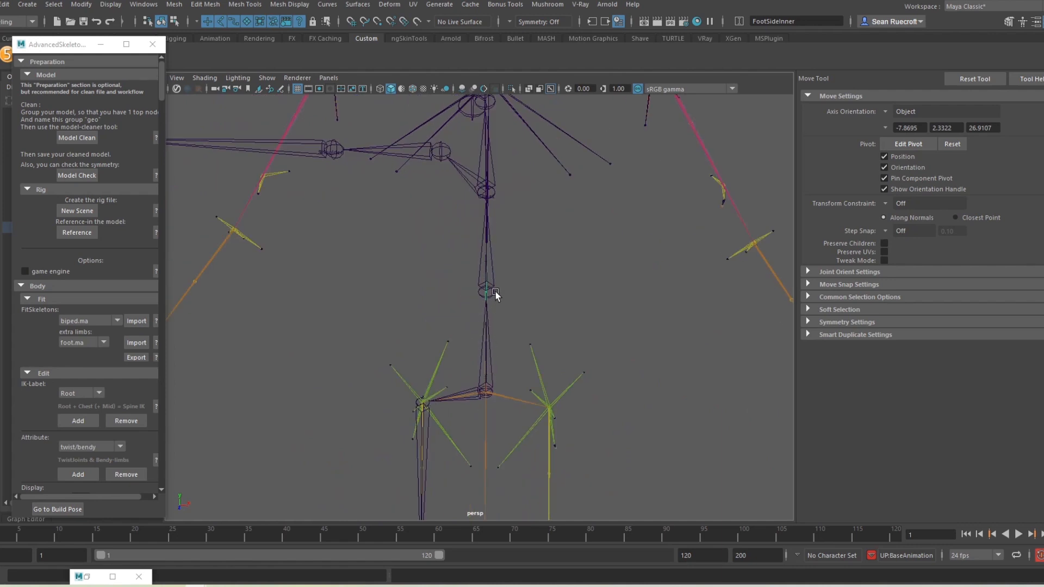
scroll(516, 320, up, 5)
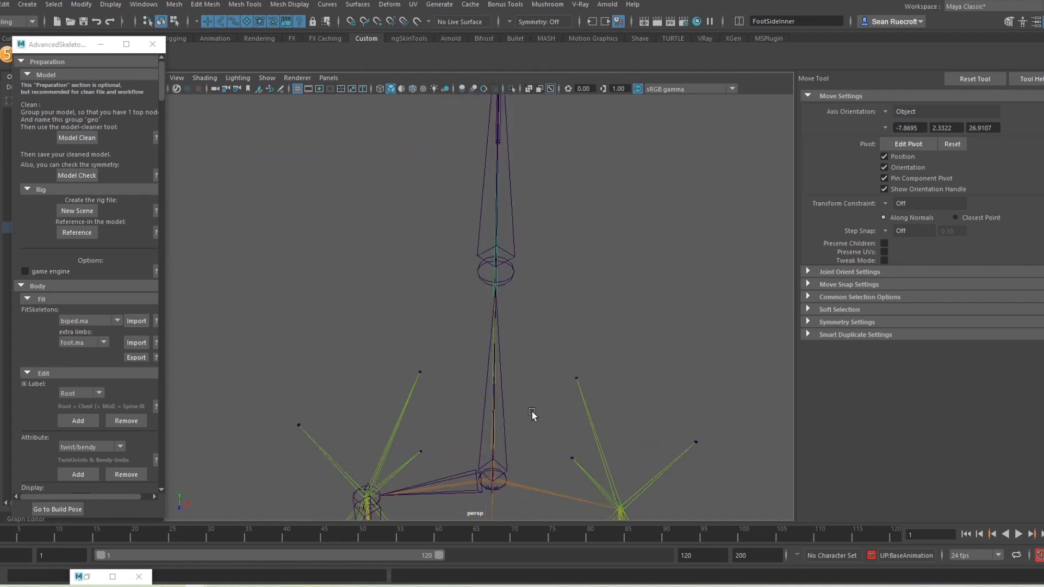
alt+drag(531, 415, 528, 435)
alt+middle_drag(527, 435, 561, 196)
scroll(524, 375, up, 3)
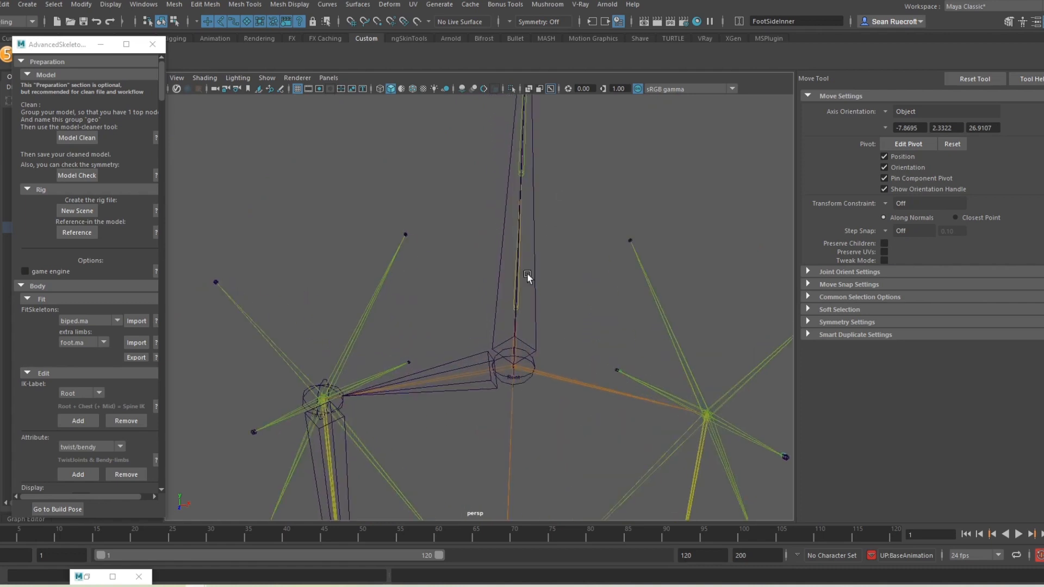
scroll(533, 176, down, 9)
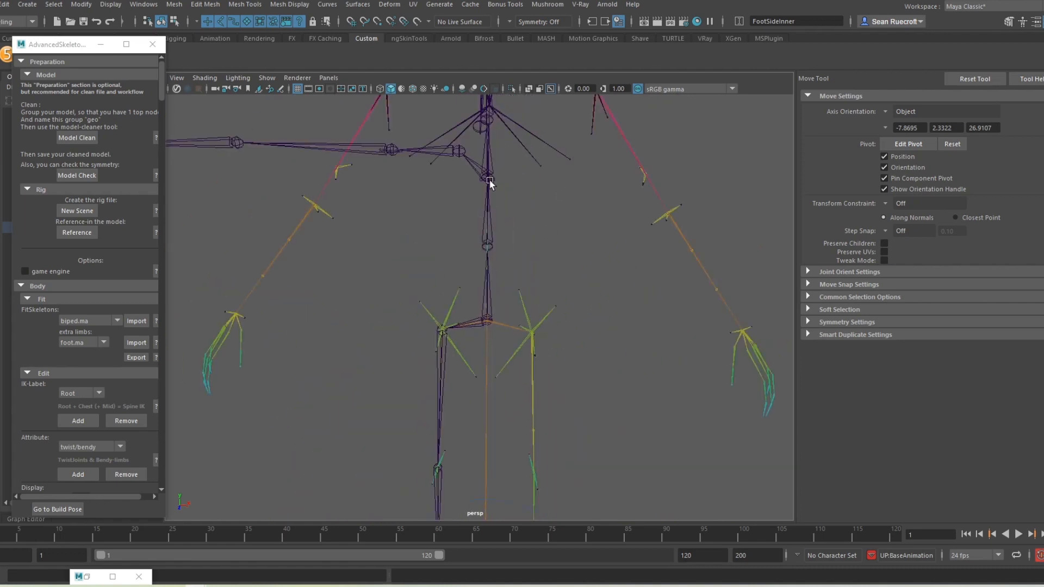
scroll(507, 272, down, 4)
scroll(510, 280, up, 8)
alt+drag(511, 283, 647, 280)
alt+drag(427, 392, 406, 394)
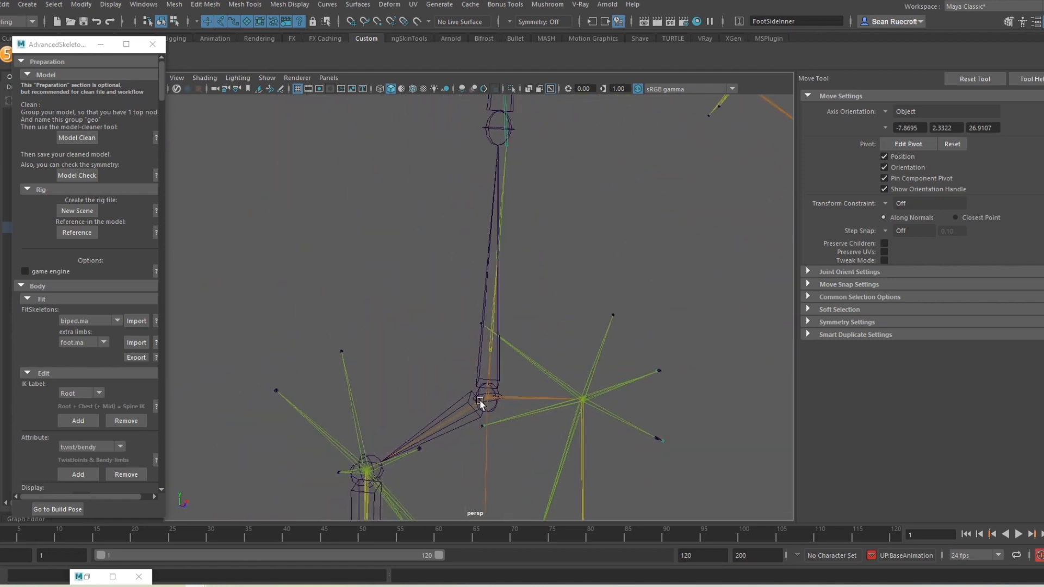
click(479, 357)
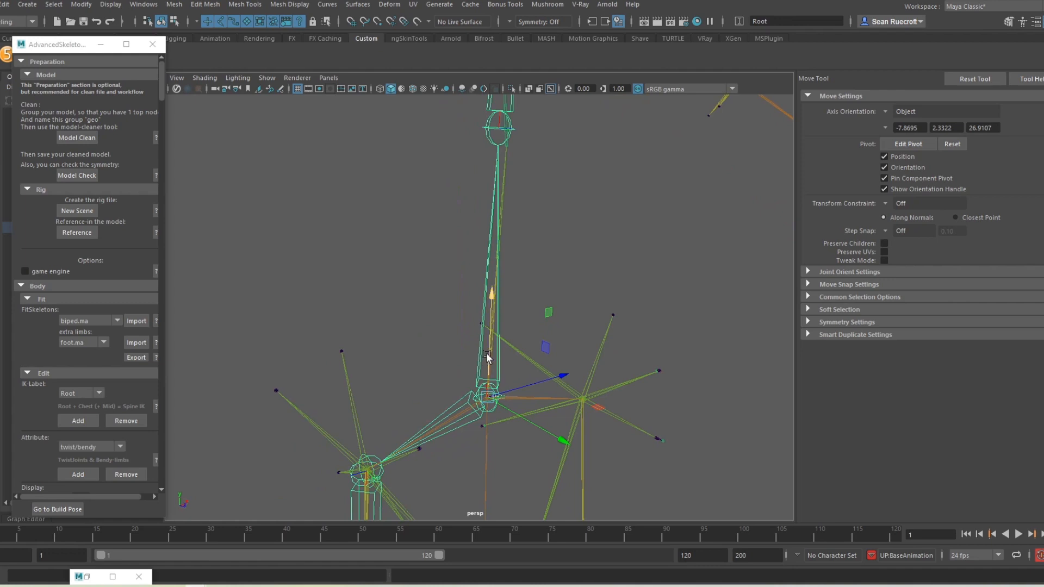
key(ctrl+a)
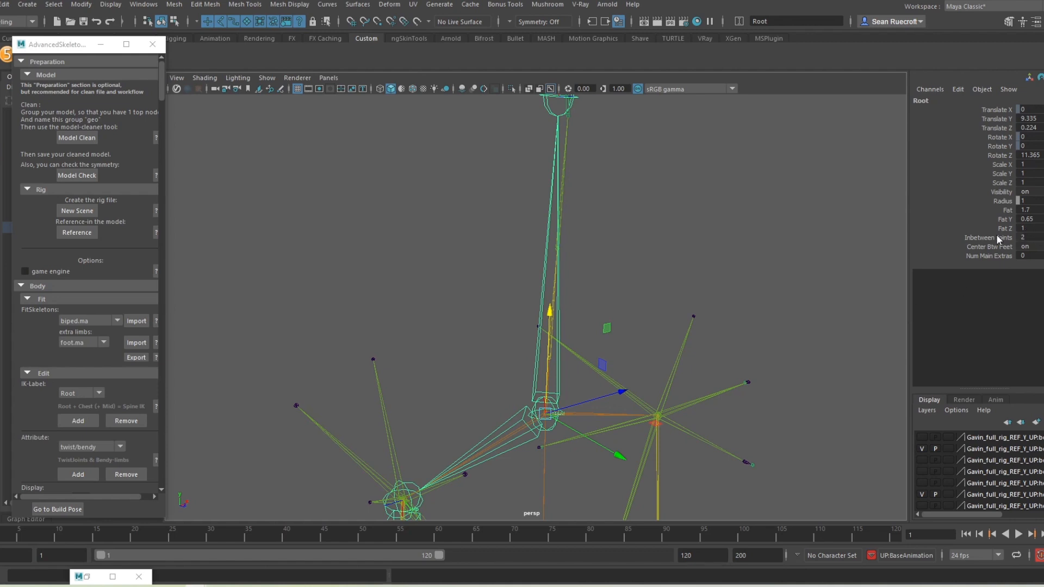
Step: Set Inbetween Joints to 0 on the Root and Spine1 joints
double_click(1021, 238)
key(Return)
alt+middle_drag(692, 278, 677, 352)
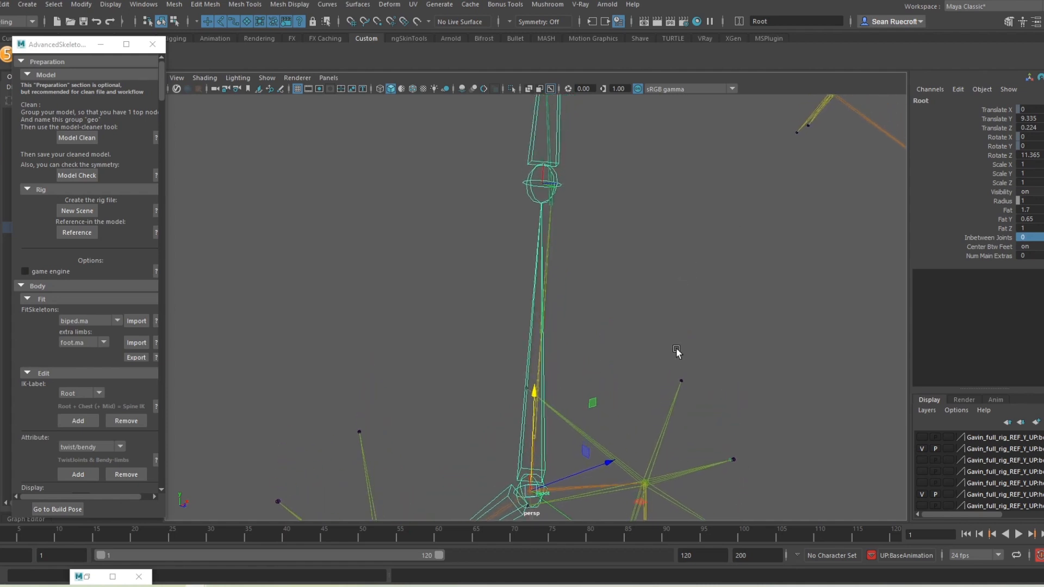
click(525, 186)
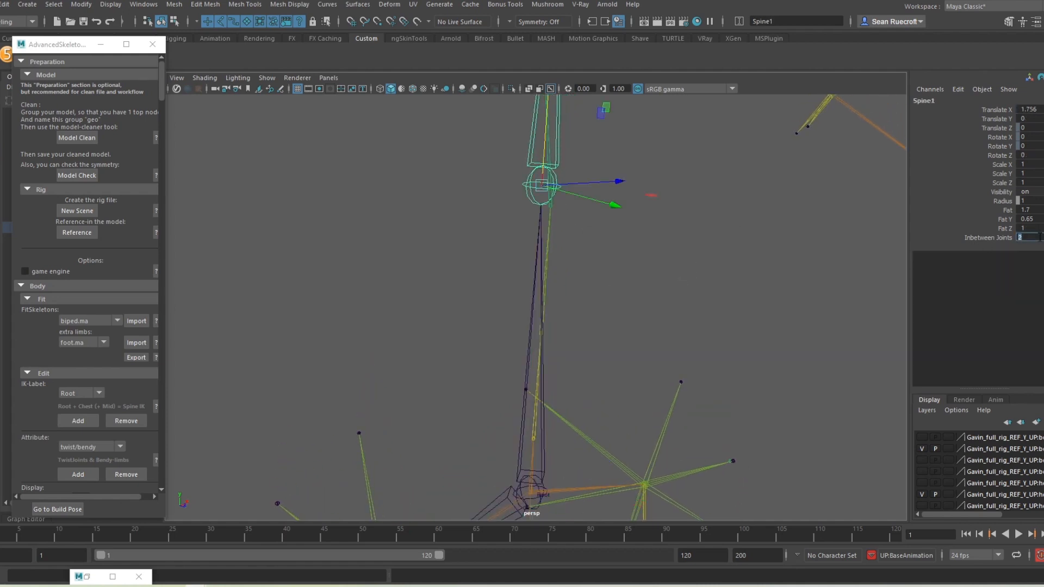
key(Return)
Step: Point-snap Spine1 down onto the reference spine joint (Translate X 0.344, Y 0.012)
scroll(638, 320, down, 5)
scroll(638, 317, up, 3)
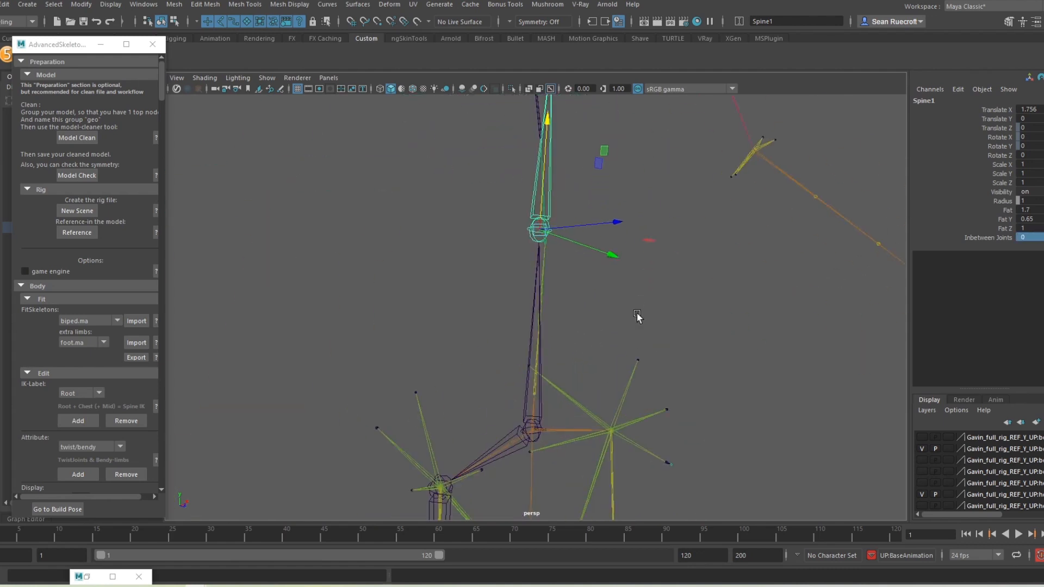
alt+drag(562, 354, 707, 249)
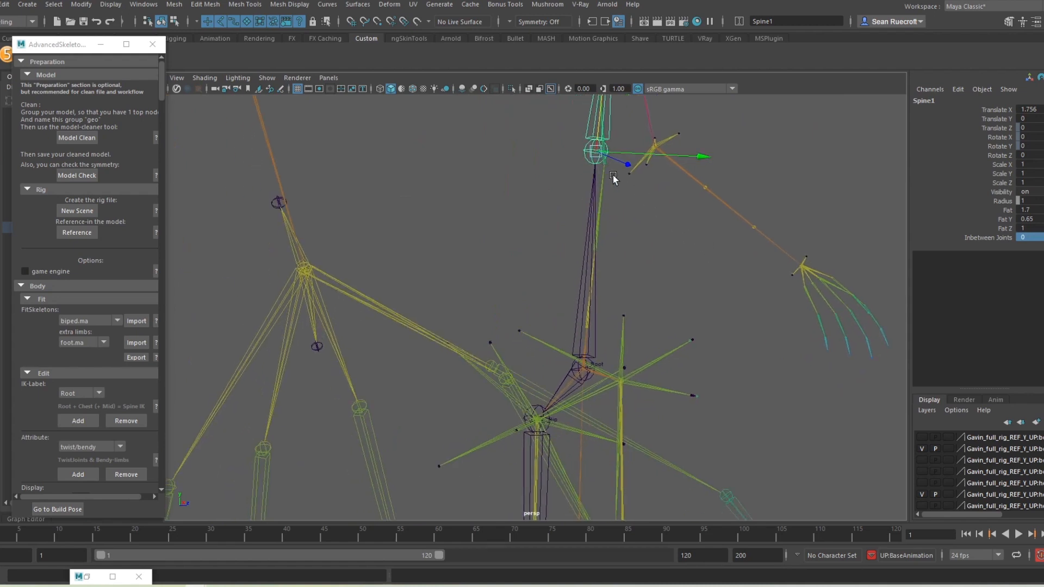
key(v)
drag(596, 156, 587, 326)
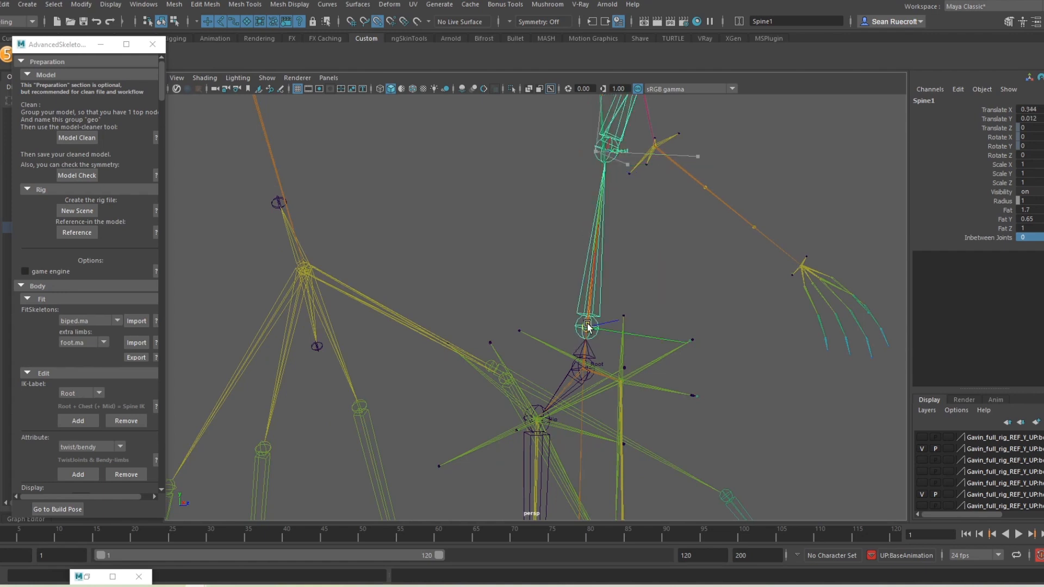
Step: Frame the chest and shoulders and select the fit skeleton's Chest joint
scroll(605, 373, up, 5)
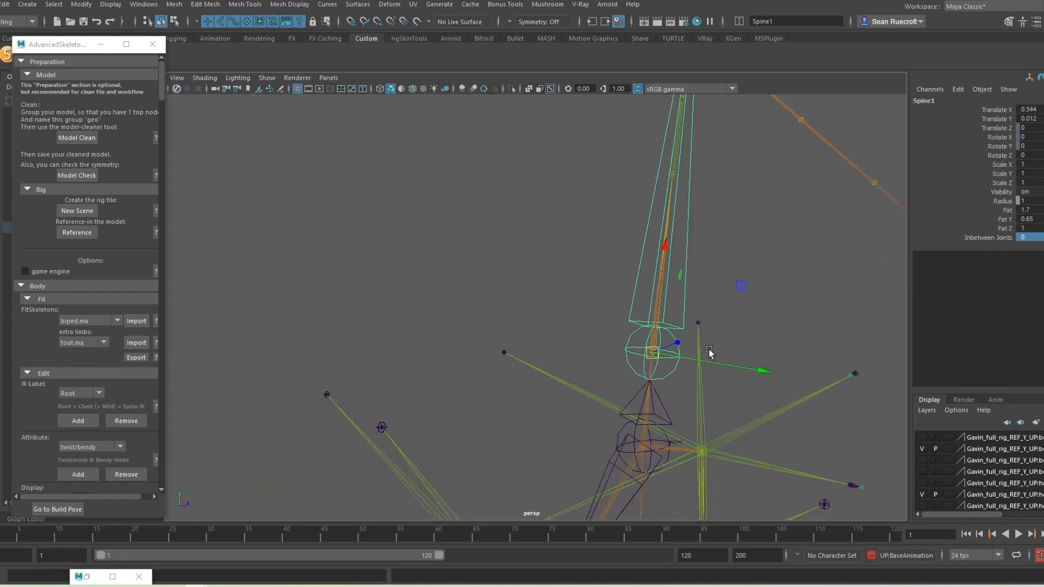
scroll(712, 342, down, 2)
alt+middle_drag(719, 333, 608, 458)
alt+drag(624, 337, 604, 257)
scroll(604, 258, down, 5)
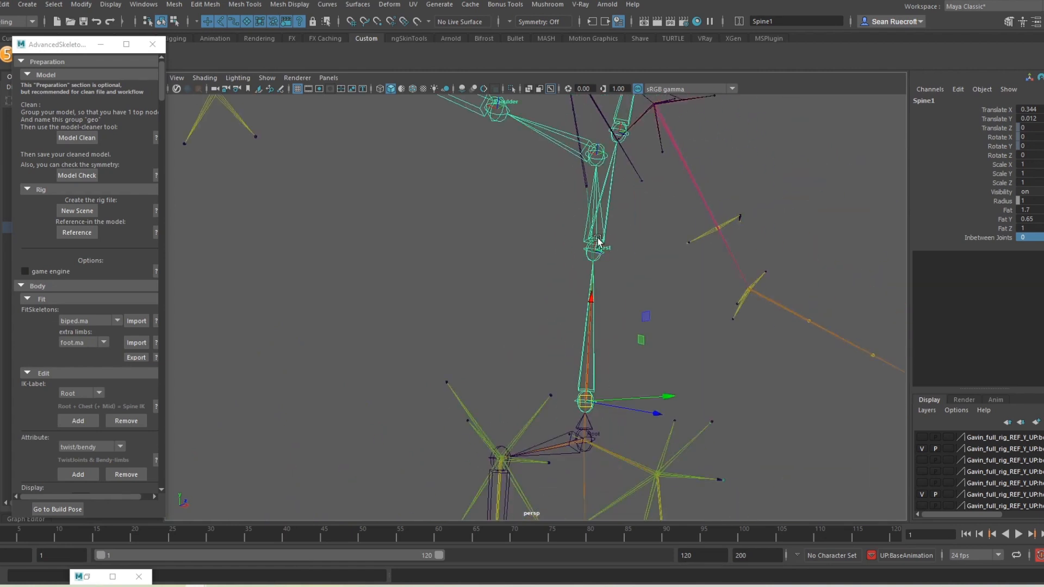
click(598, 240)
alt+drag(598, 240, 592, 313)
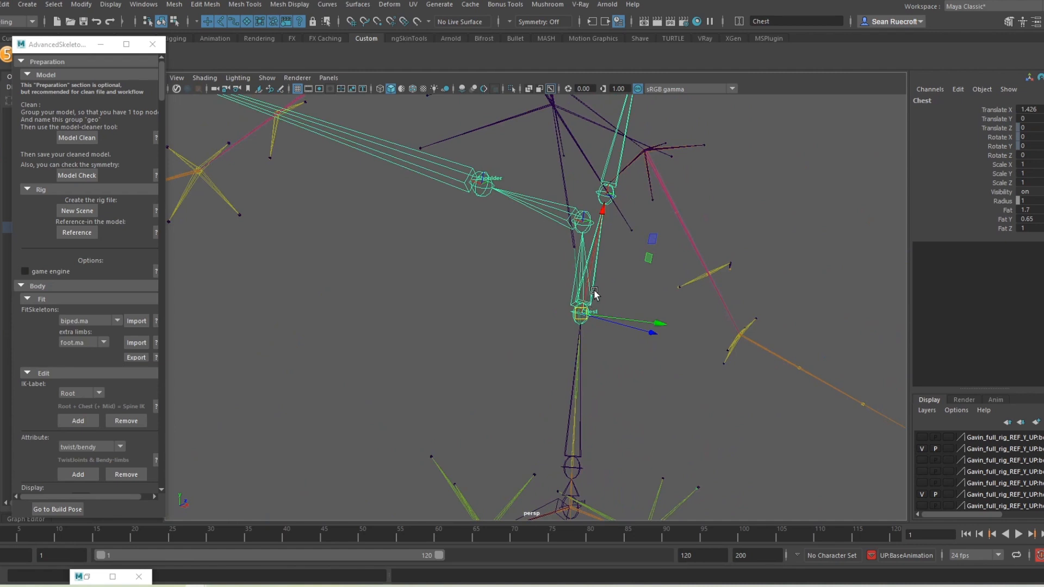
Step: Try snapping the Chest joint up onto a reference joint, then undo the move
key(v)
drag(574, 306, 601, 223)
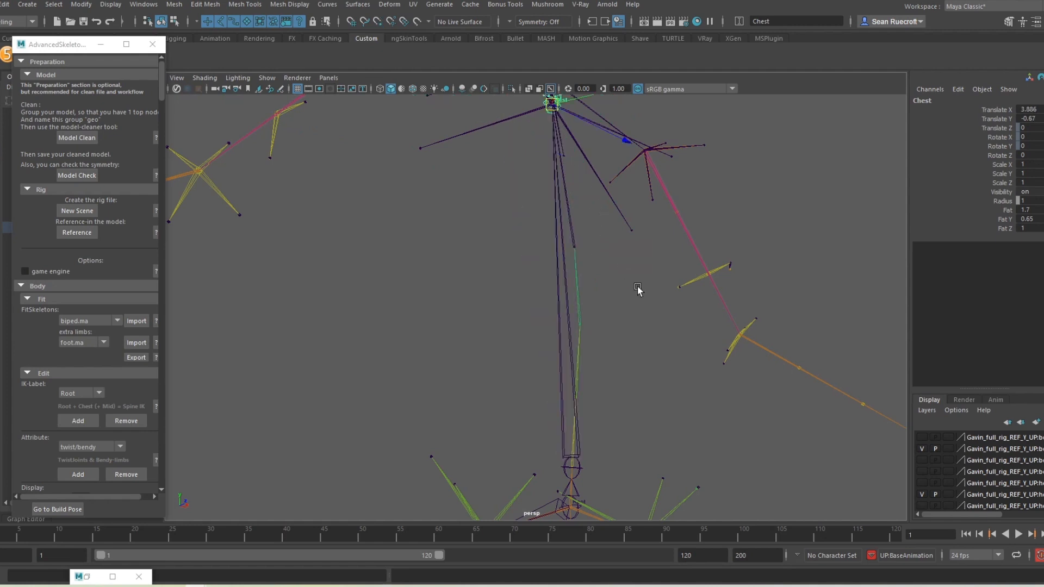
key(ctrl+z)
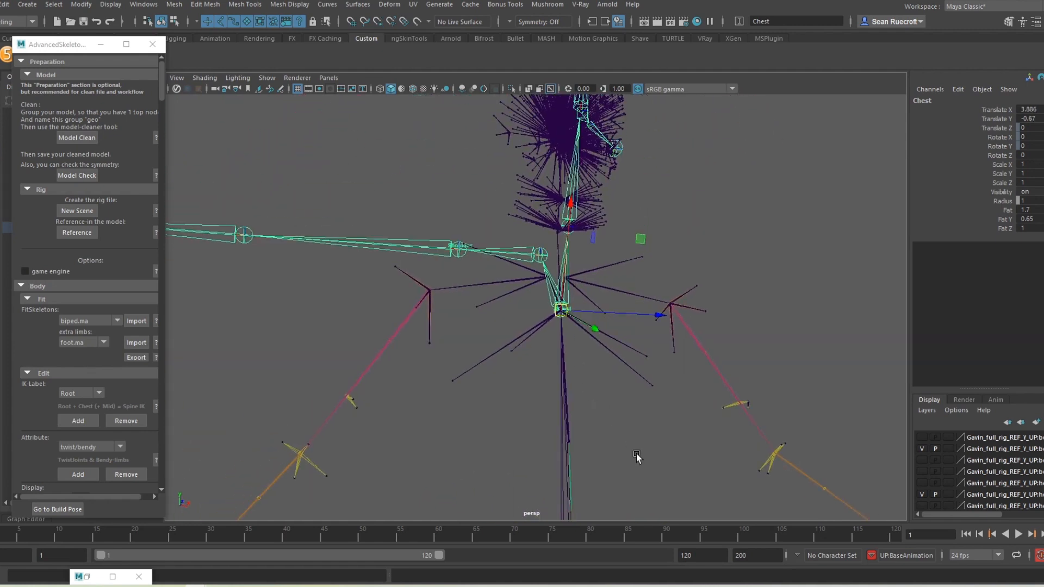
Step: Reframe the view around the torso and select the Spine1 joint
alt+middle_drag(636, 454, 635, 256)
alt+drag(626, 348, 693, 371)
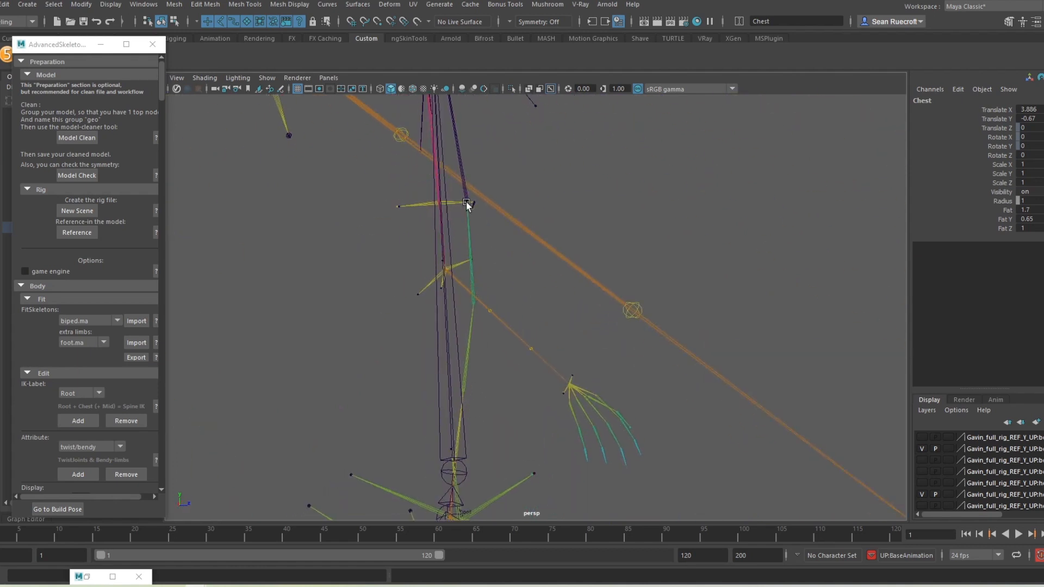
alt+middle_drag(521, 218, 497, 352)
alt+drag(505, 249, 457, 230)
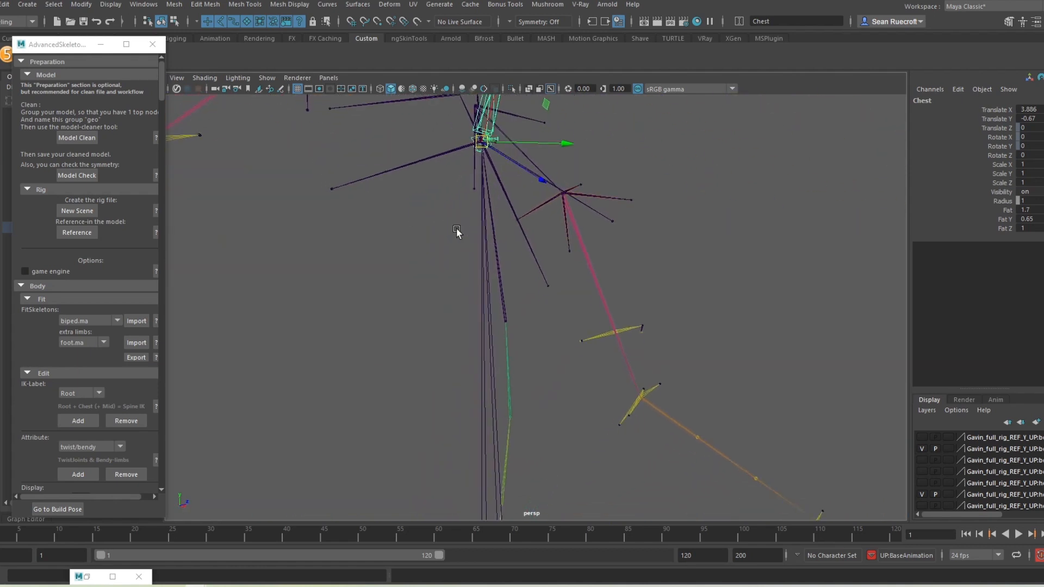
alt+middle_drag(494, 349, 558, 255)
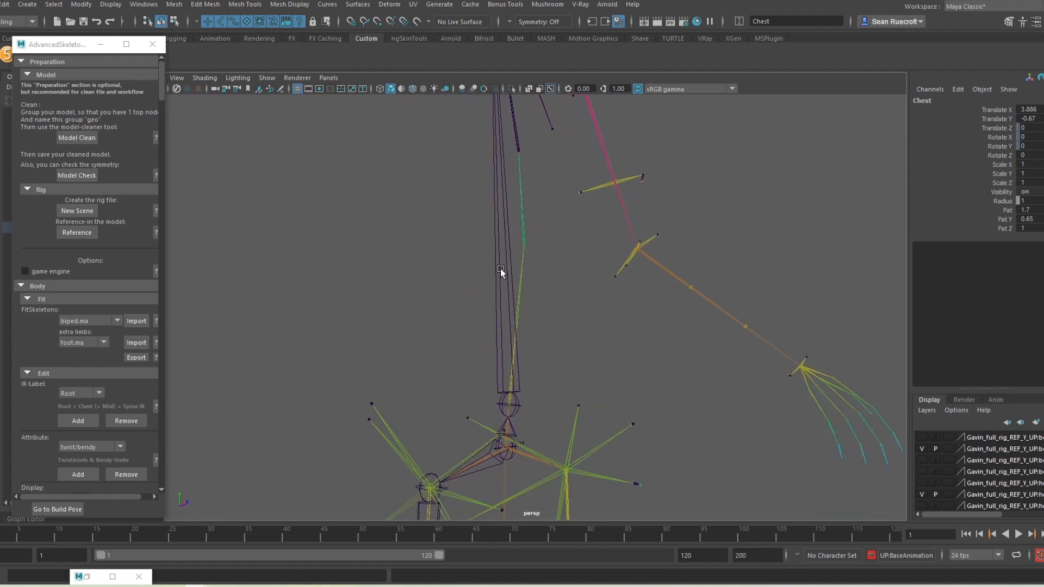
click(499, 294)
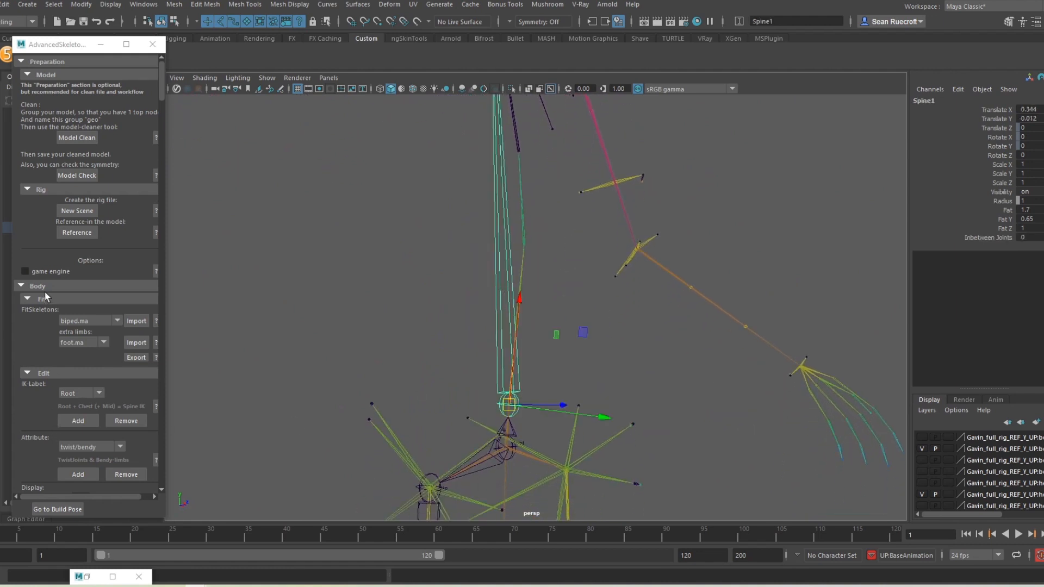
Step: Widen the AdvancedSkeleton panel and scroll down to the Add Joints section
drag(165, 351, 228, 353)
scroll(96, 307, down, 6)
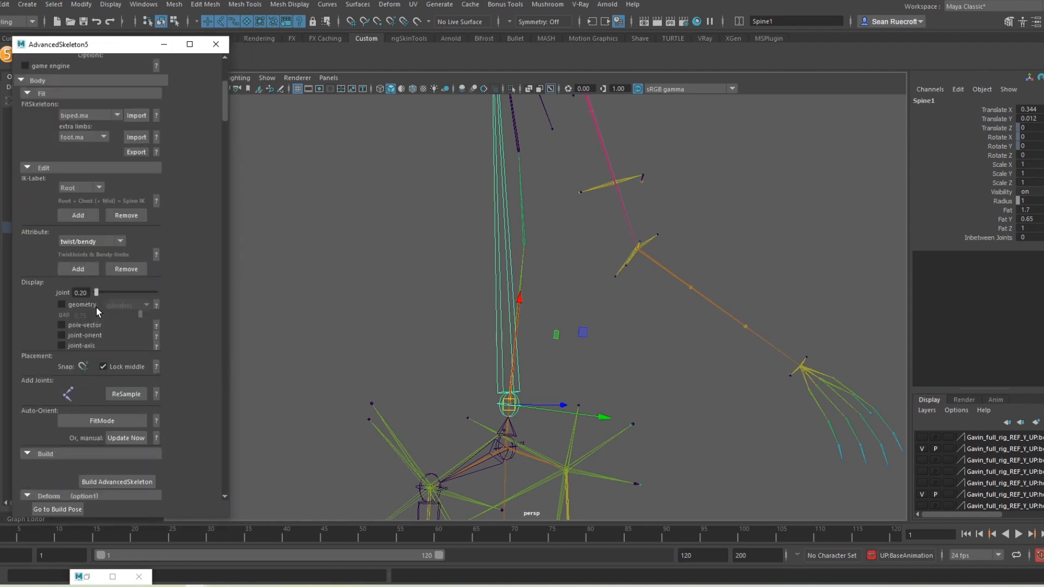
scroll(96, 308, down, 3)
click(130, 328)
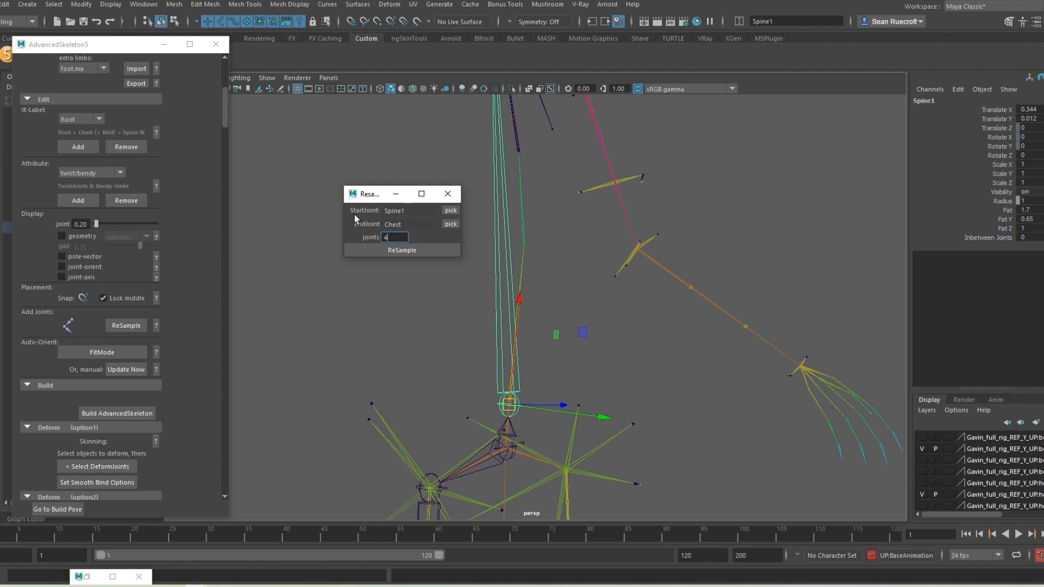
text(4)
click(396, 250)
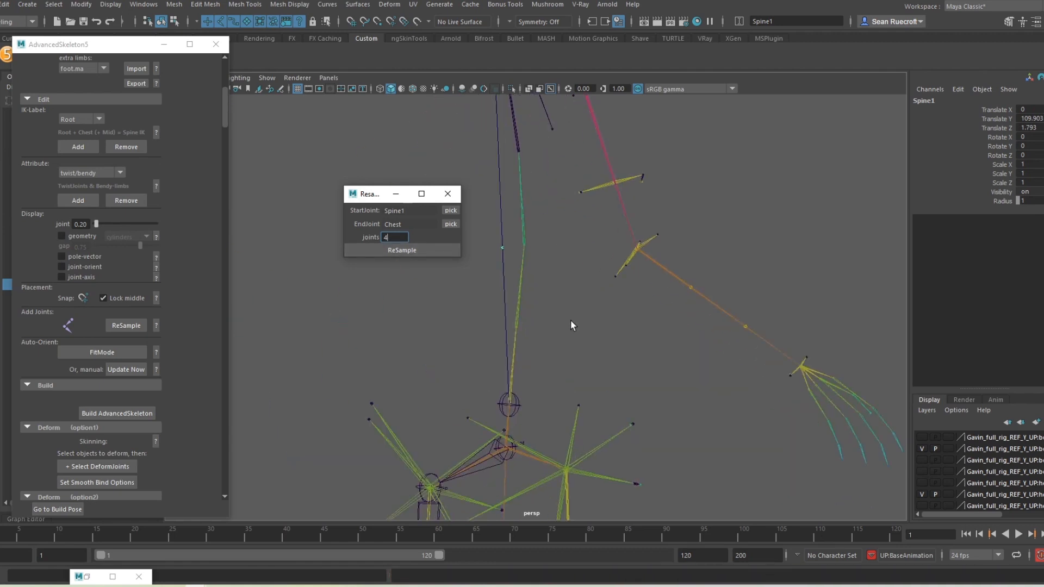
click(448, 194)
scroll(539, 254, down, 5)
alt+middle_drag(543, 254, 556, 359)
alt+drag(556, 359, 590, 380)
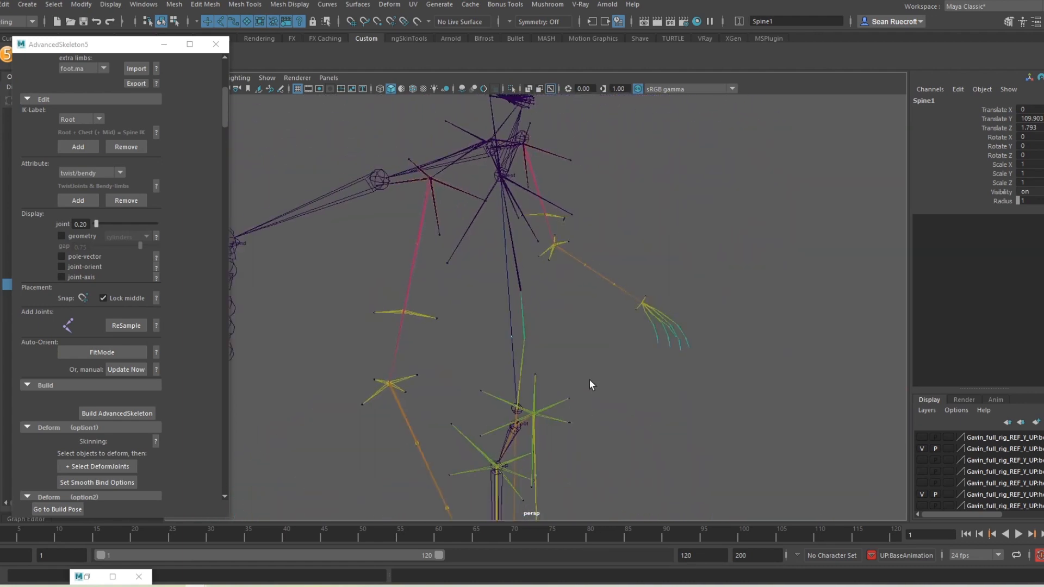
scroll(589, 380, up, 4)
scroll(439, 380, up, 3)
alt+middle_drag(450, 387, 622, 177)
scroll(626, 218, down, 4)
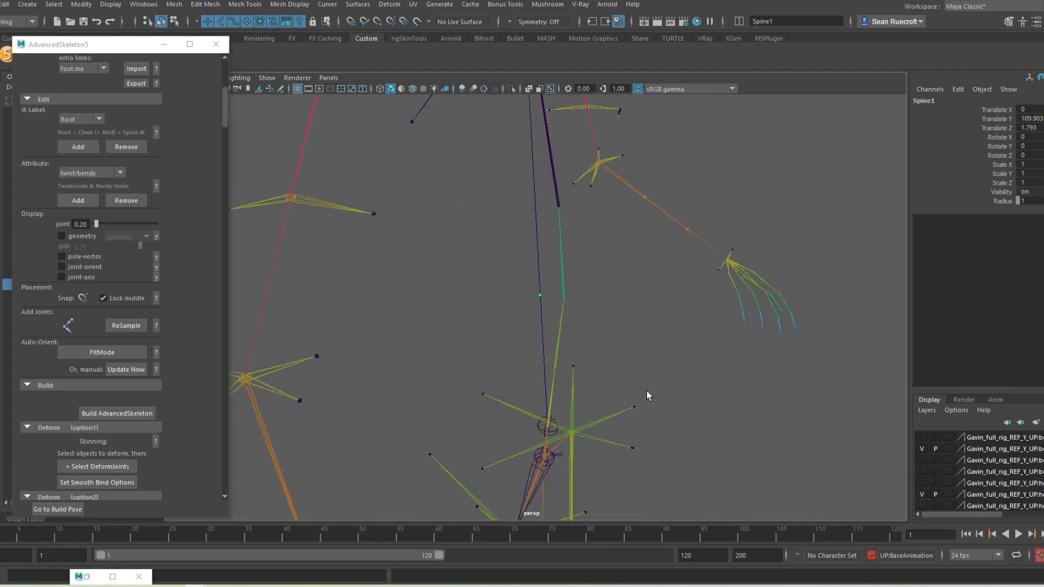
alt+drag(625, 374, 609, 354)
alt+middle_drag(616, 412, 608, 240)
alt+drag(608, 297, 557, 266)
scroll(582, 227, down, 4)
alt+drag(583, 226, 623, 350)
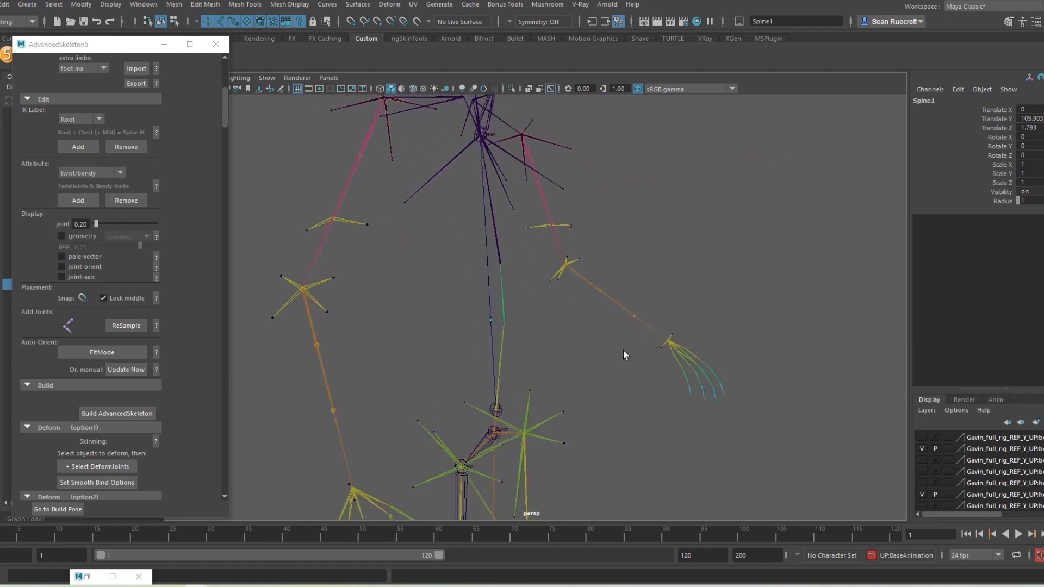
key(ctrl+z)
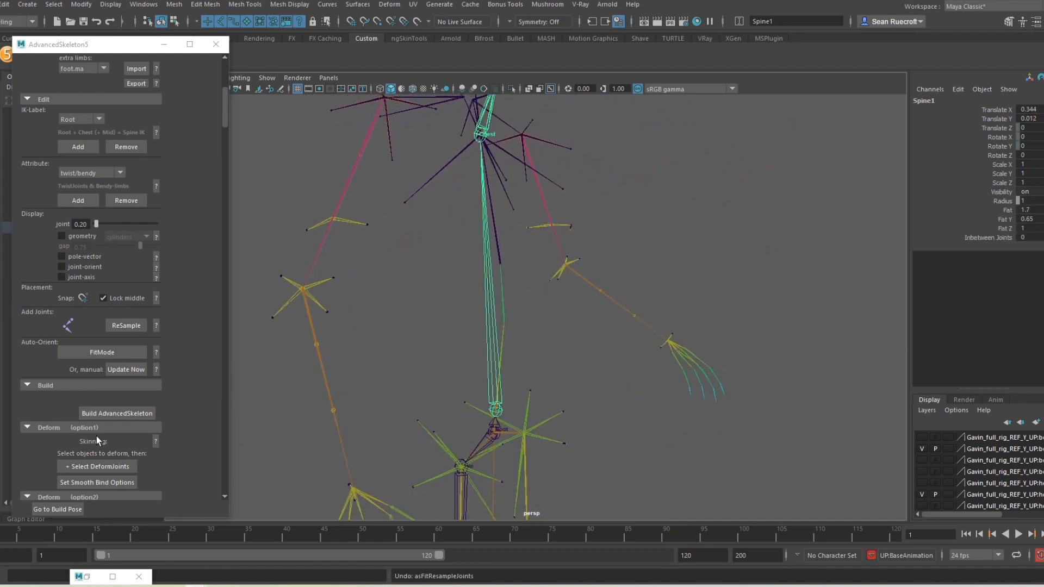
Step: Resample the Root-to-Chest spine with 5 joints
click(136, 323)
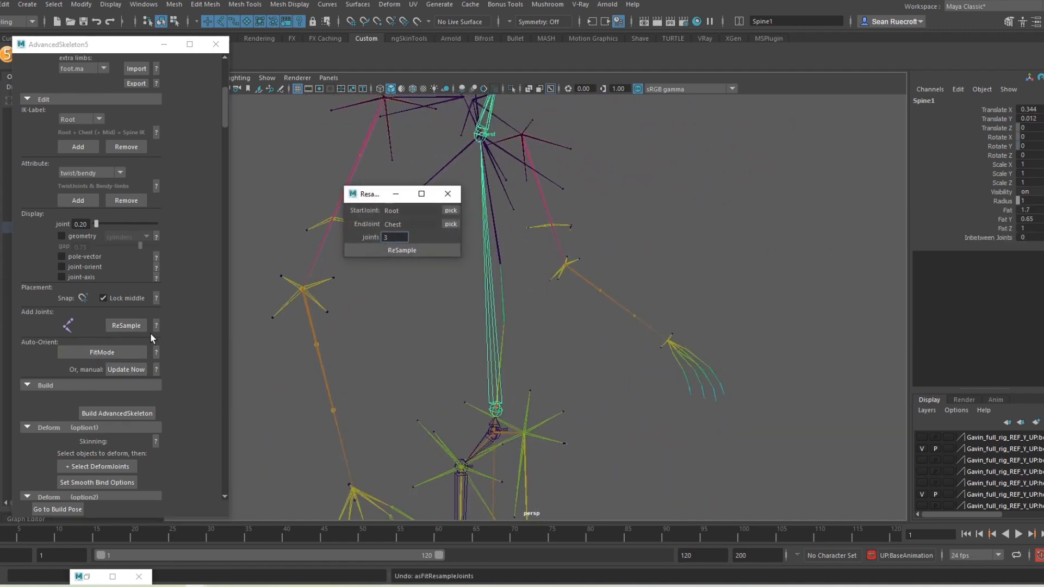
click(495, 410)
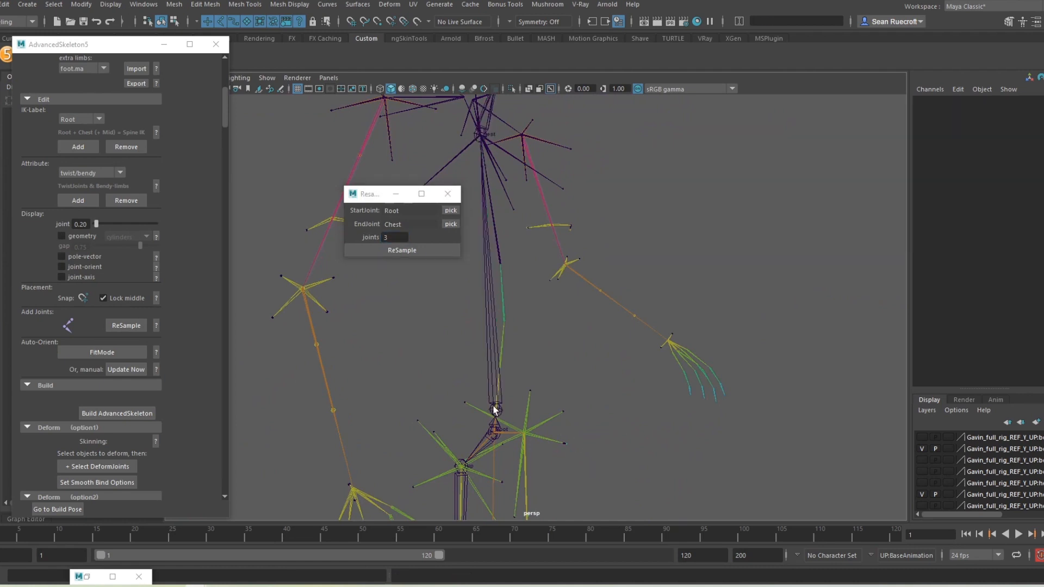
double_click(396, 237)
text(5)
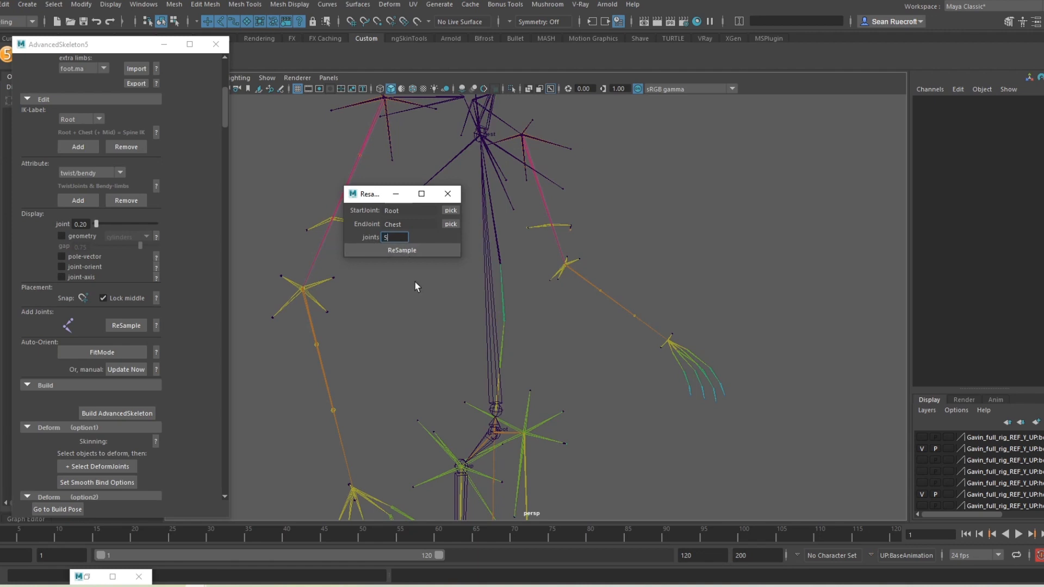
click(381, 249)
scroll(562, 345, up, 3)
scroll(526, 415, down, 4)
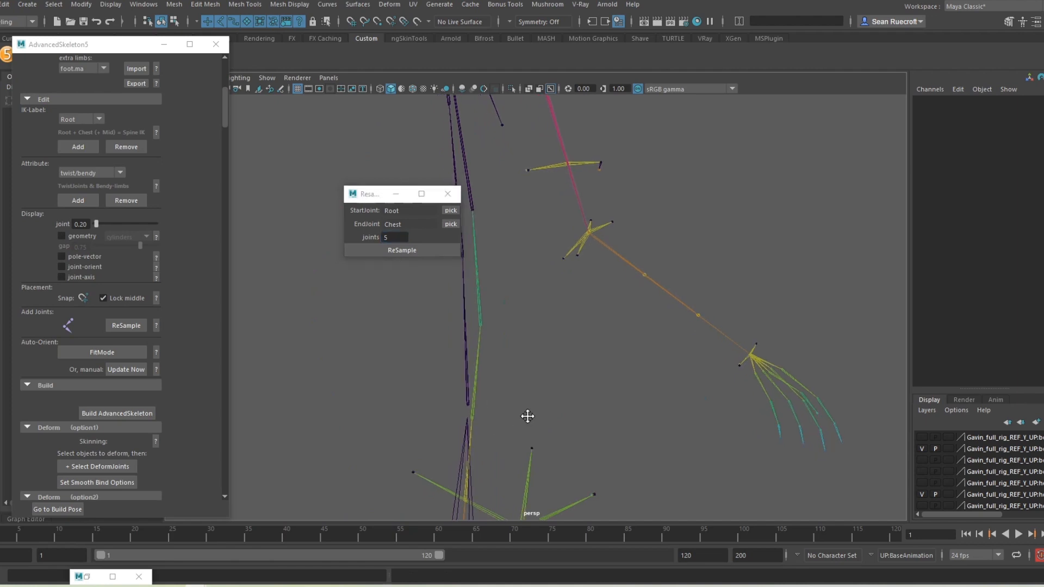
click(448, 194)
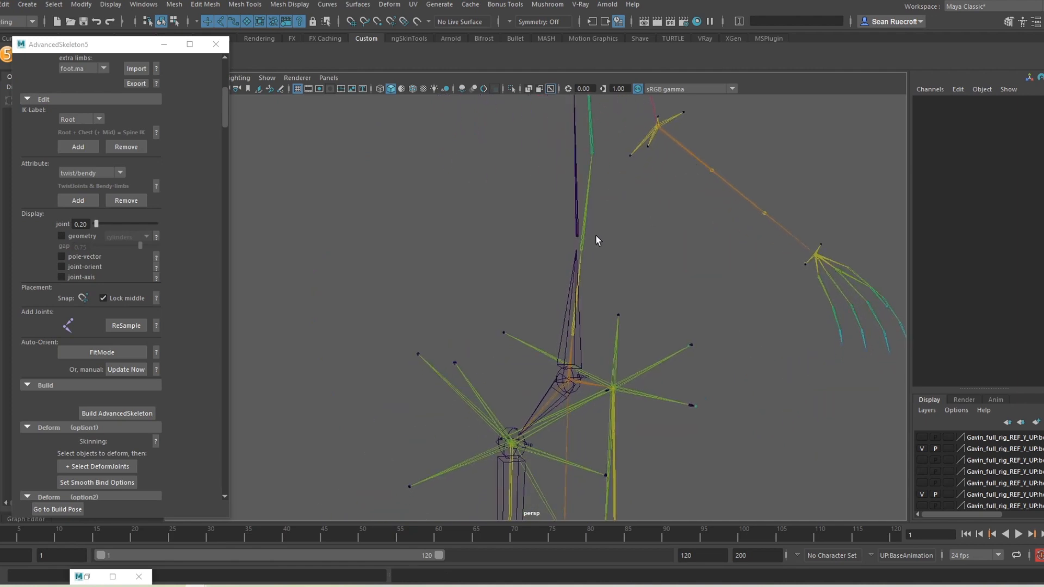
Step: Snap Spine1 down onto the reference spine joint near the root (Translate Y 96.78)
click(578, 235)
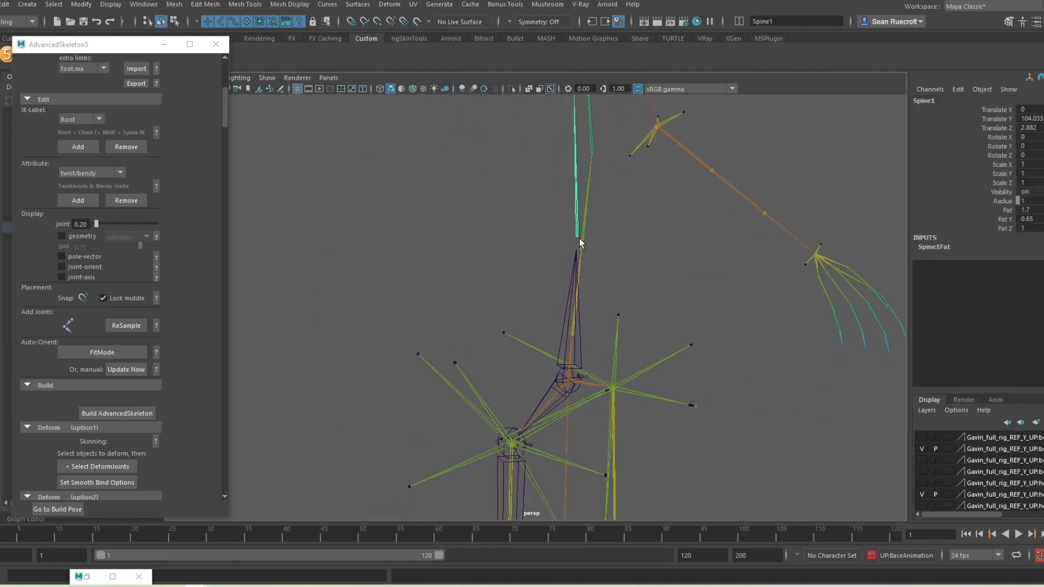
alt+drag(585, 263, 641, 279)
scroll(485, 259, up, 3)
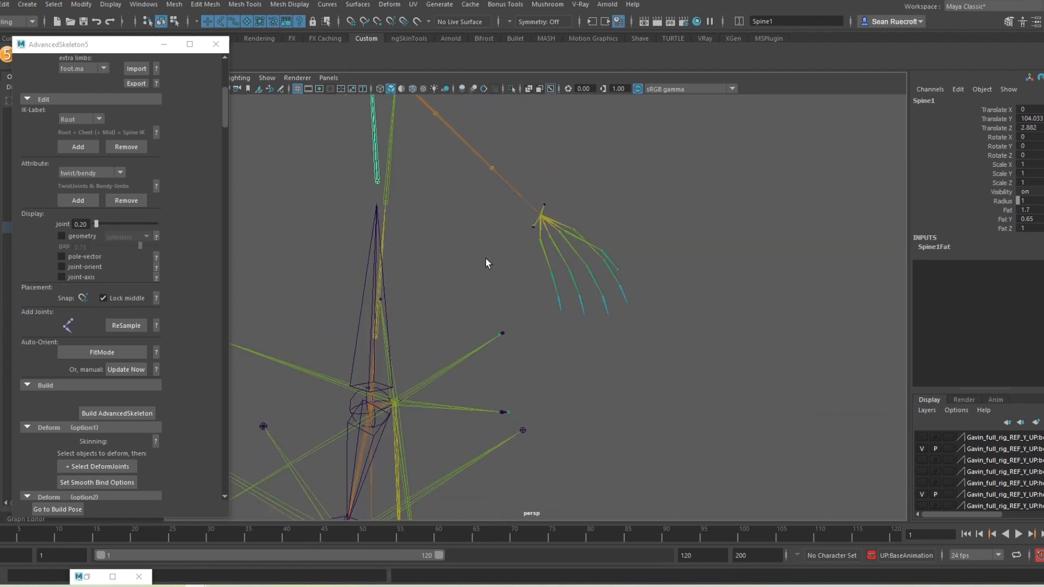
key(w)
key(v)
drag(378, 184, 385, 342)
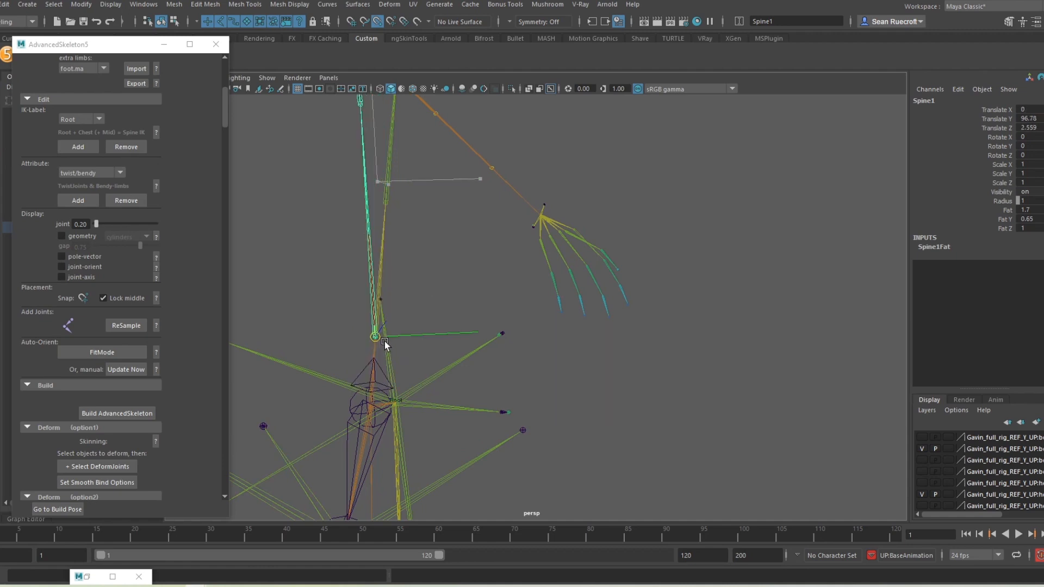
Step: Snap Spine2 and Spine3 onto the reference spine joints (Translate X 6.254 and 6.744)
alt+drag(461, 328, 710, 241)
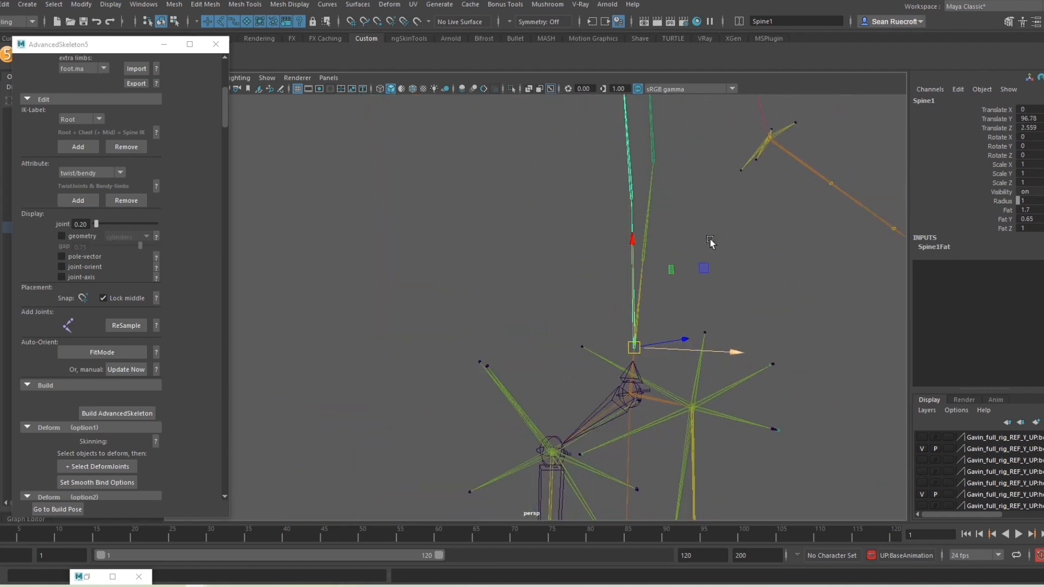
alt+middle_drag(710, 241, 651, 296)
scroll(647, 285, up, 4)
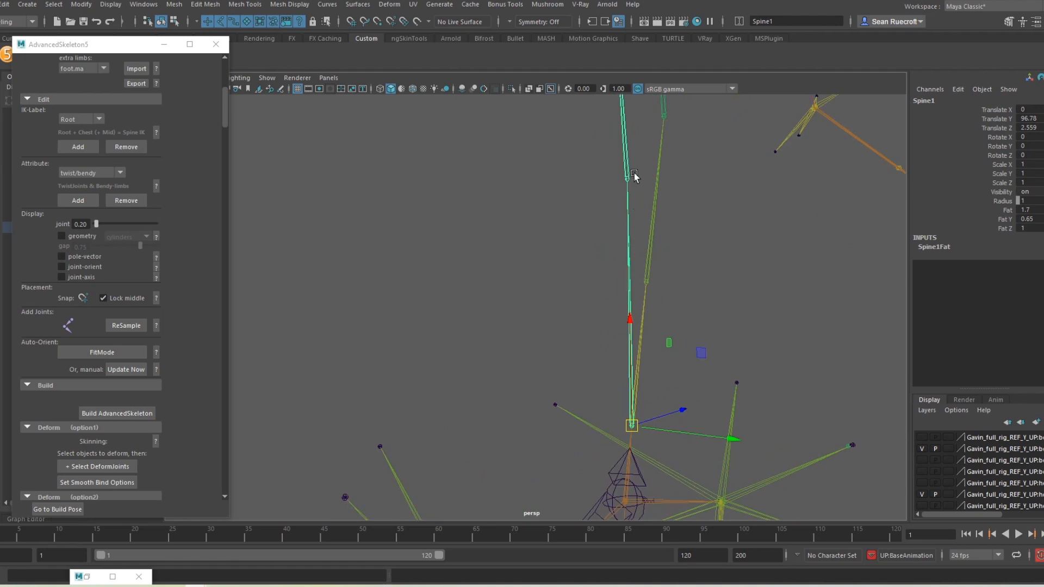
click(624, 175)
key(v)
drag(627, 178, 651, 281)
alt+middle_drag(711, 222, 645, 493)
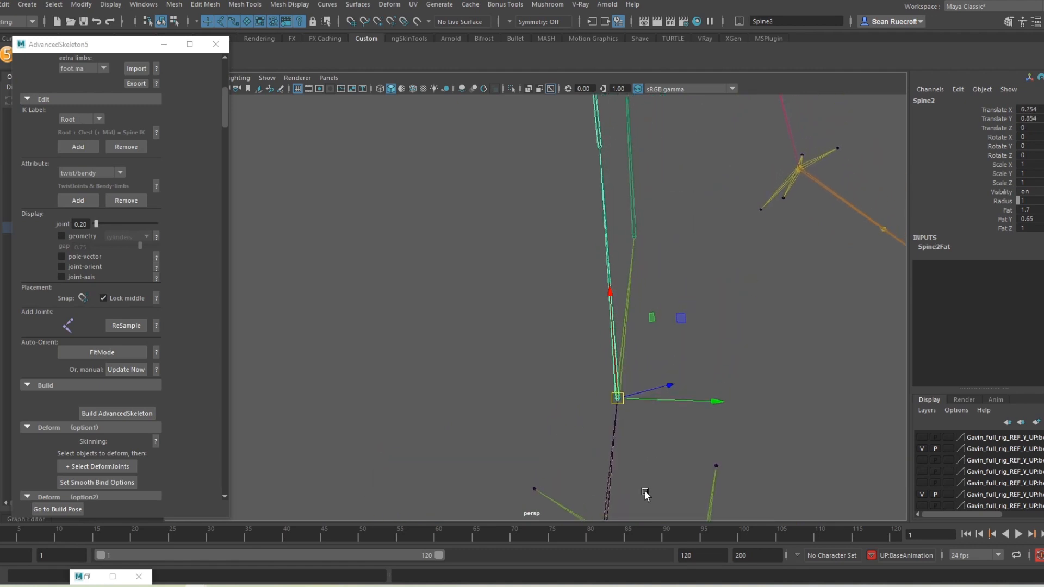
scroll(646, 492, down, 2)
click(585, 187)
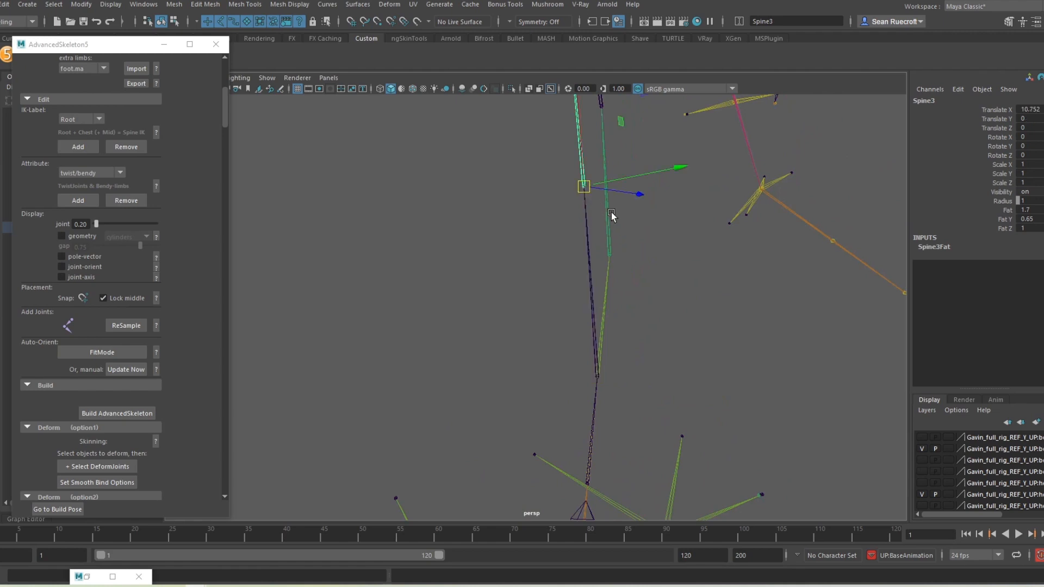
key(v)
drag(586, 185, 610, 248)
alt+middle_drag(643, 299, 631, 424)
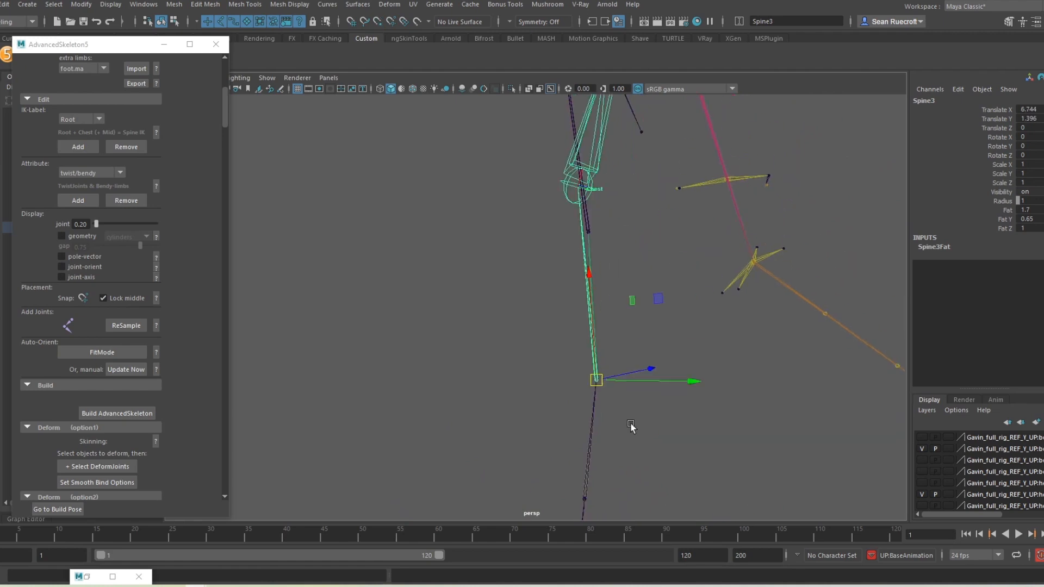
alt+drag(631, 426, 659, 255)
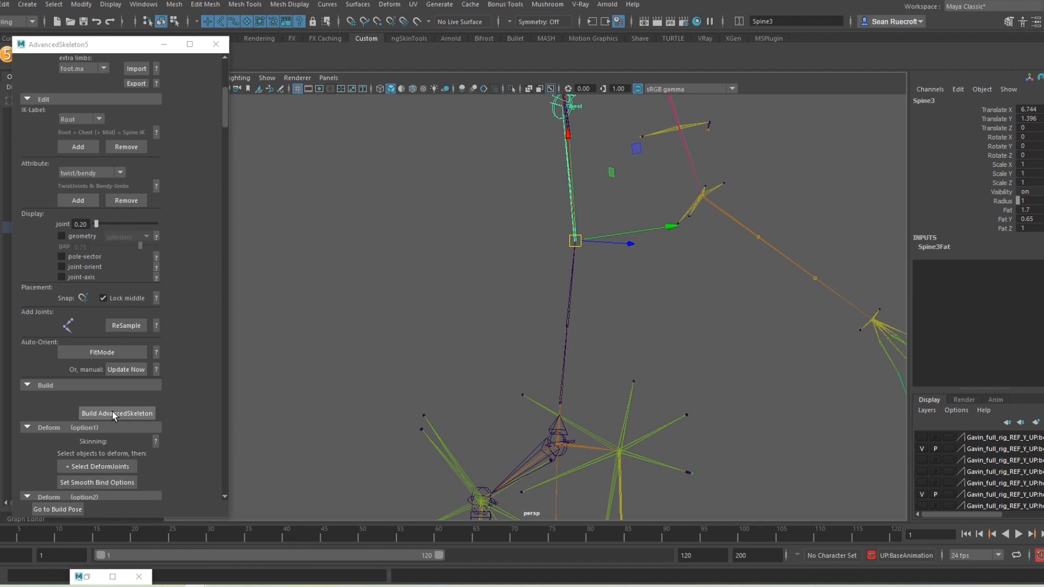
Step: Resample the Root-to-Chest spine into six joints
click(123, 325)
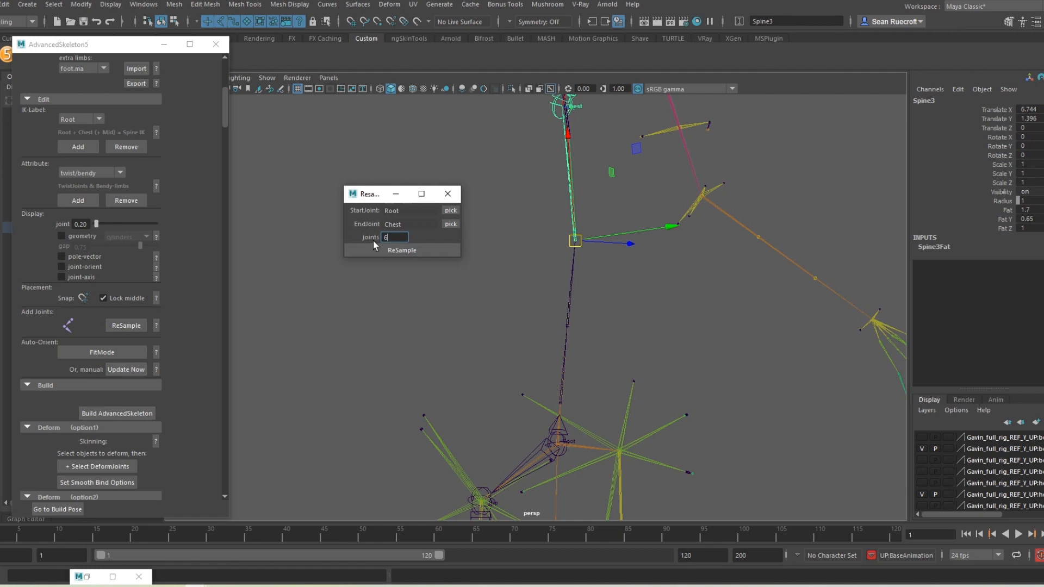
click(386, 250)
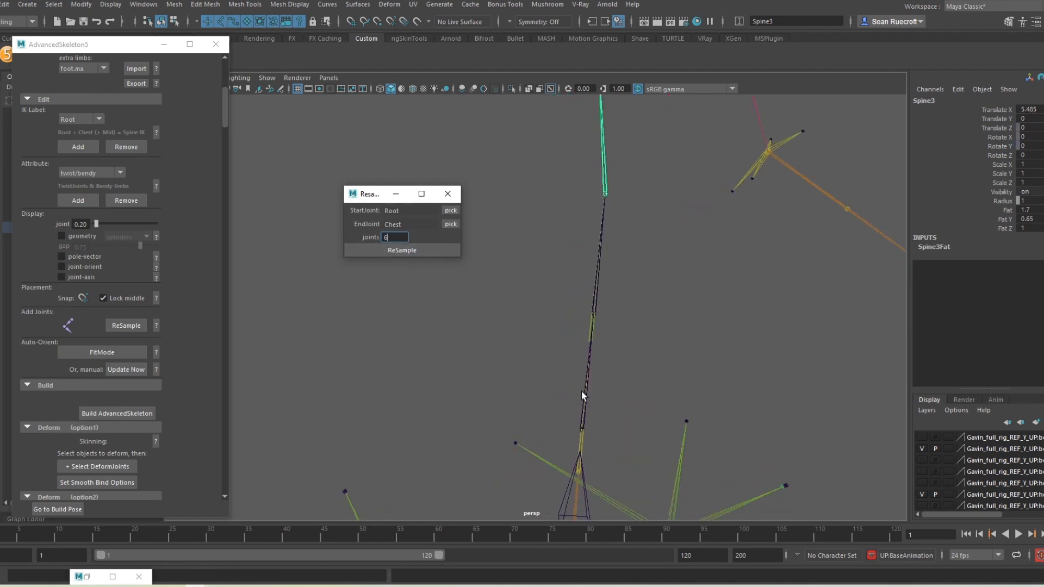
alt+middle_drag(582, 390, 607, 282)
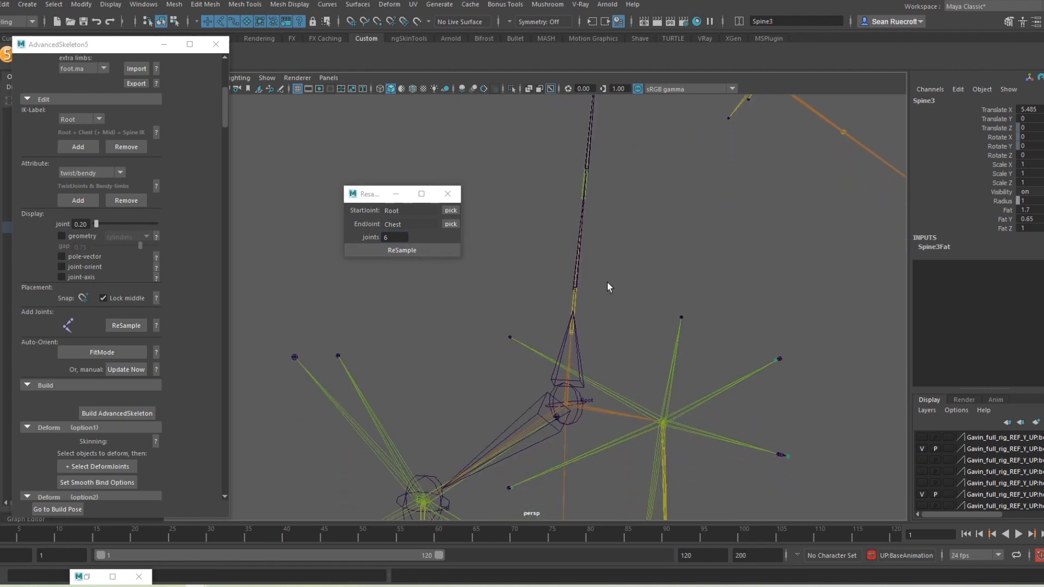
Step: Snap Spine1 and Spine2 onto the reference spine joints, Spine2 at Translate X 6.312
click(577, 287)
key(w)
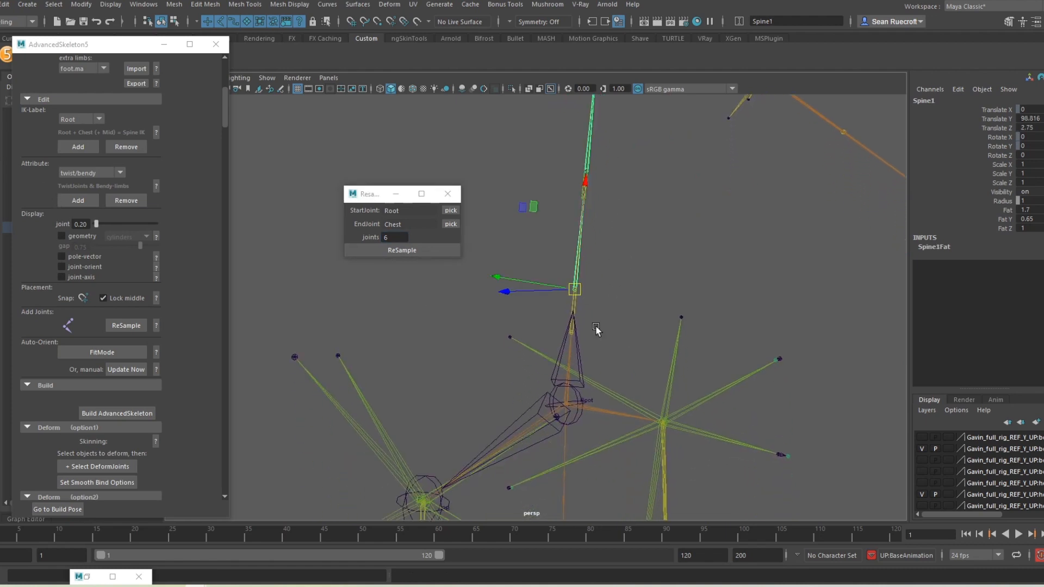
key(v)
drag(575, 290, 574, 321)
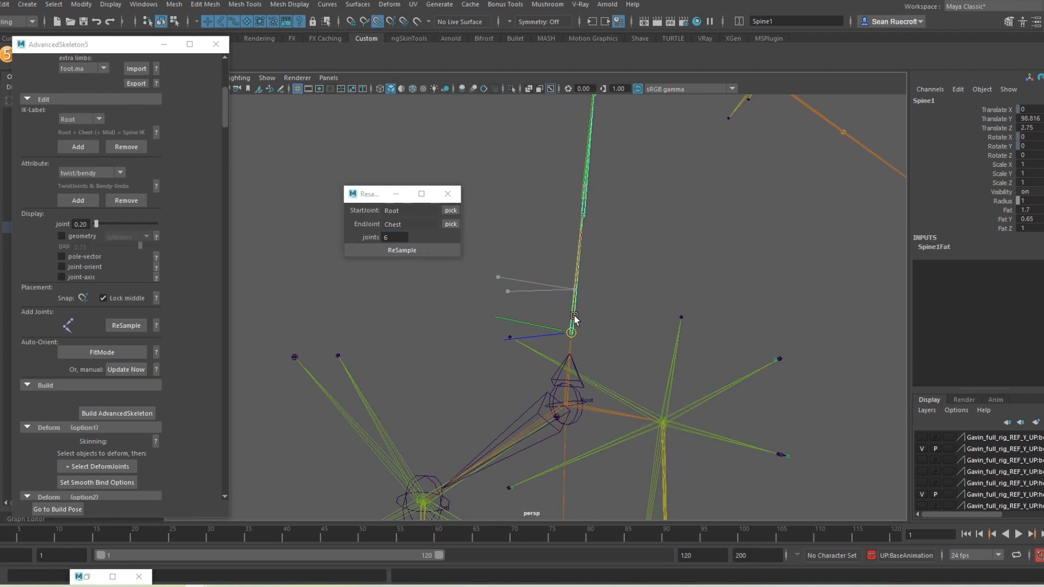
alt+drag(620, 269, 630, 234)
click(620, 280)
click(565, 296)
key(v)
alt+middle_drag(631, 233, 613, 526)
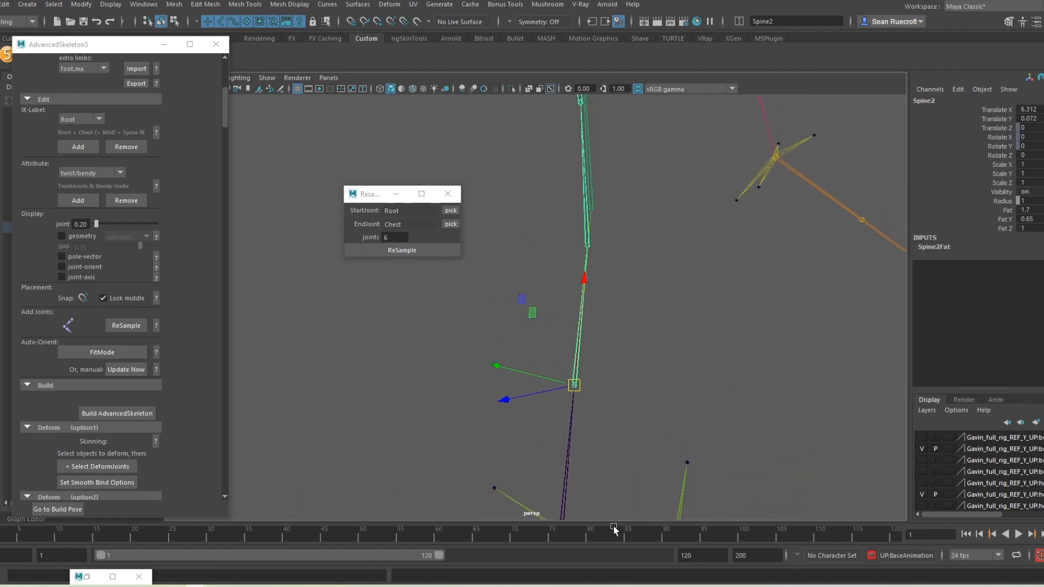
Step: Snap Spine3 (Translate X 6.887) and Spine4 up onto the reference spine joints
click(587, 242)
key(v)
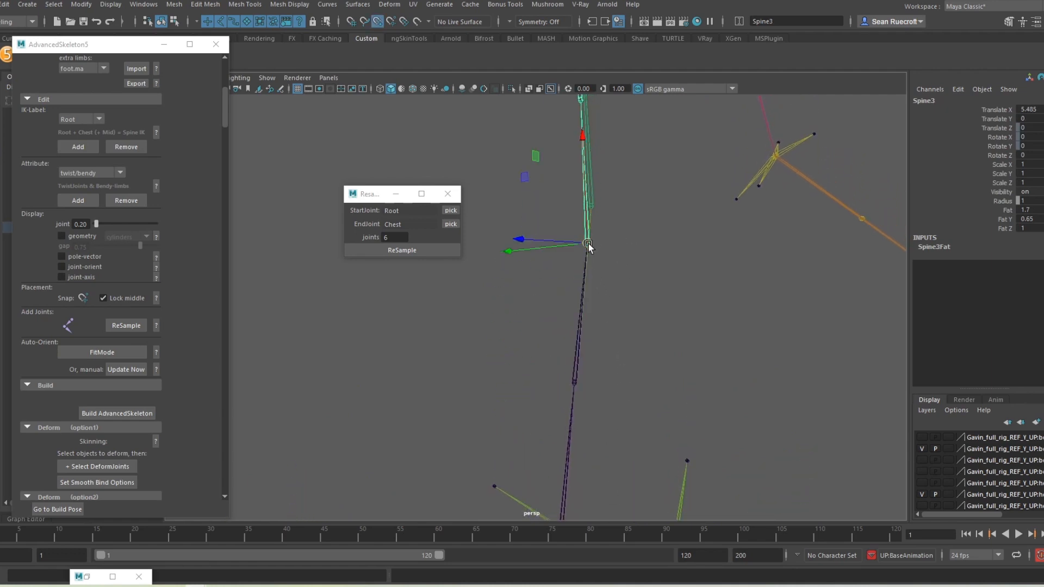
drag(587, 242, 594, 210)
scroll(629, 235, down, 2)
alt+middle_drag(629, 236, 645, 561)
click(579, 332)
click(577, 331)
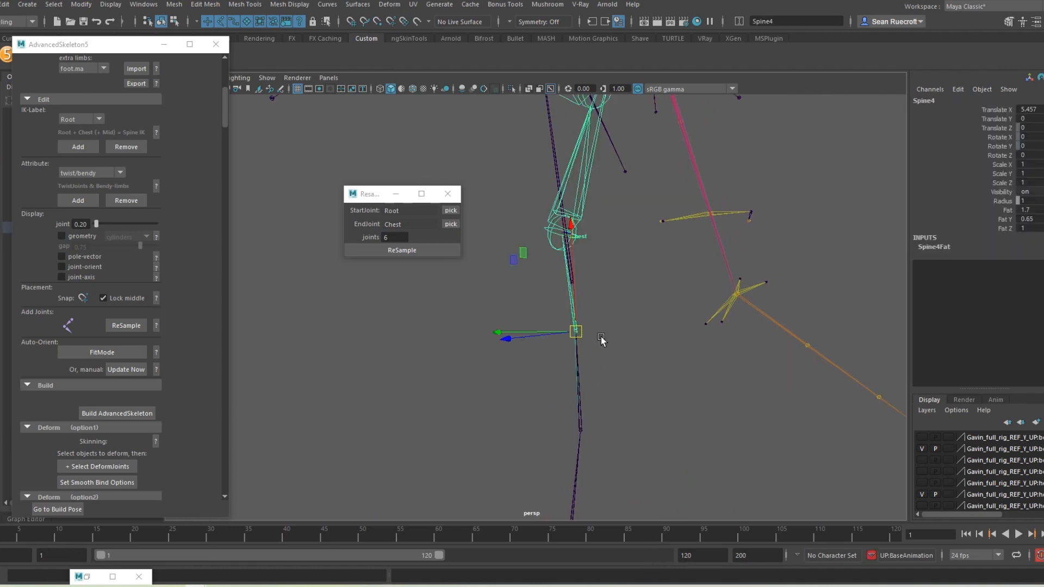
key(v)
drag(579, 331, 560, 231)
click(542, 242)
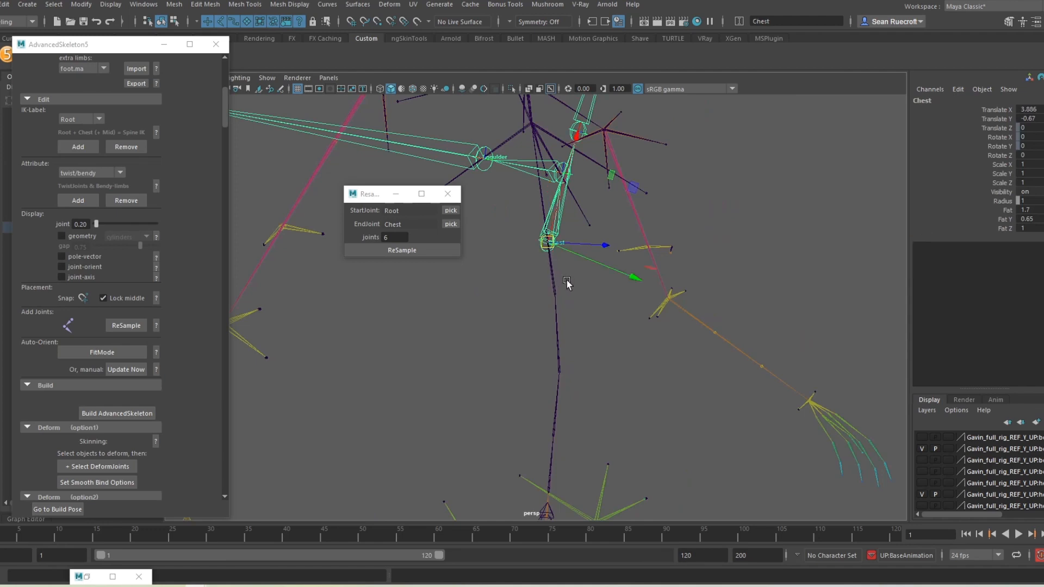
Step: Check the Root, Spine1, Spine2 and Spine3 placements along the reference spine
alt+drag(566, 285, 557, 235)
key(v)
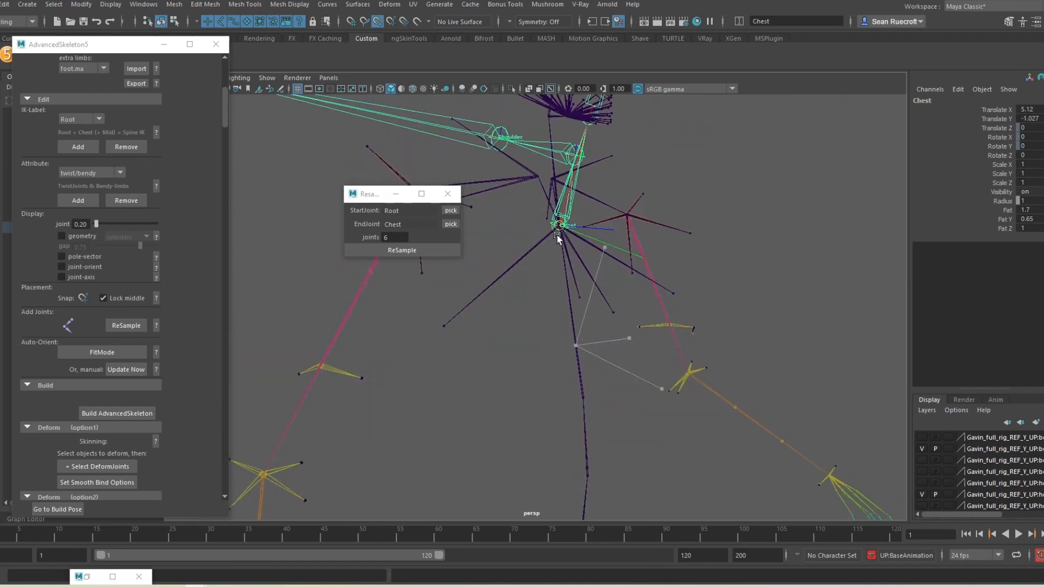
alt+drag(583, 370, 591, 400)
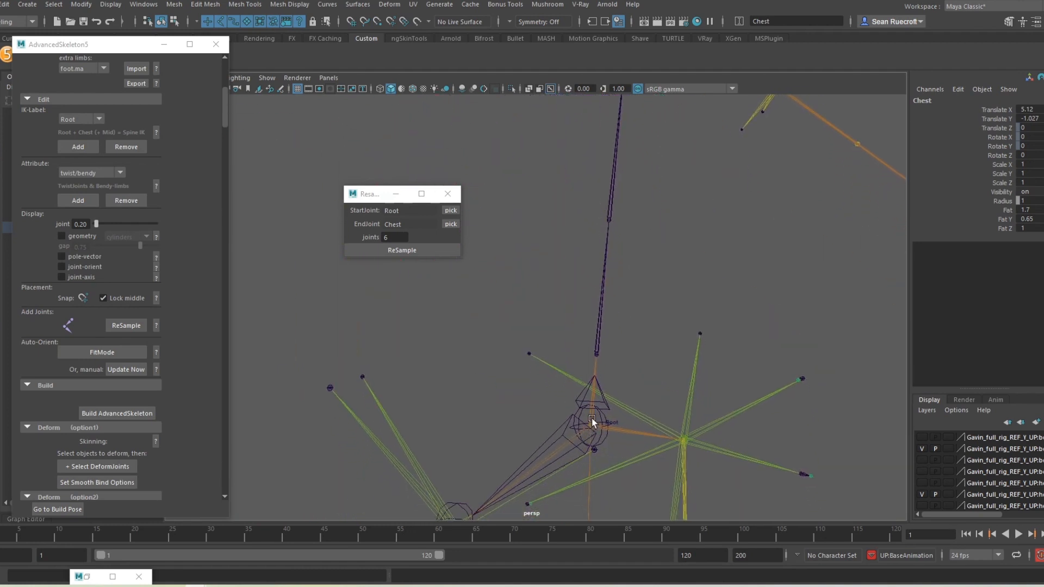
click(601, 411)
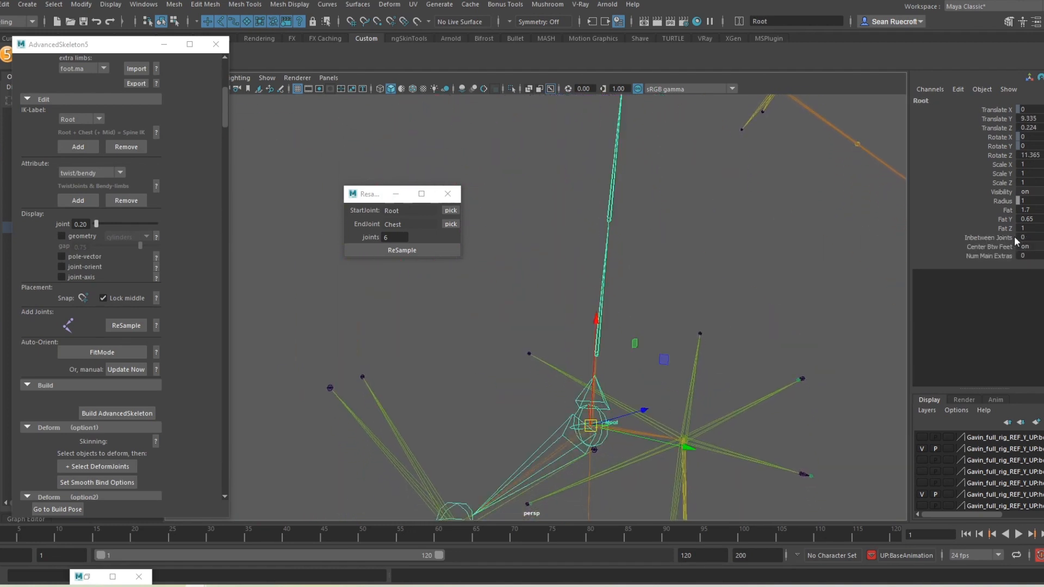
click(598, 348)
click(607, 266)
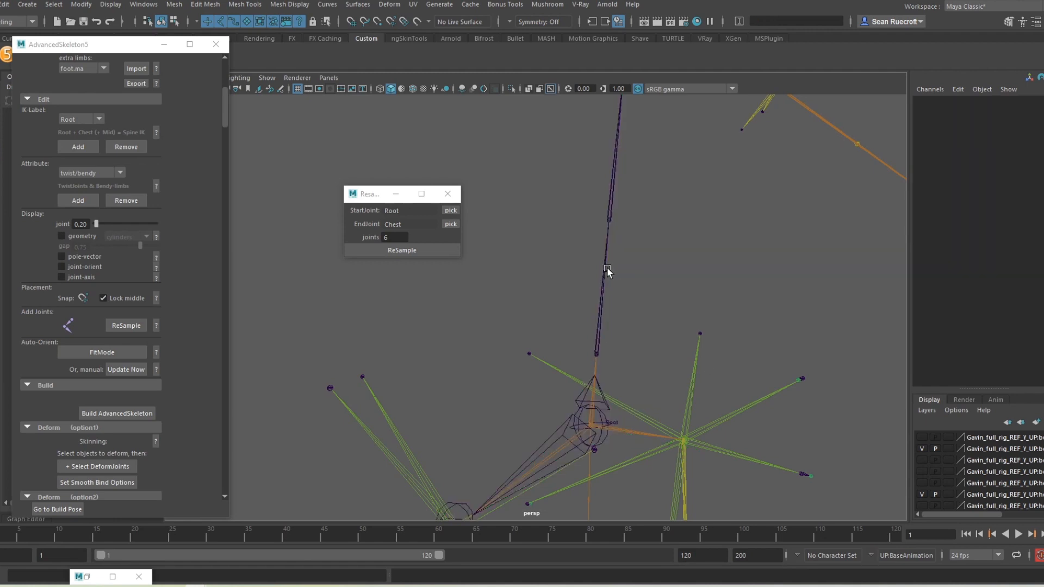
click(597, 354)
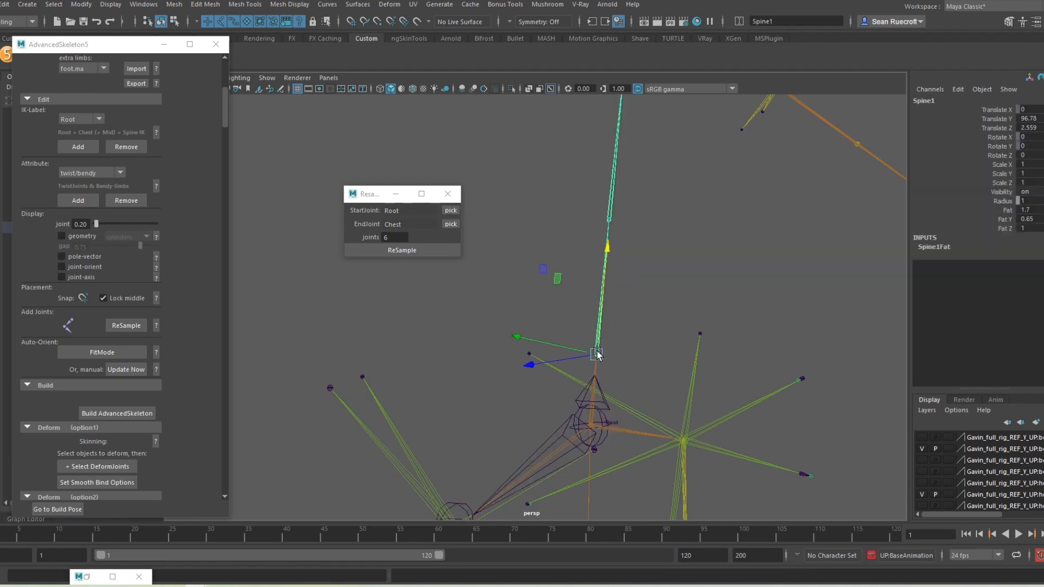
click(610, 218)
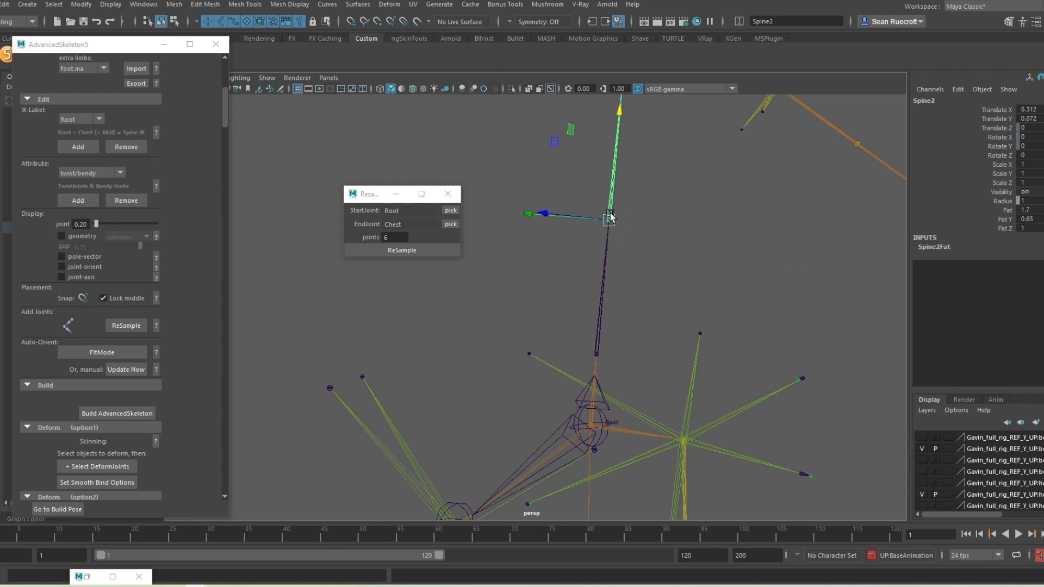
alt+middle_drag(650, 233, 646, 344)
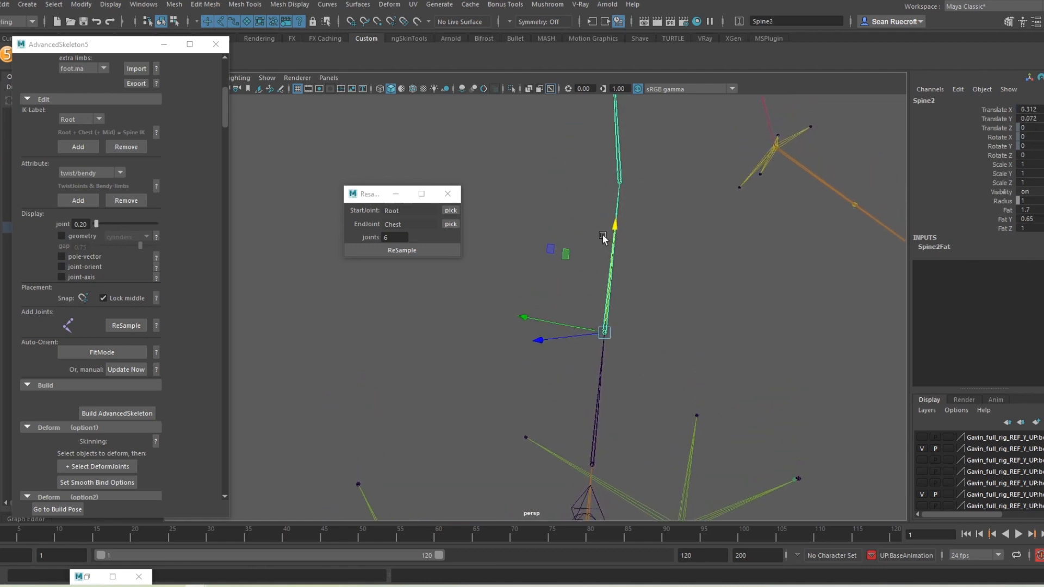
click(618, 182)
alt+right_drag(681, 274, 598, 234)
alt+middle_drag(625, 272, 647, 508)
alt+right_drag(647, 509, 664, 351)
alt+drag(664, 352, 550, 514)
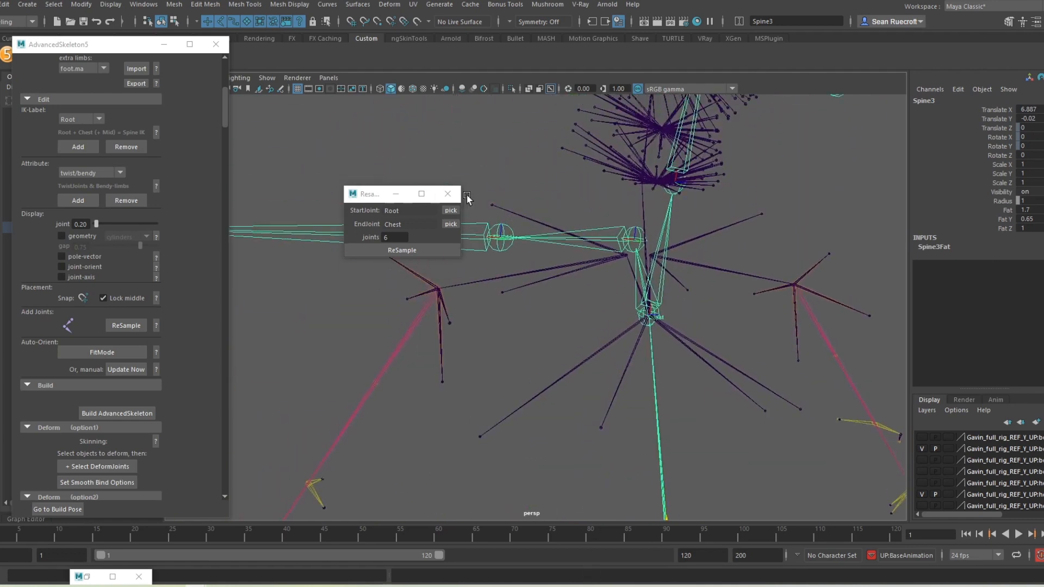
Step: Close the resample window and rotate the Chest joint to Rotate Z -29
click(450, 194)
alt+right_drag(614, 371, 667, 312)
click(713, 303)
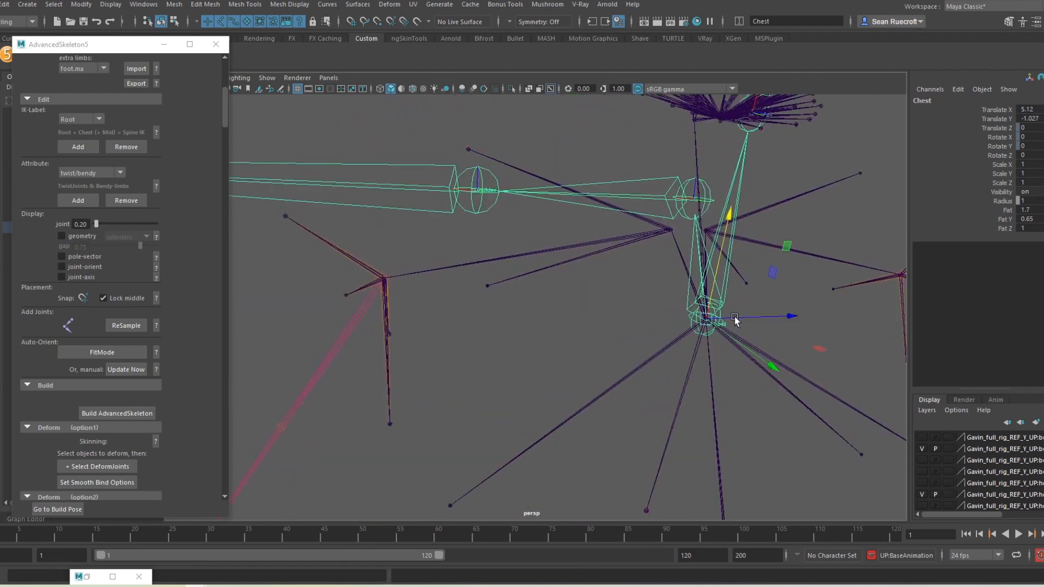
alt+drag(680, 336, 781, 343)
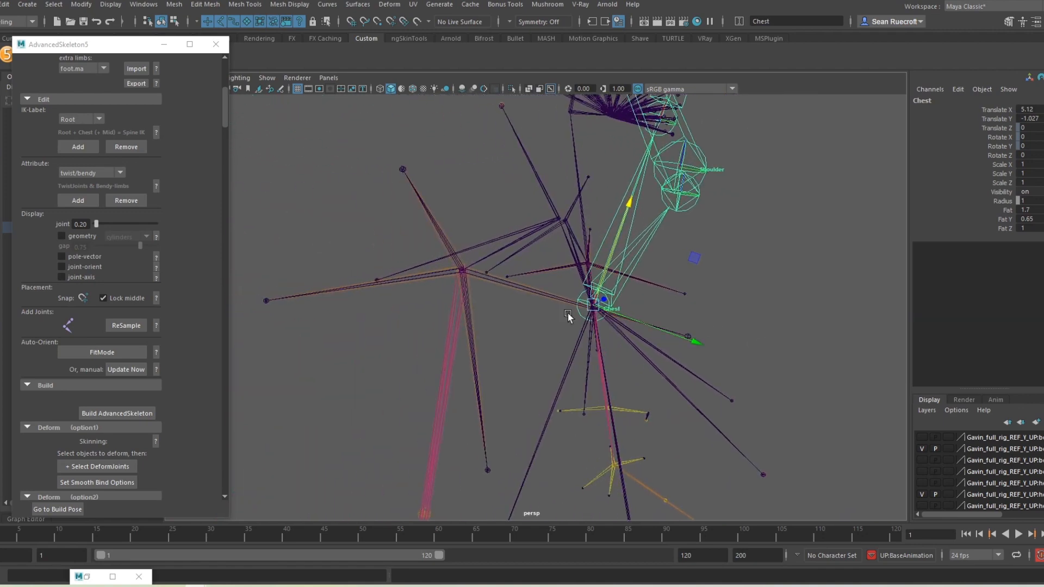
key(e)
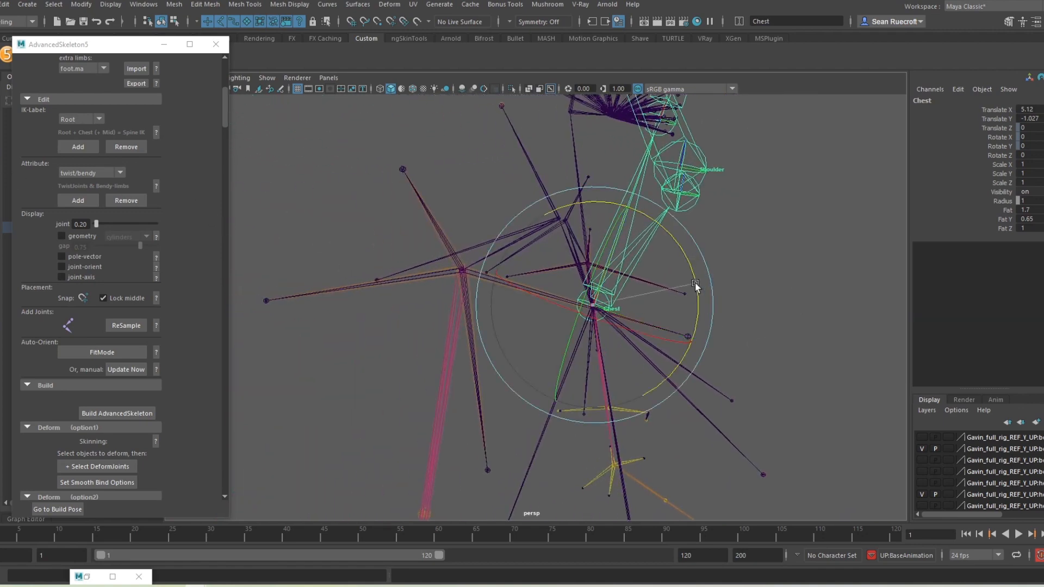
drag(696, 284, 659, 216)
mouse_move(771, 346)
alt+mouse_down()
mouse_move(736, 364)
mouse_move(766, 347)
alt+mouse_up()
alt+middle_drag(767, 348, 448, 356)
alt+drag(448, 356, 424, 340)
drag(563, 278, 561, 249)
Step: Snap the Scapula onto the reference shoulder joint, placing it at 0.544, -0.102, -0.121
click(461, 211)
click(467, 211)
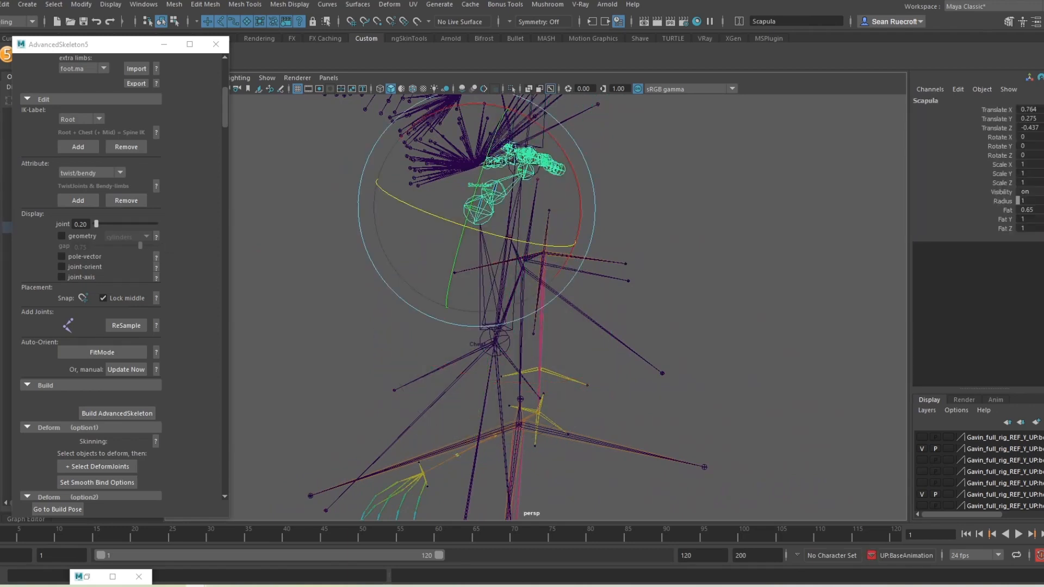
key(w)
alt+drag(614, 267, 522, 281)
key(v)
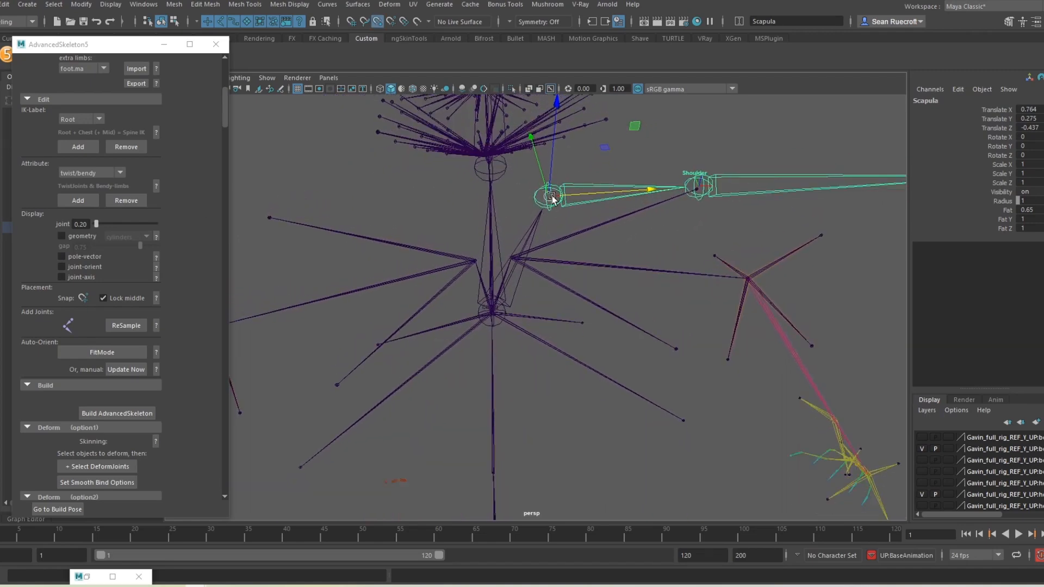
drag(552, 198, 515, 265)
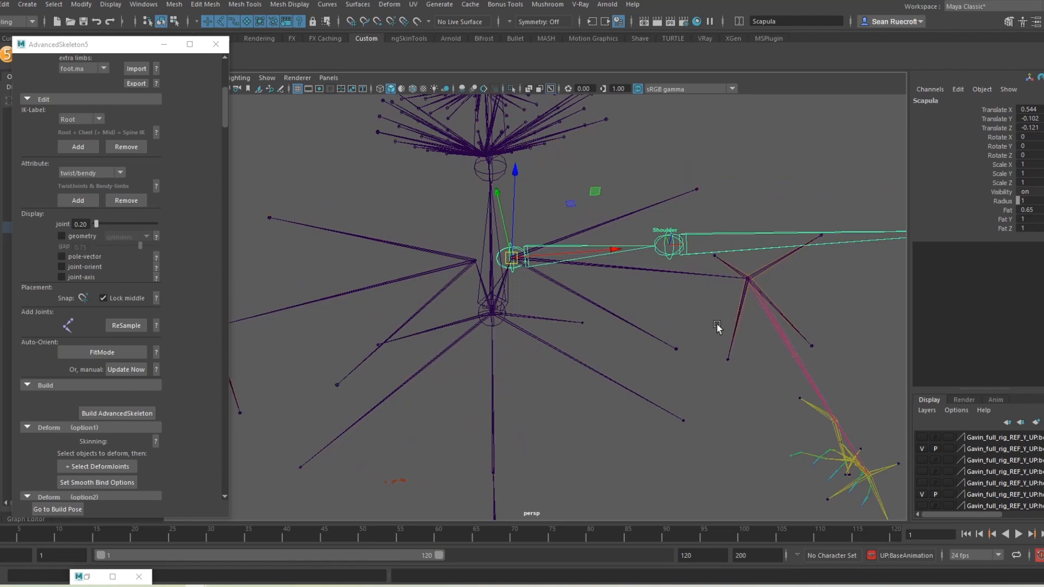
alt+drag(729, 330, 447, 262)
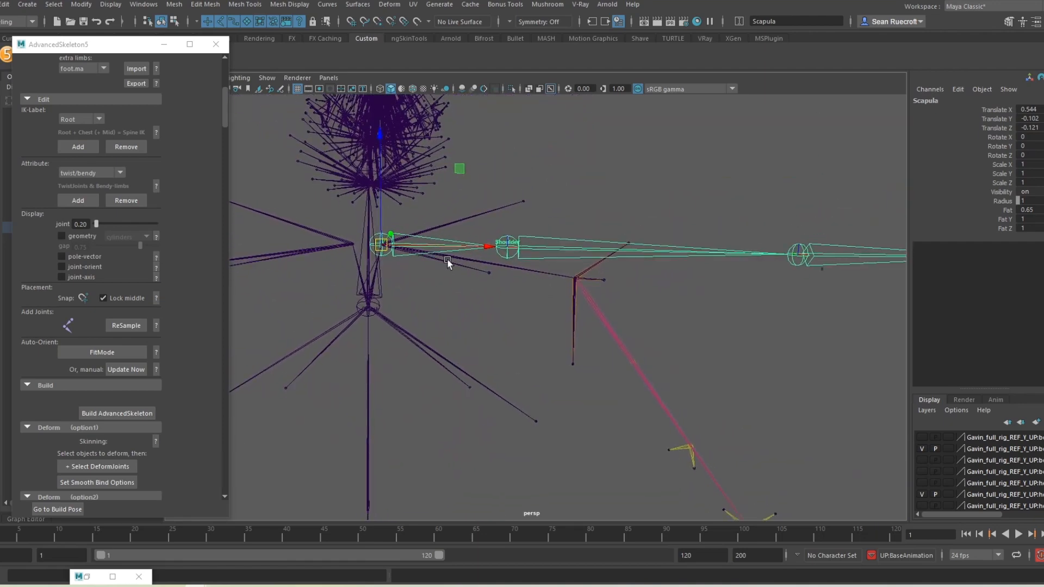
alt+drag(476, 211, 492, 296)
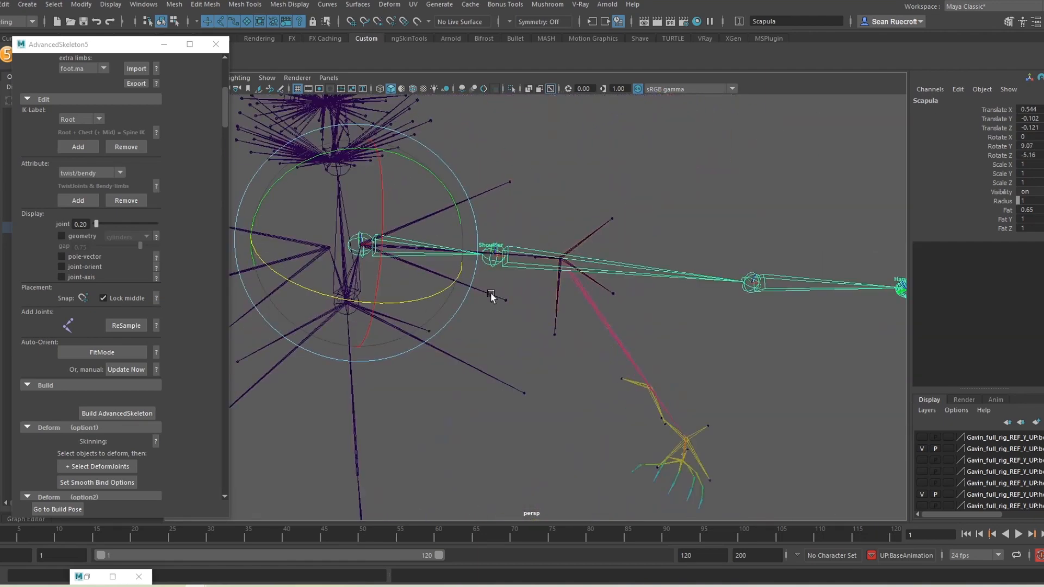
Step: Rotate the Shoulder joint to -34.419, 40.258, 23.883 along the reference arm
click(492, 260)
key(w)
mouse_move(562, 264)
alt+mouse_down()
mouse_move(496, 310)
mouse_move(543, 262)
alt+mouse_up()
key(e)
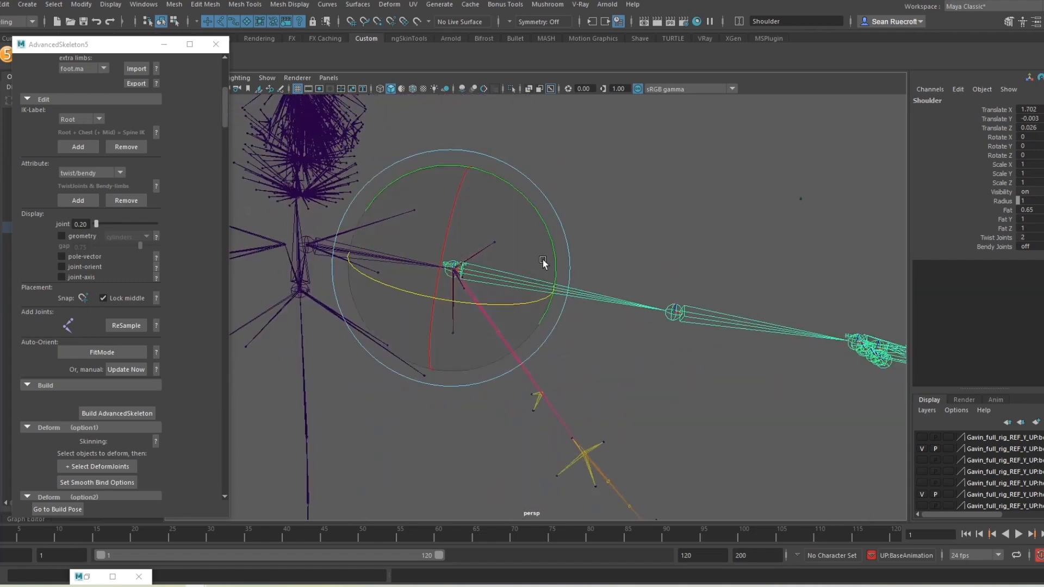
alt+drag(564, 341, 499, 224)
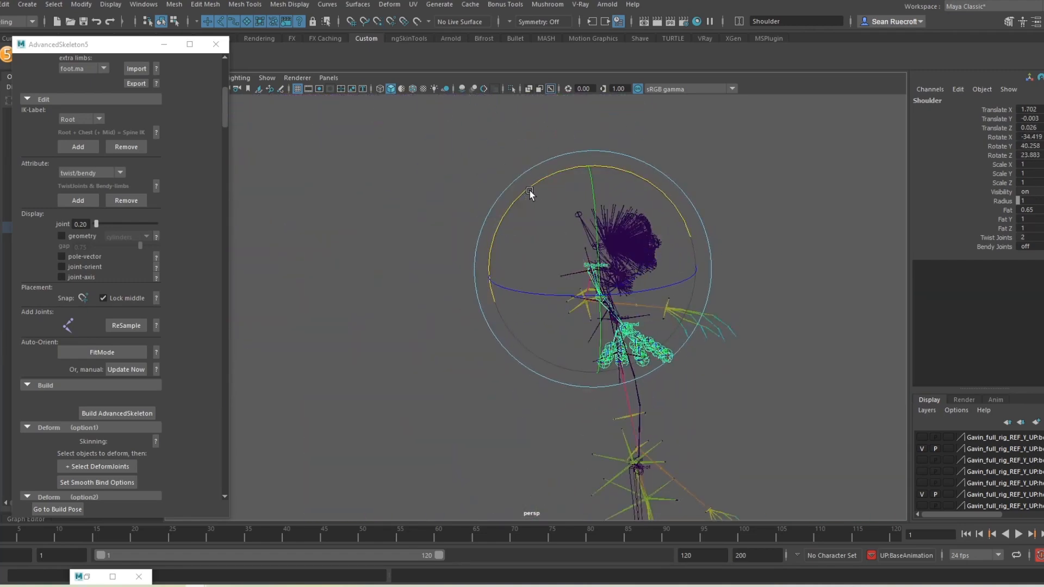
alt+drag(530, 193, 552, 353)
drag(583, 129, 575, 136)
Step: Rotate the Elbow fit joint to about 34 degrees to follow the reference arm
click(577, 294)
alt+drag(577, 294, 708, 301)
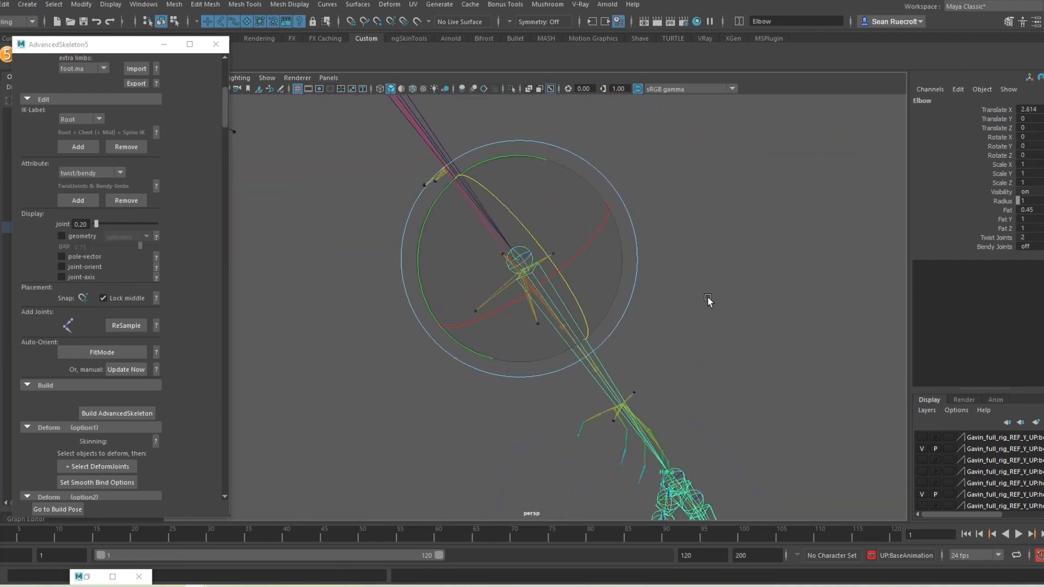
scroll(518, 204, down, 3)
click(528, 284)
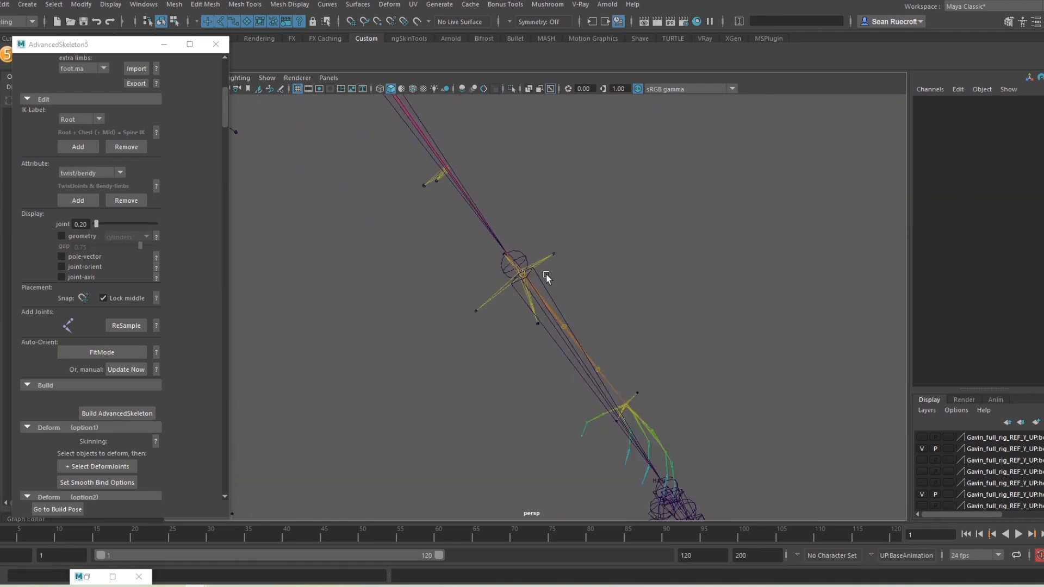
key(f)
scroll(521, 267, down, 3)
alt+drag(521, 268, 606, 221)
key(e)
alt+drag(607, 220, 650, 310)
alt+middle_drag(651, 310, 639, 364)
Step: Rotate the Shoulder fit joint to realign the arm with the reference
click(462, 150)
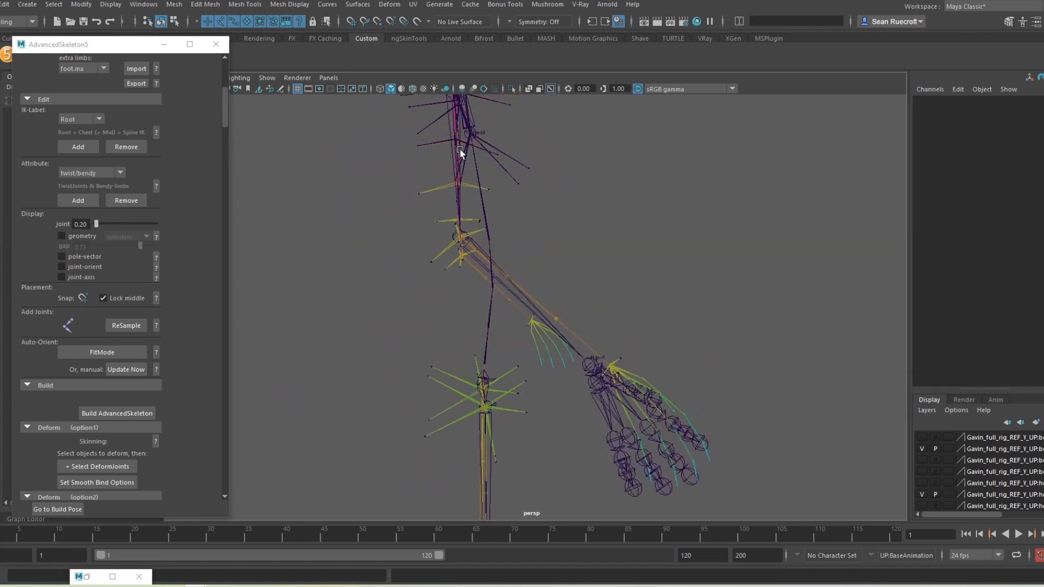
click(462, 151)
alt+drag(462, 151, 524, 200)
scroll(524, 201, down, 3)
drag(596, 138, 523, 405)
click(683, 186)
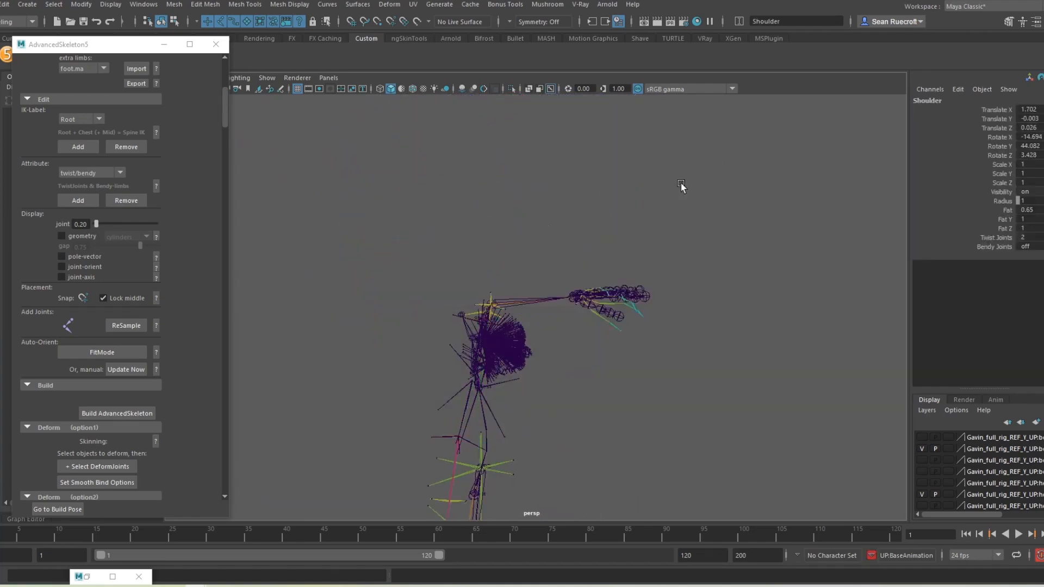
scroll(524, 259, up, 3)
alt+drag(683, 186, 559, 283)
Step: Snap the Wrist joint onto the reference wrist at Translate X 2.521
click(516, 264)
click(566, 367)
click(566, 366)
scroll(619, 342, up, 4)
alt+drag(566, 365, 702, 375)
key(w)
drag(681, 323, 494, 310)
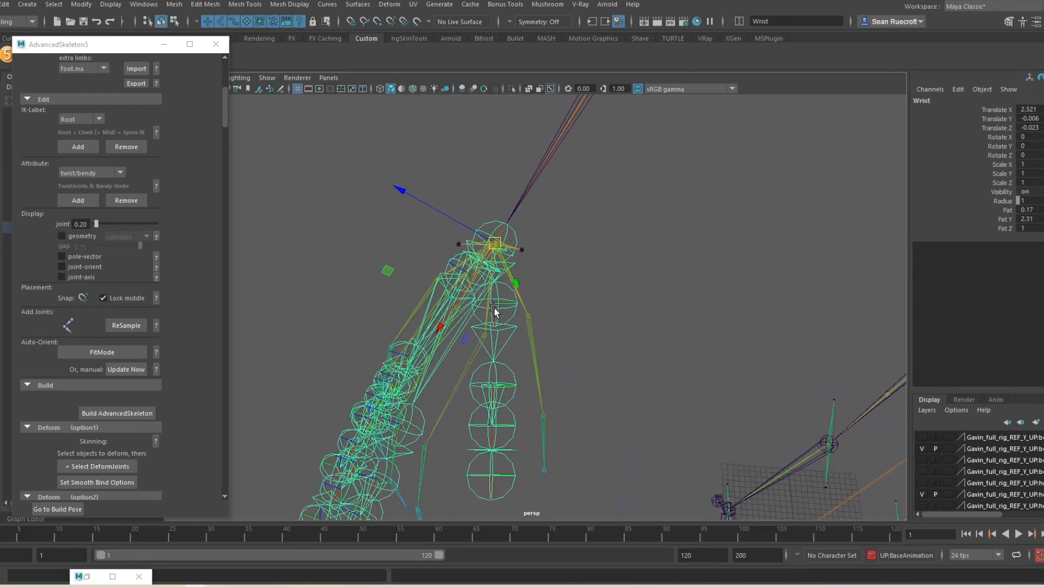
Step: Move ThumbFinger1 into the reference thumb at 0.177, 0.158, -0.257
click(514, 323)
click(513, 323)
scroll(574, 405, up, 6)
alt+drag(573, 405, 533, 365)
scroll(577, 365, down, 4)
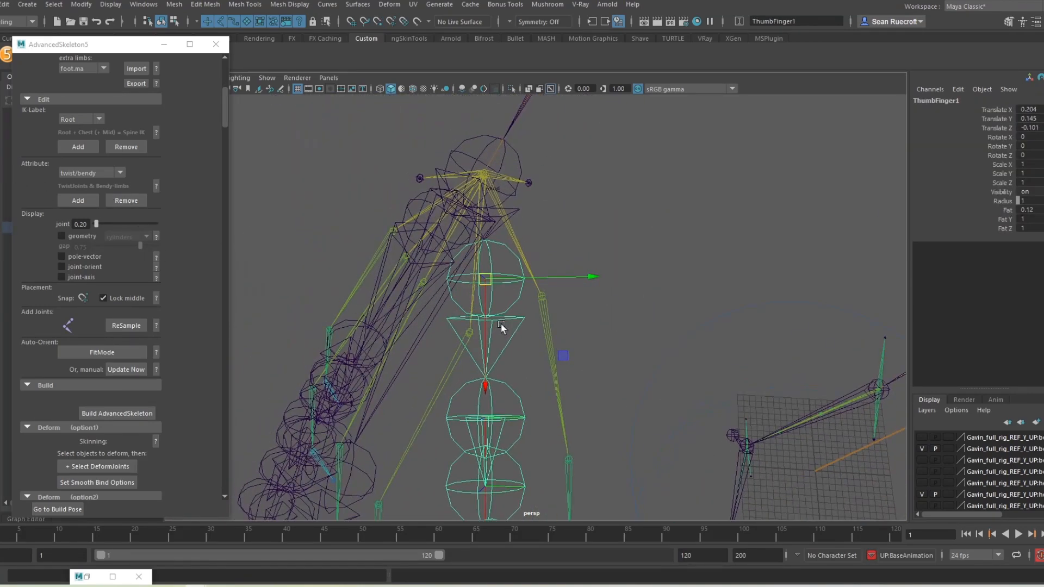
drag(483, 281, 533, 299)
alt+drag(612, 412, 481, 333)
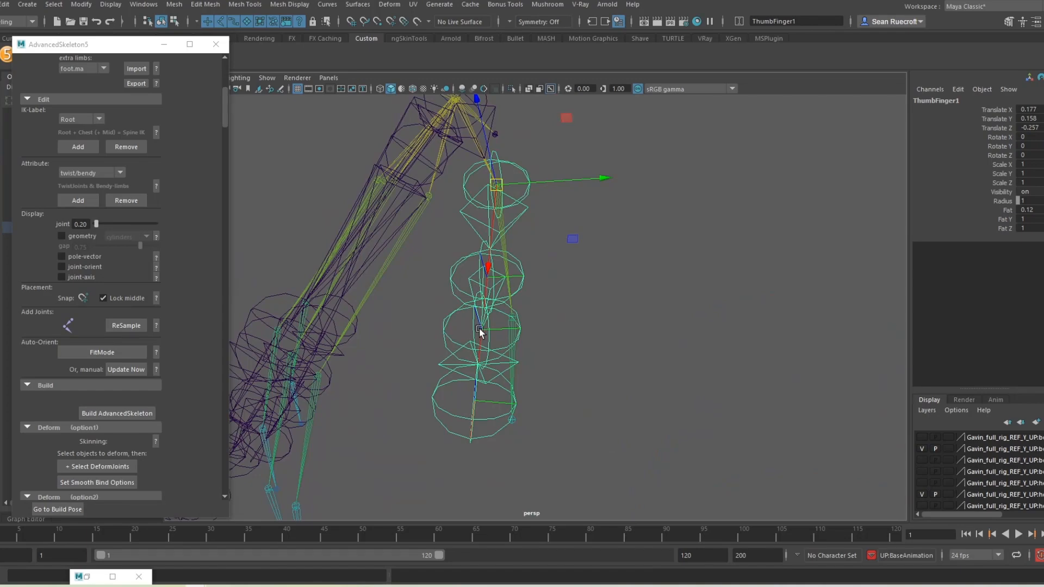
click(261, 78)
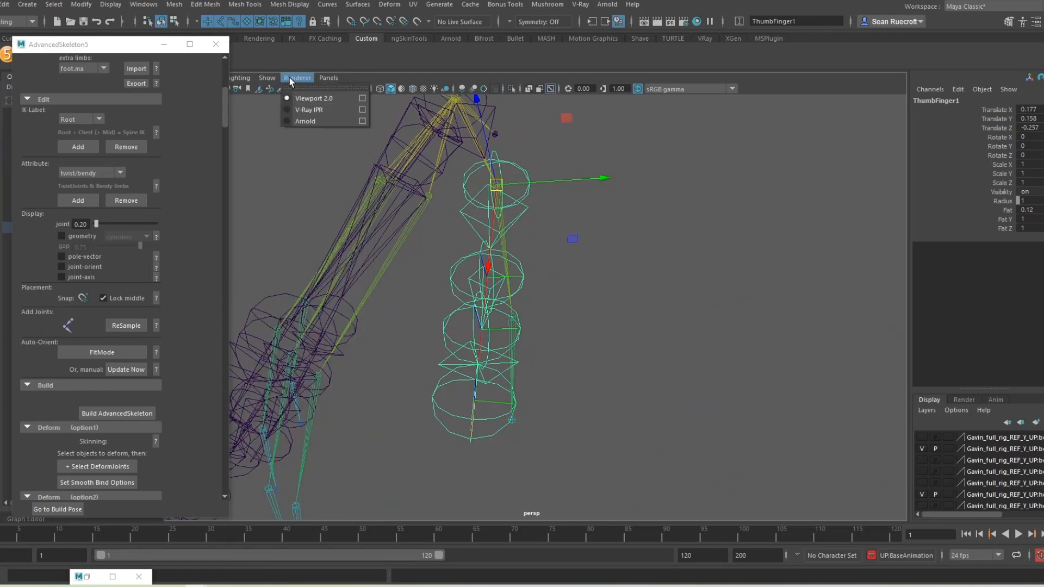
Step: Turn on polygon display in the viewport and frame the thumb joints
click(283, 195)
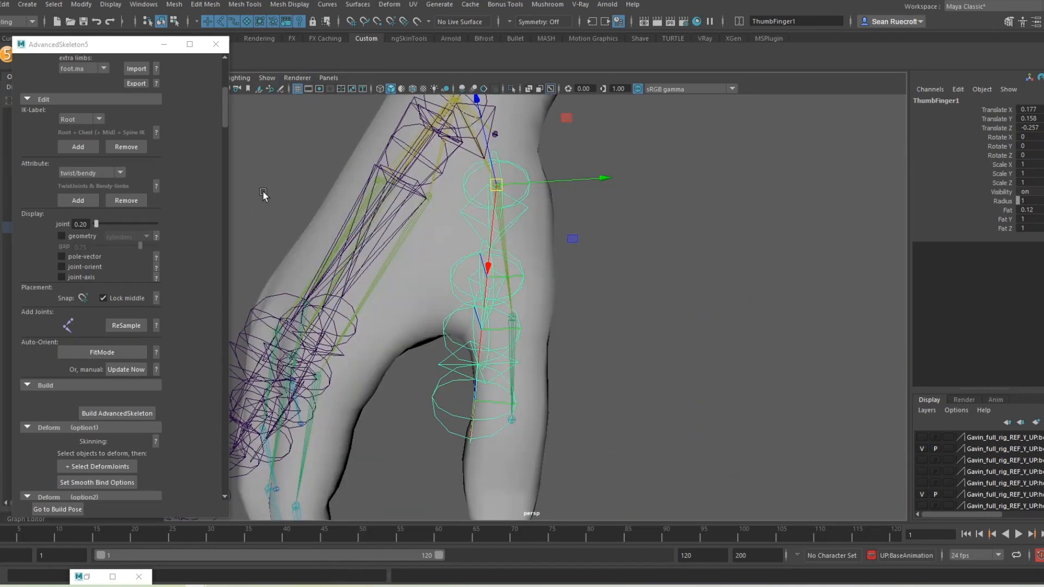
alt+drag(553, 261, 319, 228)
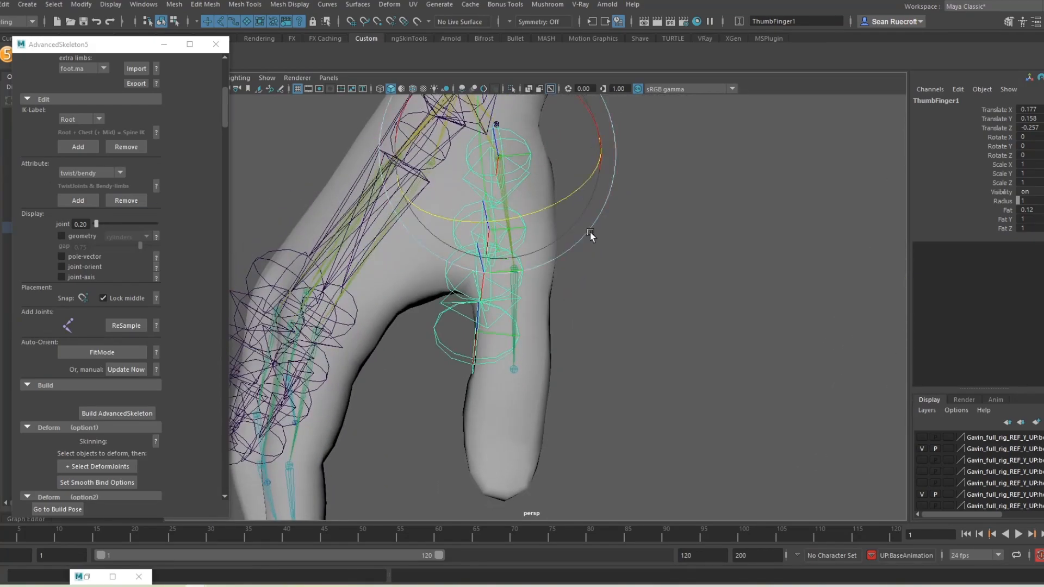
alt+drag(591, 235, 532, 265)
alt+drag(570, 206, 564, 171)
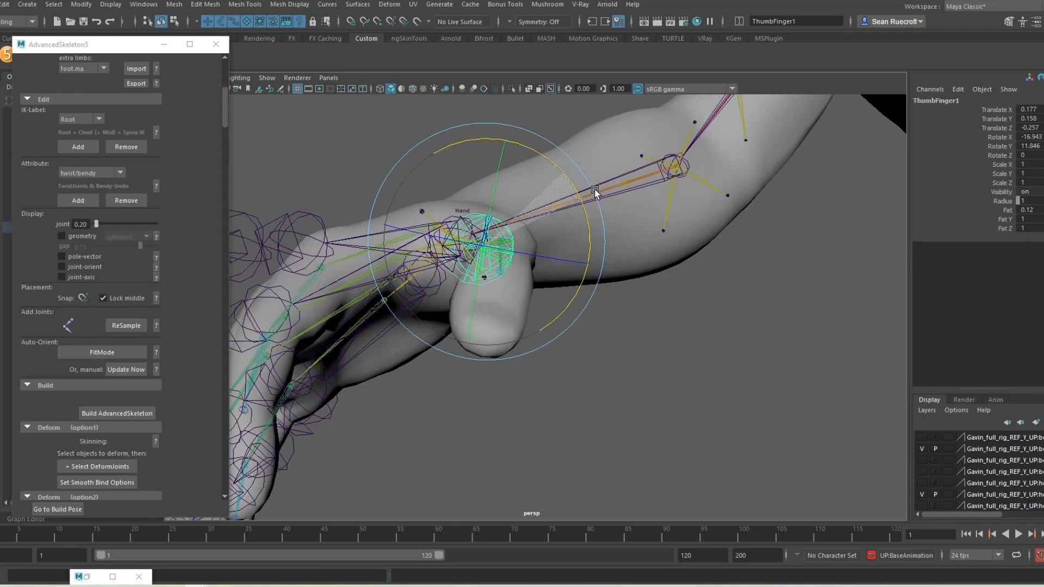
Step: Rotate ThumbFinger1 along the reference thumb to -15.529, 13.664, 6.395
drag(498, 171, 535, 274)
key(ctrl+z)
drag(536, 364, 466, 419)
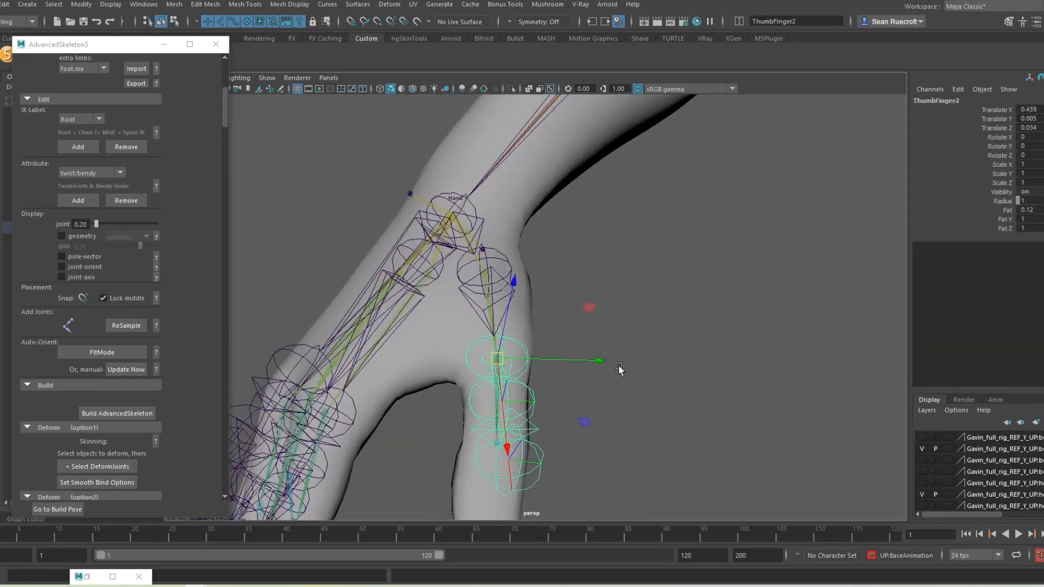
alt+drag(620, 369, 522, 310)
key(e)
key(w)
click(518, 306)
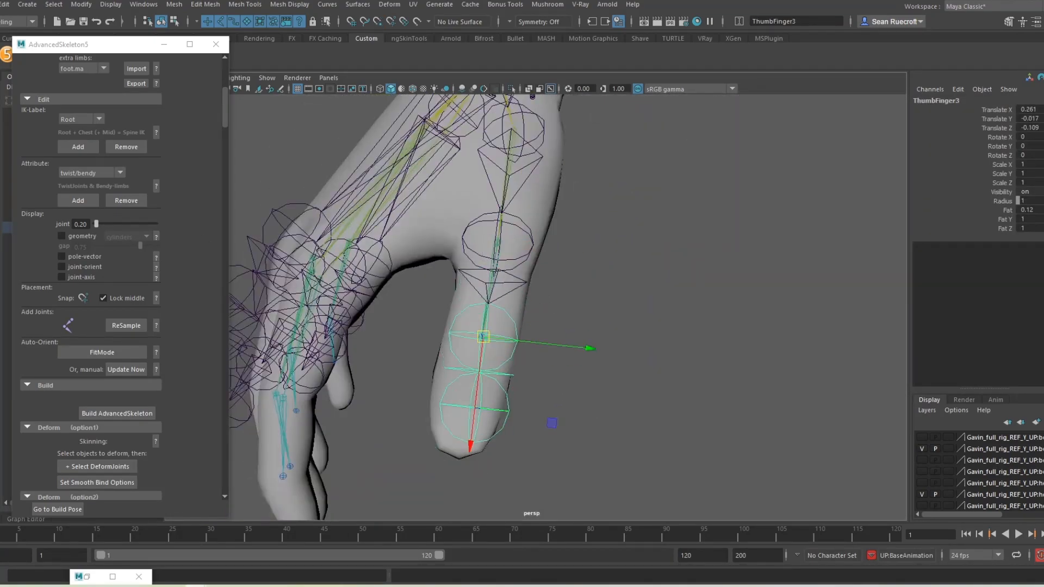
Step: Set the two reference body display layers to template
click(948, 449)
click(948, 495)
alt+drag(515, 389, 549, 348)
key(ctrl+z)
key(ctrl+z)
key(ctrl+z)
click(948, 494)
click(948, 448)
Step: Rotate the remaining thumb joints to follow the reference thumb
key(e)
alt+drag(636, 354, 303, 230)
key(w)
click(571, 333)
key(e)
alt+drag(571, 333, 478, 347)
Step: Begin adjusting the index finger joints and switch the body layer back to reference
click(478, 275)
key(w)
key(e)
click(725, 196)
click(948, 449)
drag(131, 44, 95, 44)
Step: Make surfaces unselectable, then rotate and move the index finger joints into the finger
click(247, 22)
click(128, 44)
drag(510, 383, 532, 365)
key(w)
click(479, 385)
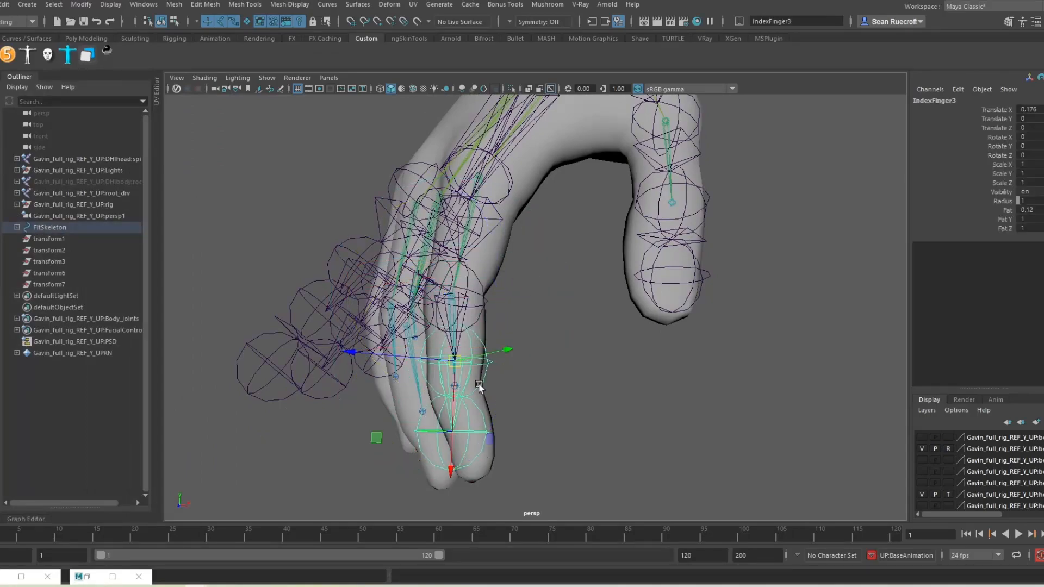
double_click(948, 449)
drag(454, 360, 455, 386)
click(949, 449)
key(e)
click(949, 449)
Step: Rotate the middle finger's base and second joints into the middle finger
click(478, 210)
alt+drag(477, 210, 463, 295)
alt+drag(462, 294, 405, 143)
alt+drag(405, 143, 642, 305)
click(576, 328)
key(w)
key(e)
drag(674, 355, 549, 252)
Step: Rotate RingFinger1 into the ring finger at -19.041, 20.922, -7.026
click(659, 364)
key(w)
key(e)
click(528, 286)
key(w)
key(e)
drag(308, 170, 624, 188)
drag(624, 188, 616, 218)
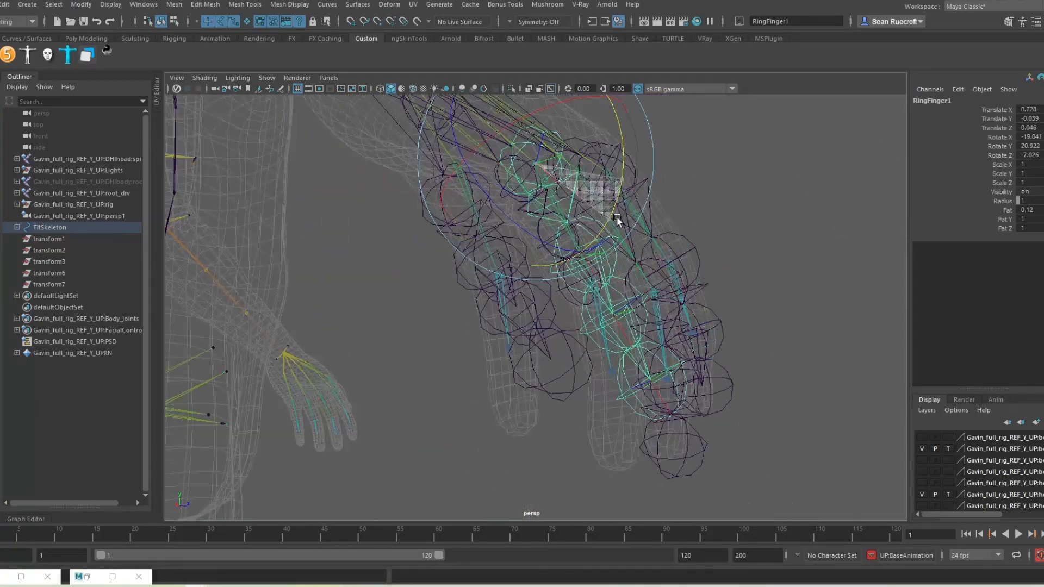
Step: Move and rotate the ring finger's second and third joints into the finger
click(601, 266)
key(w)
alt+drag(601, 267, 526, 379)
drag(546, 305, 556, 329)
key(e)
drag(641, 360, 654, 377)
click(601, 367)
alt+drag(654, 376, 631, 390)
Step: Rotate all three pinky joints into the pinky finger, then clear the selection
click(545, 333)
key(w)
key(e)
drag(631, 391, 701, 332)
click(610, 309)
key(e)
drag(726, 343, 729, 361)
click(622, 362)
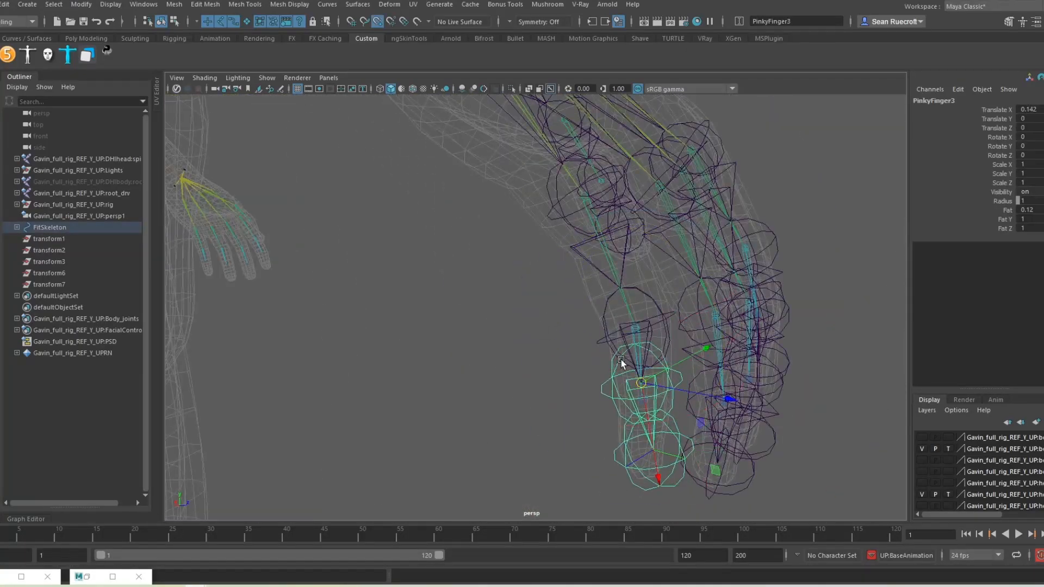
alt+drag(622, 361, 724, 402)
drag(744, 416, 671, 391)
click(782, 425)
scroll(762, 413, down, 10)
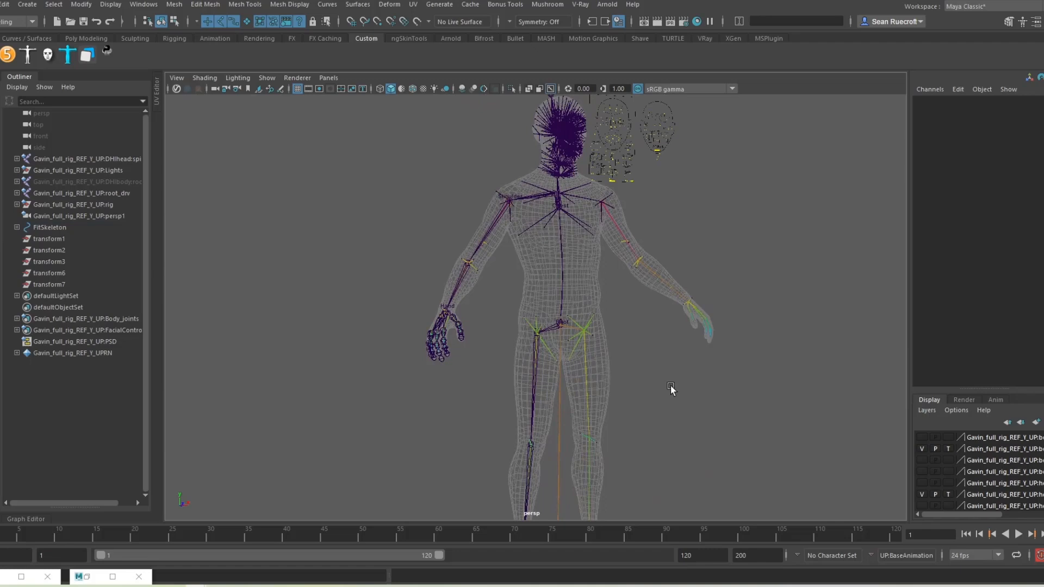
Step: Select the Neck fit joint and nudge it sideways to Translate X 1.169, Y 0.053
scroll(500, 375, up, 5)
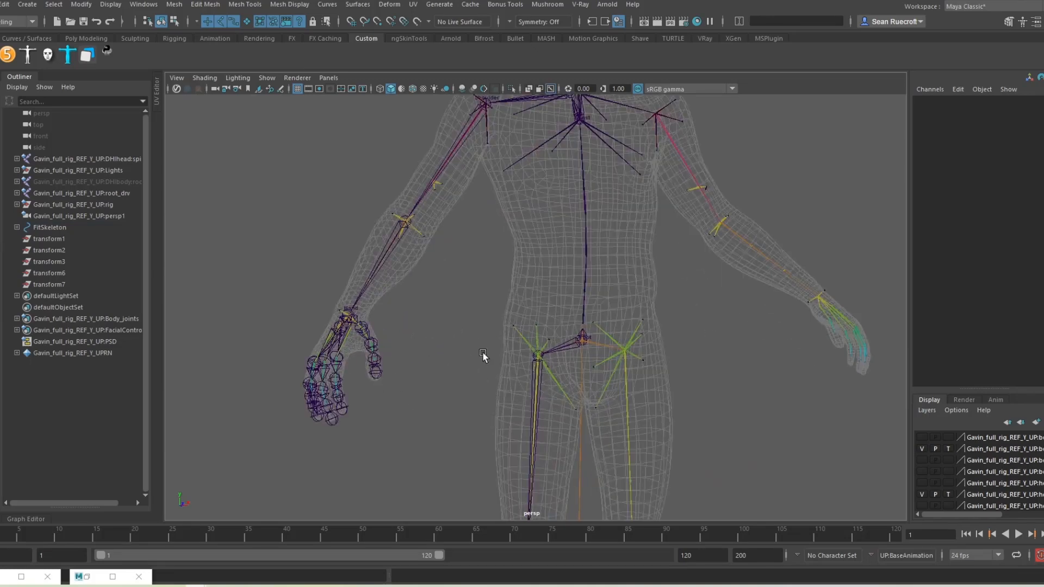
alt+drag(483, 355, 491, 448)
alt+drag(489, 373, 487, 318)
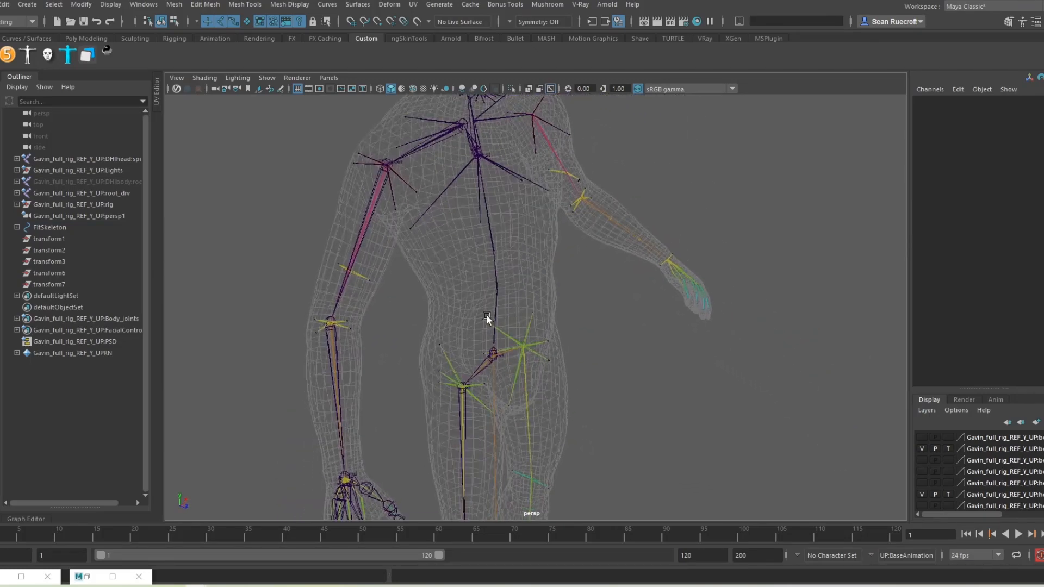
alt+middle_drag(486, 318, 509, 494)
alt+drag(456, 390, 482, 375)
scroll(492, 361, up, 5)
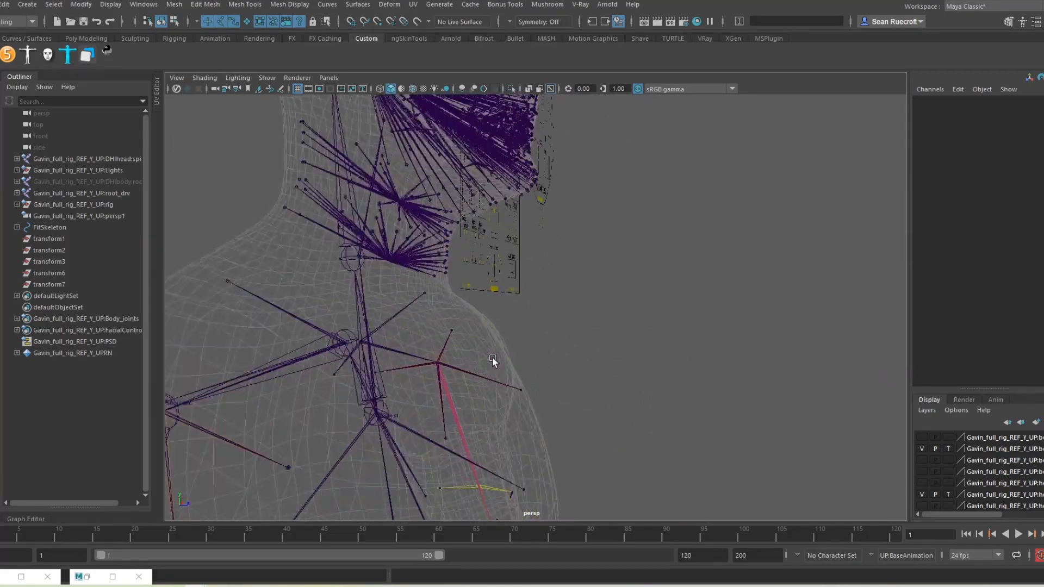
alt+middle_drag(492, 361, 657, 384)
scroll(657, 384, up, 4)
alt+drag(657, 386, 540, 357)
click(595, 272)
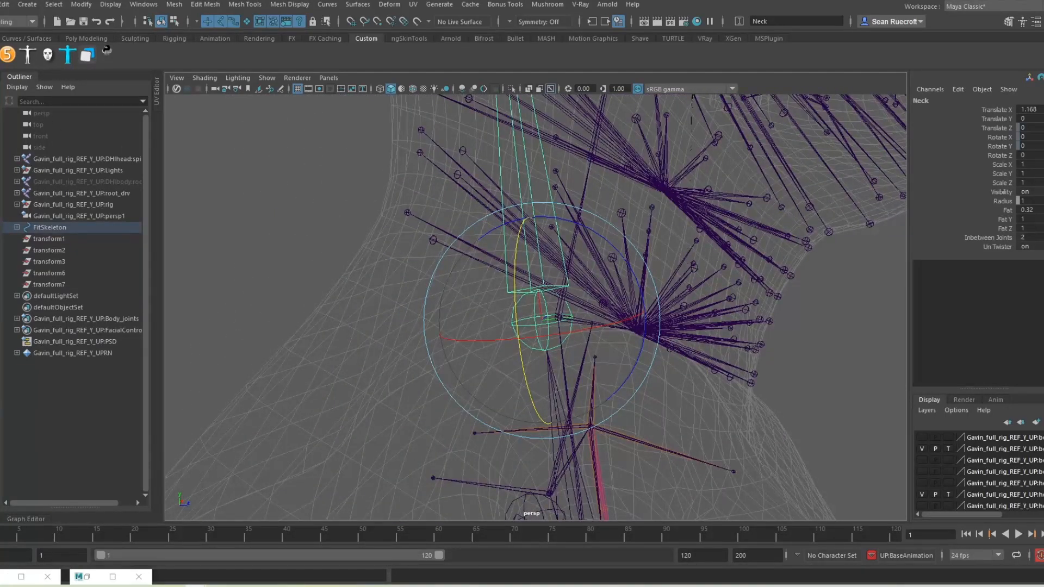
drag(546, 321, 557, 318)
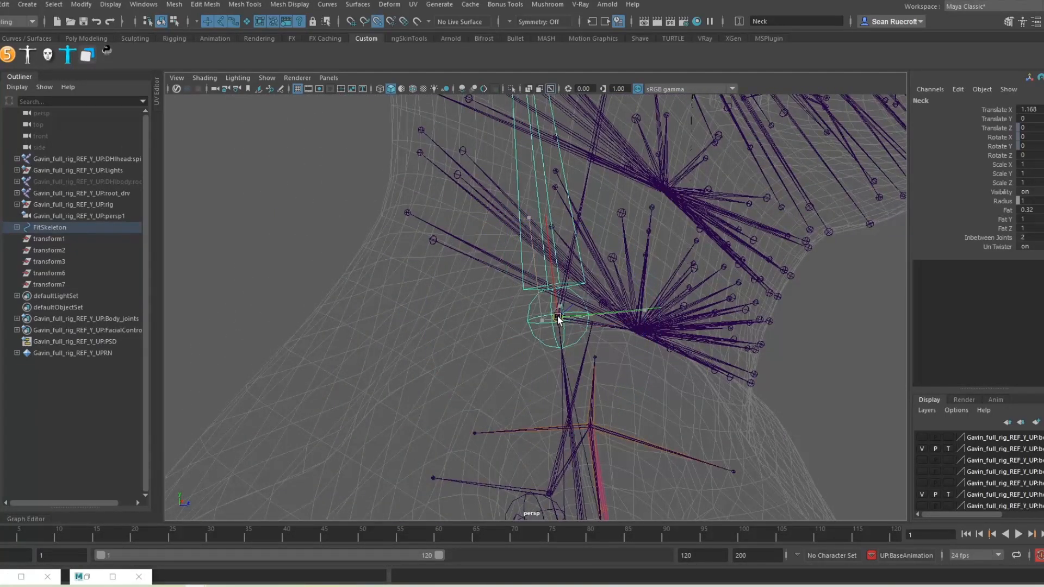
Step: Tilt the Neck joint 19.051 degrees on Z and frame it in the Outliner
scroll(654, 329, down, 5)
alt+middle_drag(603, 294, 604, 426)
alt+drag(603, 426, 581, 384)
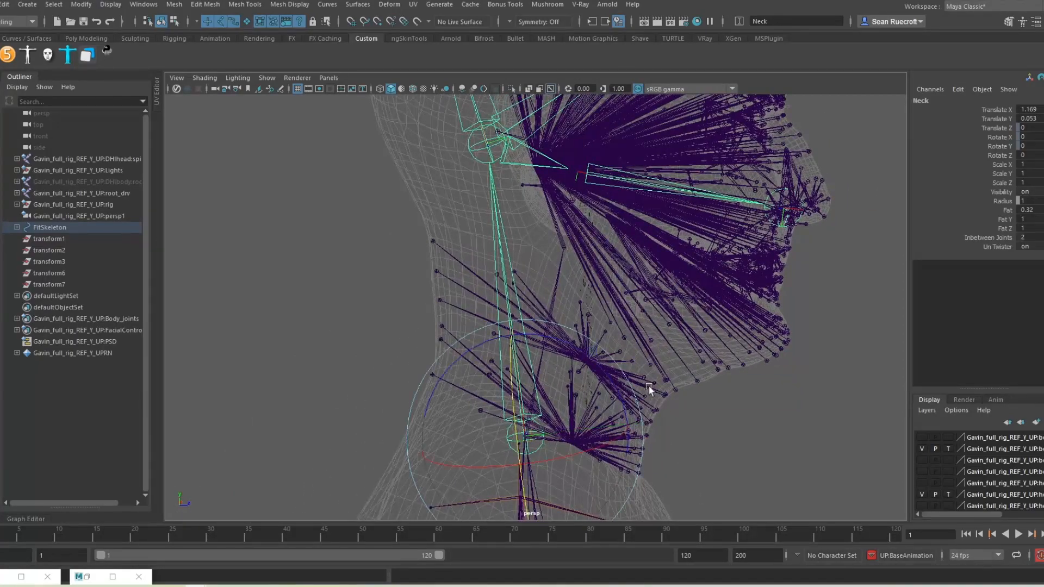
drag(560, 341, 593, 354)
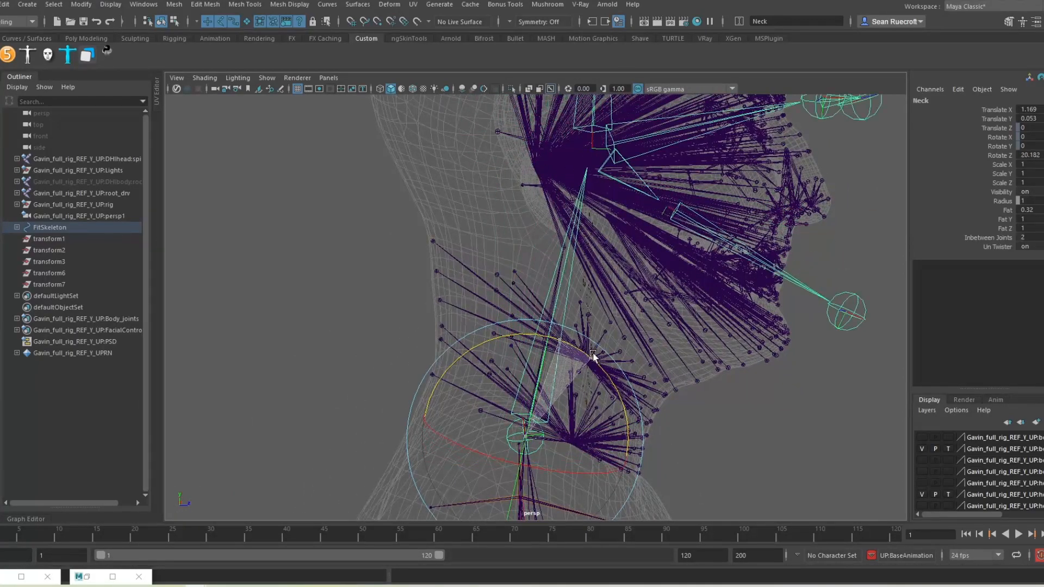
alt+drag(537, 281, 573, 274)
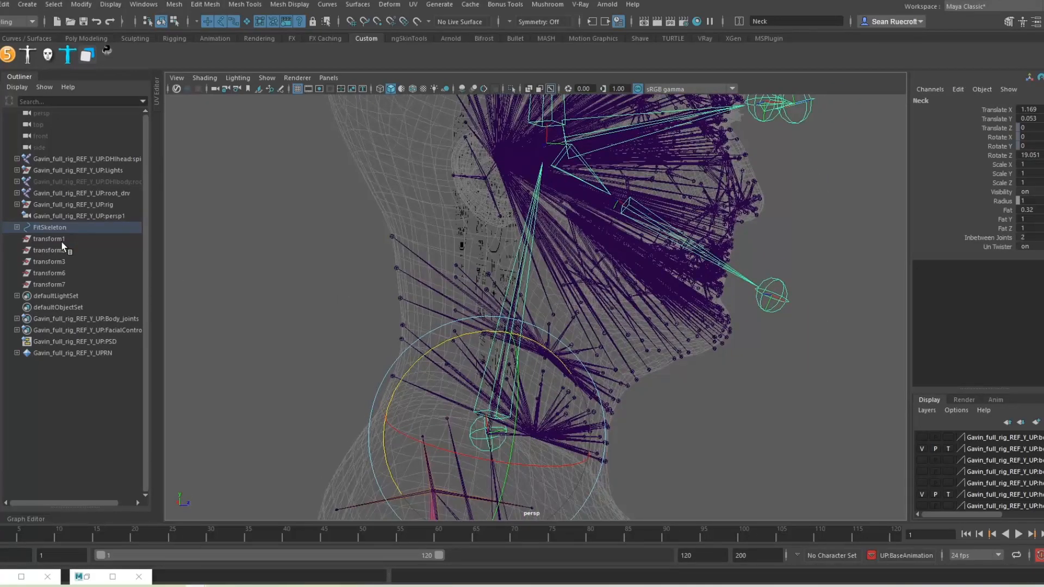
key(f)
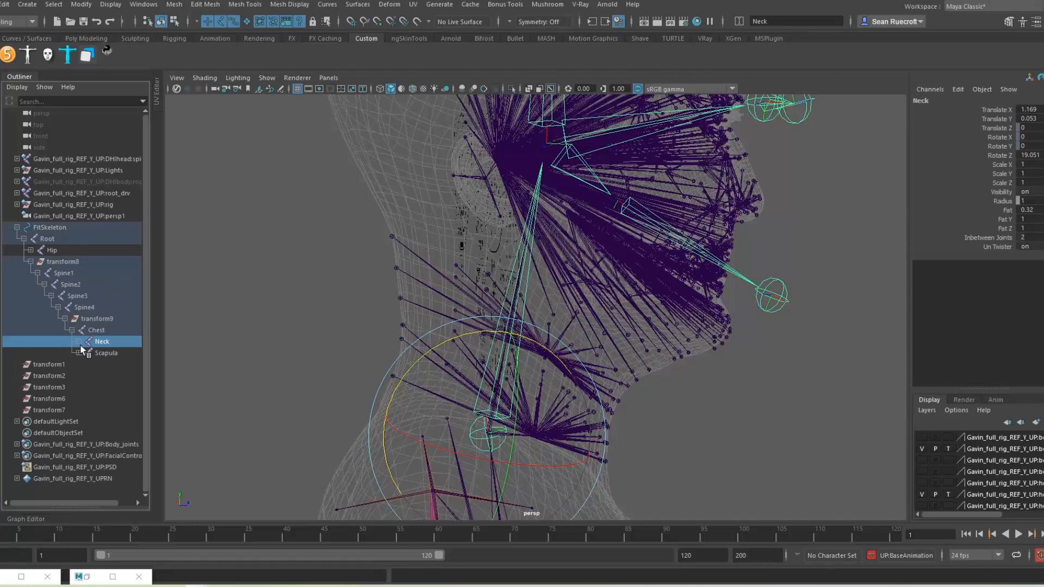
Step: Select the Head fit joint and lower it to Translate X 1.024, Y -0.004
click(109, 353)
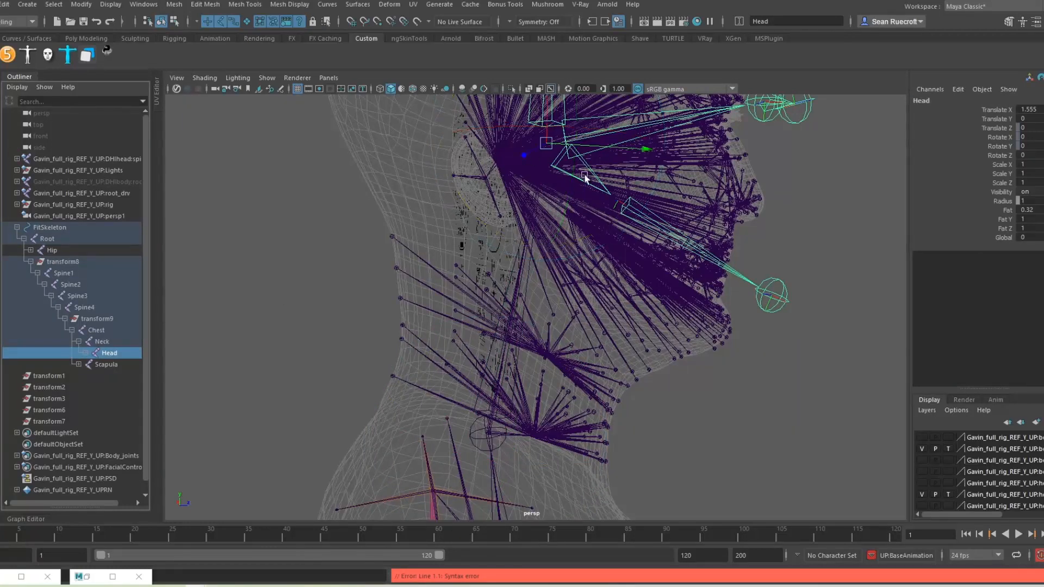
alt+drag(569, 265, 540, 268)
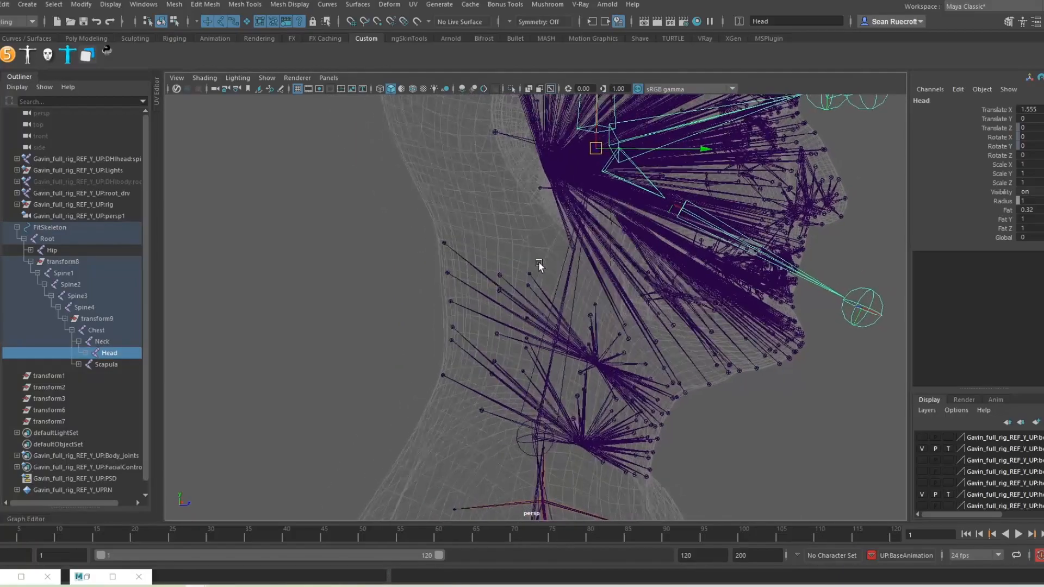
alt+middle_drag(549, 283, 578, 392)
scroll(583, 364, up, 5)
alt+drag(582, 367, 650, 305)
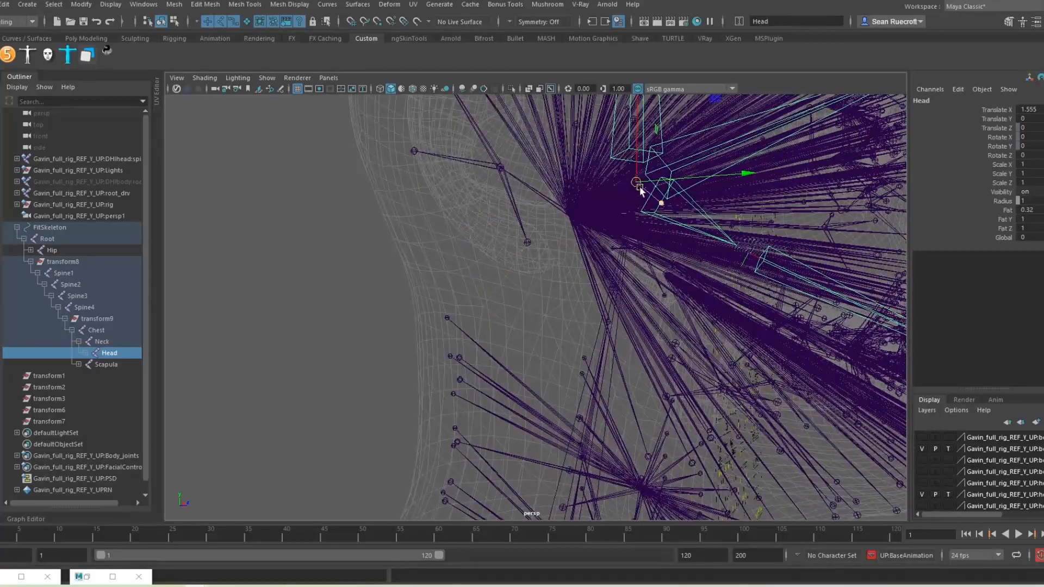
drag(636, 184, 608, 323)
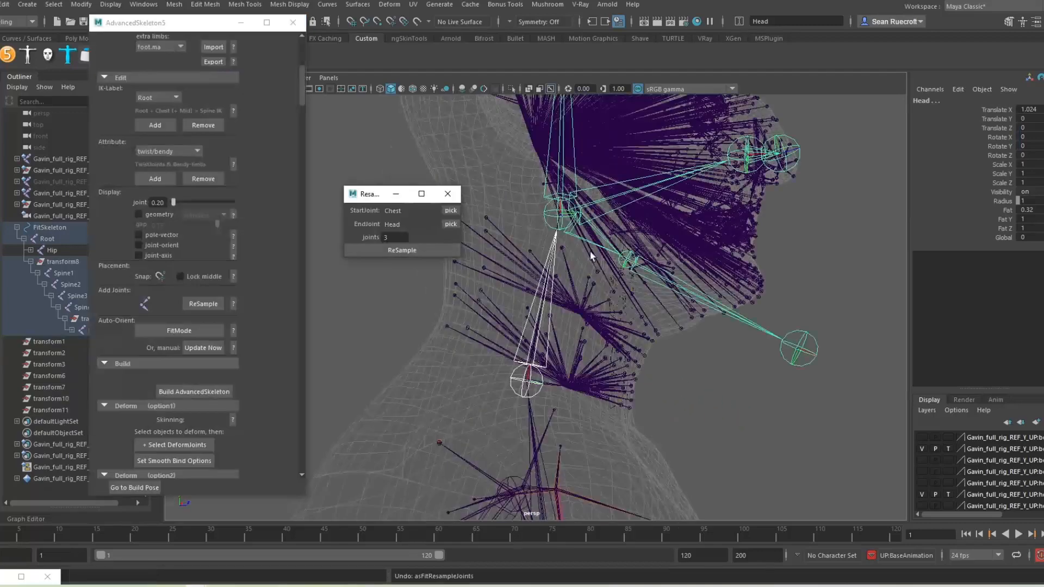
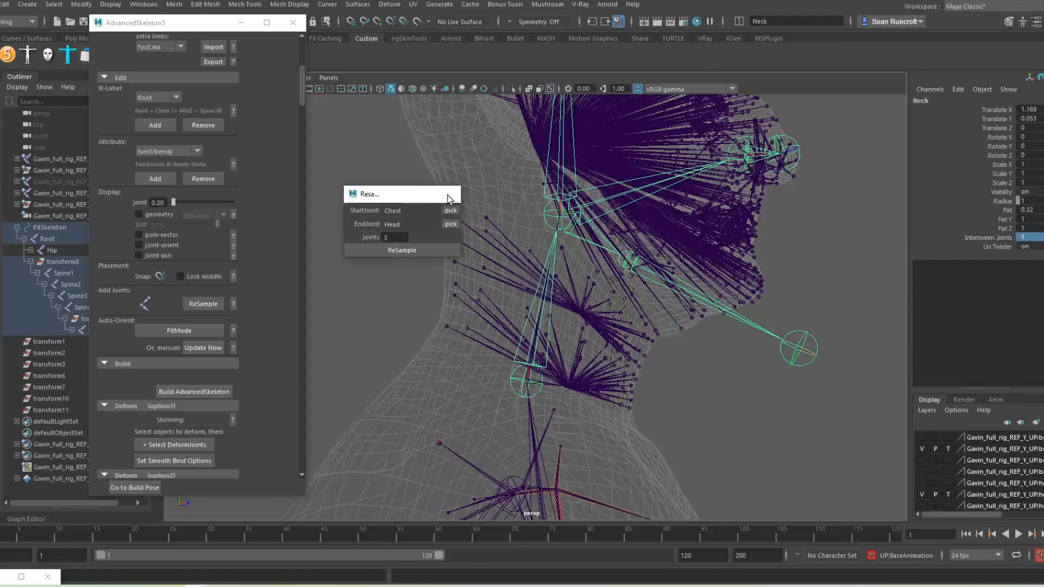
Step: Close the AdvancedSkeleton ReSample window and zoom in on the fit skeleton's neck joints
click(449, 195)
scroll(712, 429, up, 10)
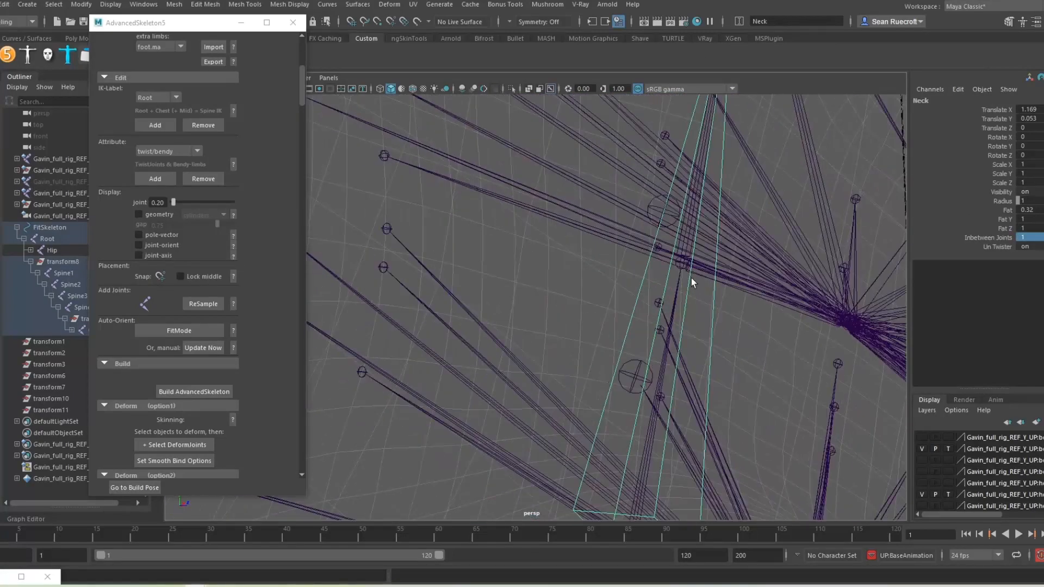
Step: Select the Jaw fit joint and rotate it to -8.354 on Z
scroll(656, 207, down, 5)
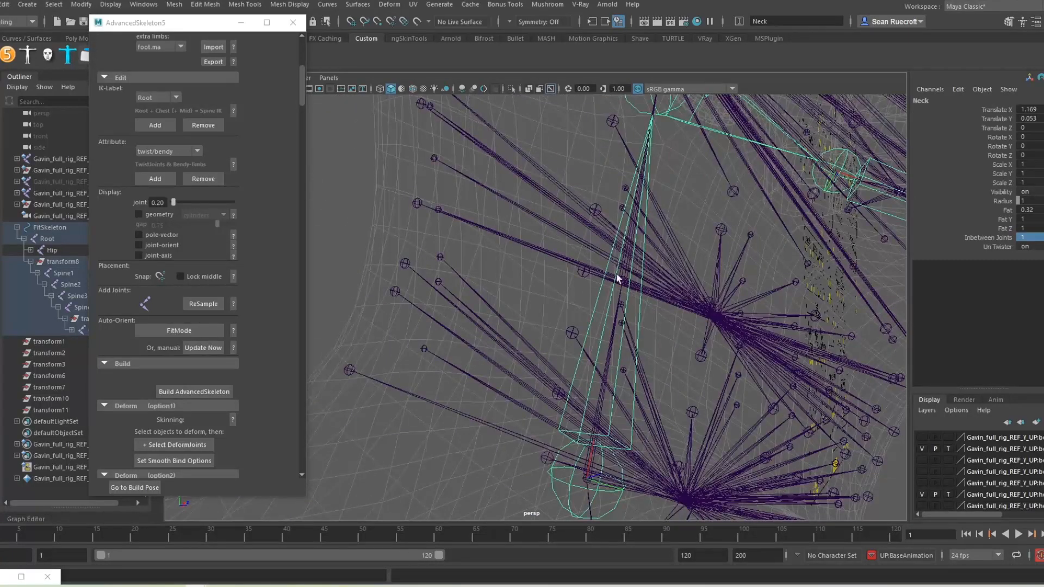
scroll(631, 286, down, 10)
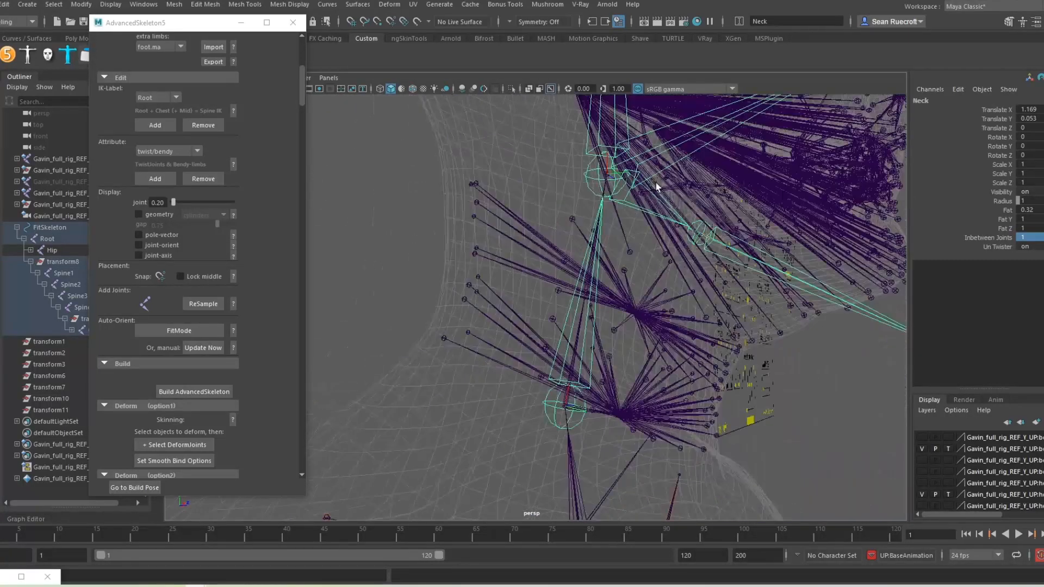
alt+drag(667, 378, 687, 364)
scroll(637, 316, up, 4)
alt+middle_drag(604, 276, 589, 334)
scroll(564, 348, up, 5)
scroll(589, 333, down, 2)
alt+drag(577, 326, 532, 314)
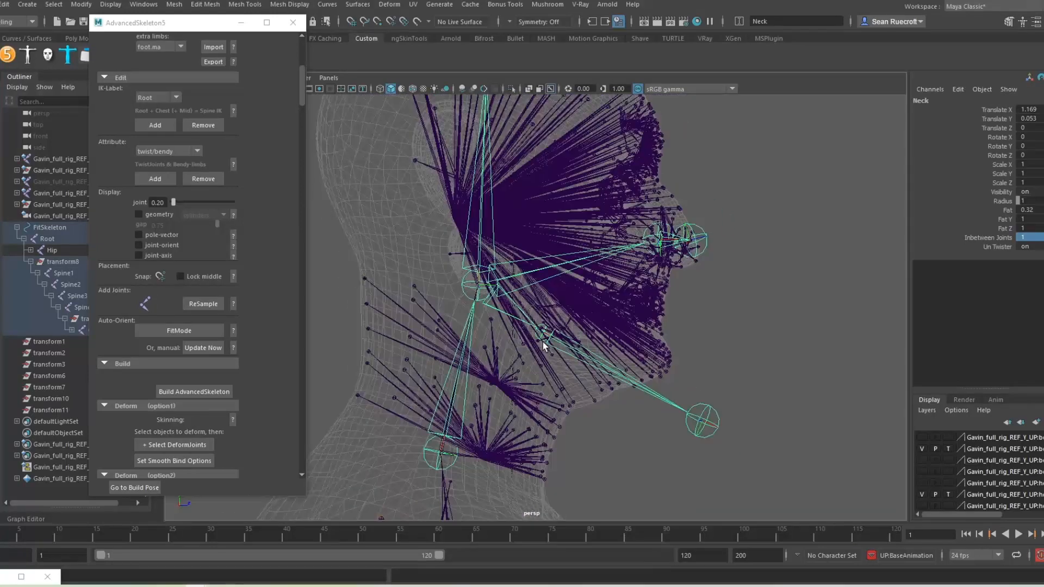
click(544, 337)
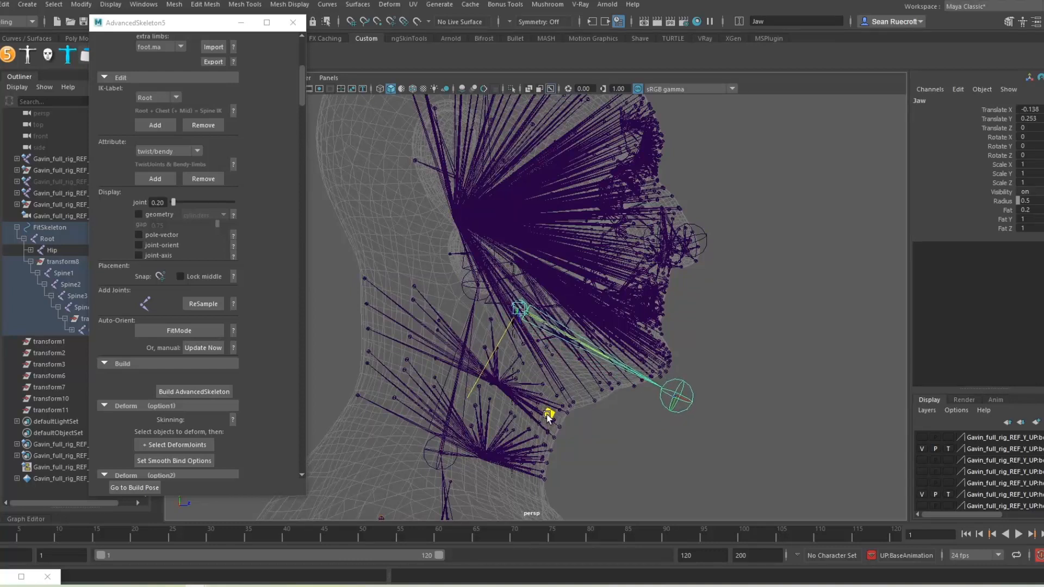
key(e)
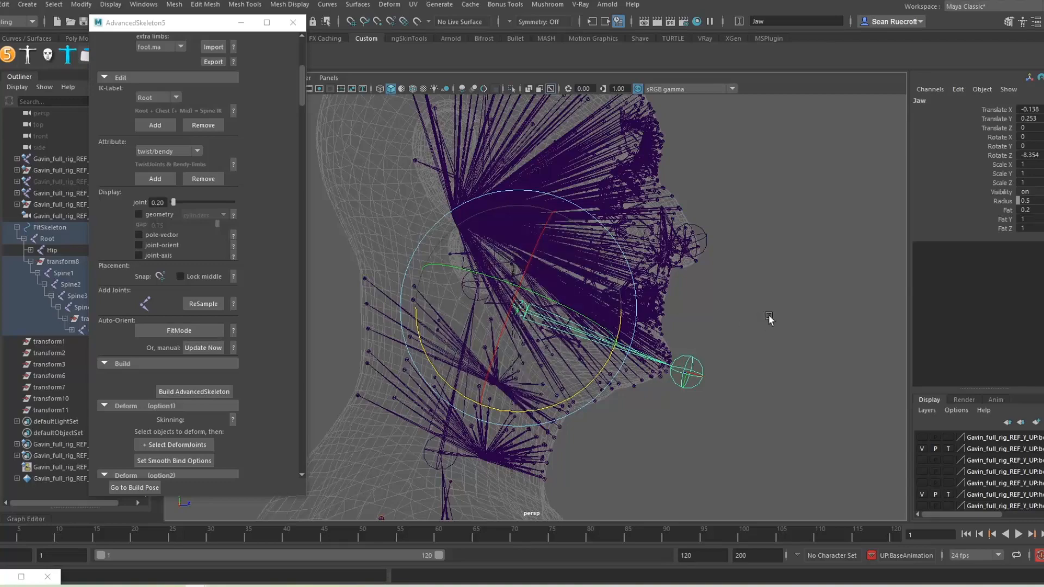
scroll(730, 353, up, 5)
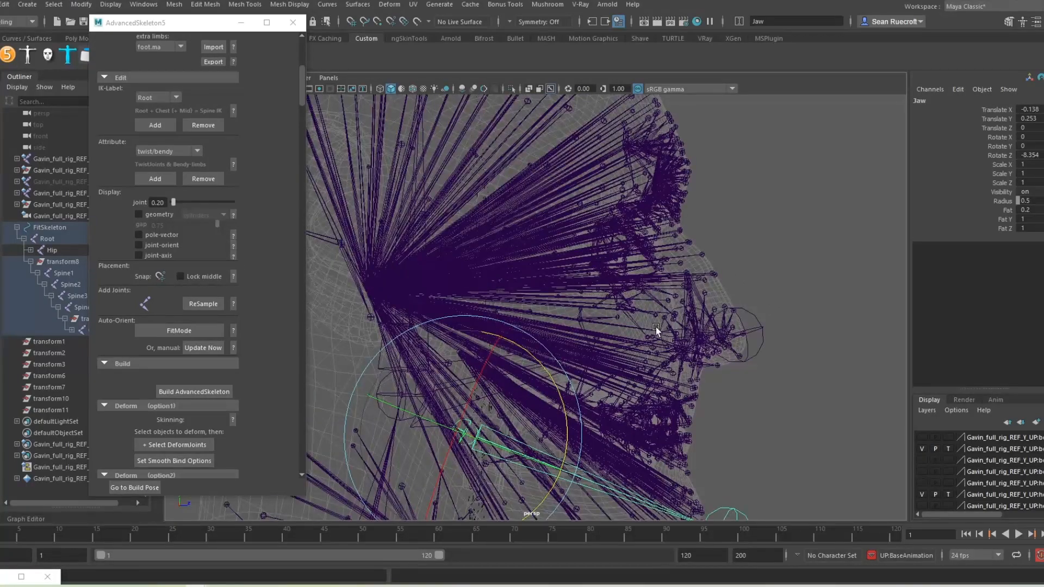
Step: Move the Eye fit joint up into the eye, to Translate 0.633, 0.775, -0.317
click(661, 331)
scroll(598, 310, up, 5)
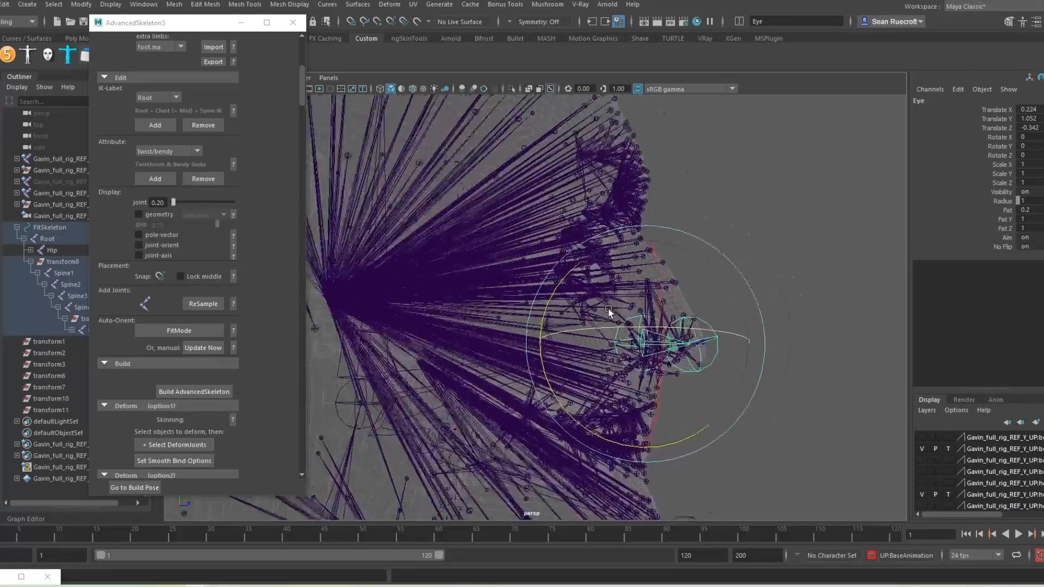
scroll(550, 299, down, 5)
alt+drag(550, 299, 490, 286)
scroll(489, 286, down, 4)
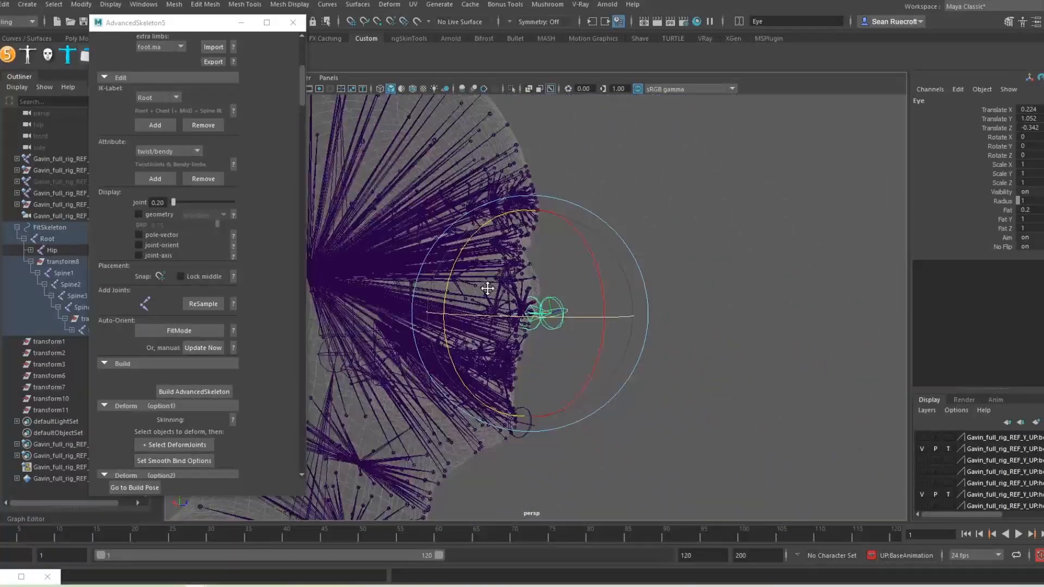
alt+middle_drag(489, 286, 561, 340)
scroll(565, 329, up, 6)
alt+drag(564, 330, 589, 311)
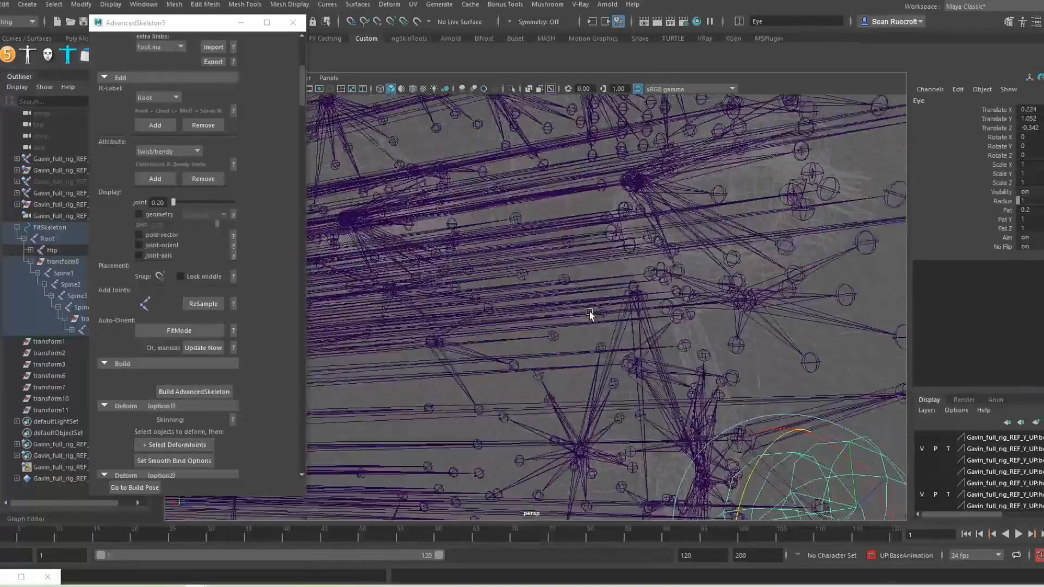
alt+drag(723, 511, 740, 510)
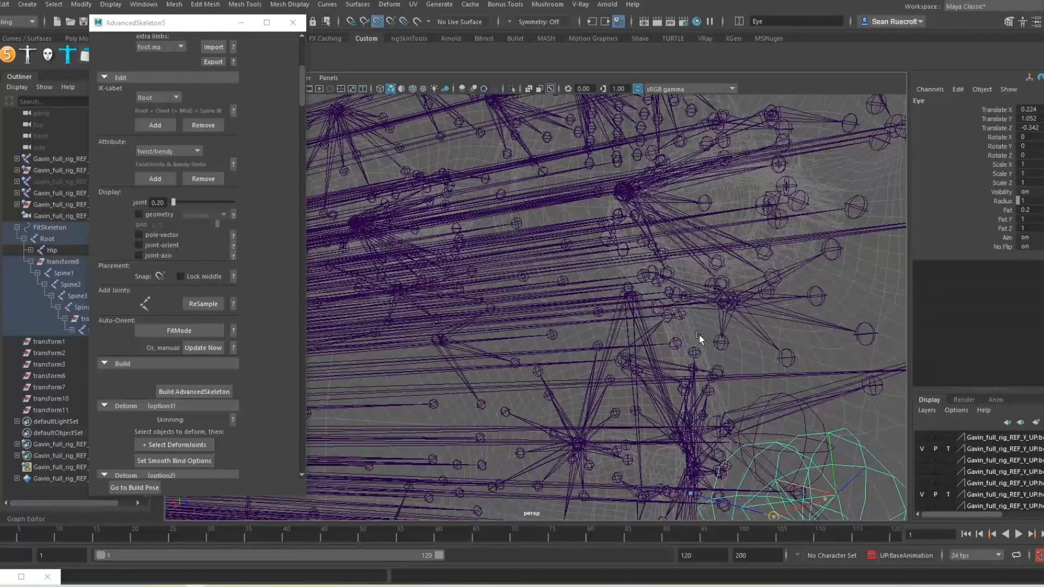
middle_drag(699, 339, 626, 190)
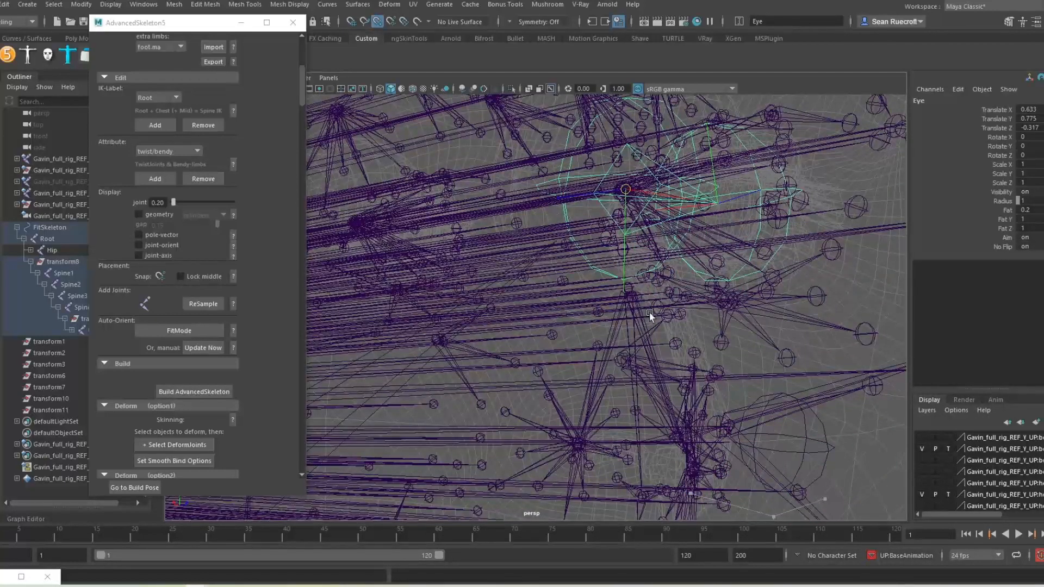
Step: Orbit around the head and pan out to a front view of the whole body
scroll(690, 330, down, 3)
alt+drag(695, 331, 615, 322)
scroll(679, 324, down, 5)
alt+drag(743, 327, 681, 325)
scroll(773, 329, up, 5)
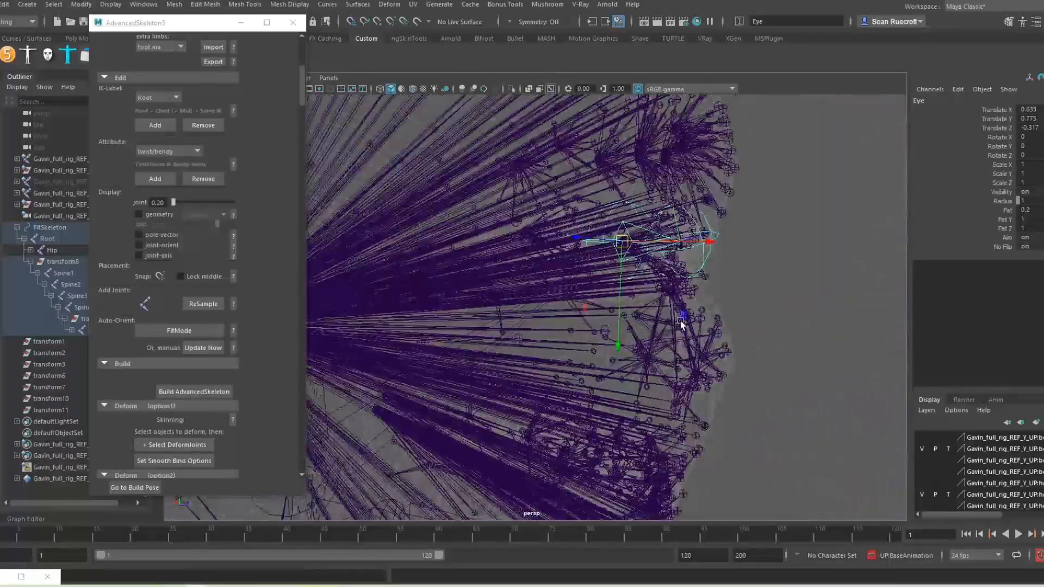
scroll(722, 348, down, 8)
alt+middle_drag(715, 337, 697, 236)
scroll(687, 398, down, 5)
alt+drag(687, 400, 581, 423)
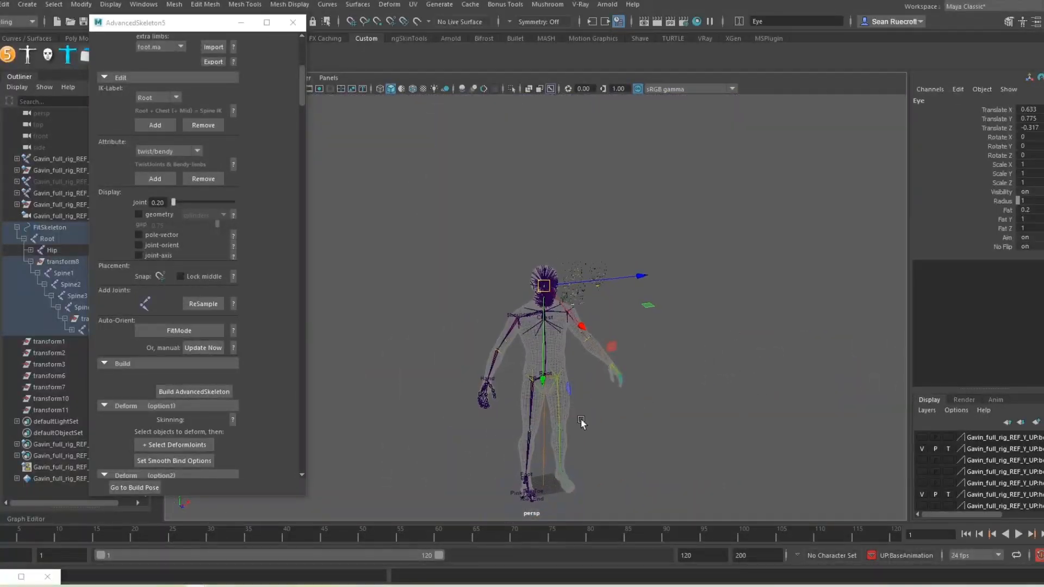
Step: Build AdvancedSkeleton from the fit skeleton, adding controls around torso, arms and feet
alt+middle_drag(619, 423, 661, 326)
scroll(653, 335, up, 5)
scroll(662, 326, down, 3)
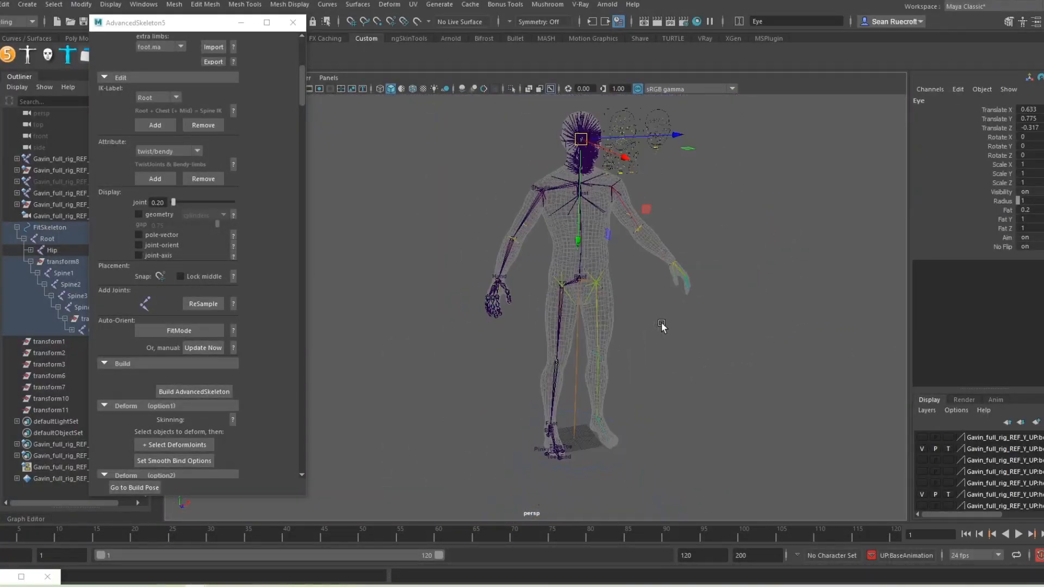
alt+drag(654, 314, 639, 305)
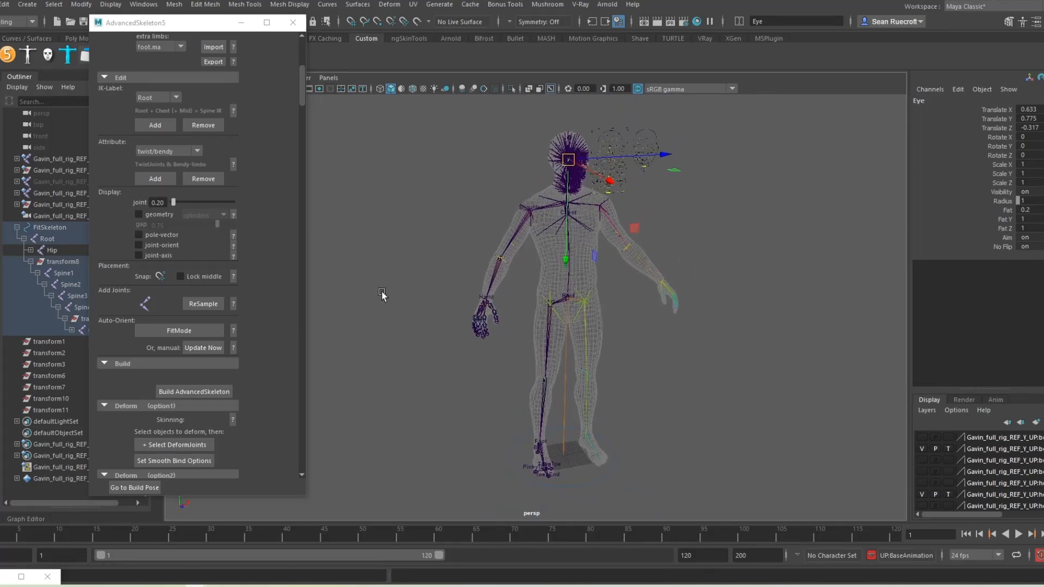
drag(168, 24, 147, 23)
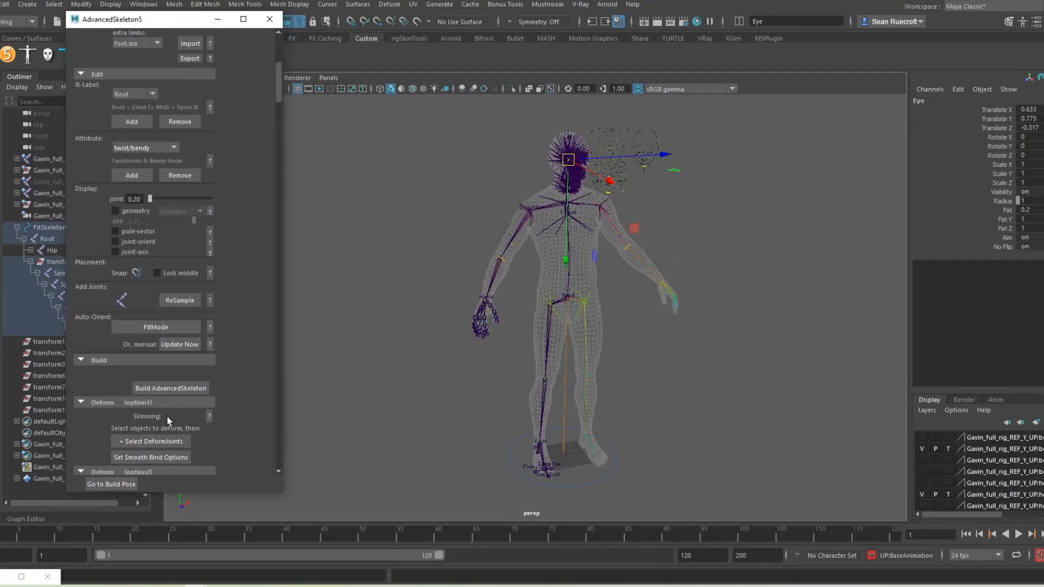
click(156, 389)
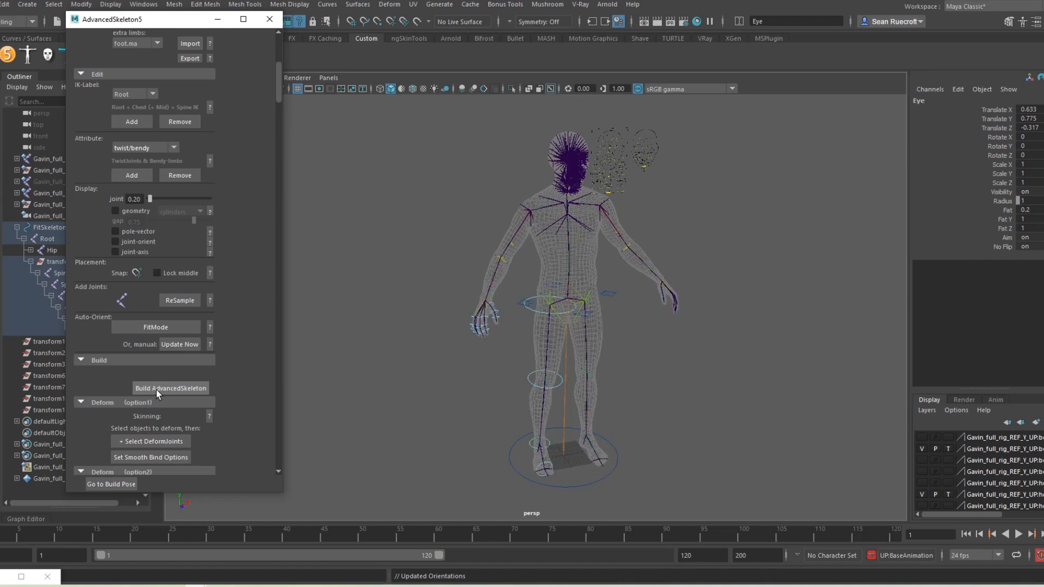
alt+drag(495, 388, 480, 423)
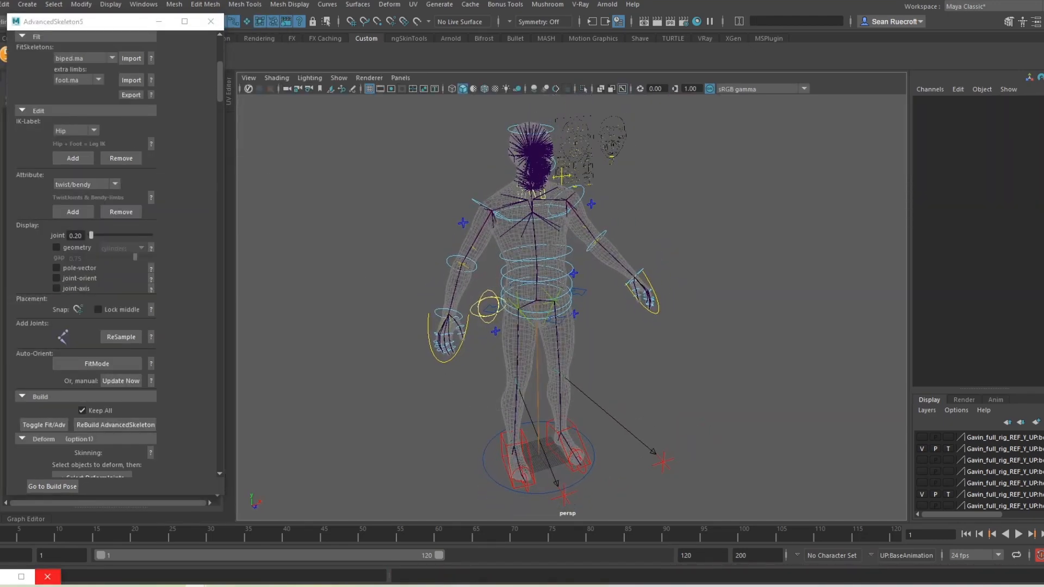
Step: Test the rig by lowering the RootX_M root control, then undo the move
scroll(530, 325, up, 4)
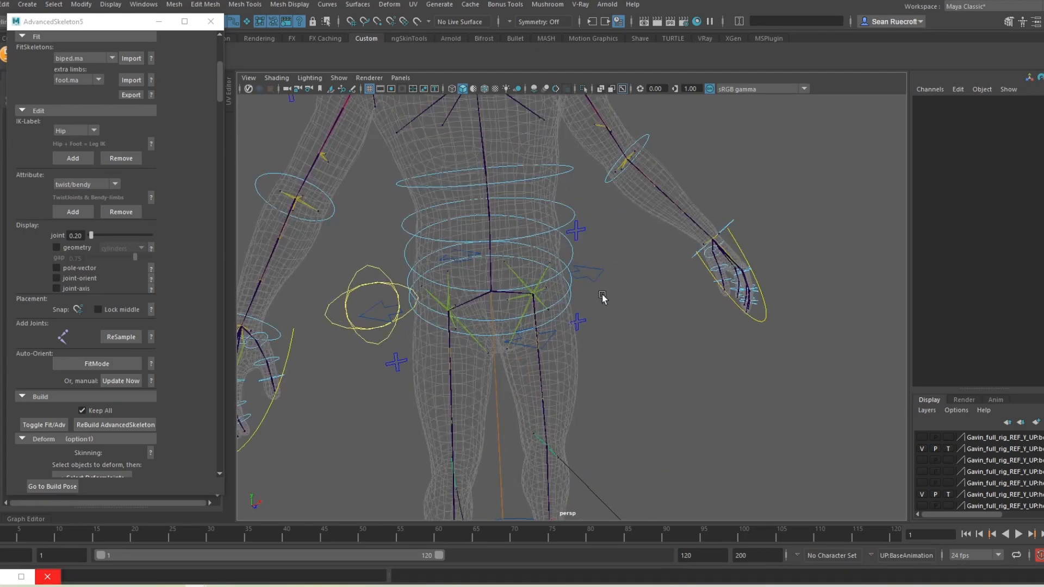
click(599, 274)
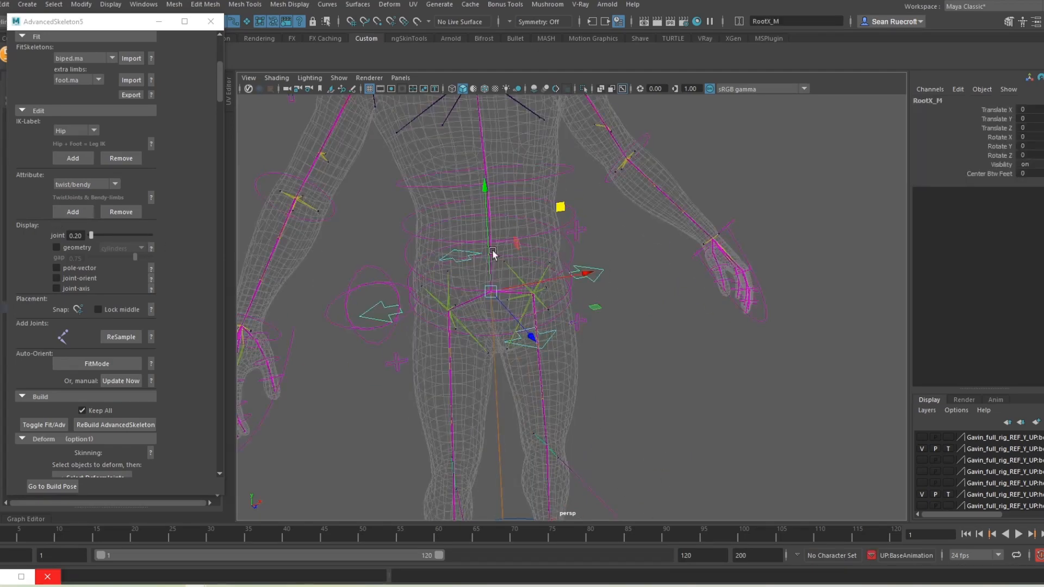
drag(487, 201, 494, 294)
scroll(495, 294, down, 4)
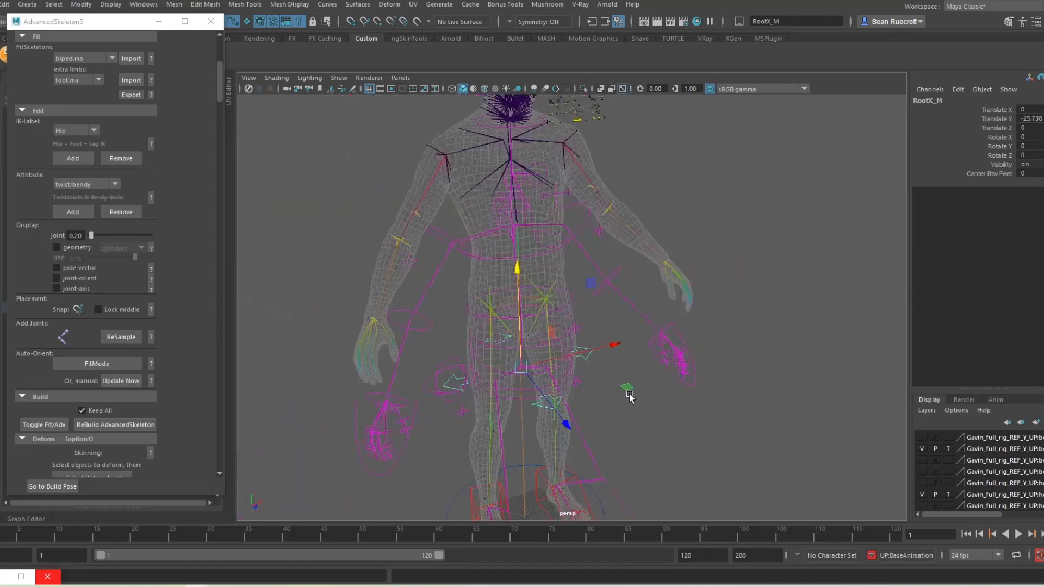
scroll(583, 298, up, 3)
alt+drag(583, 294, 544, 260)
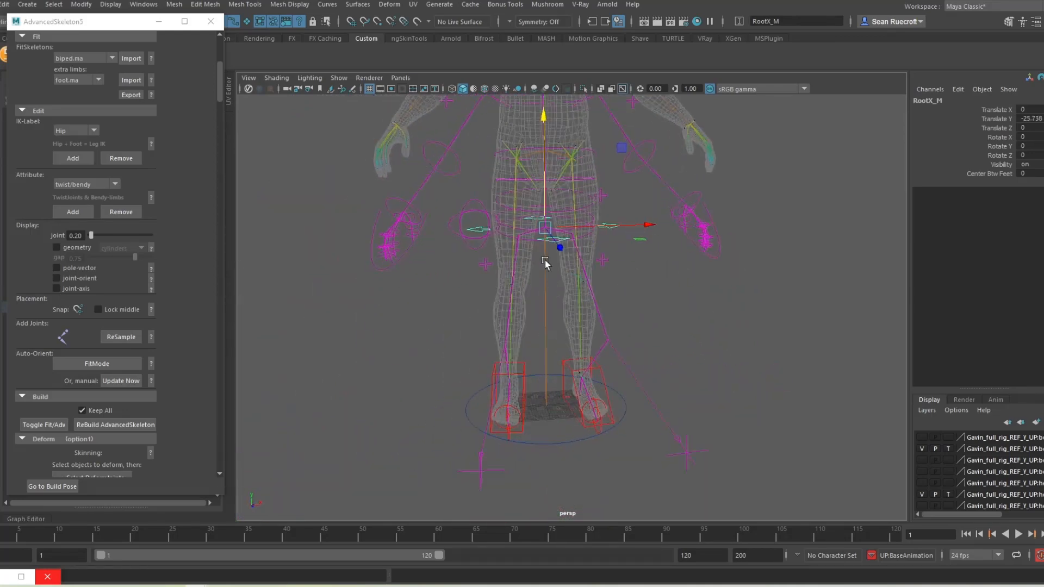
key(ctrl+z)
alt+middle_drag(586, 233, 624, 429)
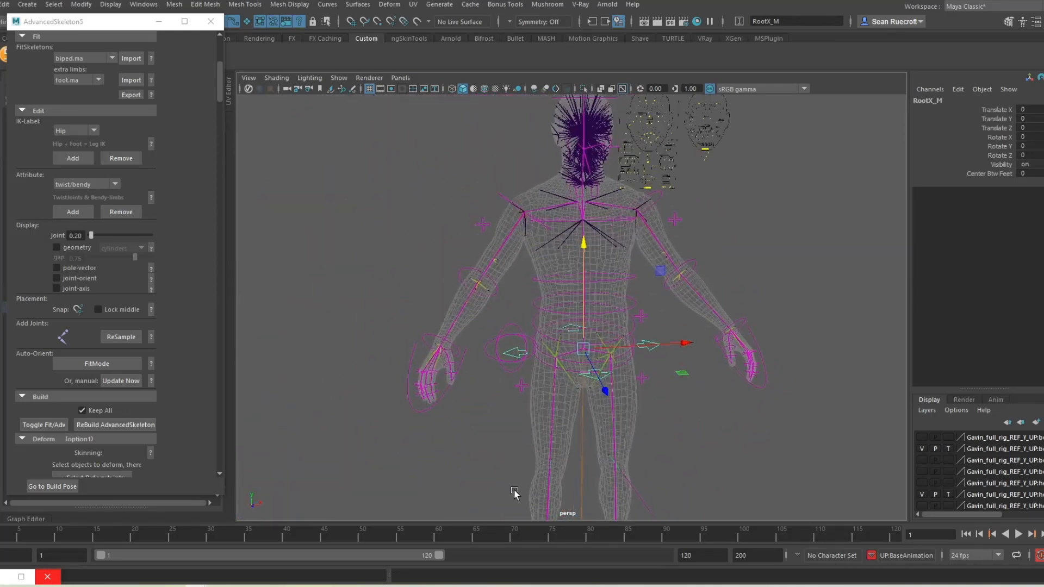
click(499, 430)
Step: Set FKIKArm_L FKIKBlend to 10 and raise IKArm_R beside the head, adjusting PoleArm_R
click(482, 224)
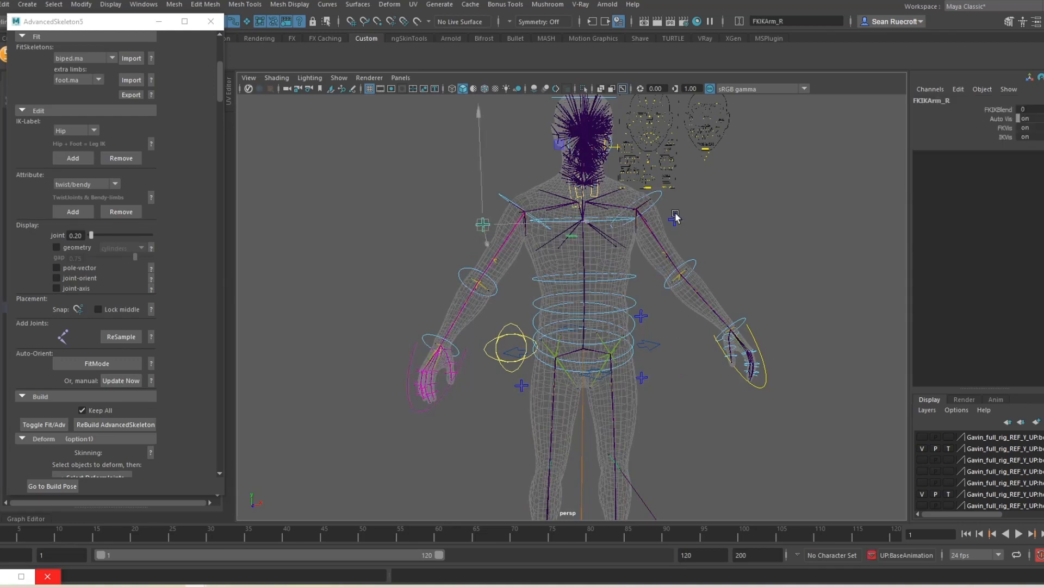
click(1001, 110)
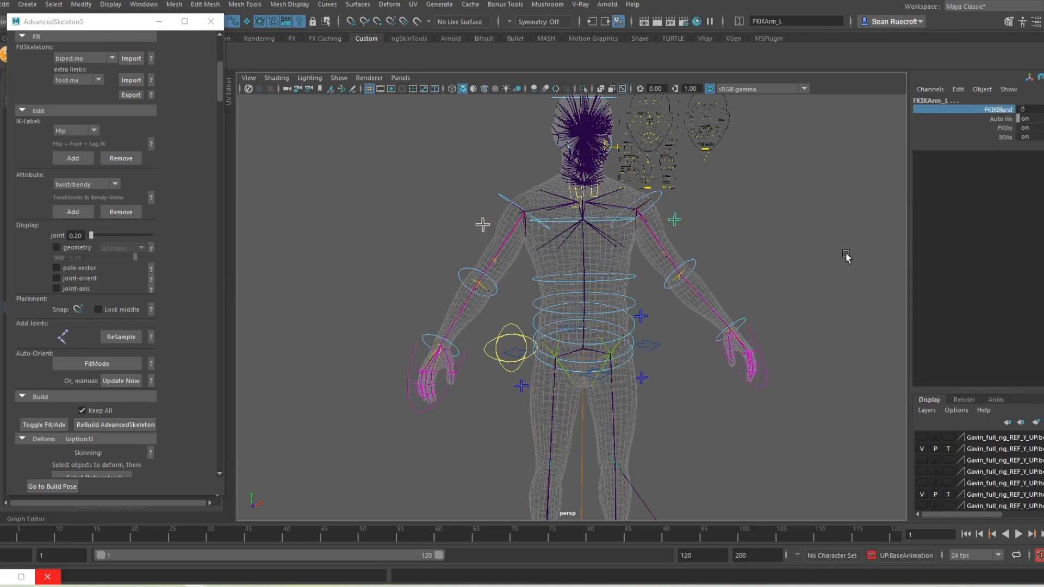
middle_drag(777, 261, 861, 251)
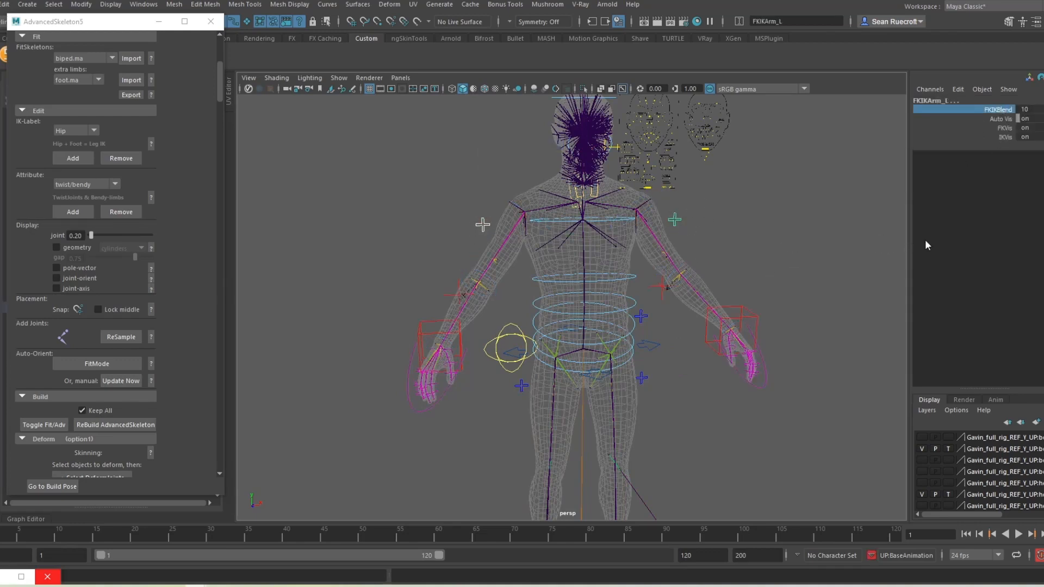
click(427, 333)
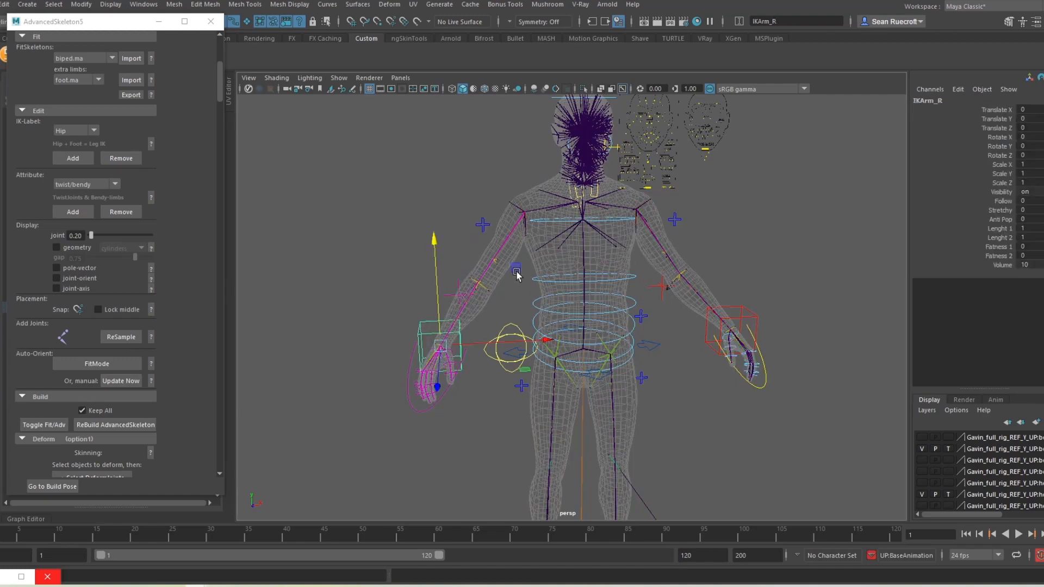
middle_drag(516, 275, 497, 97)
alt+drag(461, 296, 540, 312)
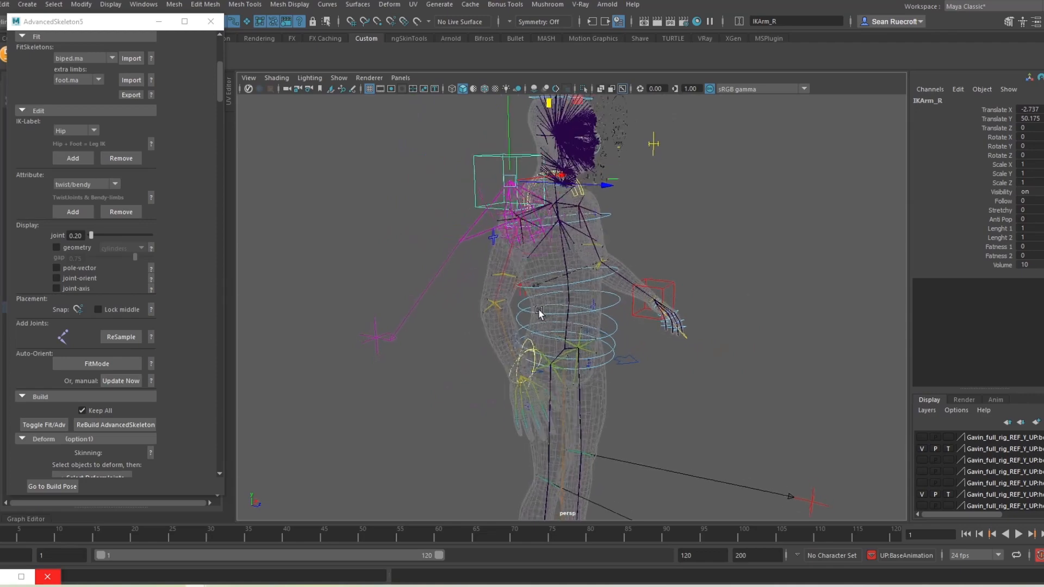
click(378, 336)
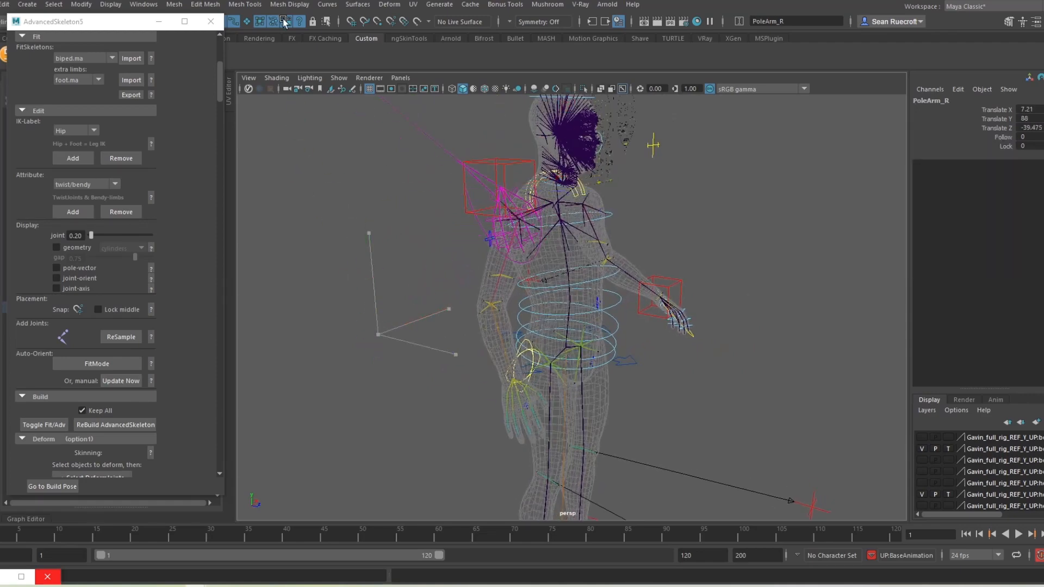
drag(284, 22, 368, 358)
alt+drag(589, 255, 498, 253)
key(ctrl+z)
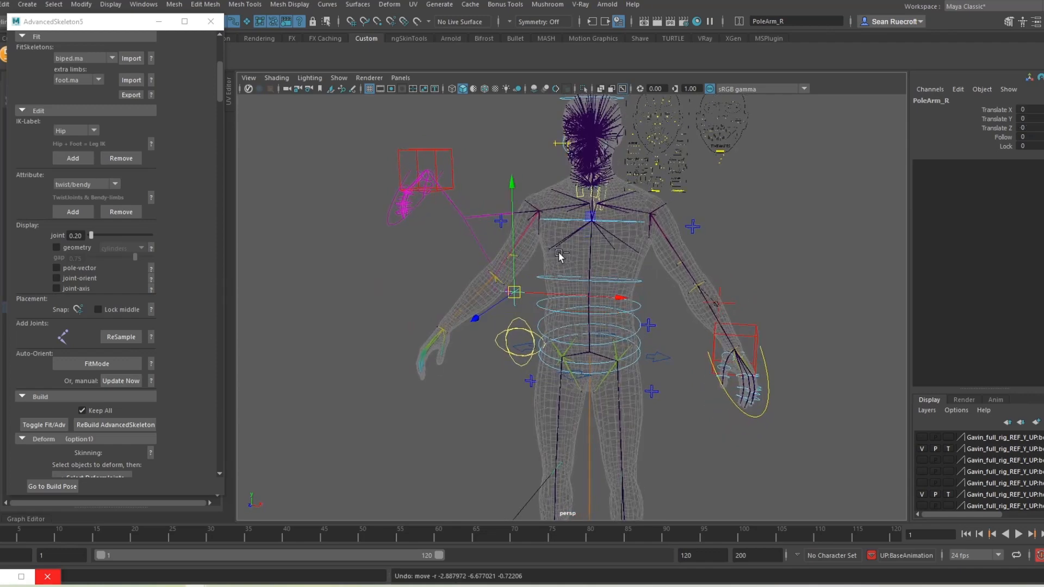
Step: Return IKArm_R to rest and test-curl the Fingers_R middle, ring, pinky and thumb, back to 0
key(ctrl+z)
alt+drag(473, 333, 411, 406)
alt+middle_drag(447, 418, 536, 346)
scroll(510, 352, up, 5)
scroll(510, 352, up, 3)
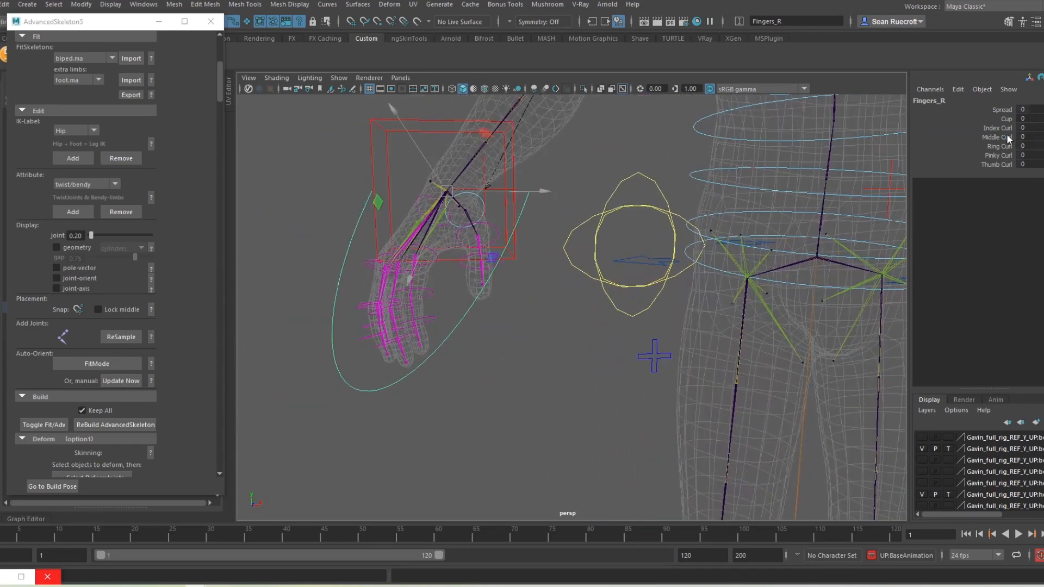
drag(1008, 139, 1002, 168)
middle_drag(605, 394, 640, 371)
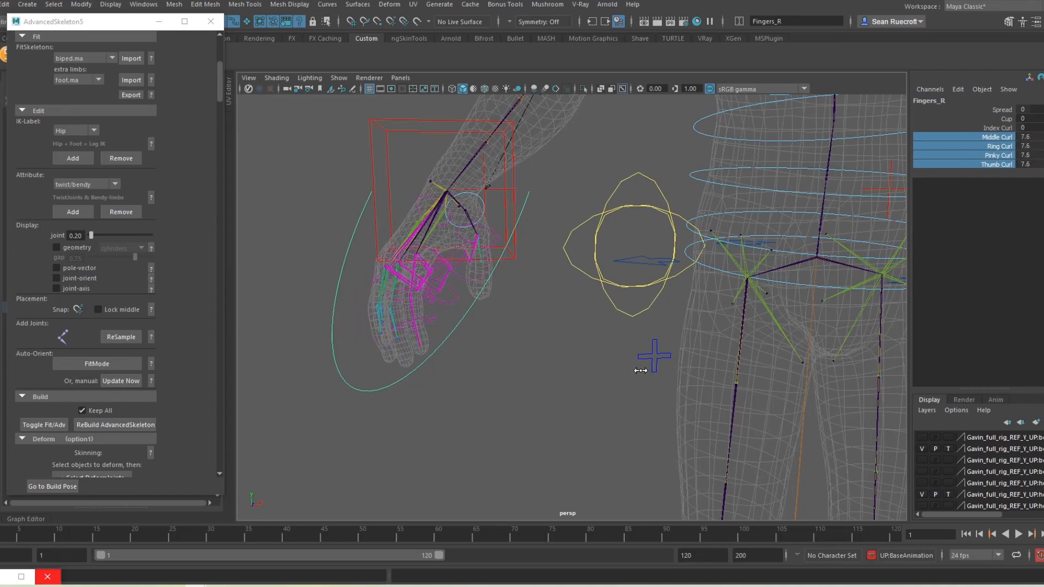
key(ctrl+z)
Step: Orbit around the rig to a front and then three-quarter view of the character
scroll(562, 365, down, 6)
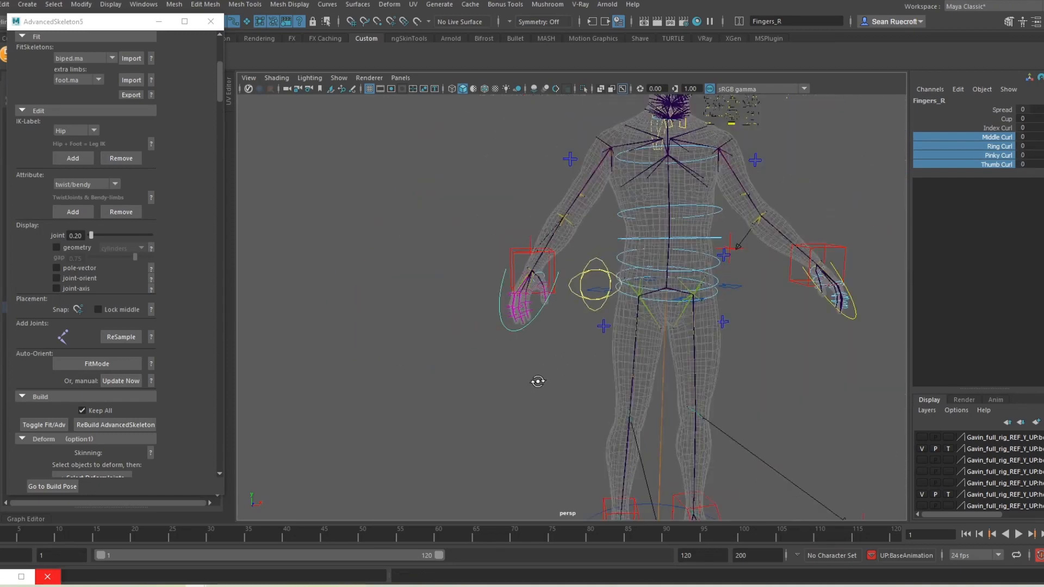
alt+drag(537, 382, 499, 396)
alt+middle_drag(636, 407, 540, 344)
scroll(520, 348, down, 6)
alt+drag(521, 348, 633, 348)
scroll(634, 347, up, 5)
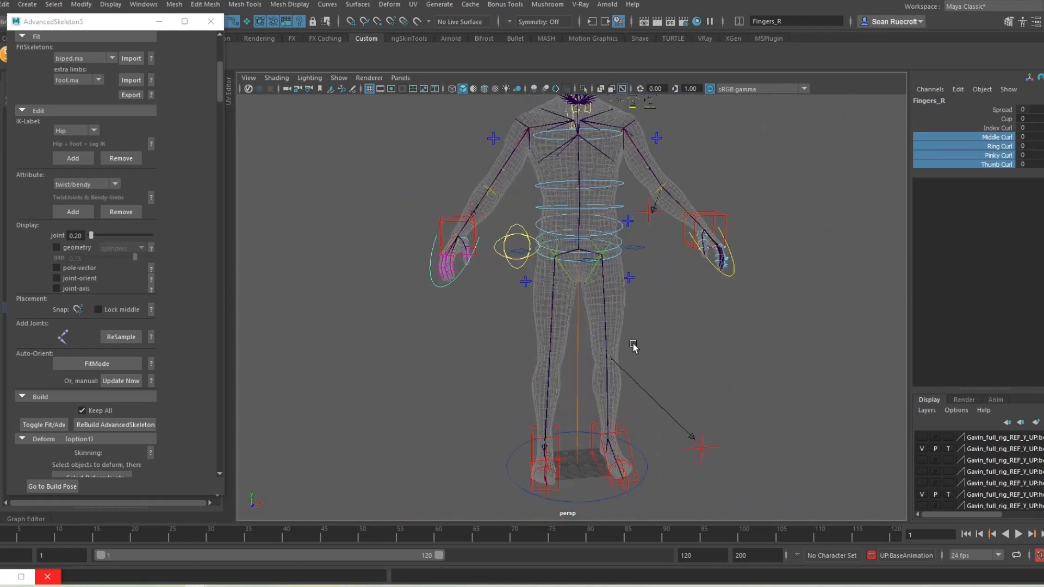
scroll(634, 346, down, 5)
alt+drag(435, 364, 504, 354)
scroll(574, 344, up, 5)
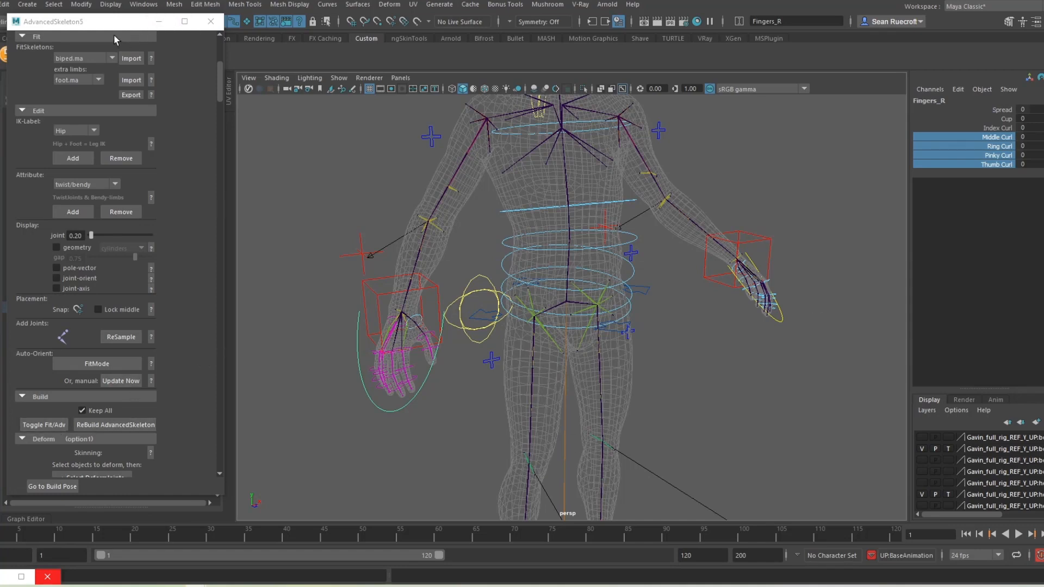
Step: Isolate the rig Group and toggle it back to its fit skeleton
drag(113, 22, 232, 31)
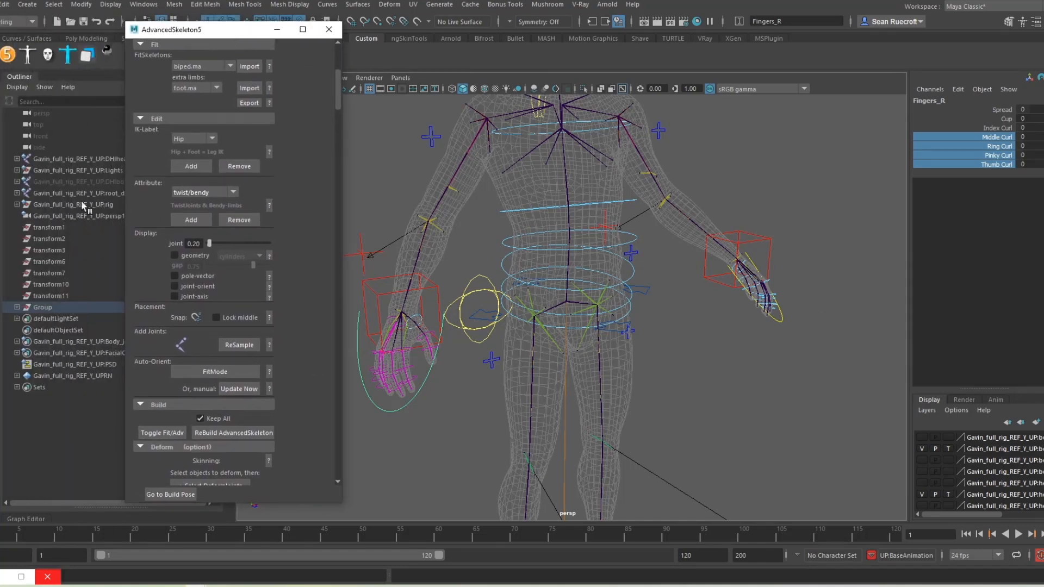
click(50, 307)
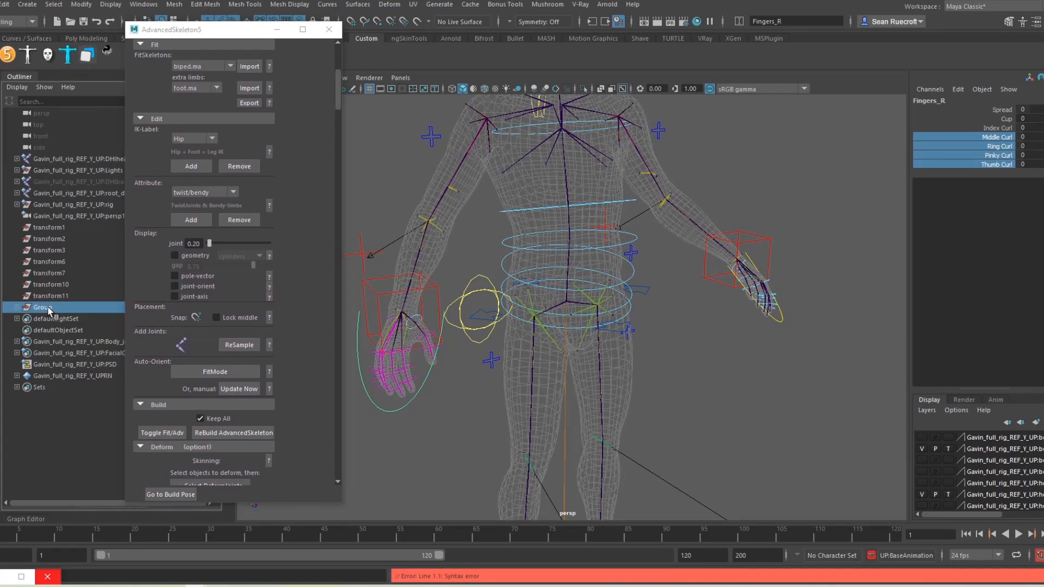
click(582, 90)
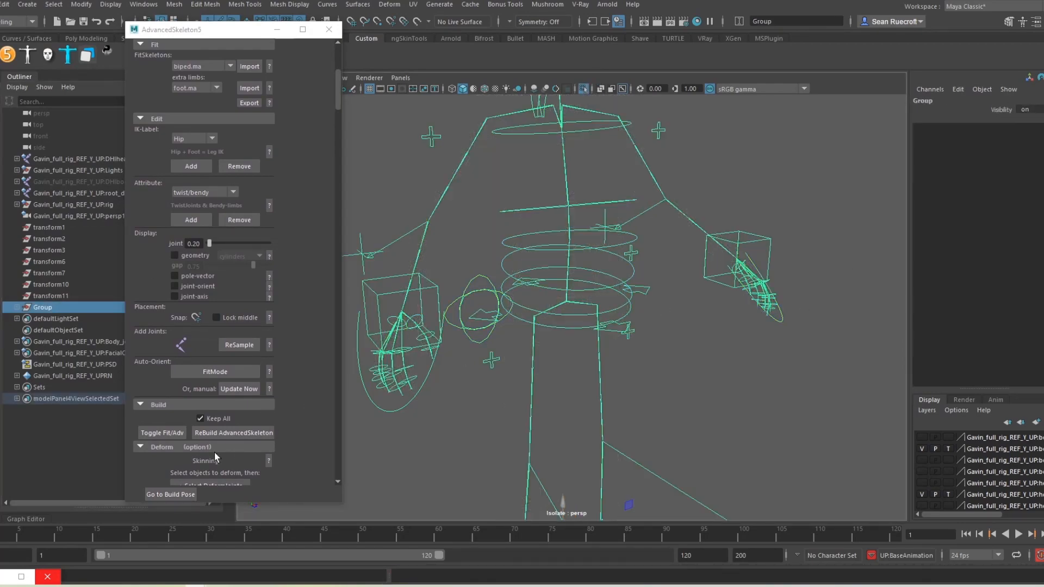
click(155, 433)
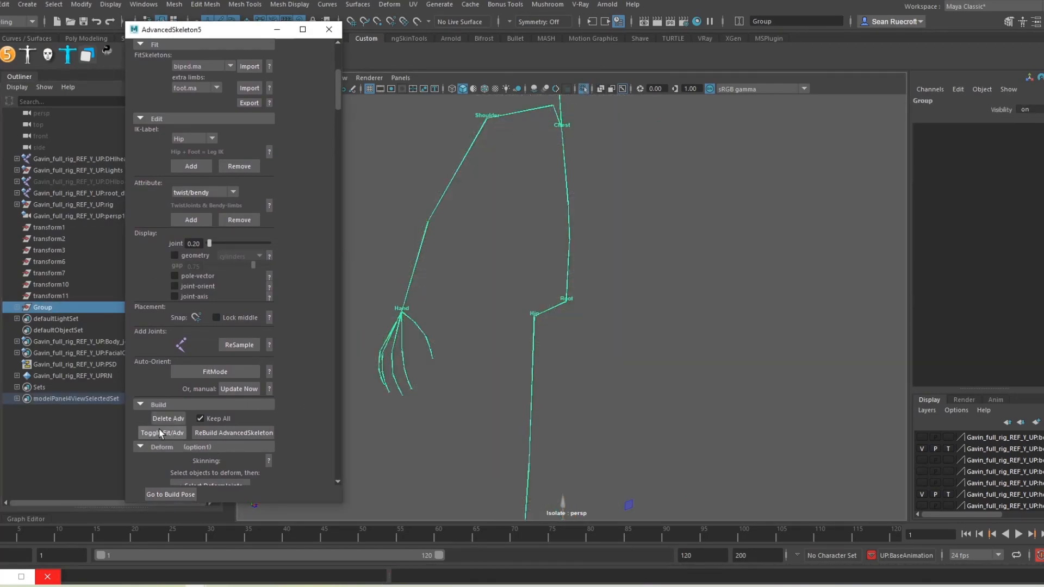
scroll(605, 373, down, 4)
click(644, 357)
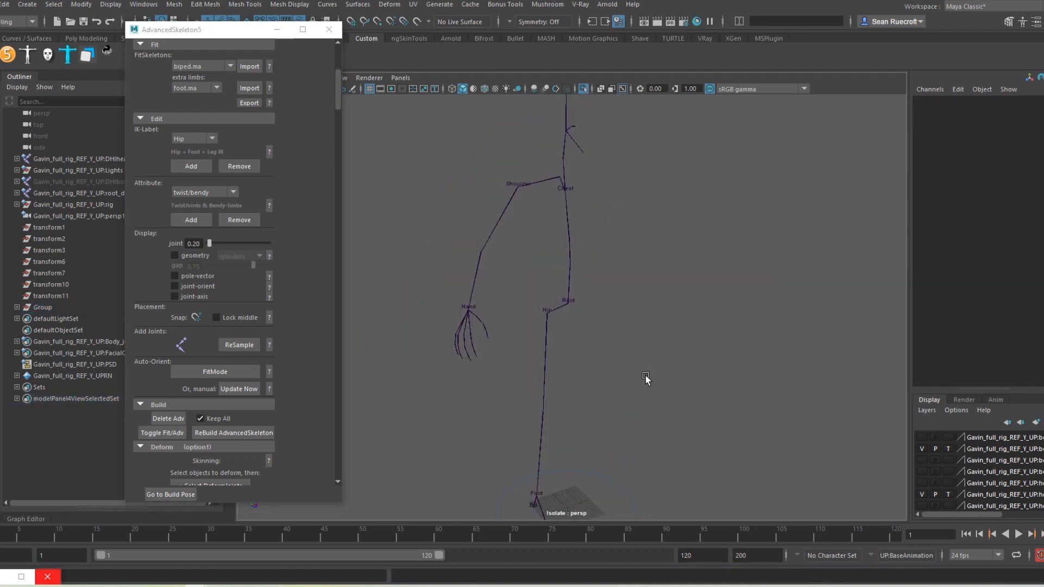
alt+drag(643, 374, 556, 408)
alt+drag(543, 248, 592, 280)
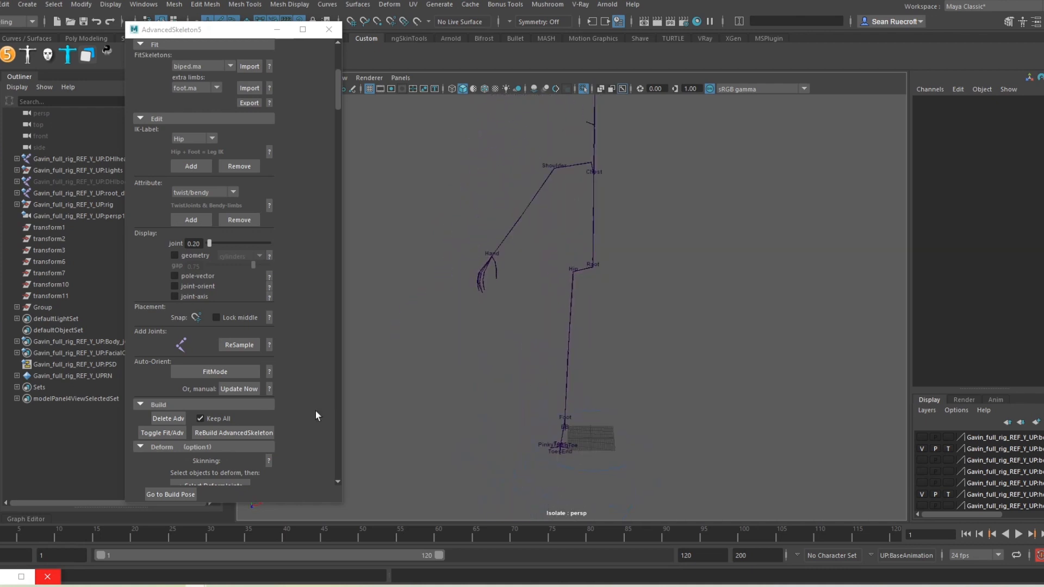
Step: Rebuild AdvancedSkeleton from the fit skeleton and select the referenced Lights node
click(221, 433)
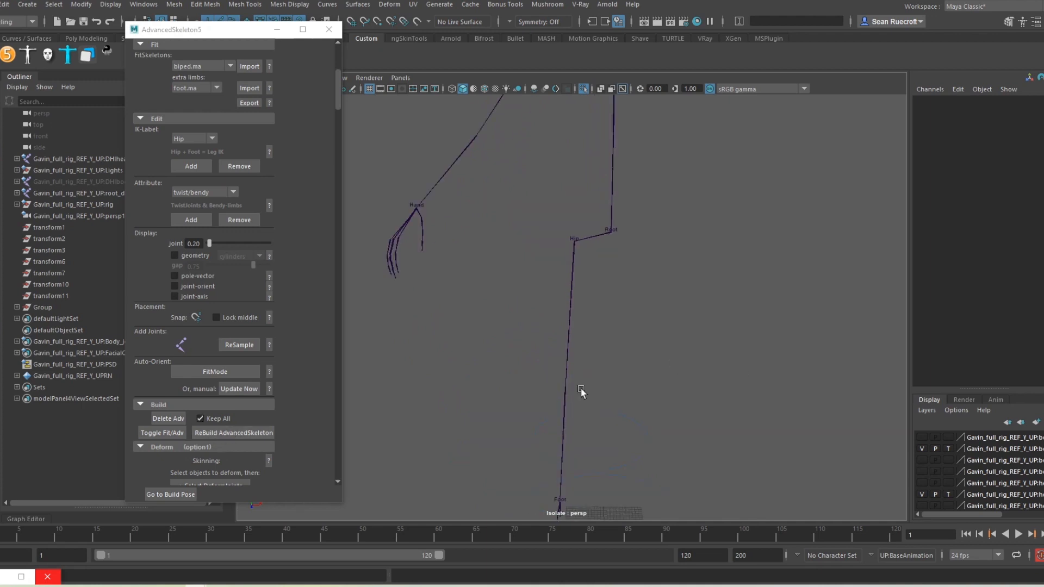
alt+middle_drag(685, 352, 700, 433)
alt+drag(699, 433, 652, 406)
scroll(652, 399, down, 3)
alt+middle_drag(655, 381, 672, 348)
scroll(675, 371, up, 3)
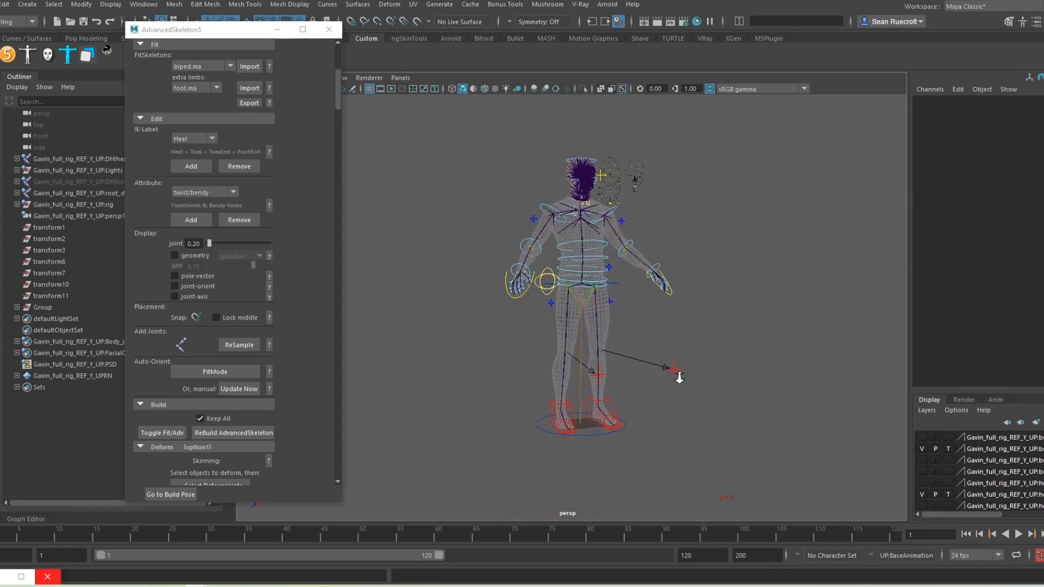
click(50, 171)
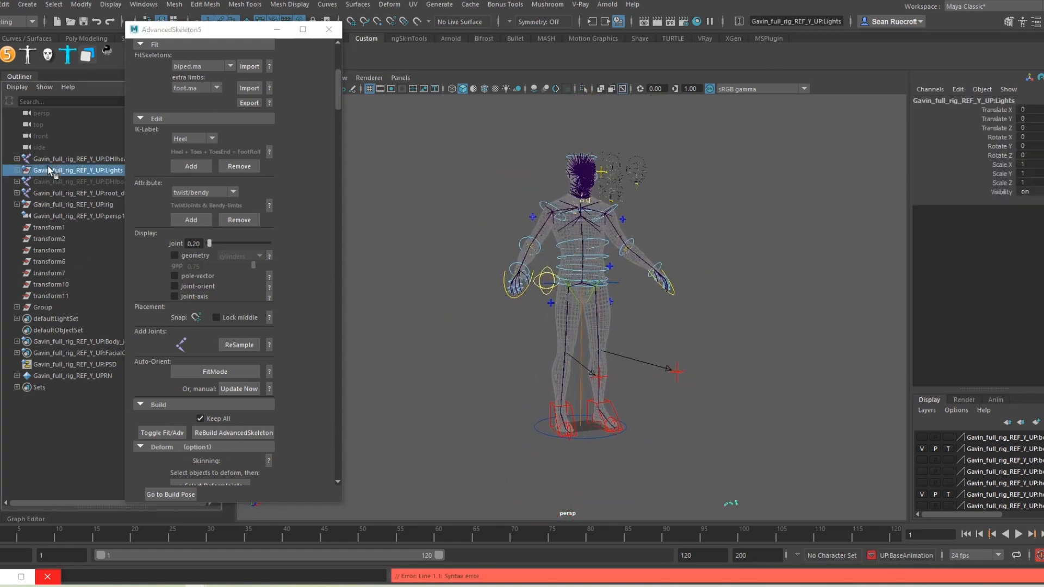
Step: Remove the Gavin_full_rig_REF_Y_UP reference via the Lights node and close the AdvancedSkeleton5 window
right_click(50, 170)
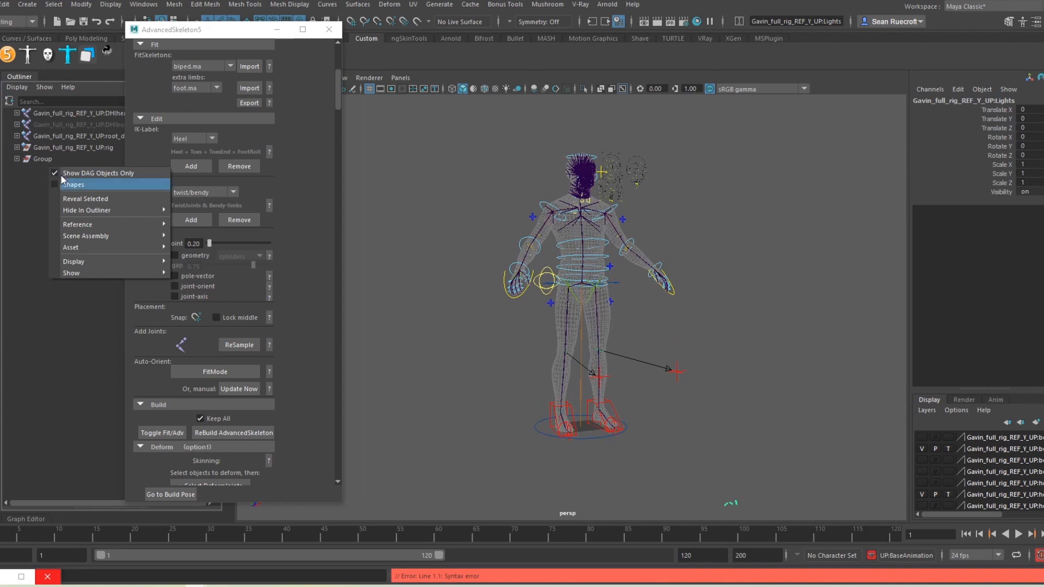
click(8, 102)
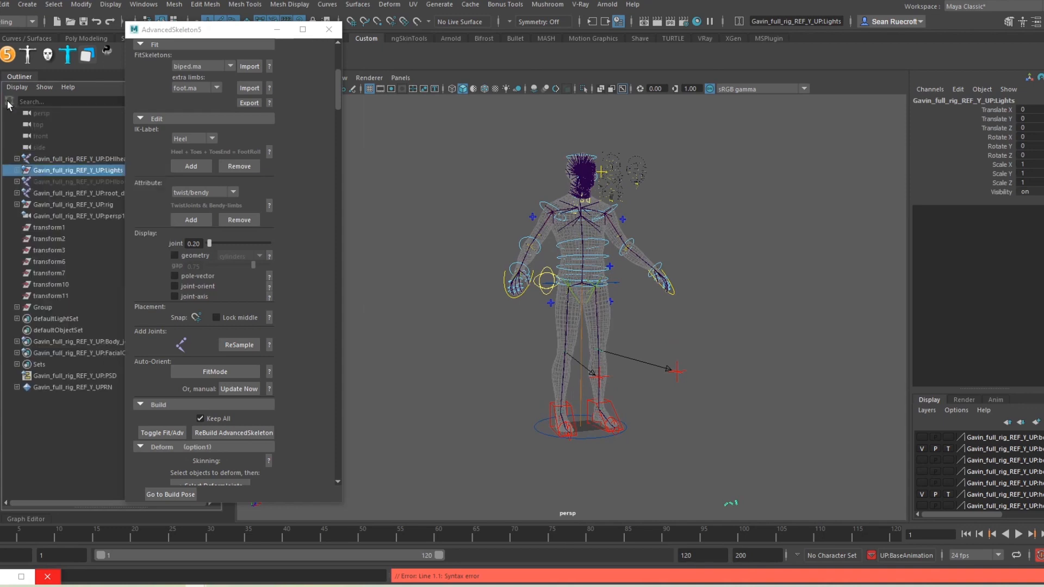
right_click(51, 168)
mouse_move(102, 223)
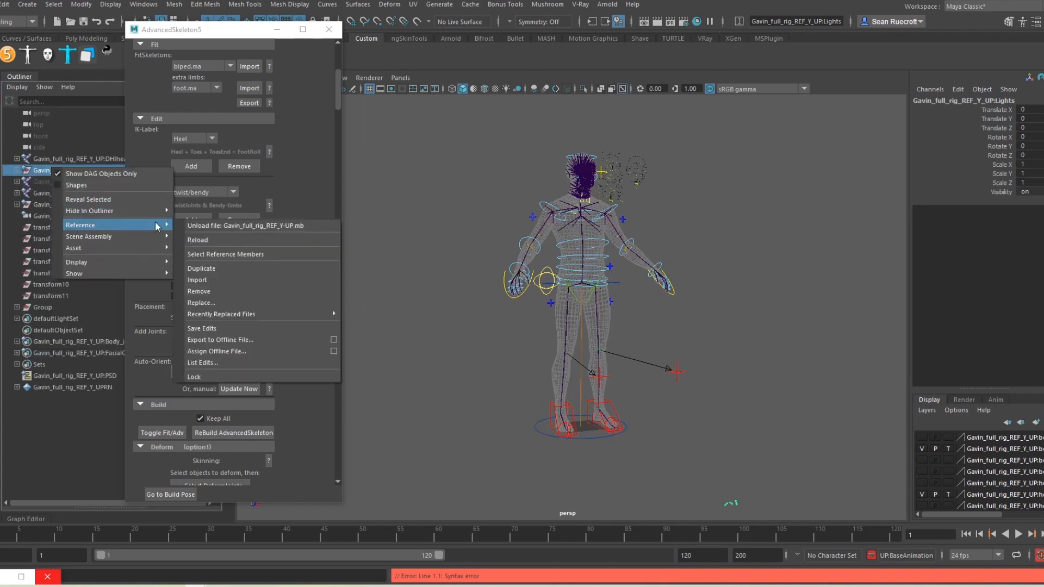
click(214, 292)
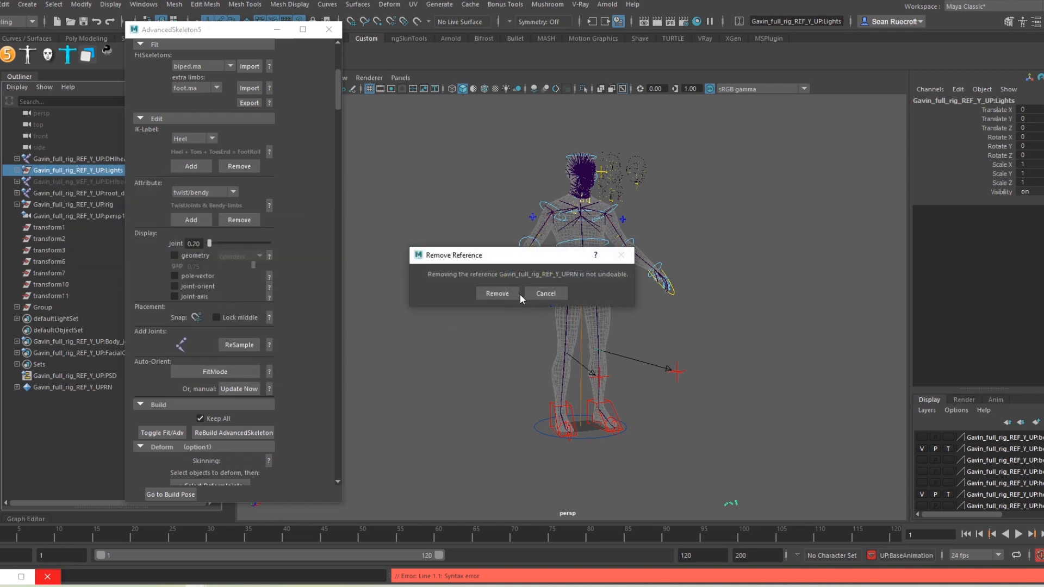
click(501, 294)
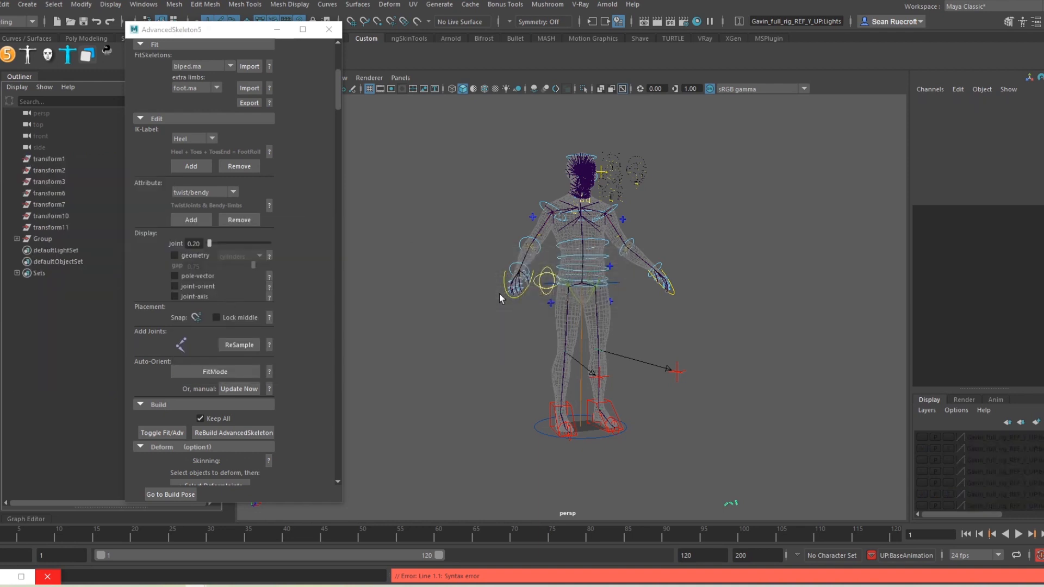
click(329, 29)
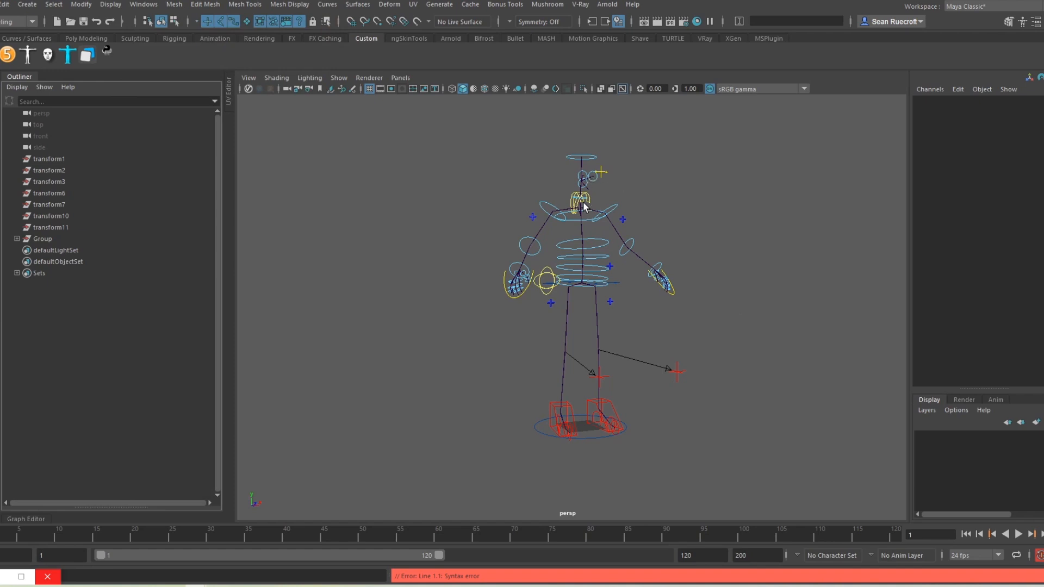
Step: Create a HumanIK character definition, Character1, from the HumanIK panel
scroll(680, 315, up, 3)
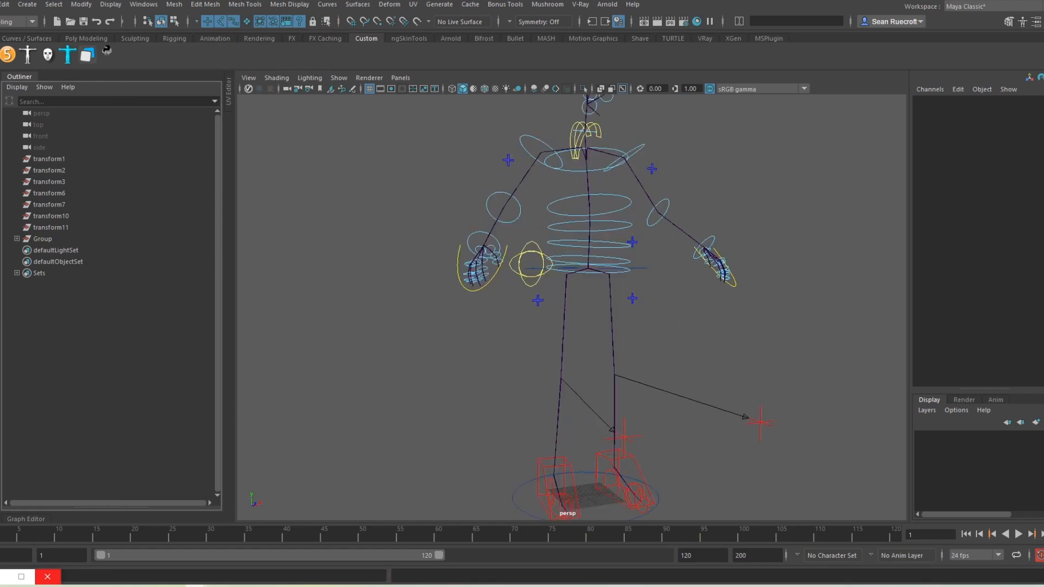
click(1023, 22)
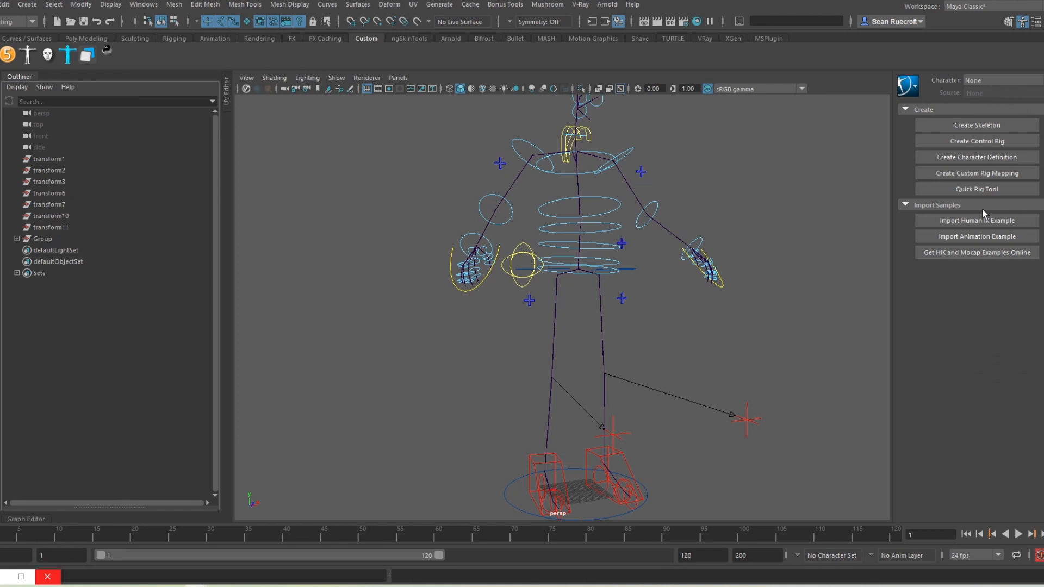
click(971, 159)
mouse_move(734, 344)
alt+mouse_down()
mouse_move(710, 356)
mouse_move(723, 353)
alt+mouse_up()
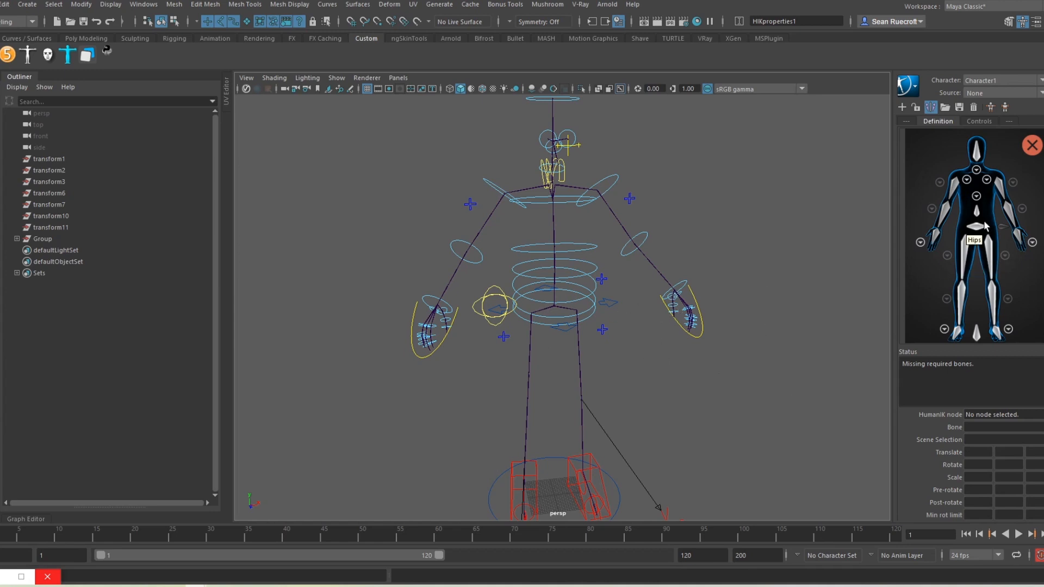
Step: Delete the leftover transform1 to transform11 nodes from the Outliner
scroll(555, 308, up, 10)
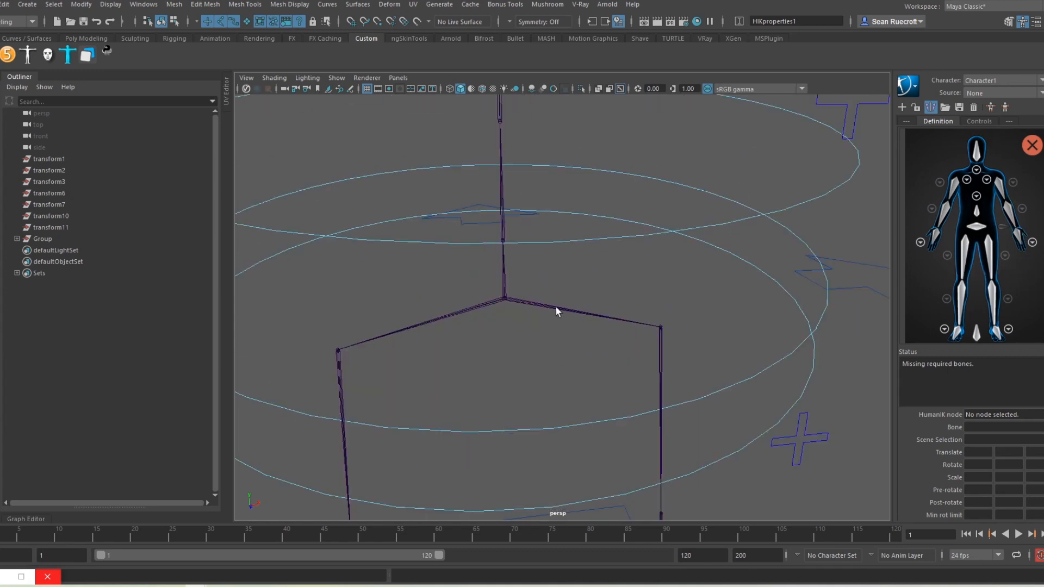
click(506, 301)
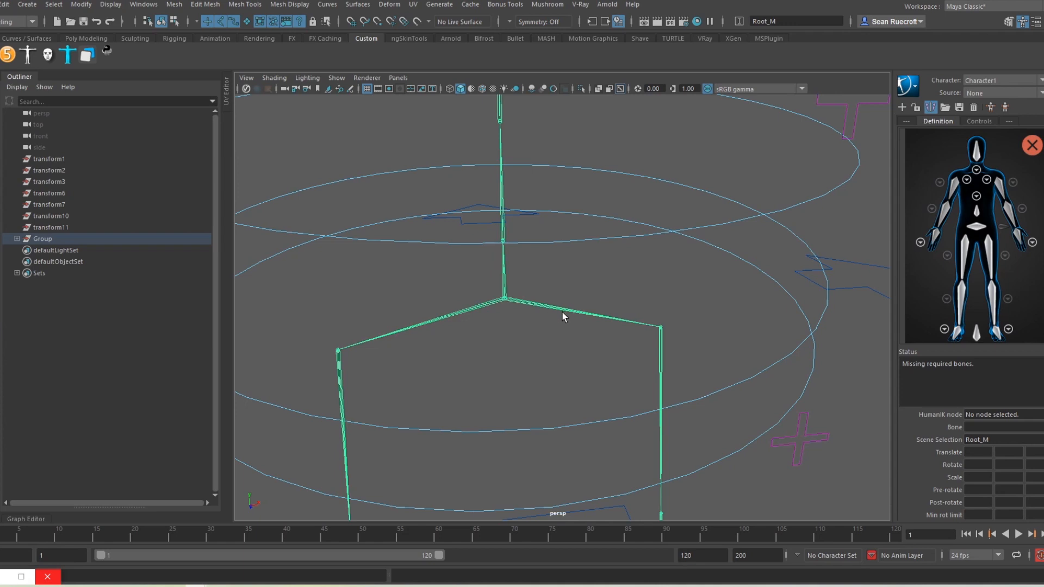
click(56, 159)
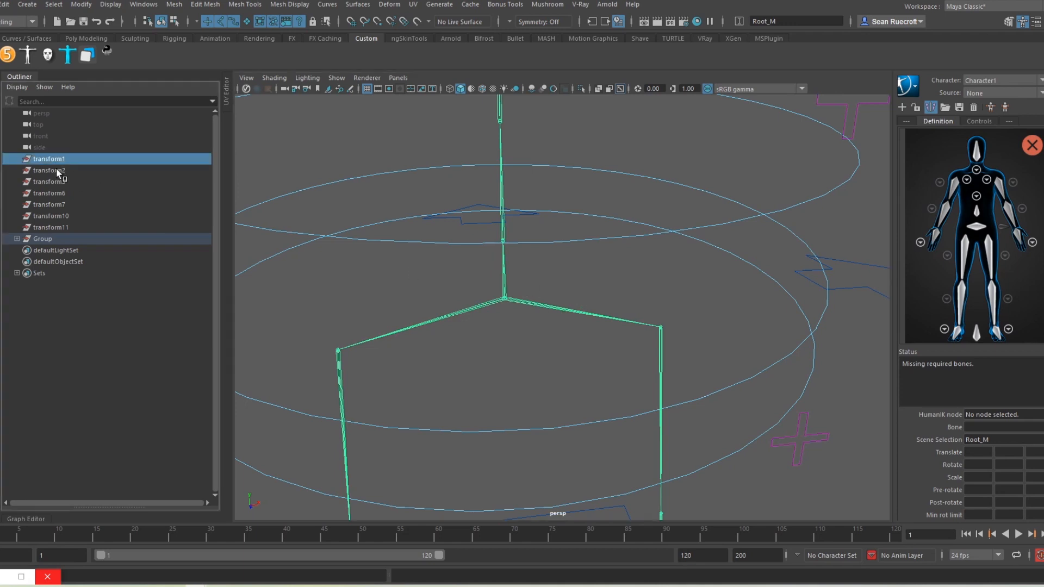
shift+click(57, 224)
key(Delete)
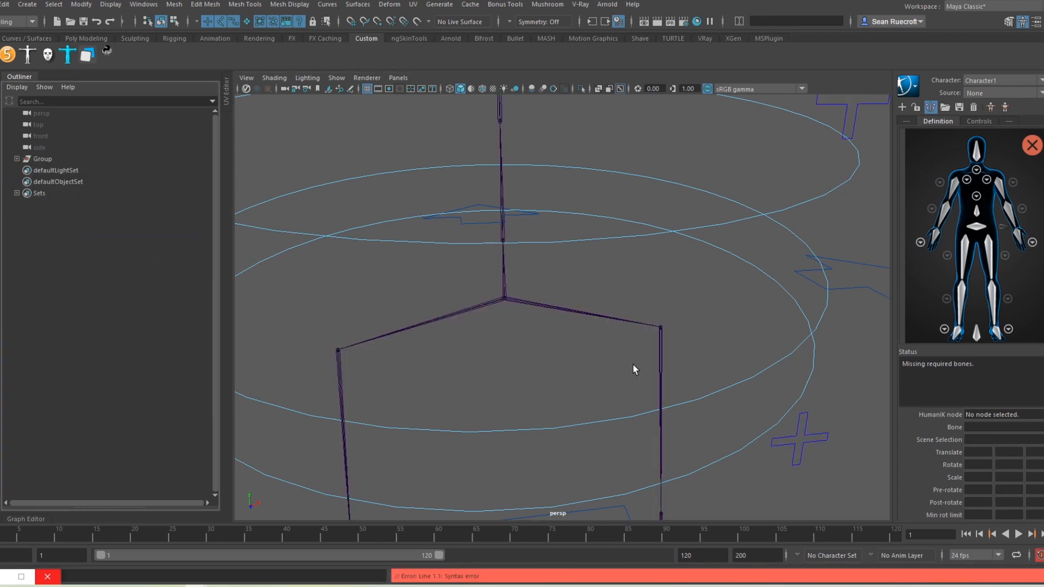
Step: Assign Root_M to HumanIK Hips and Hip_L to LeftUpLeg
click(504, 301)
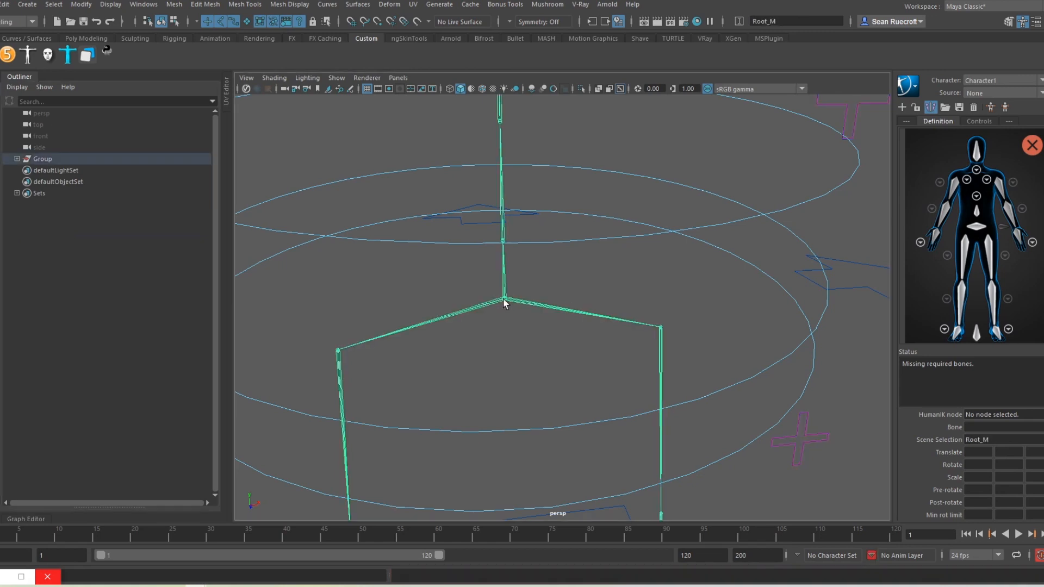
right_click(981, 232)
click(986, 237)
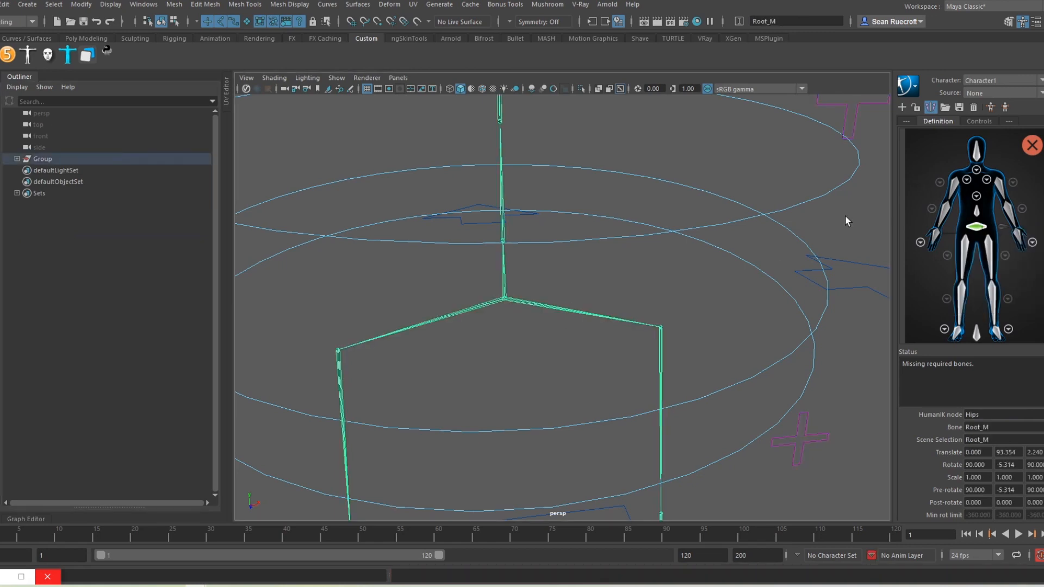
click(663, 347)
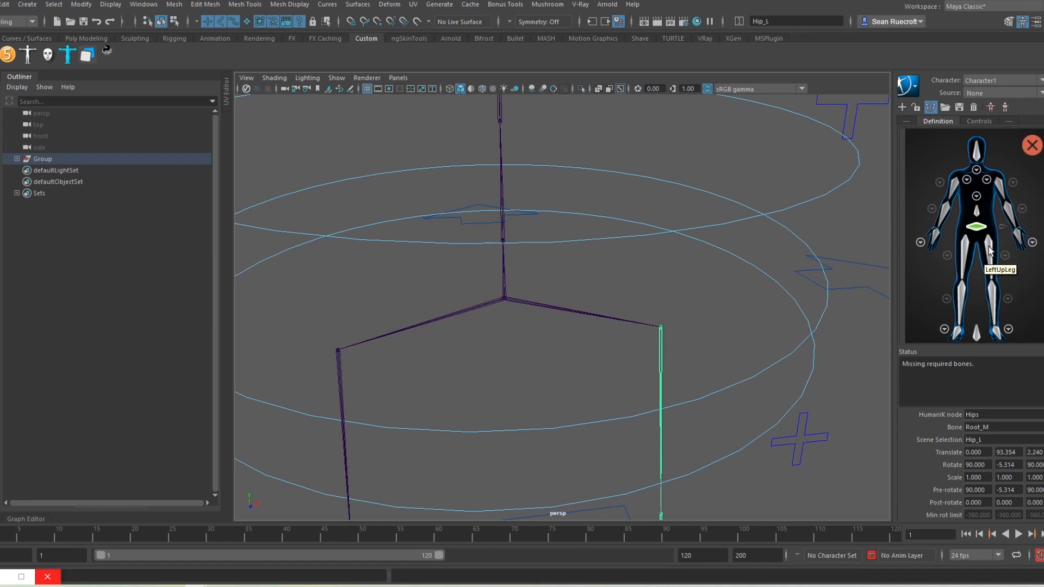
right_click(990, 251)
click(995, 256)
Step: Map Knee_L to LeftLeg and Ankle_L to LeftFoot
key(f)
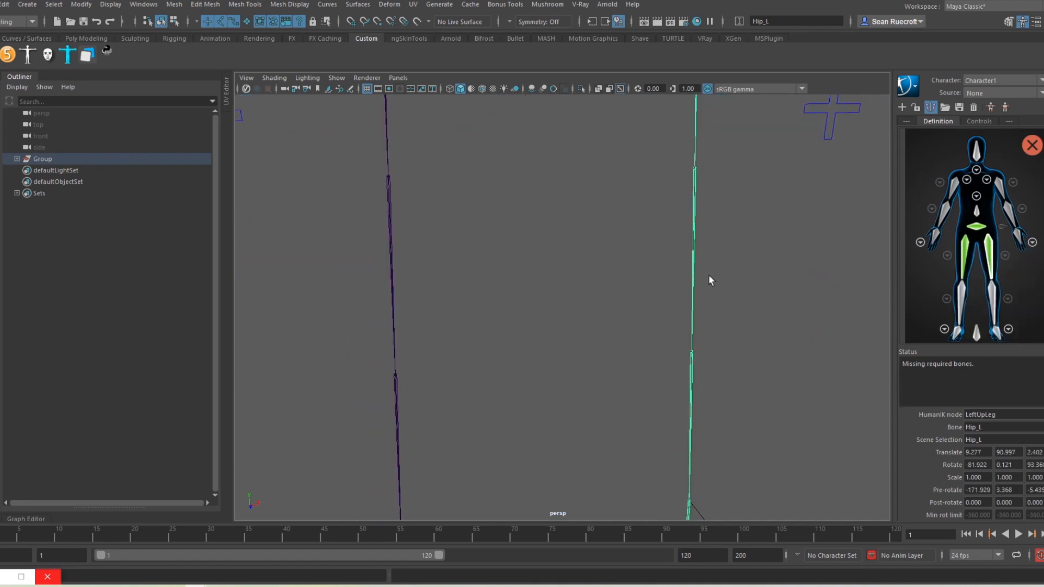
scroll(722, 375, down, 5)
alt+drag(722, 375, 760, 358)
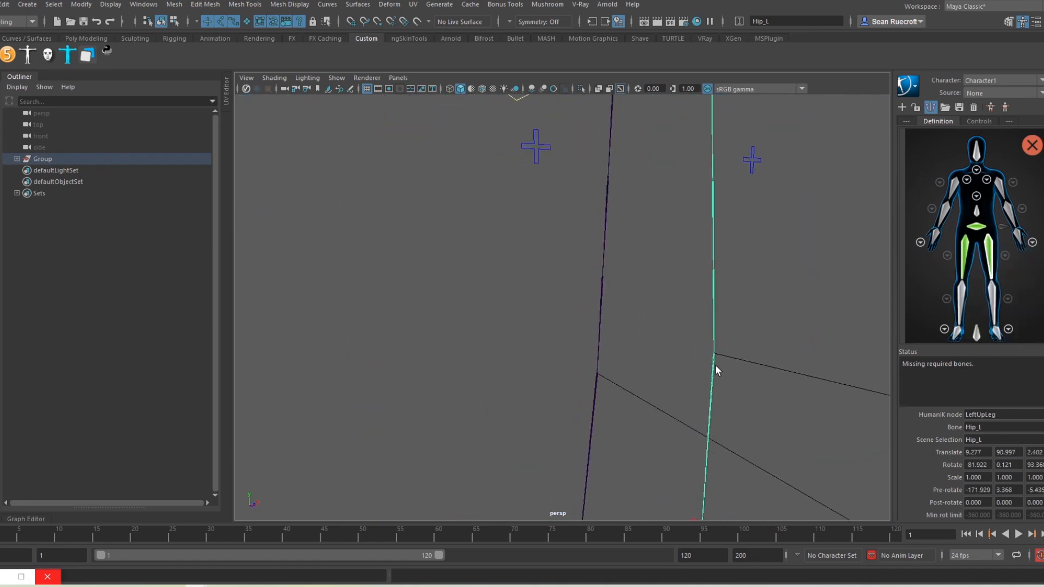
click(713, 366)
right_click(992, 298)
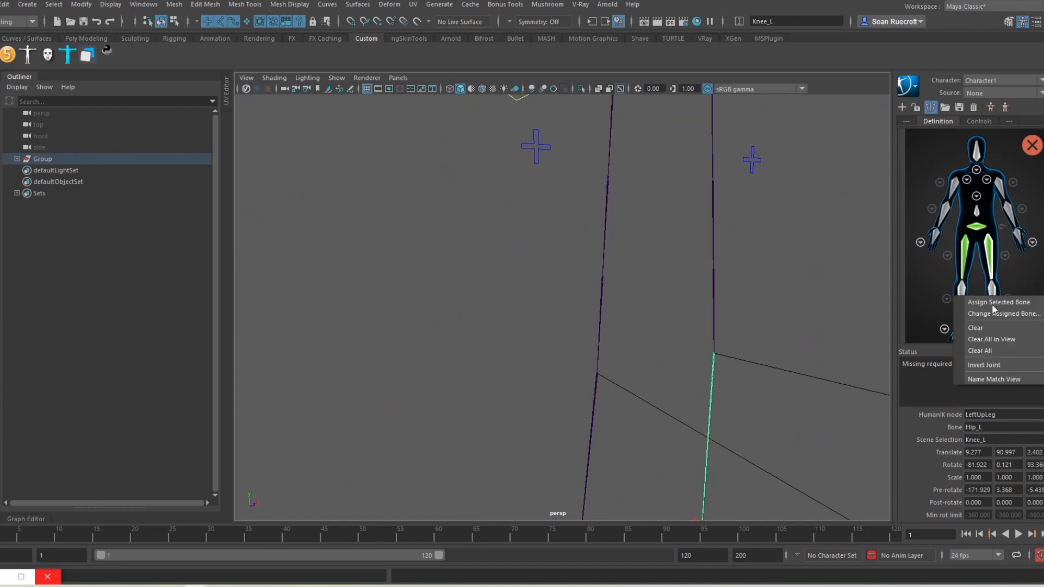
click(993, 305)
alt+middle_drag(807, 422, 752, 217)
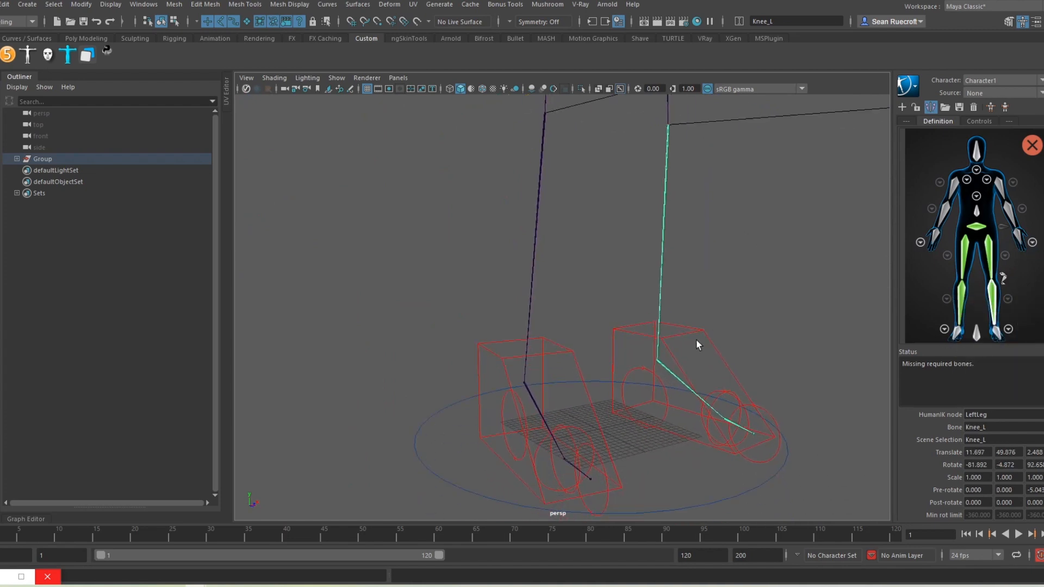
click(666, 370)
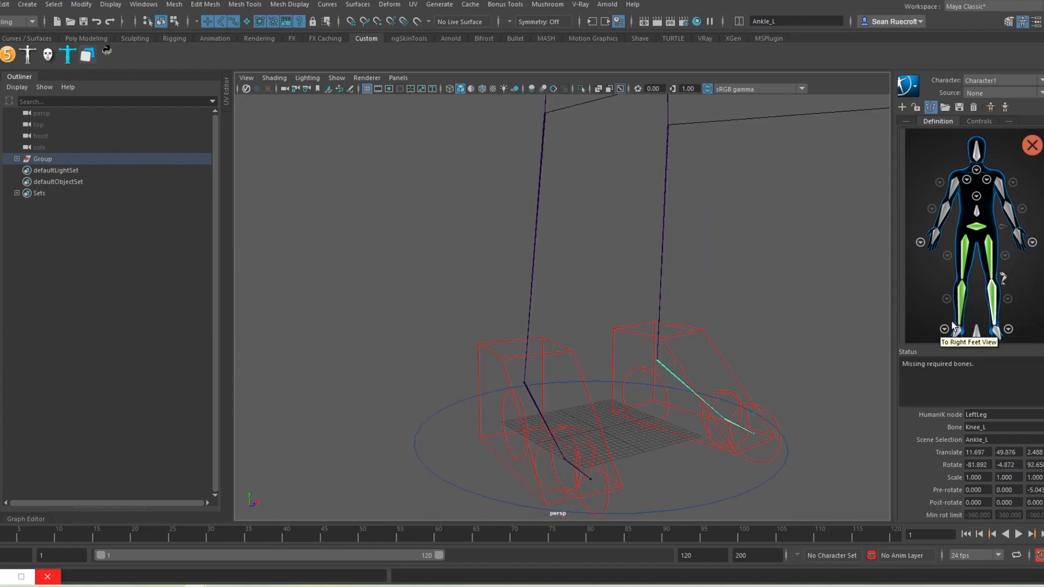
right_click(995, 332)
click(996, 340)
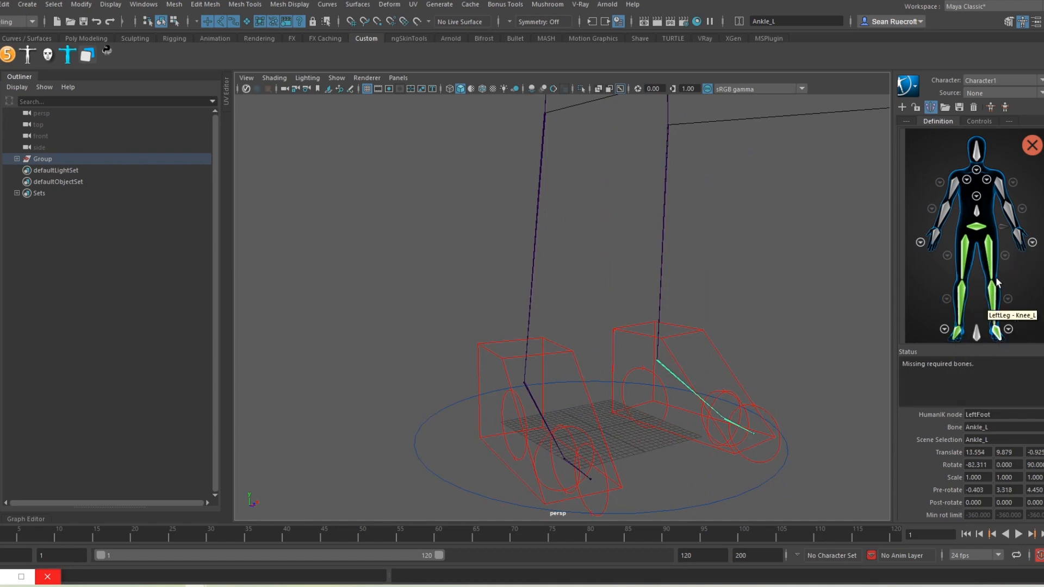
alt+middle_drag(746, 206, 726, 543)
alt+middle_drag(592, 283, 571, 318)
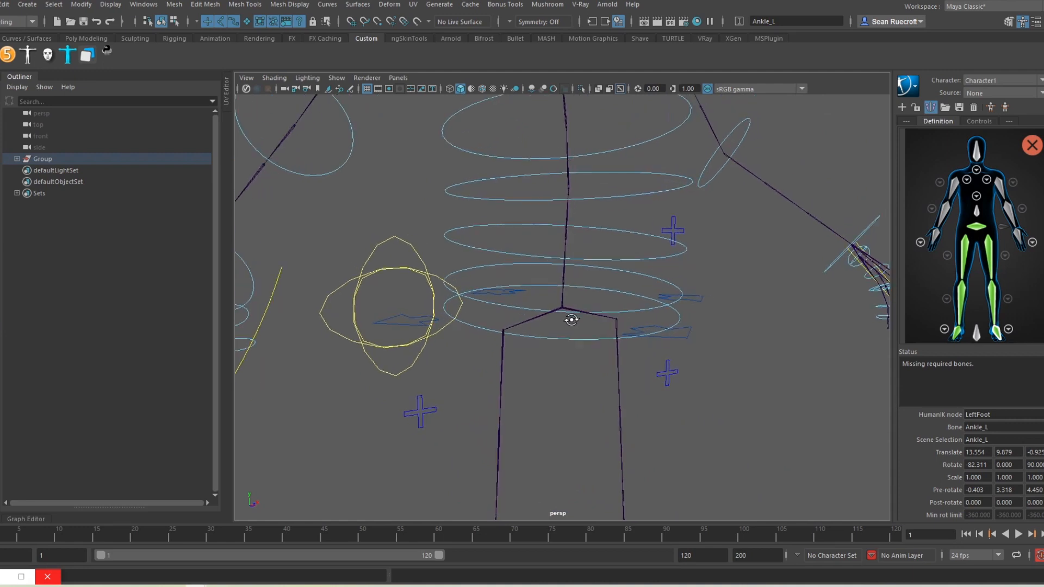
Step: Map Spine1_M to the HumanIK Spine slot and Spine2_M to Spine1
scroll(566, 309, up, 4)
scroll(567, 309, up, 3)
click(554, 223)
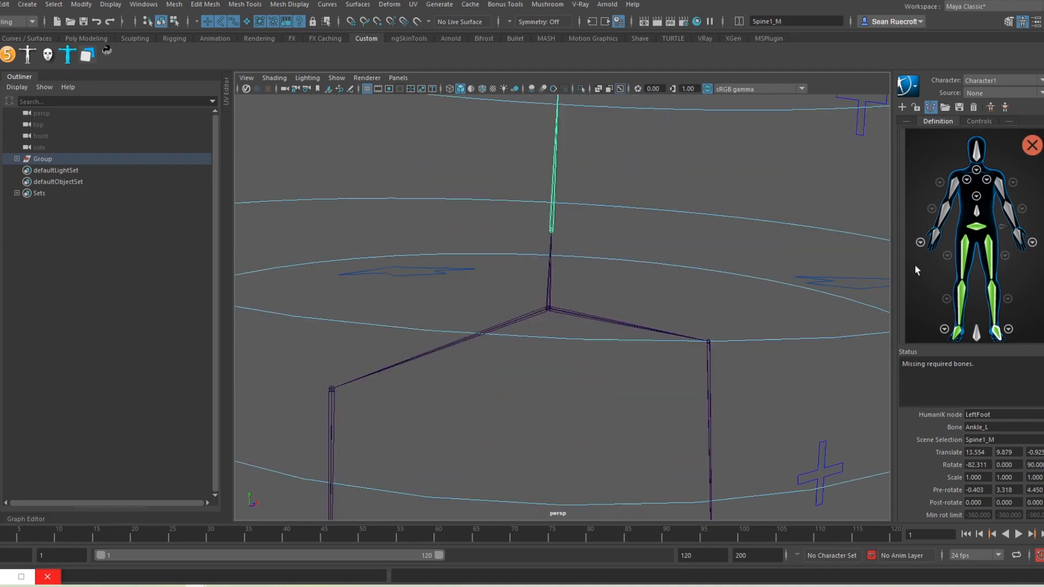
click(977, 213)
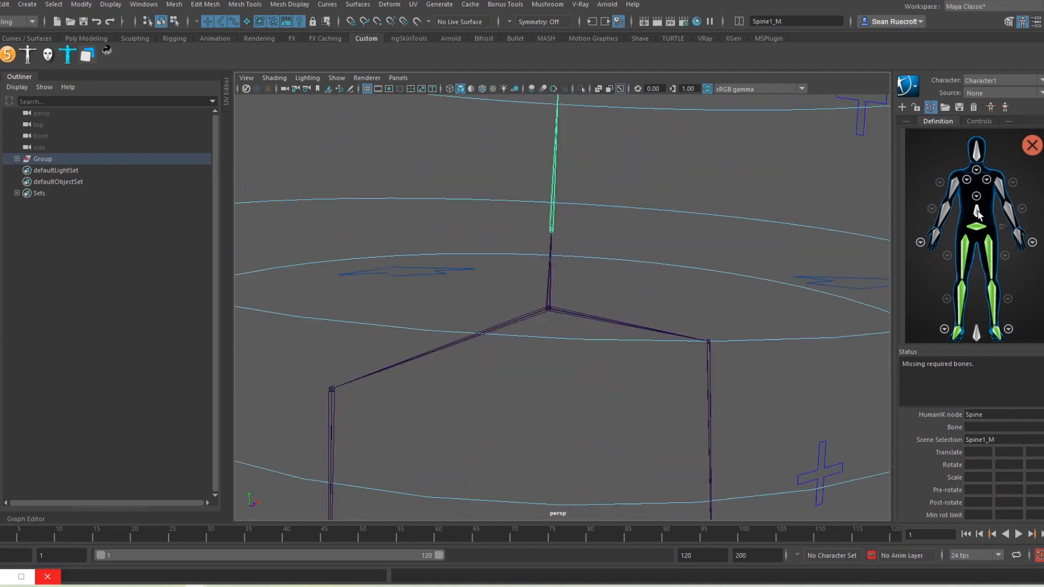
right_click(977, 215)
click(983, 221)
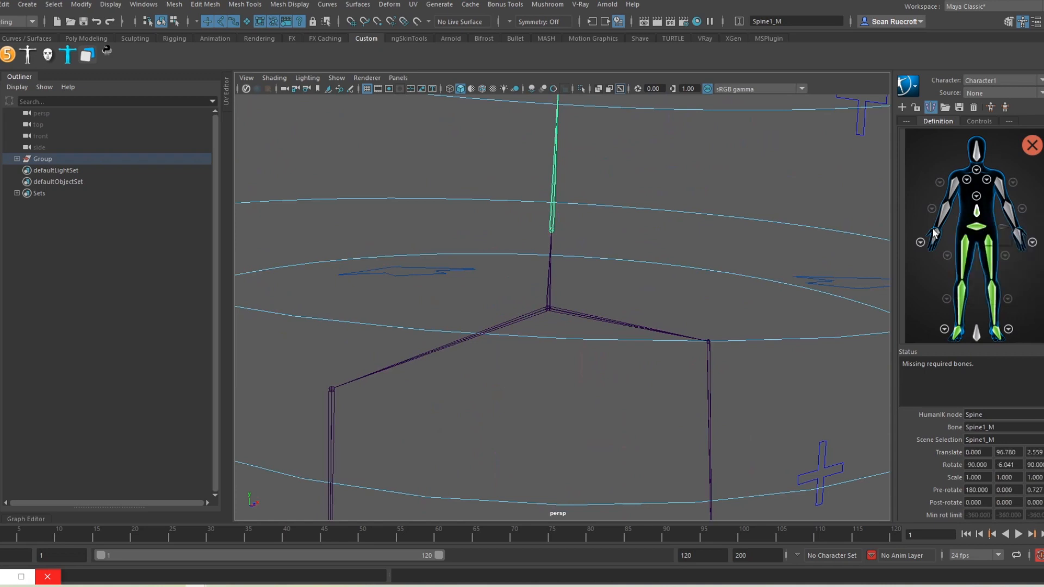
alt+middle_drag(456, 126, 461, 286)
click(566, 250)
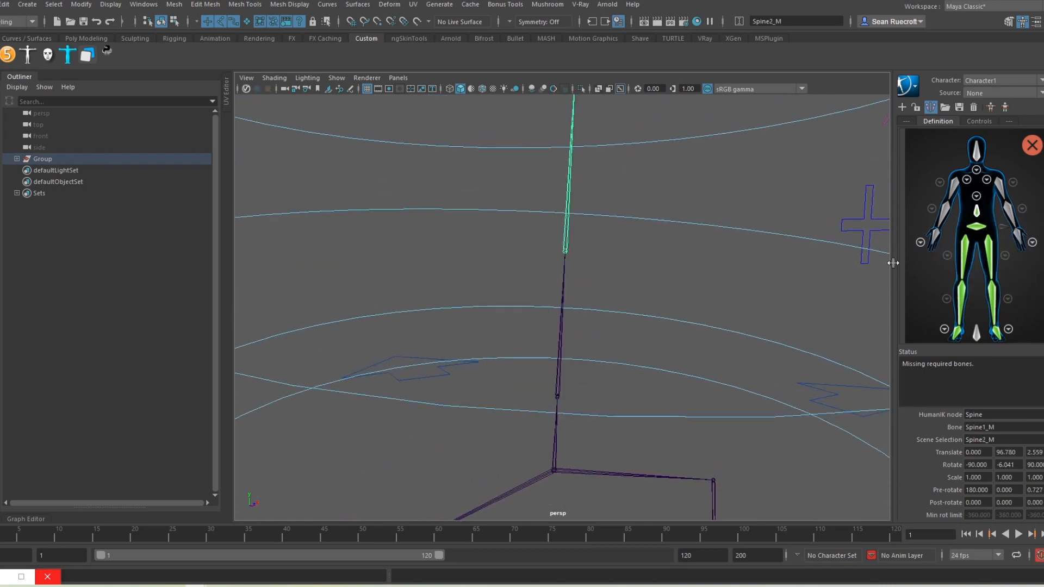
click(977, 196)
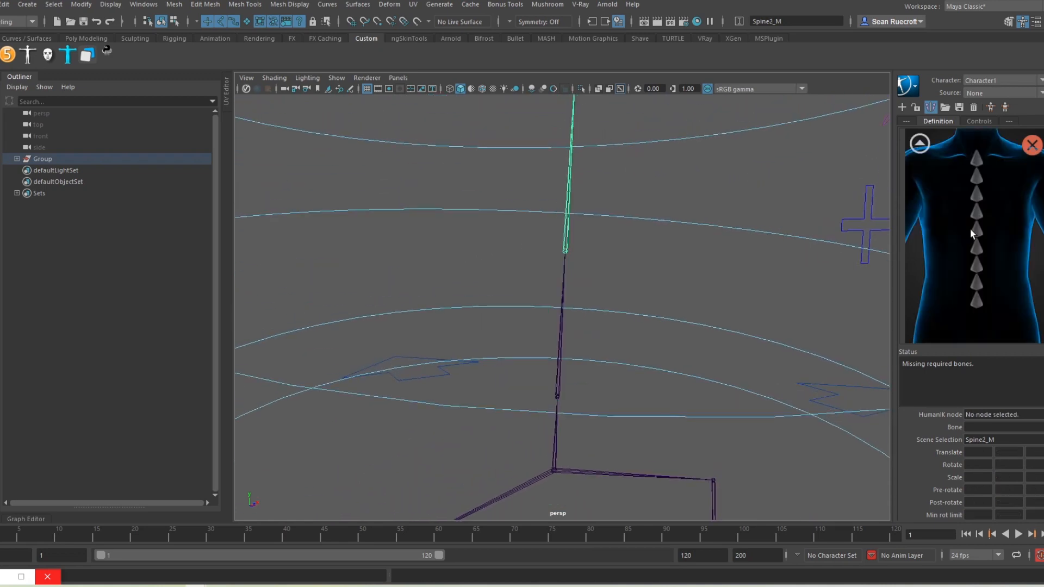
right_click(980, 300)
click(980, 307)
Step: Map Spine3_M, Spine4_M and Chest_M to Spine2, Spine3 and Spine4, then show the full body
alt+middle_drag(585, 209, 566, 243)
click(560, 226)
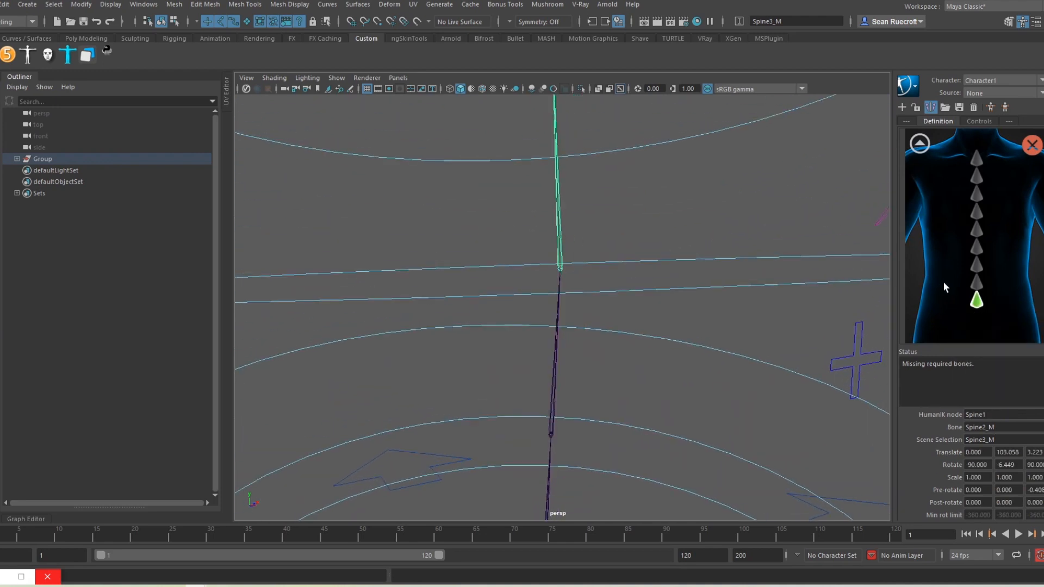
right_click(975, 288)
click(990, 287)
alt+middle_drag(604, 180, 614, 239)
click(573, 212)
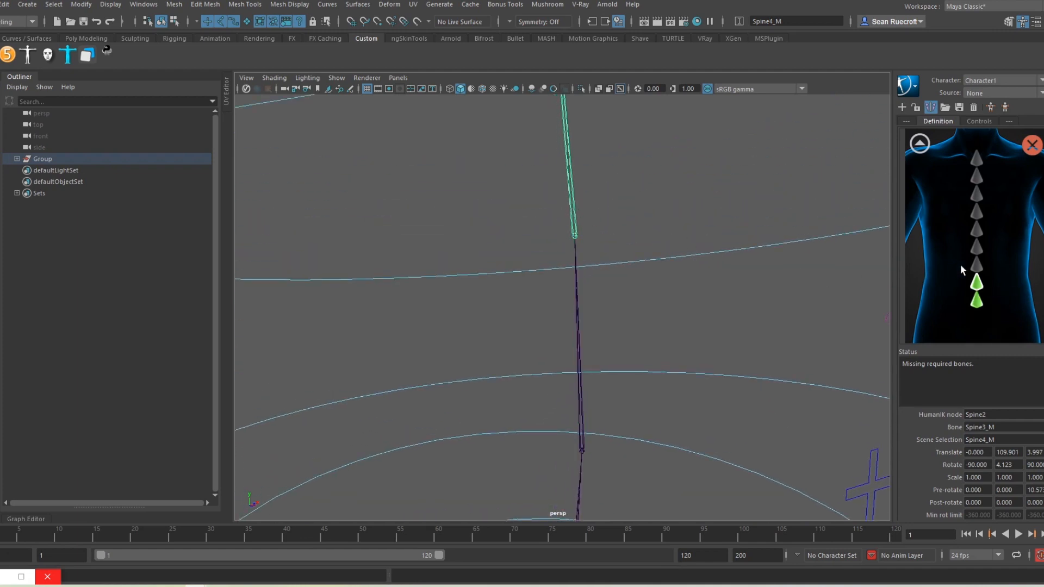
right_click(972, 271)
click(991, 274)
alt+middle_drag(736, 207, 647, 278)
click(571, 173)
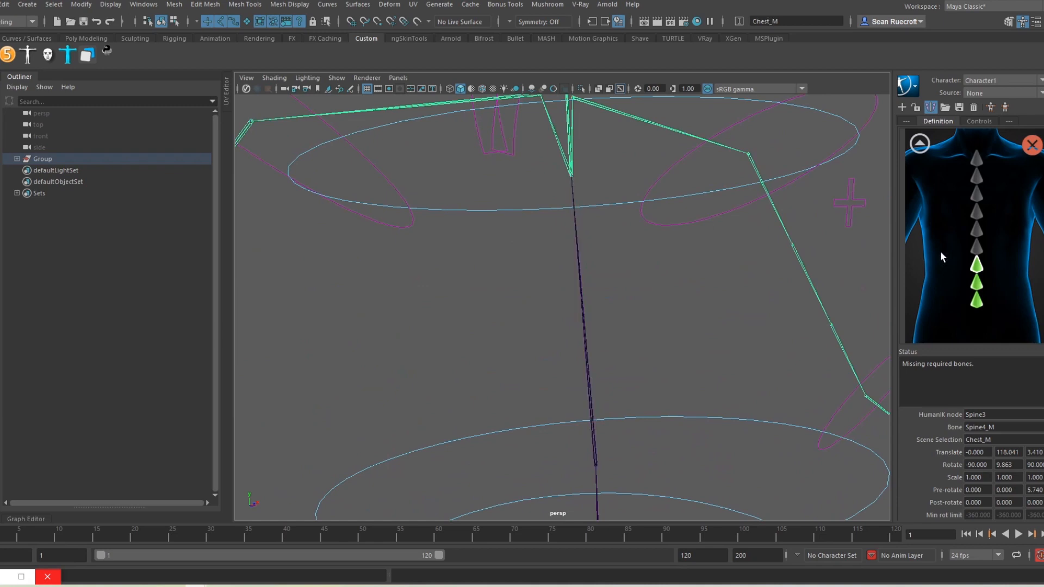
right_click(977, 251)
click(983, 256)
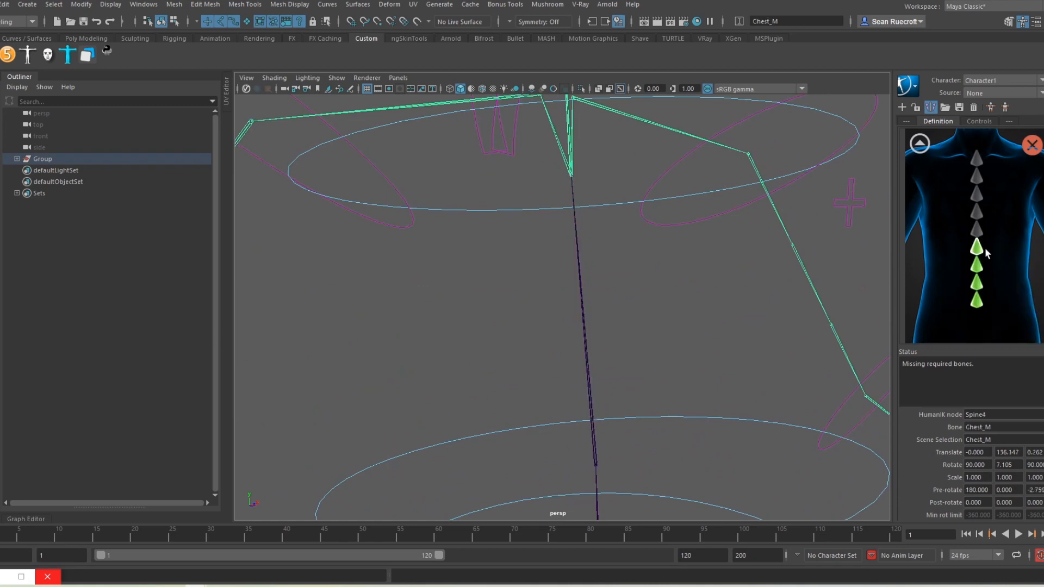
click(919, 143)
scroll(585, 189, down, 2)
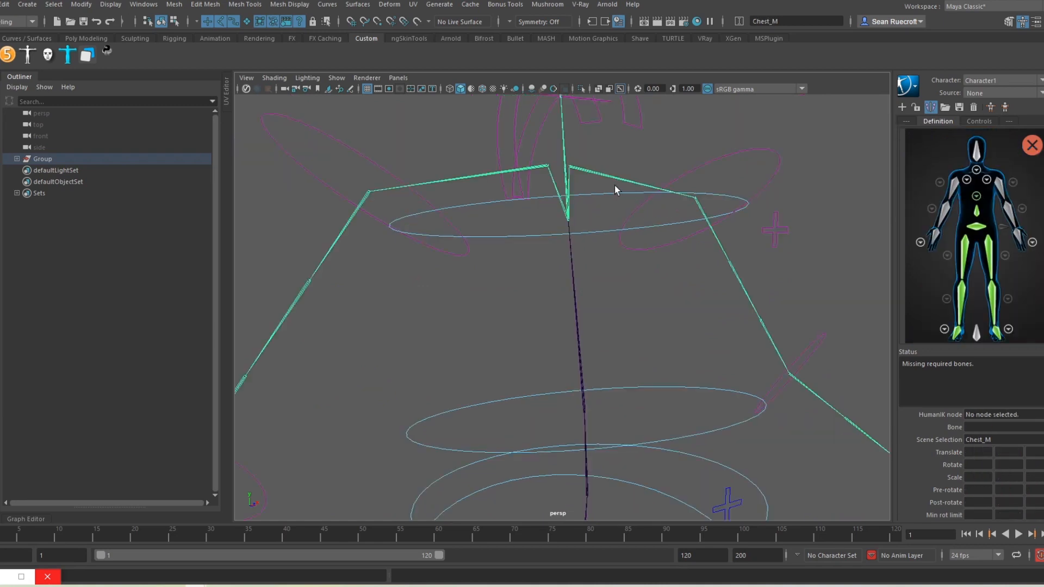
Step: Map Scapula_L to the HumanIK LeftShoulder slot and Shoulder_L to LeftArm
click(608, 181)
click(986, 180)
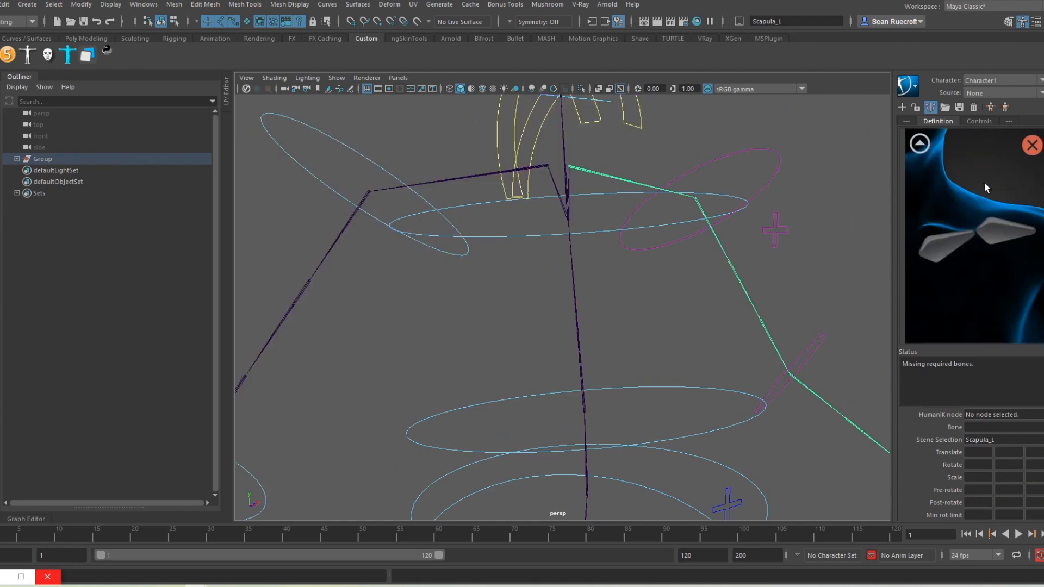
right_click(937, 247)
click(973, 254)
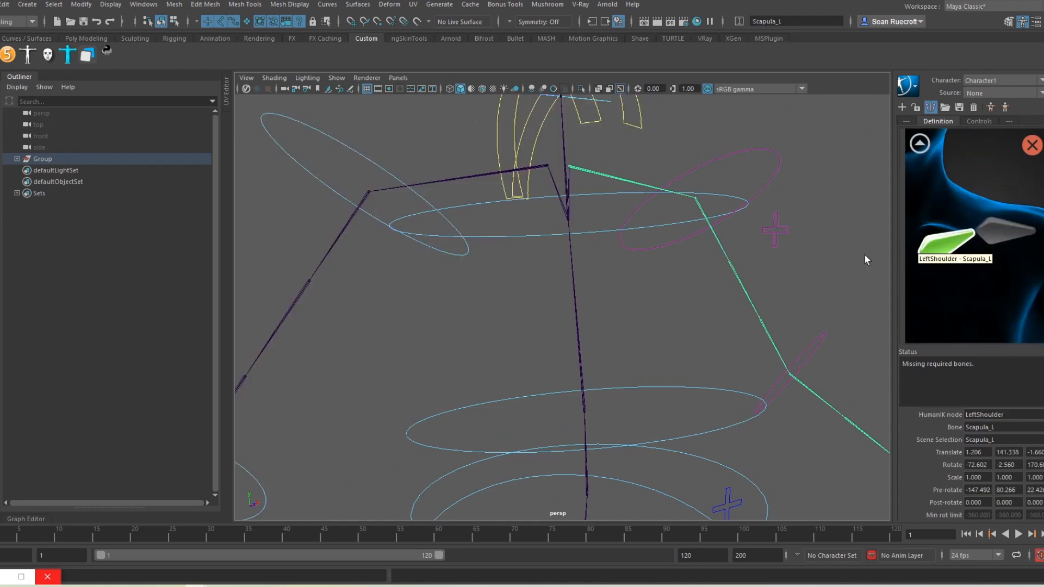
click(701, 211)
click(919, 143)
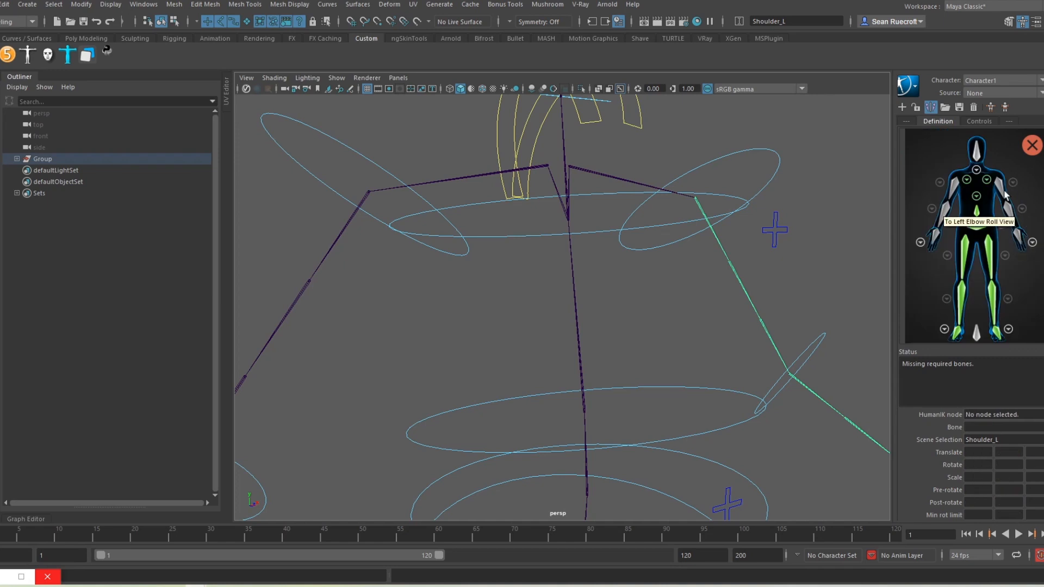
right_click(1004, 194)
click(965, 197)
Step: Map Elbow_L to LeftForeArm and Wrist_L to LeftHand
alt+drag(723, 257, 683, 302)
click(681, 304)
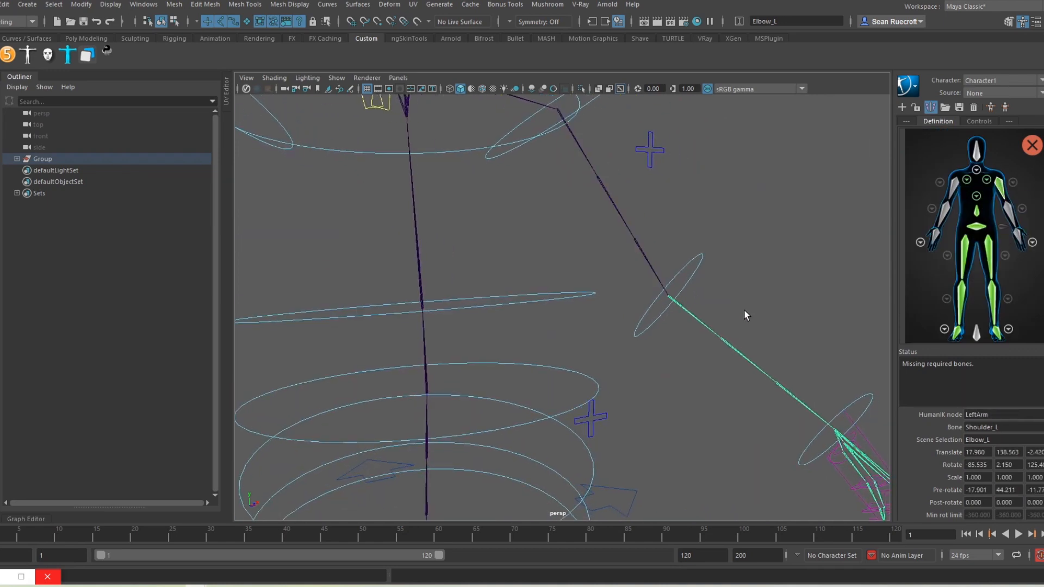
right_click(1003, 216)
click(967, 219)
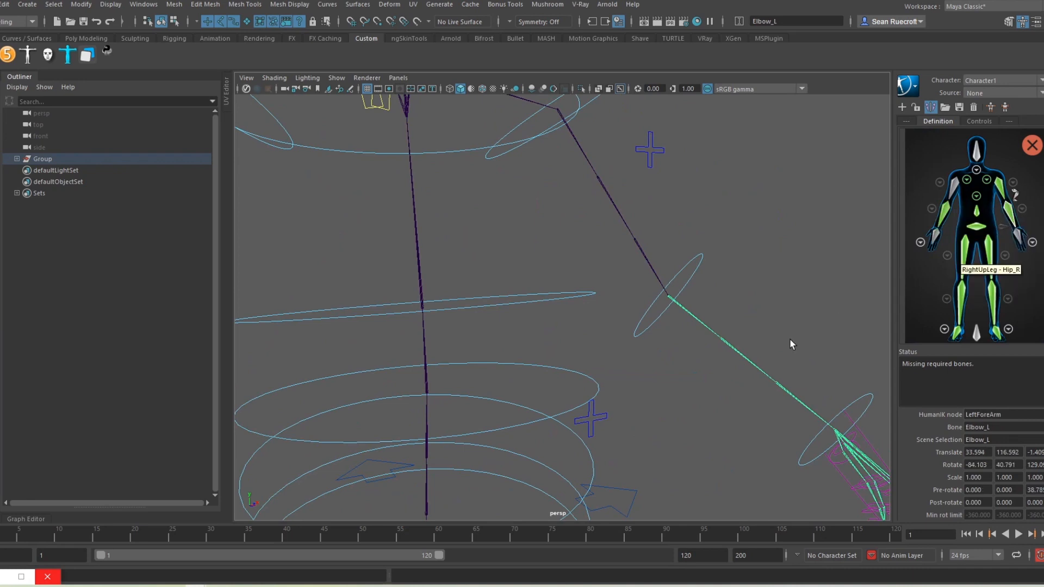
alt+drag(791, 344, 616, 370)
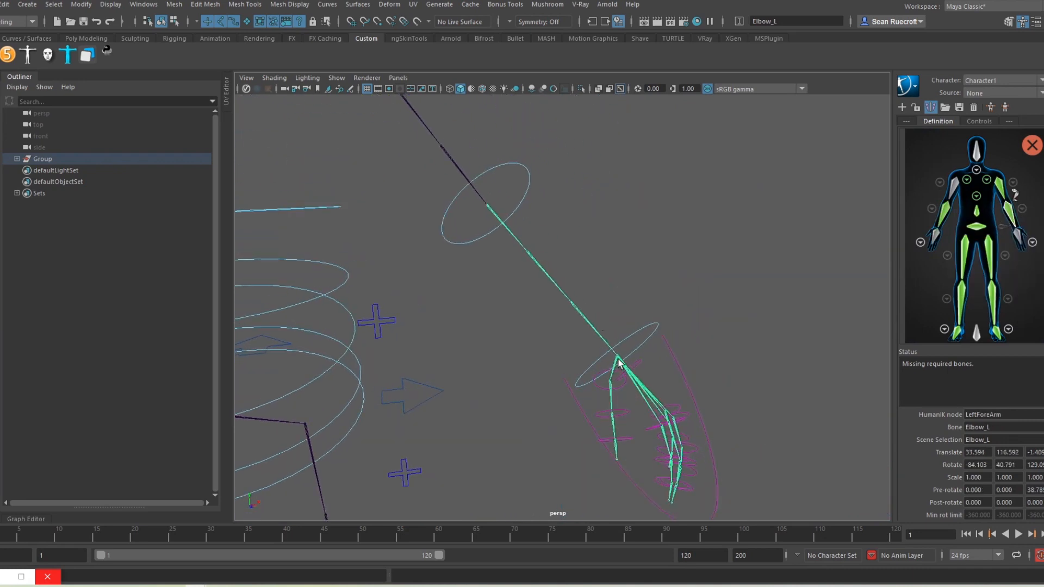
click(618, 360)
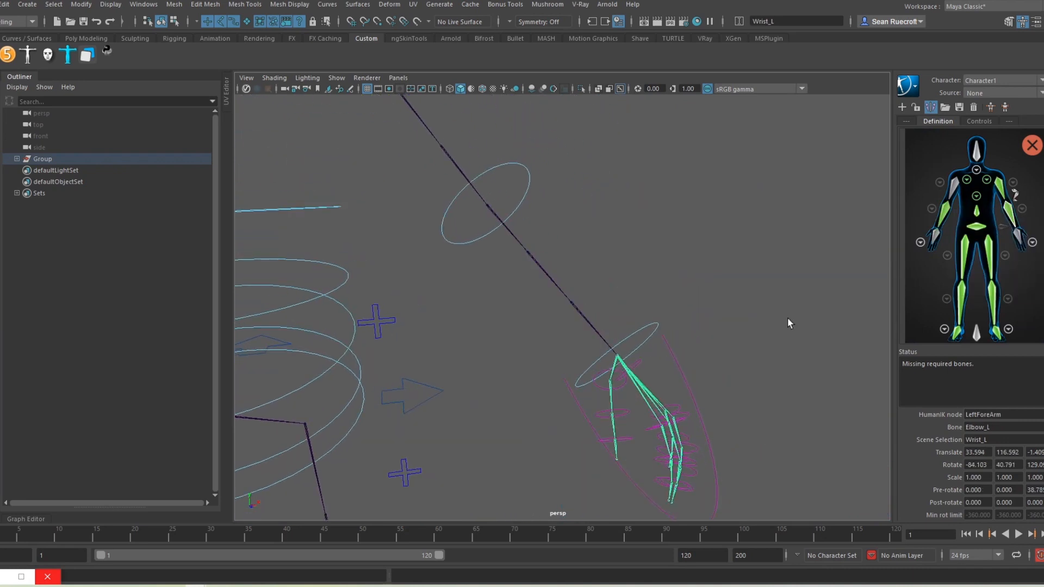
right_click(1017, 239)
click(1012, 240)
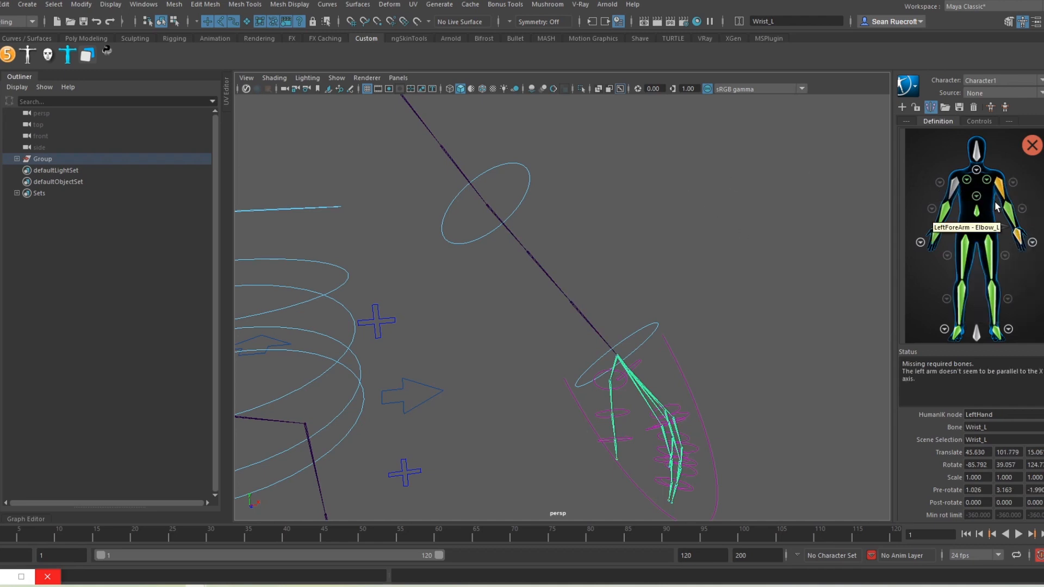
Step: Map Shoulder_R to the HumanIK RightArm slot
key(a)
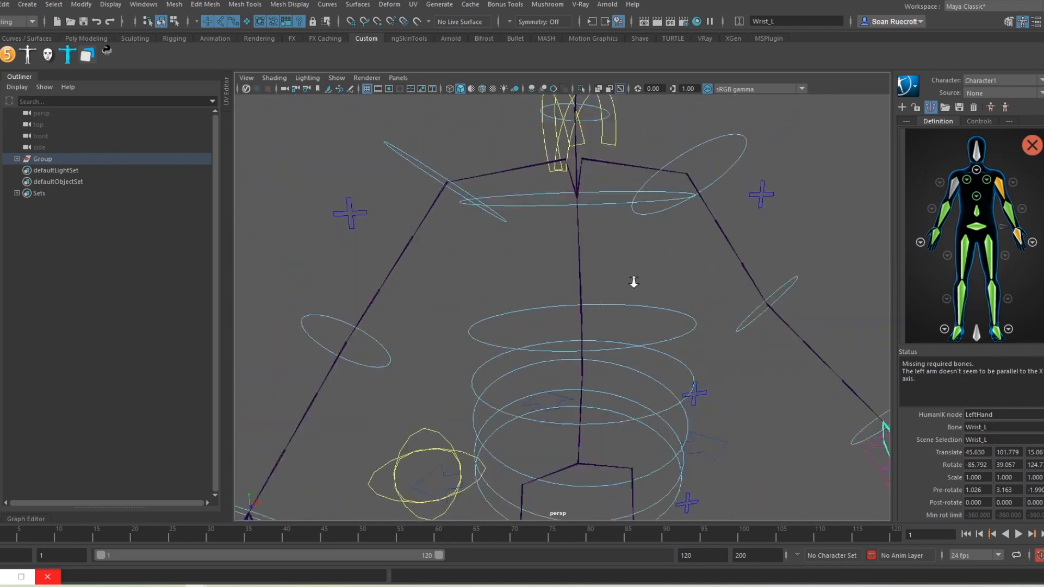
click(469, 234)
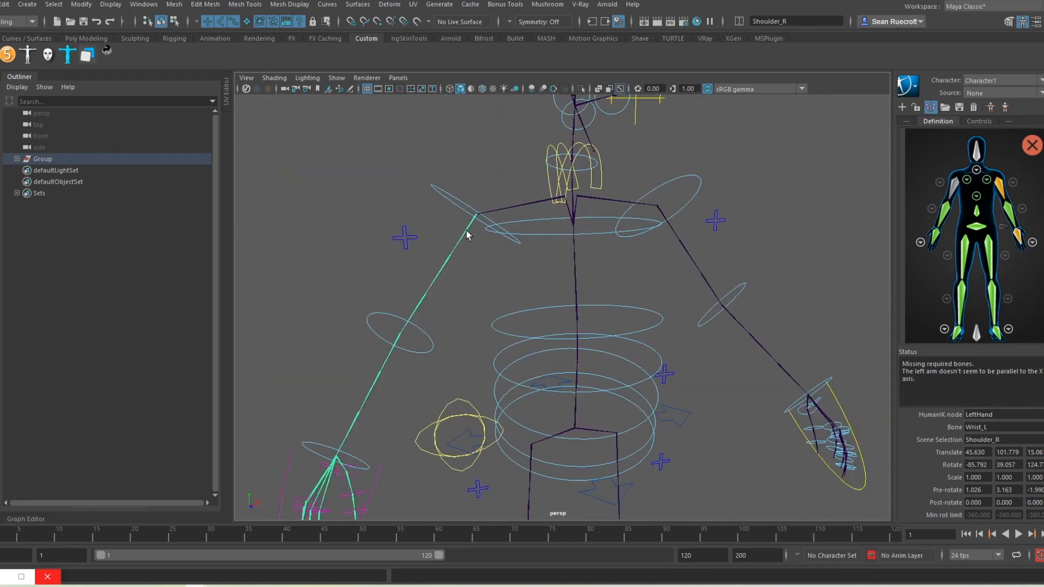
right_click(966, 195)
click(972, 195)
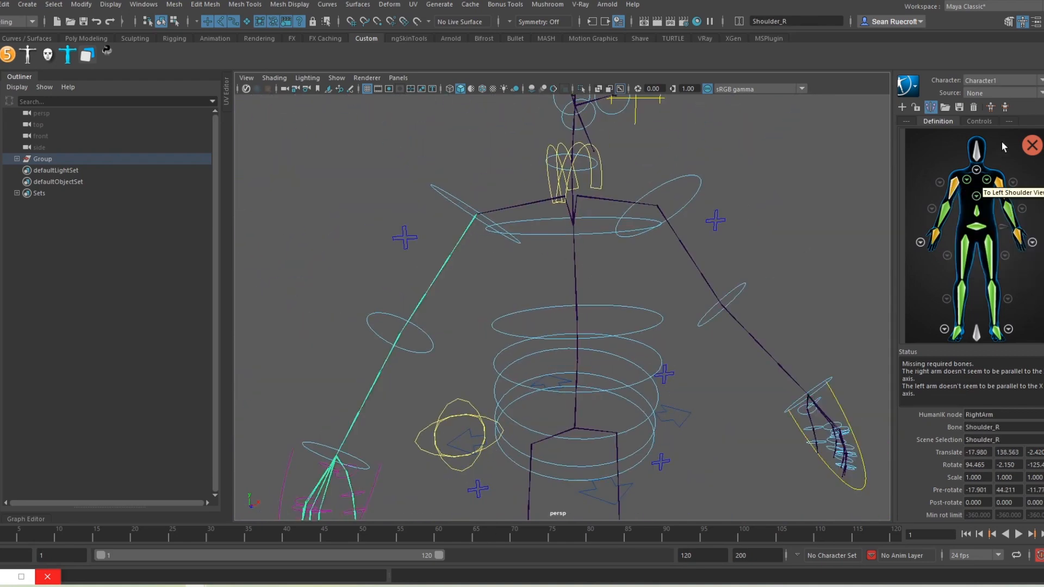
Step: Map Neck_M and NeckPart1_M to the HumanIK Neck and Neck1 slots
alt+middle_drag(550, 201, 529, 281)
alt+right_drag(528, 281, 642, 302)
alt+drag(641, 302, 728, 306)
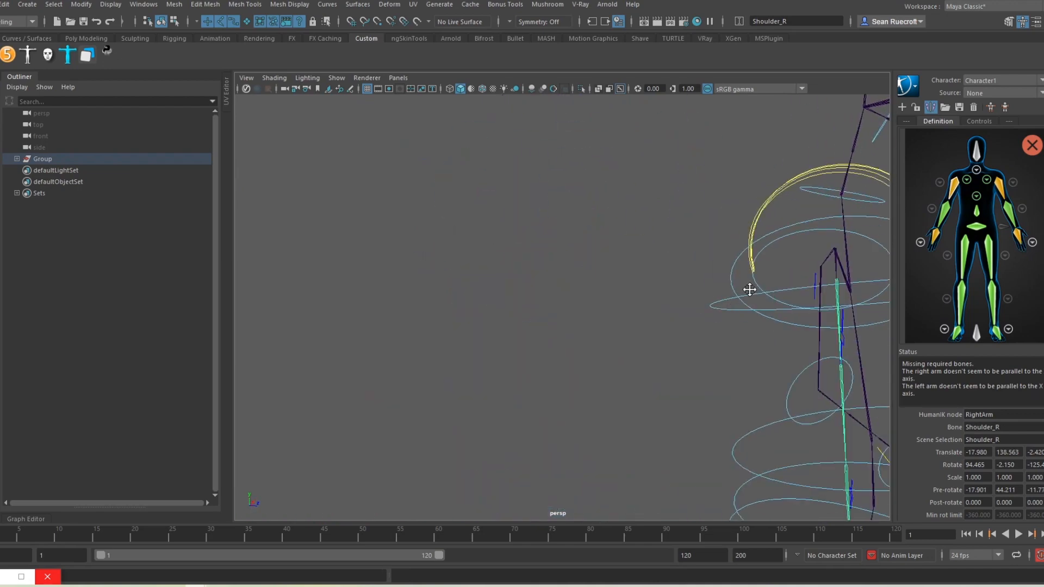
alt+middle_drag(750, 289, 569, 343)
alt+right_drag(568, 342, 734, 317)
click(737, 268)
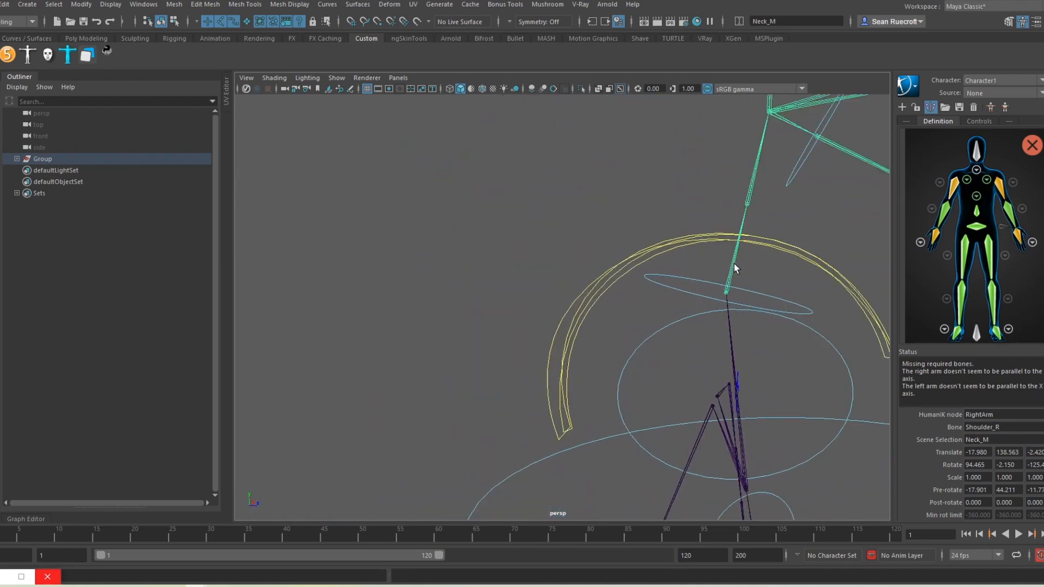
click(977, 170)
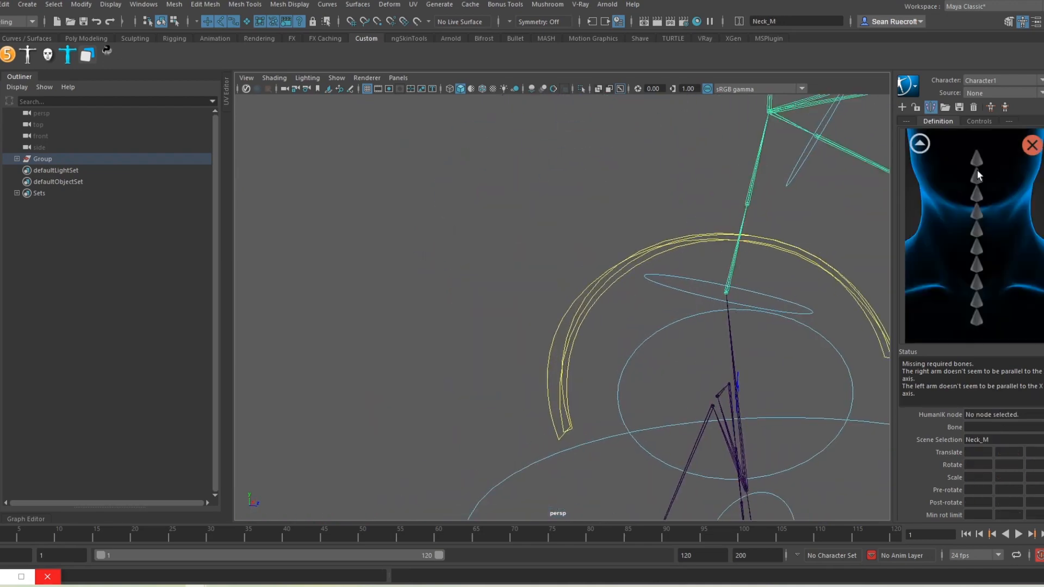
right_click(977, 319)
click(989, 325)
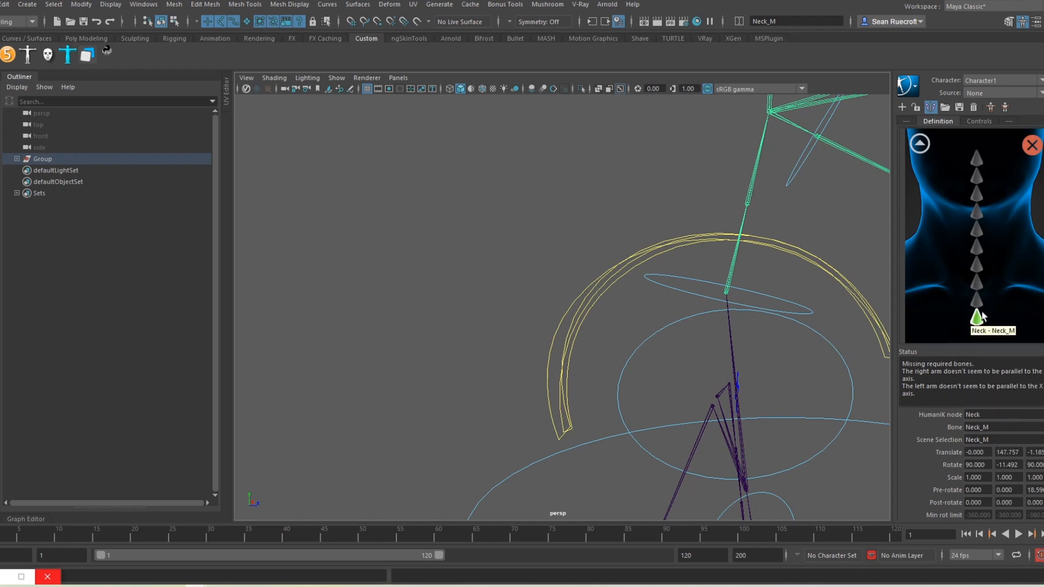
click(749, 196)
right_click(971, 302)
click(984, 309)
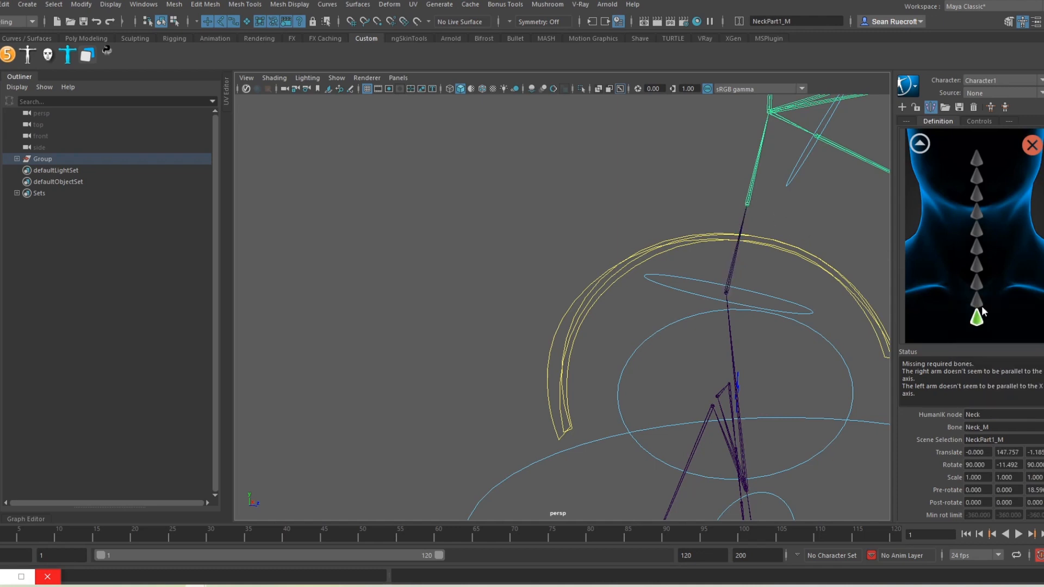
Step: Map Head_M to the HumanIK Head slot on the full-body figure
click(927, 145)
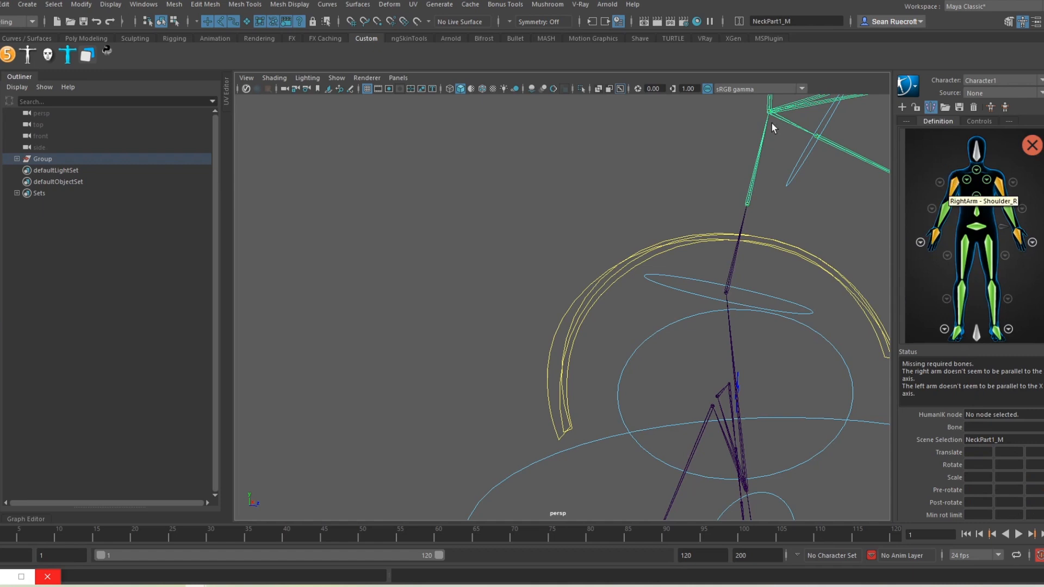
alt+middle_drag(771, 128, 742, 222)
scroll(744, 204, up, 3)
click(823, 166)
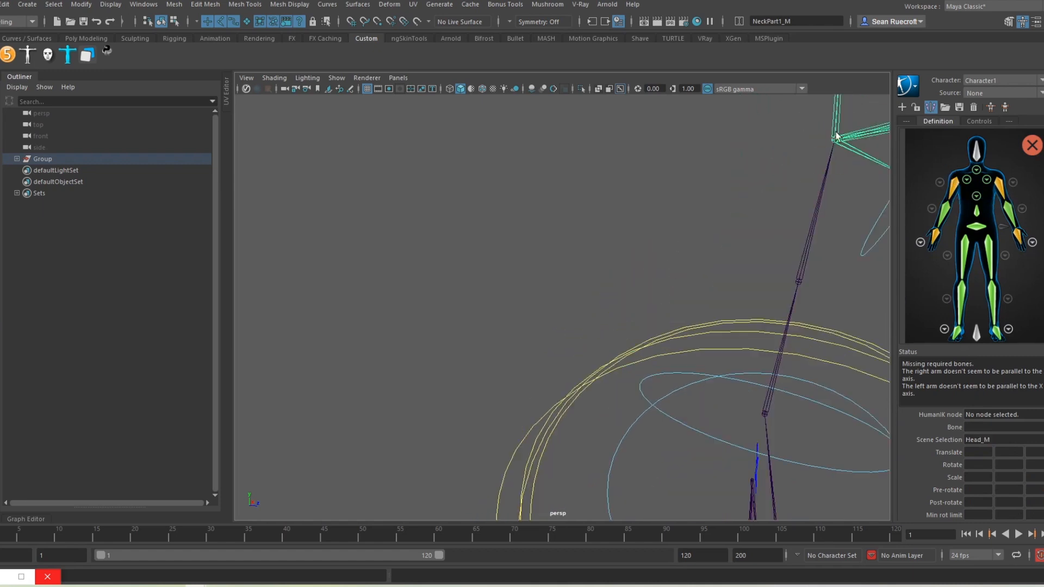
right_click(972, 157)
click(996, 163)
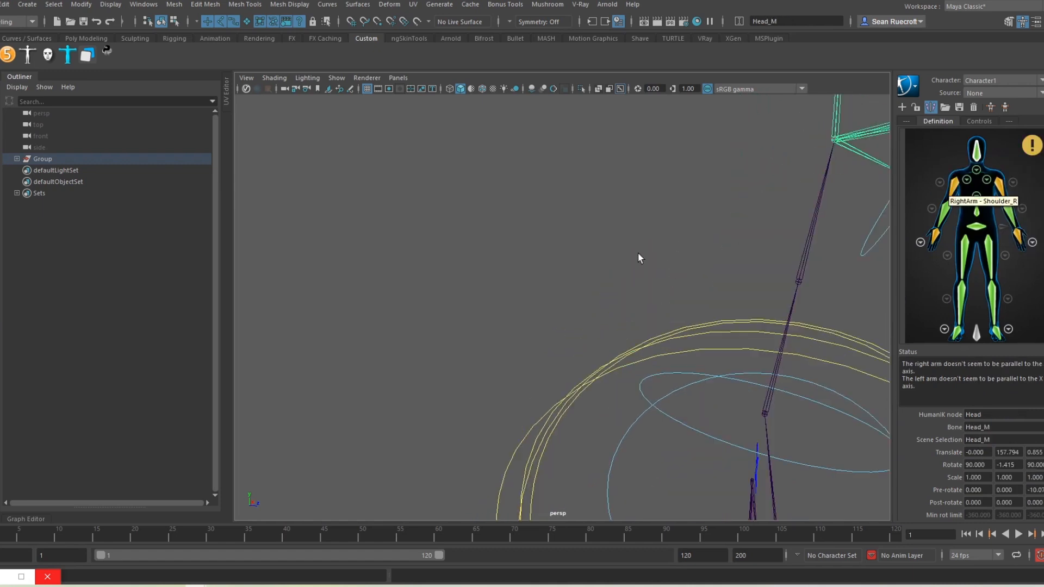
Step: Frame the left hand and switch the HumanIK definition to the left-hand view
click(723, 236)
scroll(724, 236, down, 5)
alt+drag(724, 295, 717, 324)
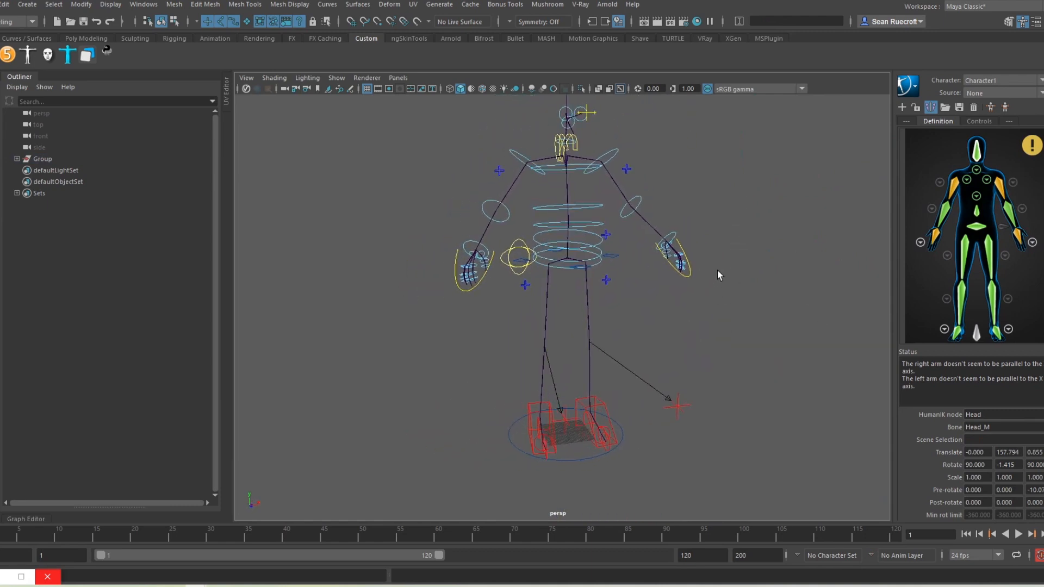
scroll(717, 271, up, 5)
alt+middle_drag(717, 270, 632, 359)
scroll(646, 338, up, 4)
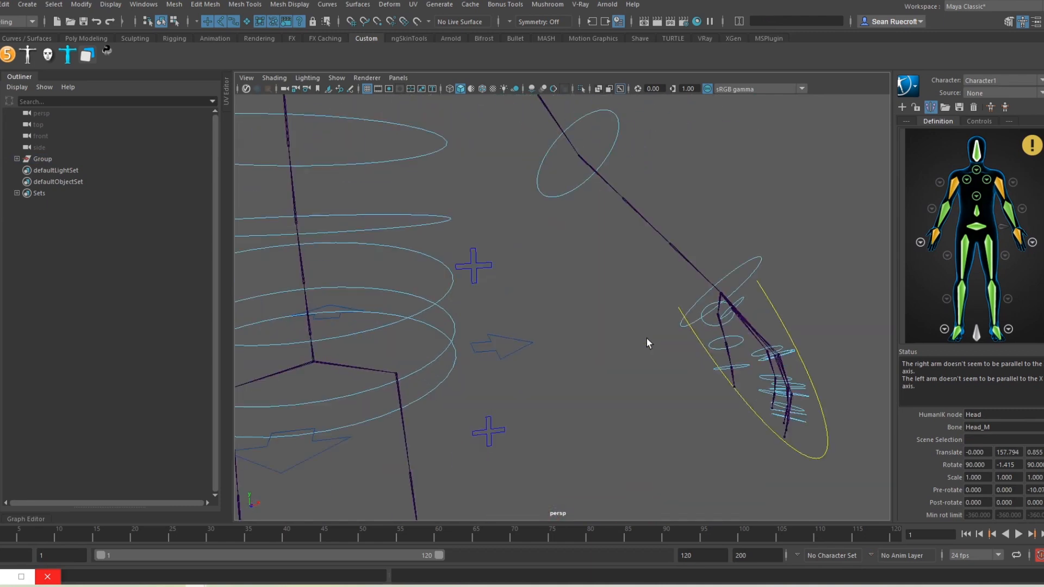
click(1032, 242)
alt+drag(629, 373, 649, 245)
Step: Map the left pinky and ring finger joints to their HumanIK finger slots
scroll(649, 246, up, 10)
alt+middle_drag(650, 249, 575, 375)
click(679, 204)
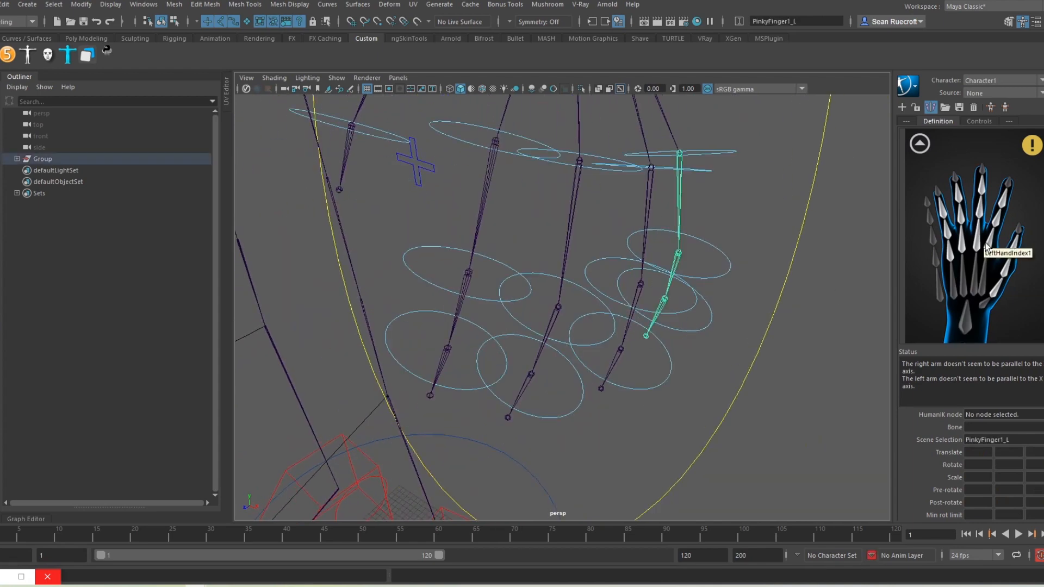
double_click(949, 253)
click(674, 269)
double_click(947, 231)
click(656, 316)
double_click(943, 209)
click(650, 188)
click(634, 308)
click(612, 365)
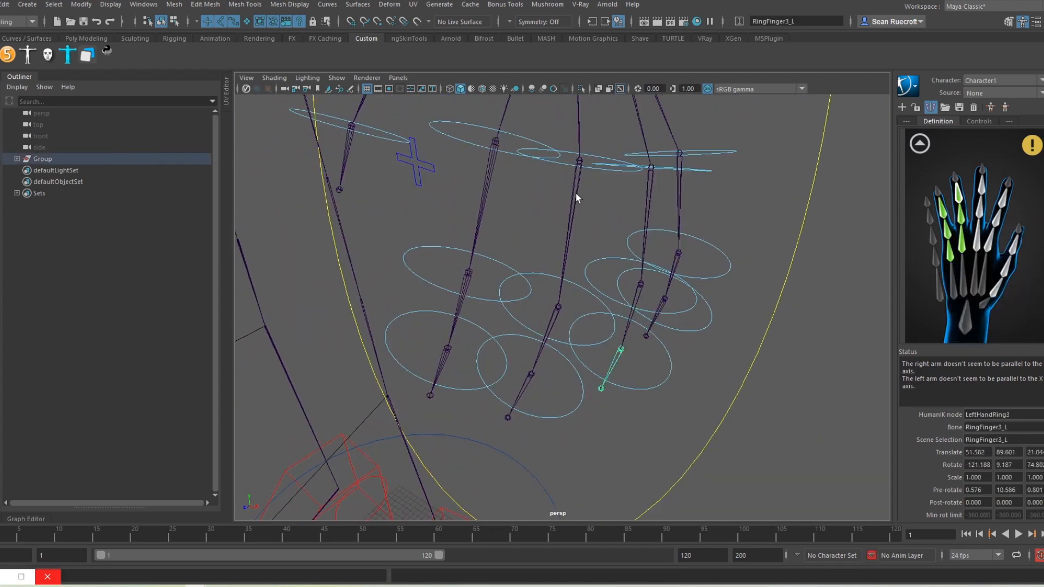
click(576, 198)
Step: Map the left middle, index and thumb joints, through ThumbFinger3_L, to their HumanIK slots
click(546, 337)
right_click(980, 211)
click(995, 221)
click(484, 201)
right_click(989, 239)
click(460, 310)
click(440, 371)
right_click(1005, 197)
alt+middle_drag(489, 217, 648, 348)
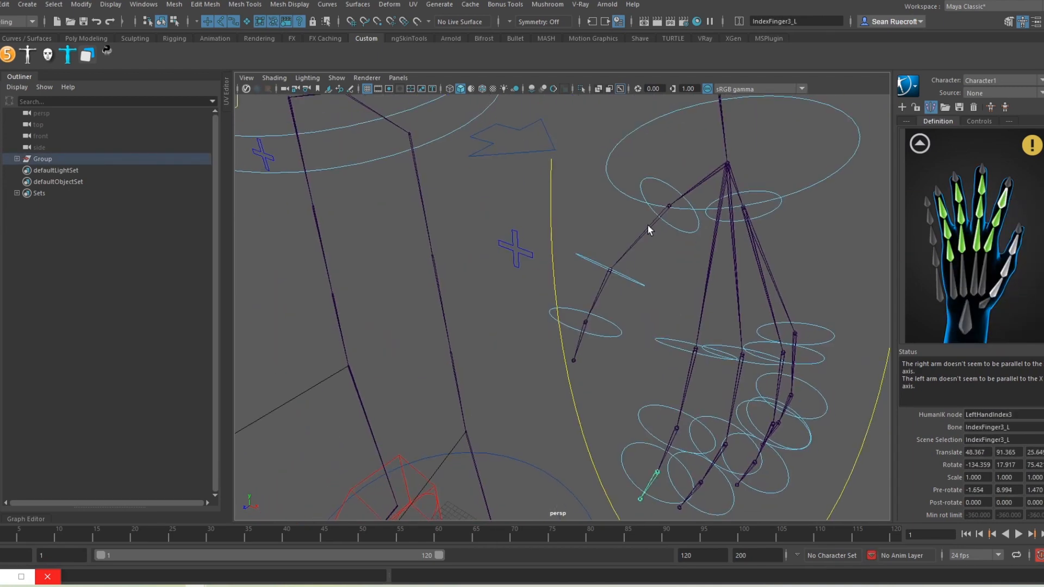
click(639, 238)
click(598, 296)
click(580, 340)
Step: Return to the full-body definition and bring up the Save Scene As dialog
scroll(647, 305, down, 10)
alt+drag(615, 305, 658, 305)
click(920, 144)
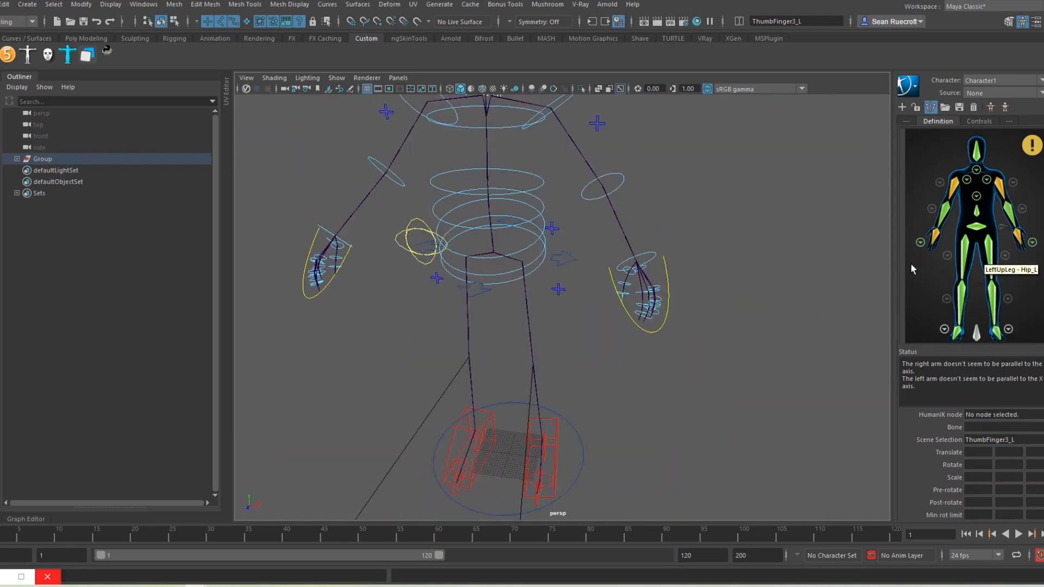
click(920, 242)
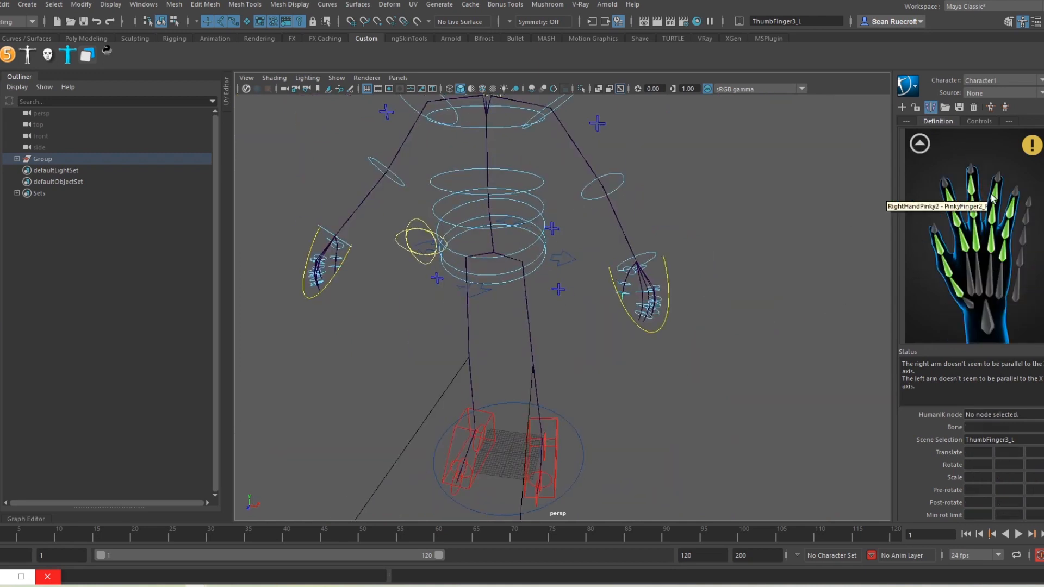
alt+drag(396, 272, 428, 278)
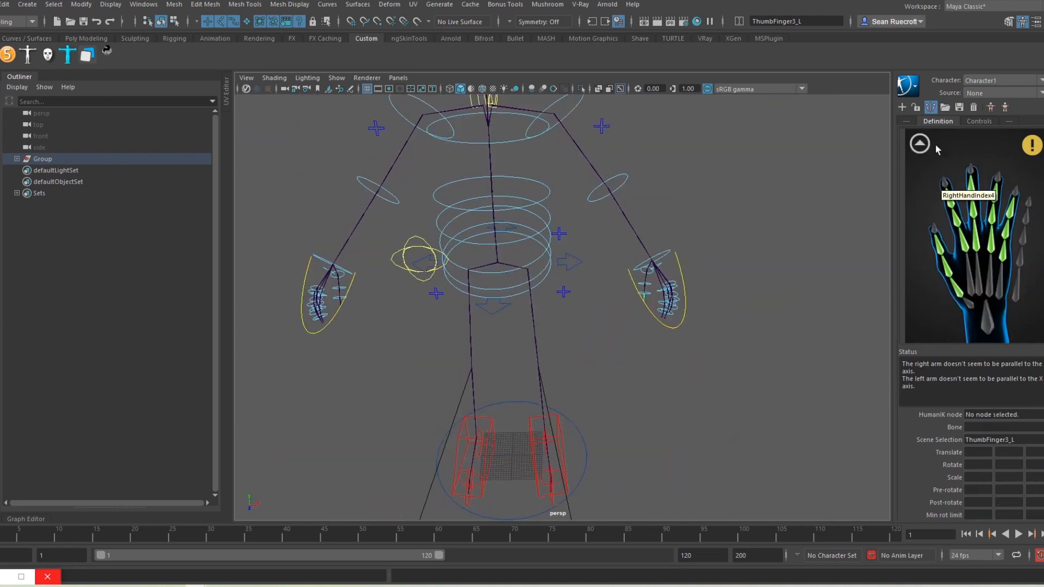
click(920, 143)
scroll(537, 237, down, 5)
alt+drag(537, 237, 577, 220)
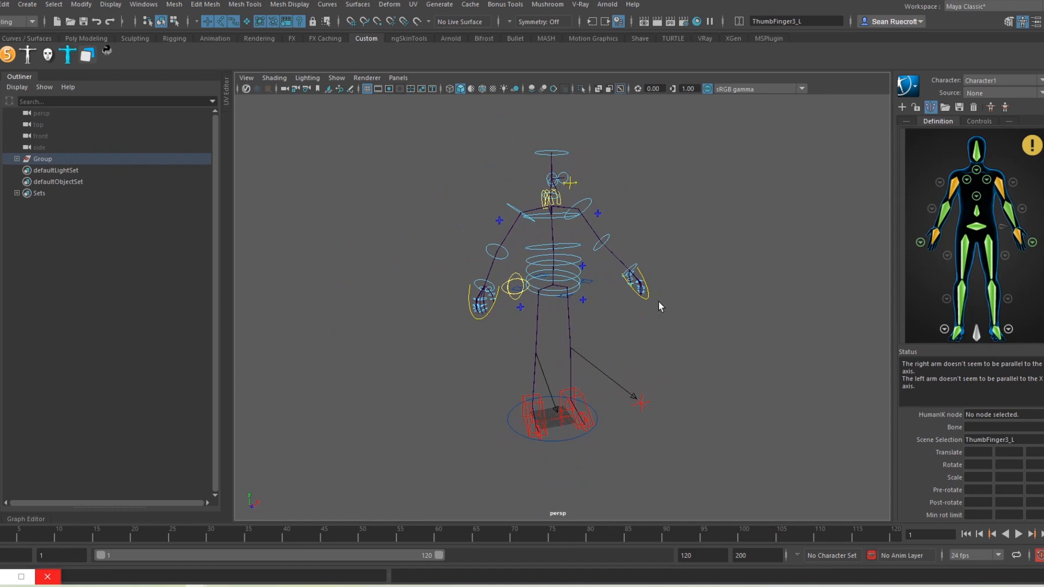
alt+drag(660, 303, 707, 312)
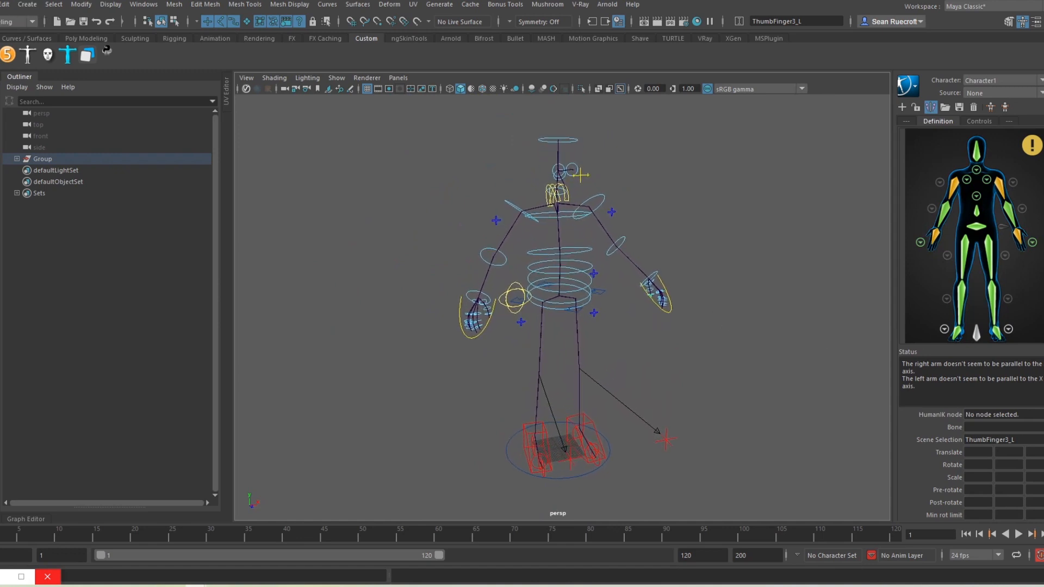
click(0, 5)
click(25, 66)
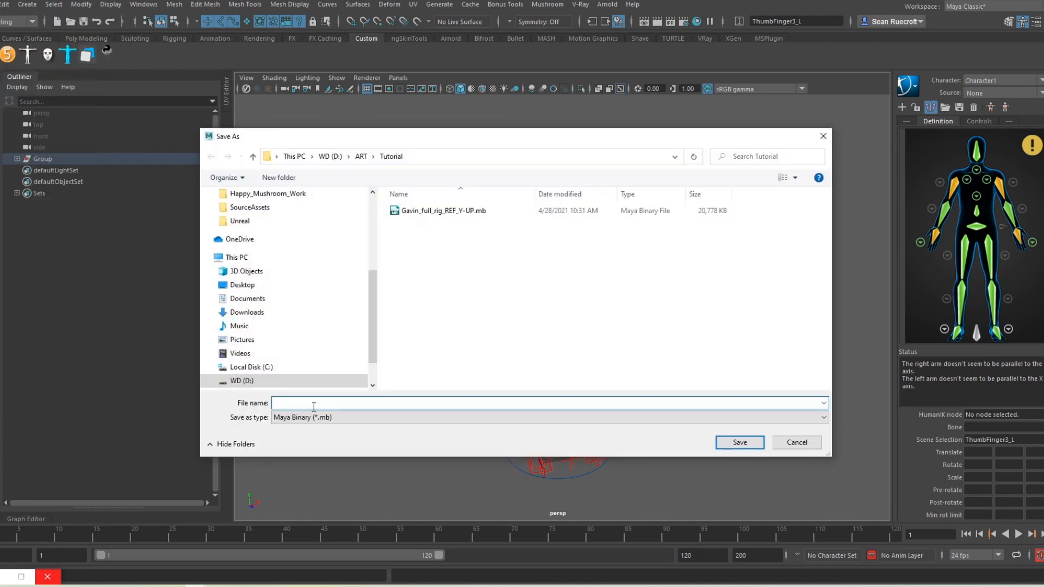
Step: Save the scene as Gavin_DriveRig_Test.mb in the ART > Tutorial folder
text(Gavi)
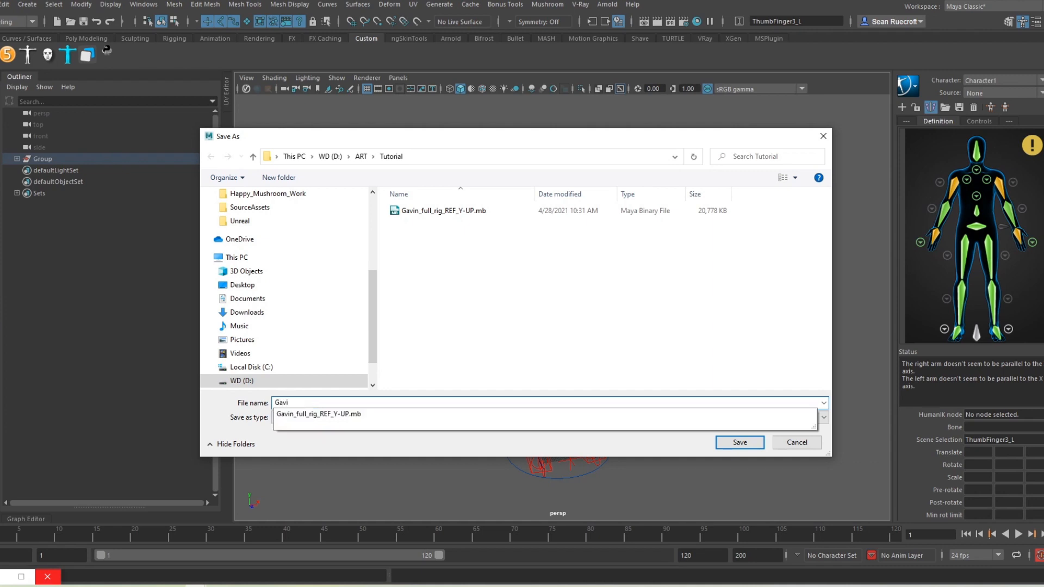
text(n_DriveRig_Test)
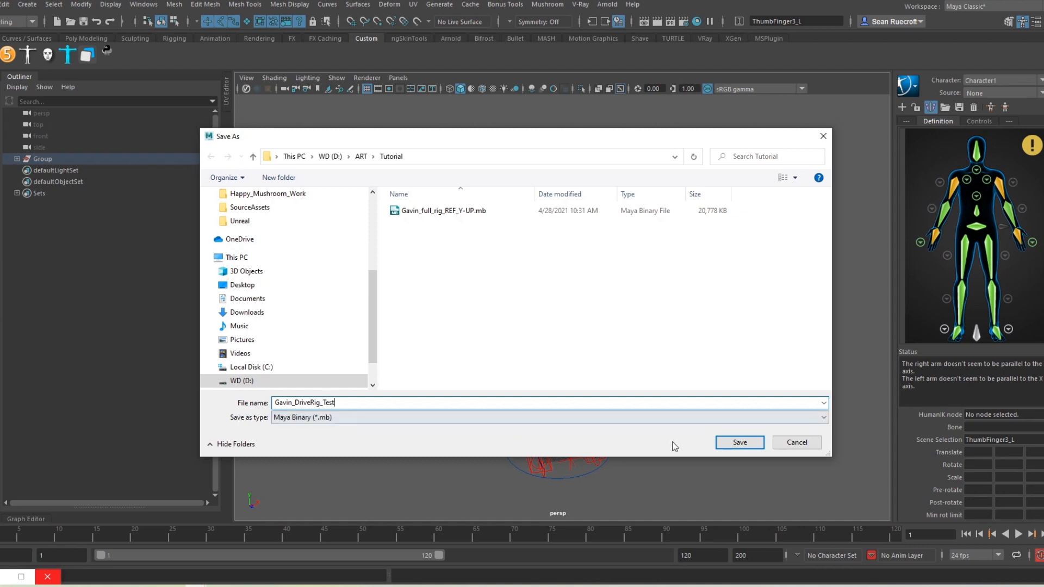
click(740, 442)
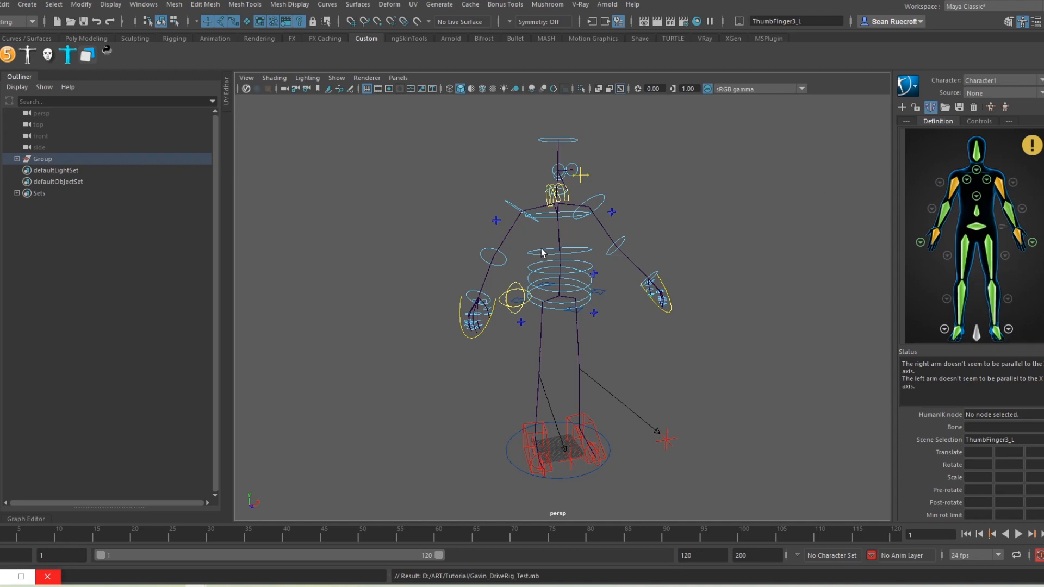
click(0, 5)
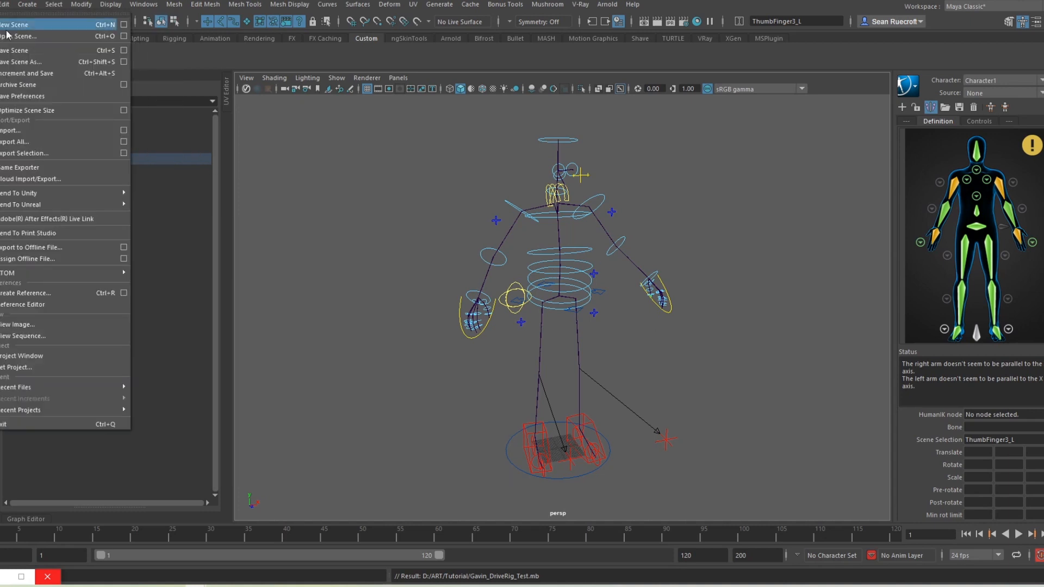
Step: Open the Gavin_full_rig_REF_Y-UP.mb scene
click(11, 36)
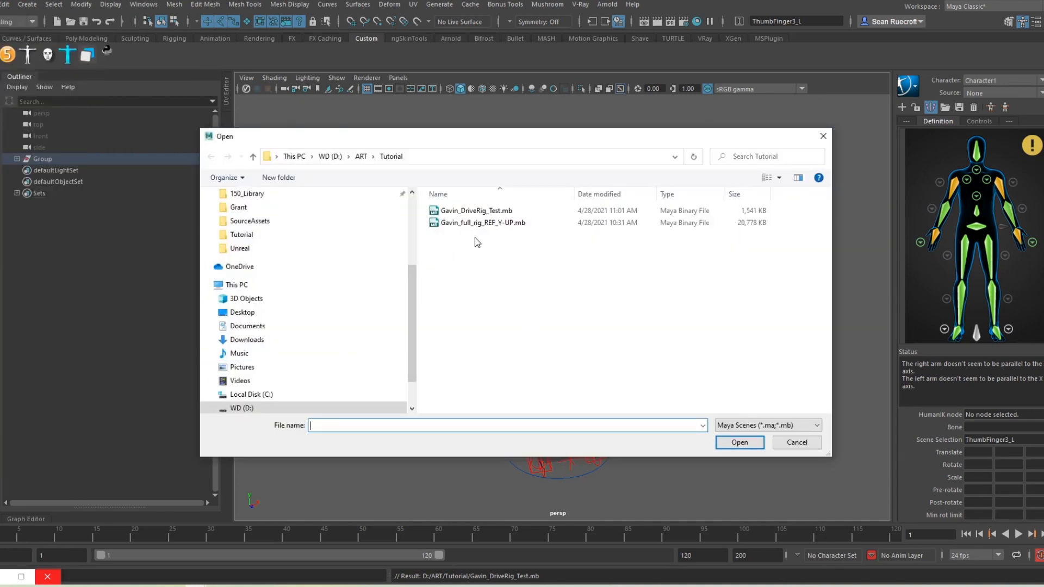
click(460, 223)
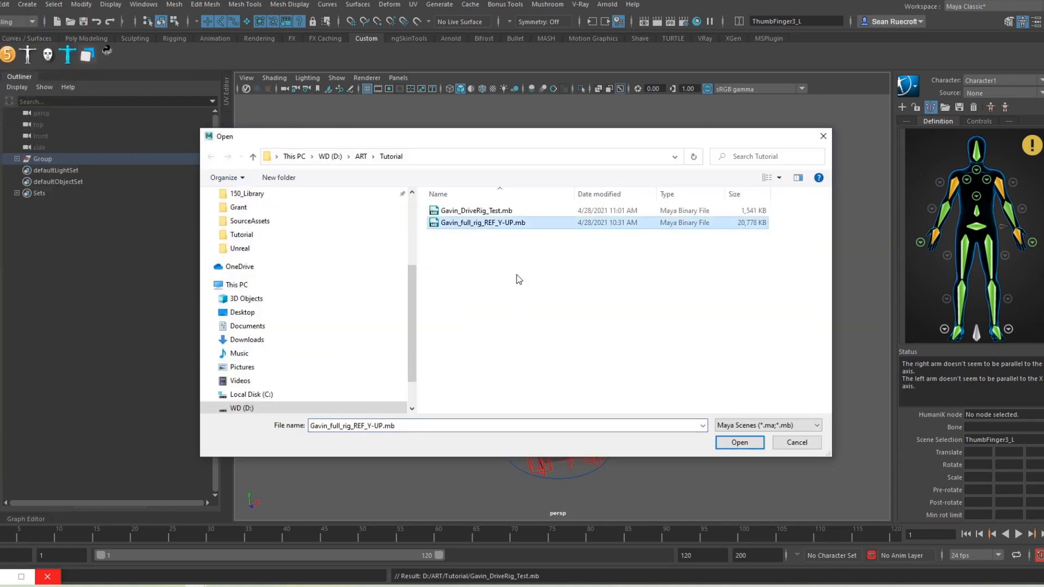
click(758, 443)
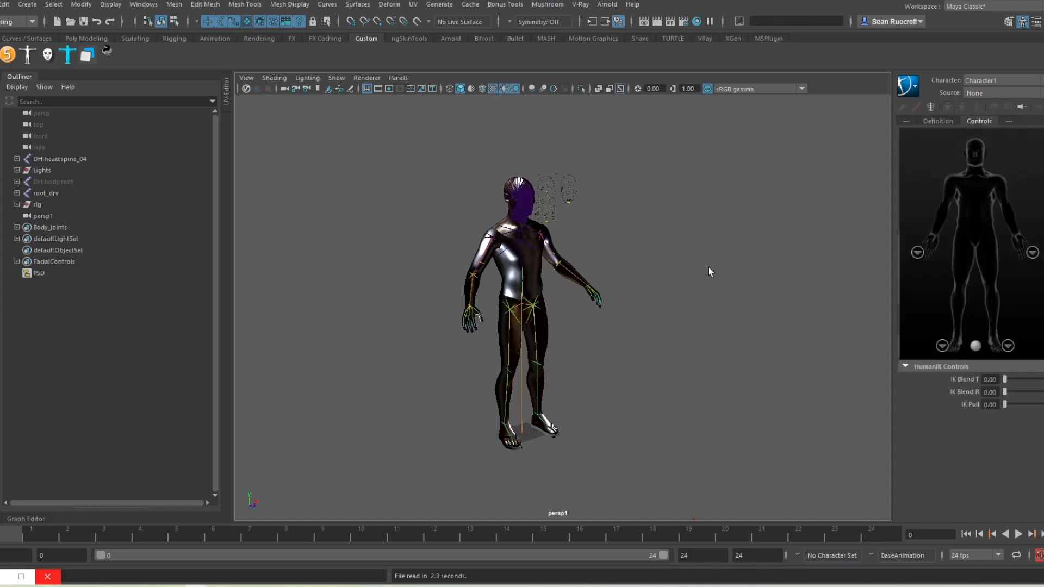
Step: Hide polygon meshes so only the skeleton shows, and display the HumanIK definition
scroll(641, 324, up, 4)
alt+drag(652, 338, 582, 348)
alt+middle_drag(582, 348, 664, 371)
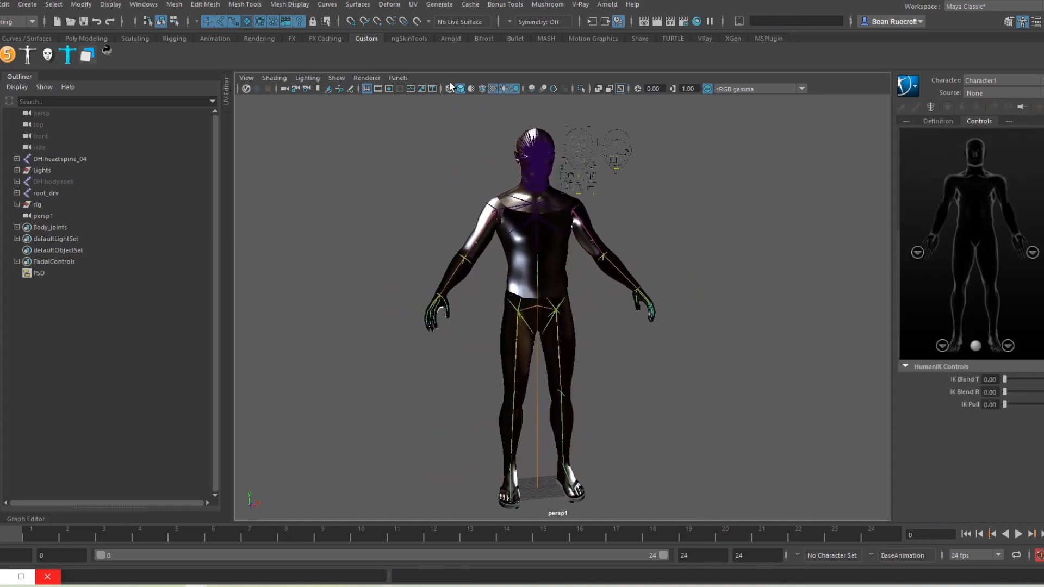
click(337, 78)
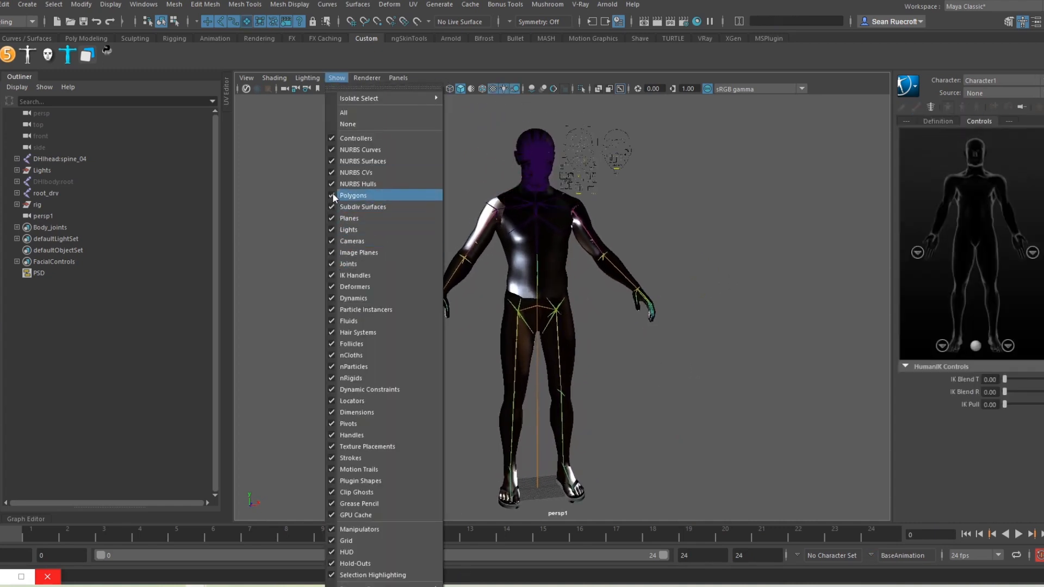
click(353, 196)
alt+middle_drag(673, 363, 676, 324)
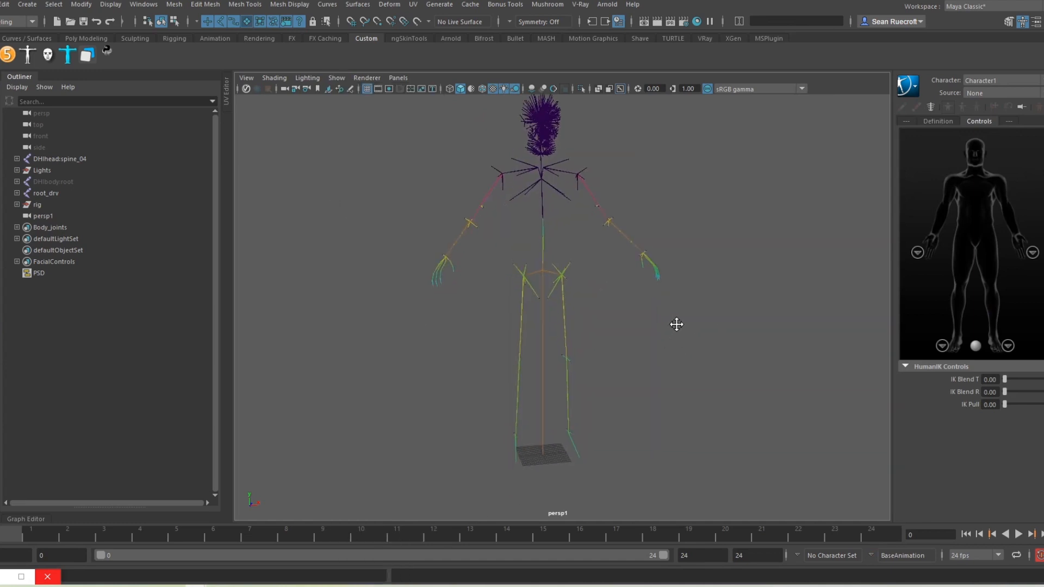
click(951, 120)
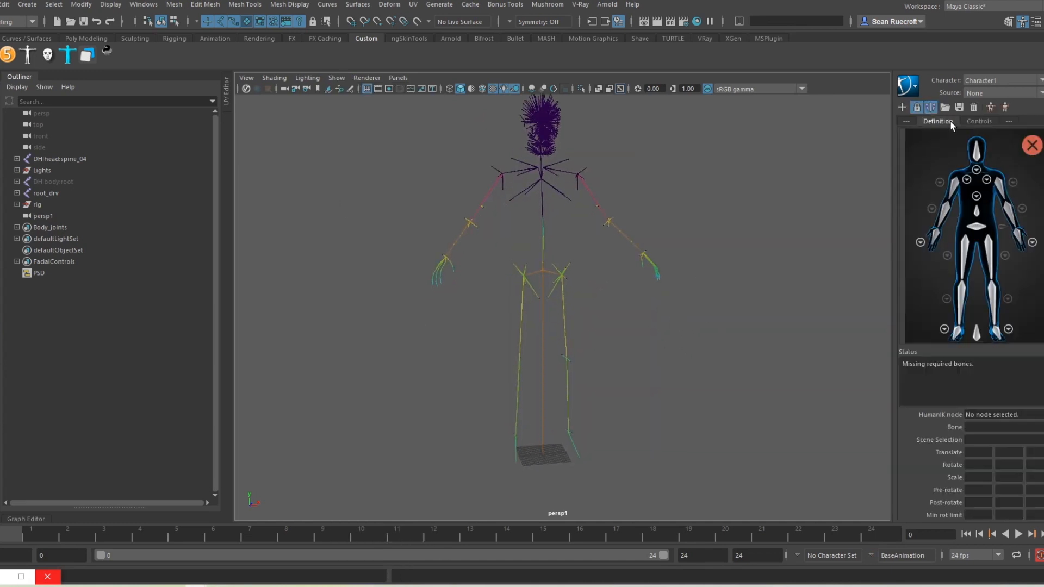
Step: Try the second HumanIK character, then keep rom_ as the active character
alt+right_drag(671, 330, 693, 322)
scroll(692, 322, down, 2)
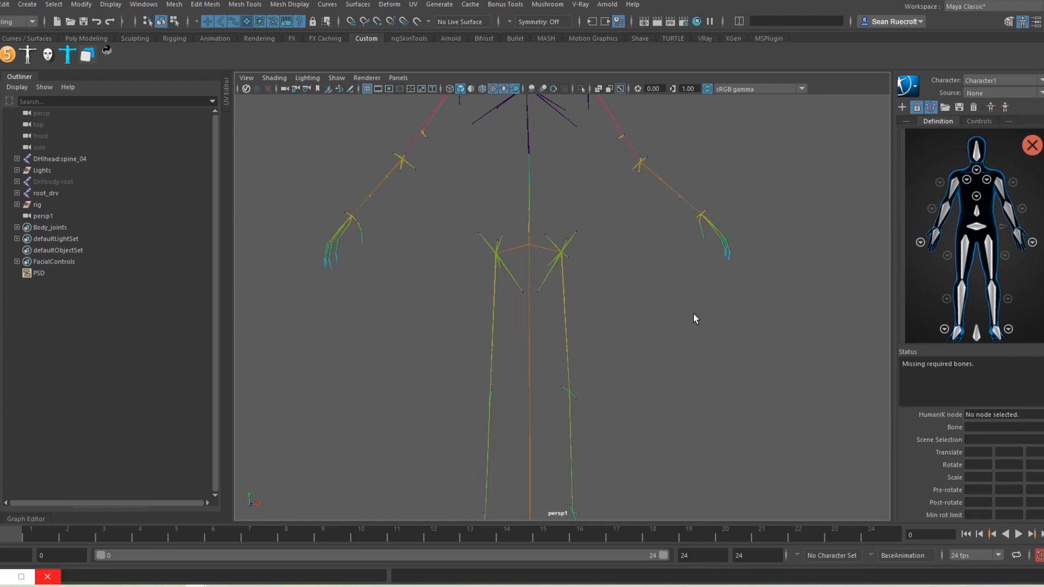
click(1033, 82)
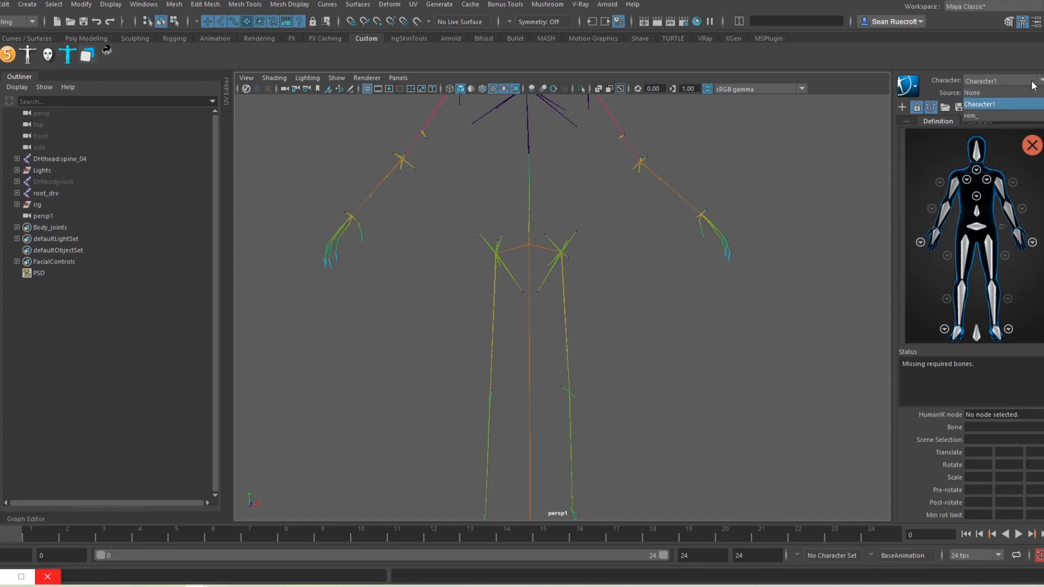
click(996, 115)
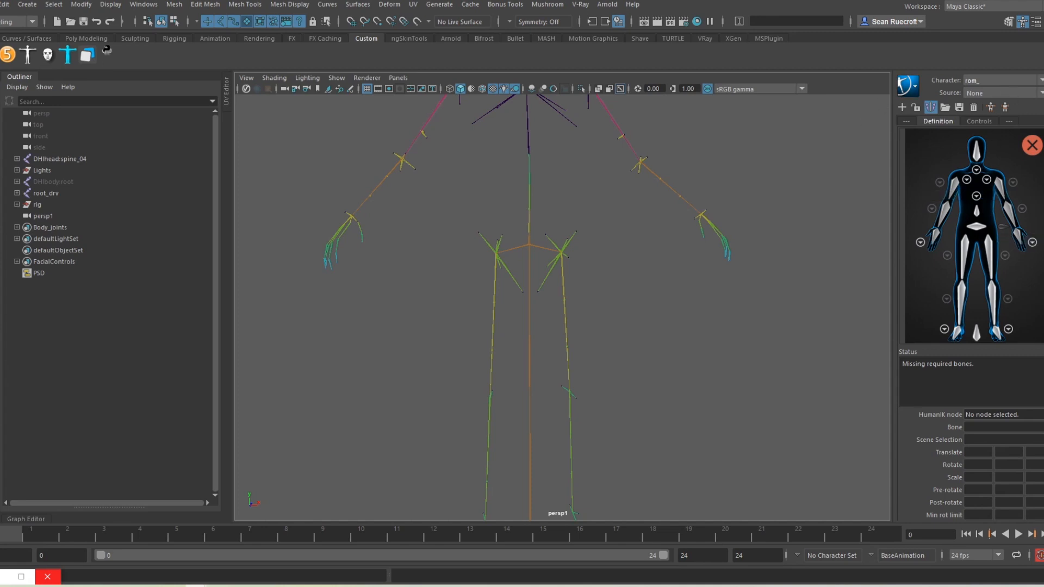
click(997, 82)
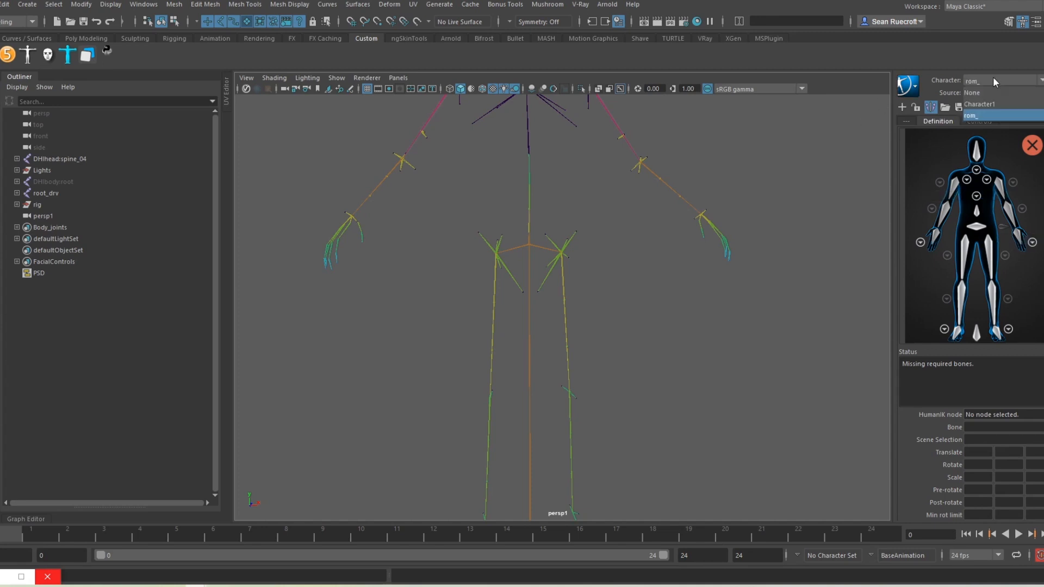
click(976, 115)
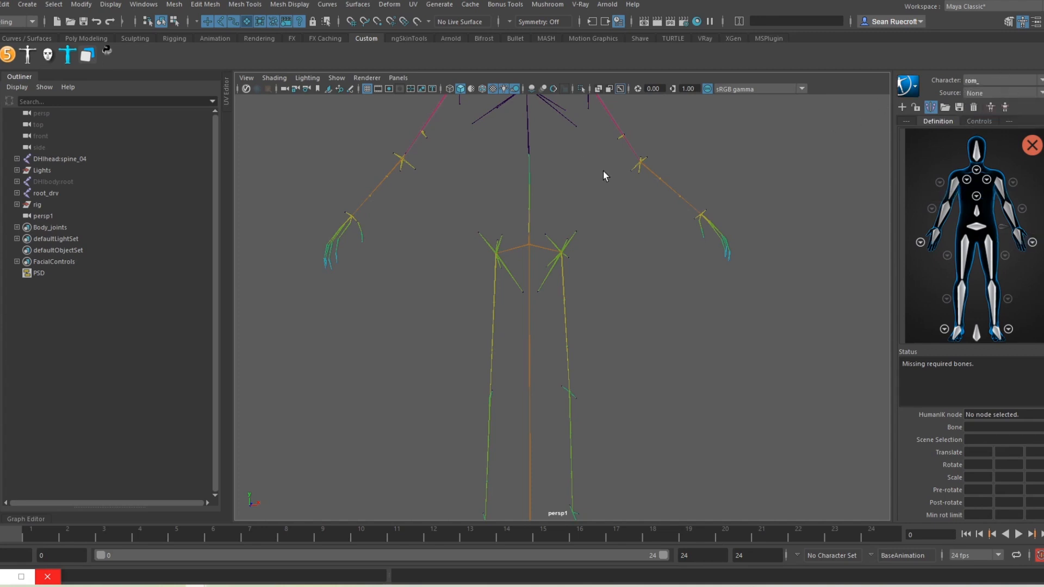
Step: Select the pelvis joint and frame the hips through the persp camera
scroll(525, 258, up, 4)
click(510, 205)
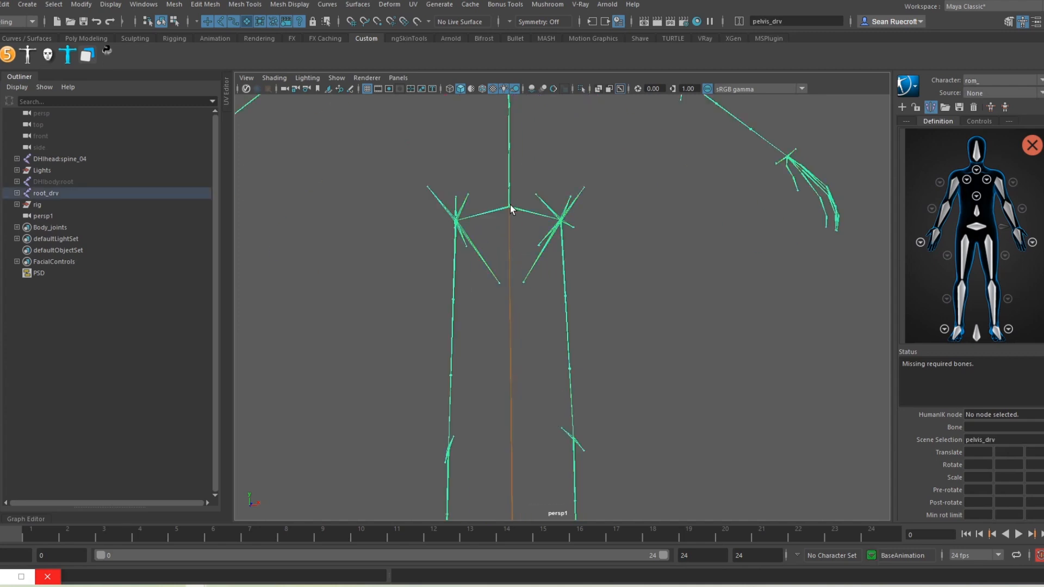
alt+drag(466, 333, 551, 301)
click(398, 78)
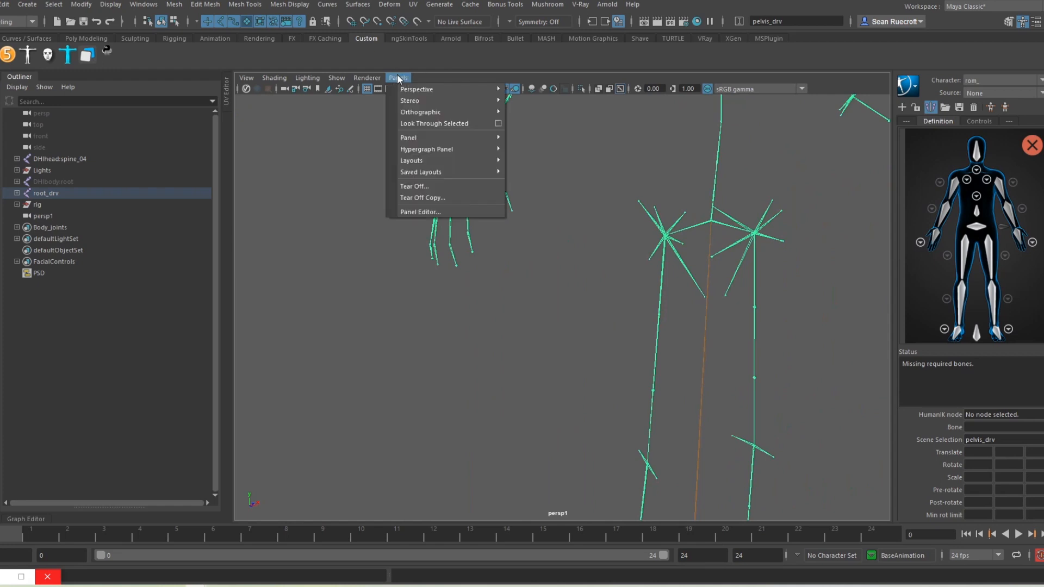
mouse_move(449, 90)
click(554, 103)
scroll(653, 211, down, 4)
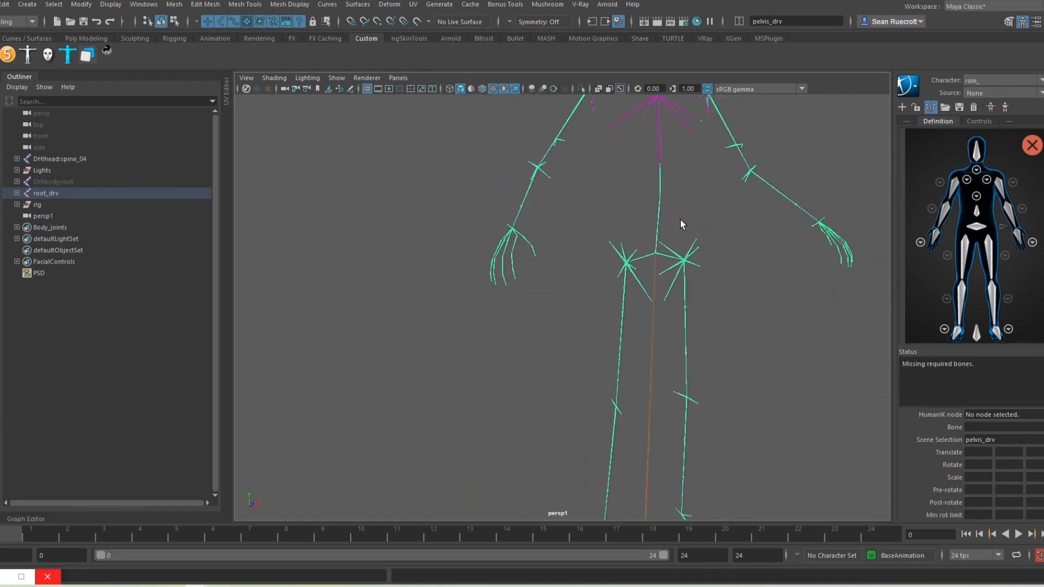
alt+middle_drag(712, 284, 620, 280)
alt+right_drag(621, 280, 707, 310)
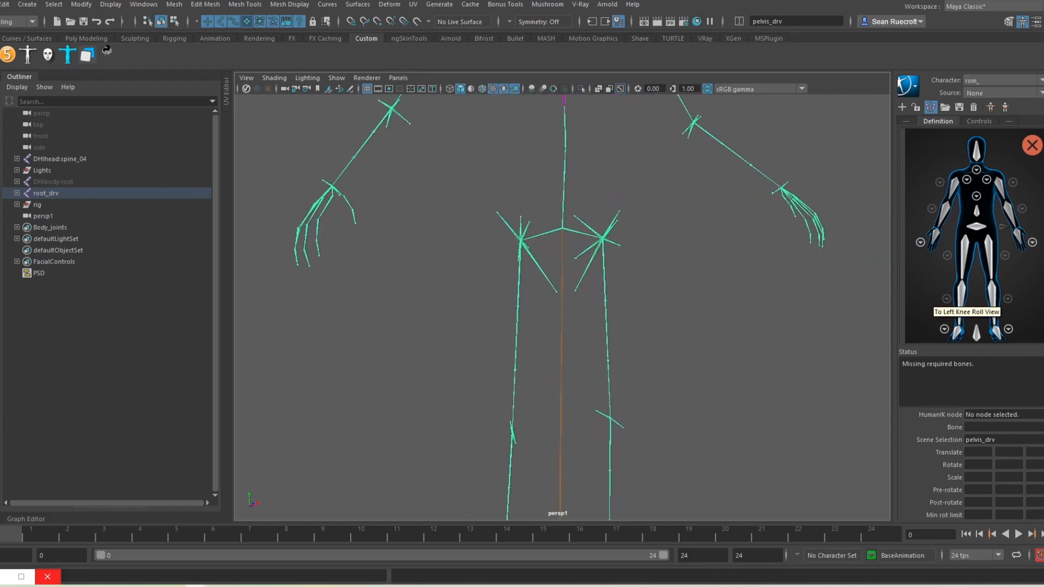
Step: Map the pelvis to Hips and the thigh, calf and foot joints to their leg slots
right_click(975, 232)
click(998, 238)
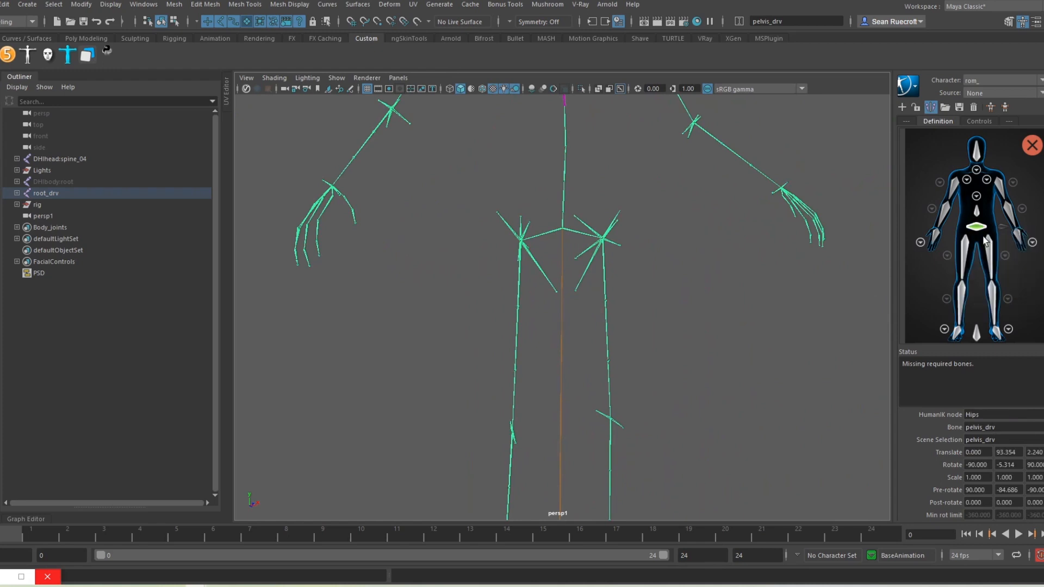
click(604, 261)
double_click(990, 258)
click(609, 430)
double_click(992, 299)
alt+middle_drag(803, 421, 795, 226)
click(618, 402)
double_click(996, 333)
alt+middle_drag(774, 321, 774, 522)
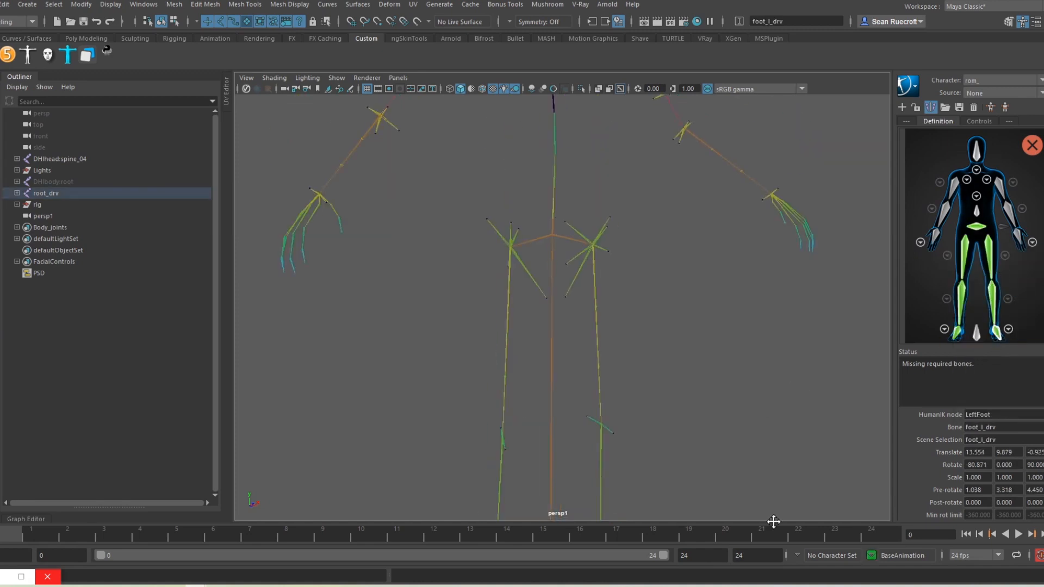
Step: Assign the first lower spine joints to their Spine slots in the rom_ definition
click(553, 209)
right_click(976, 210)
click(532, 217)
click(976, 196)
right_click(975, 300)
click(998, 308)
click(535, 134)
click(553, 163)
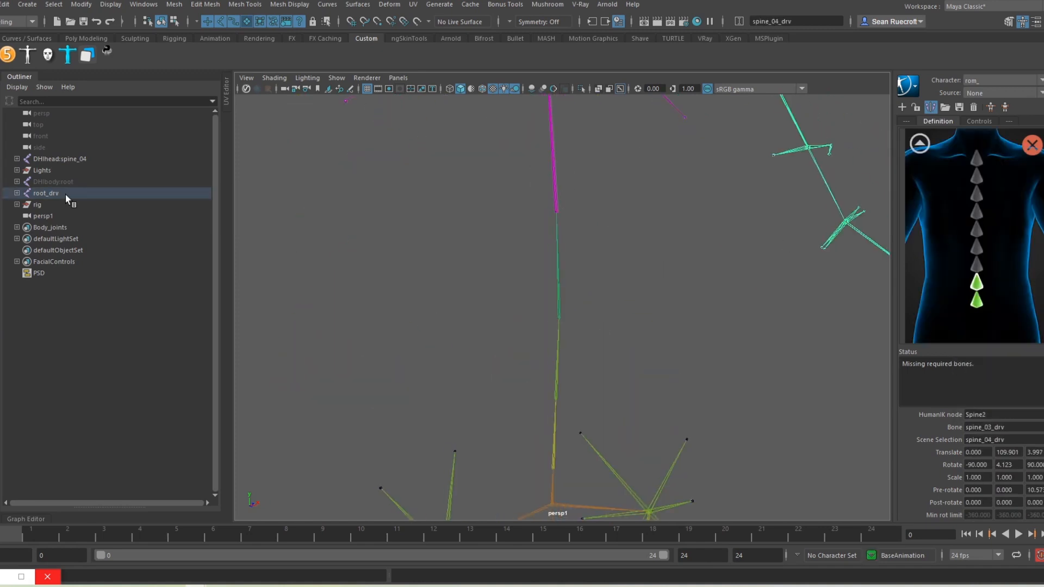
Step: Show only the driver skeleton and map spine_04 and spine_05 to the upper spine slots
click(65, 195)
click(581, 89)
click(556, 212)
right_click(976, 267)
click(1000, 275)
click(559, 185)
right_click(977, 248)
click(920, 143)
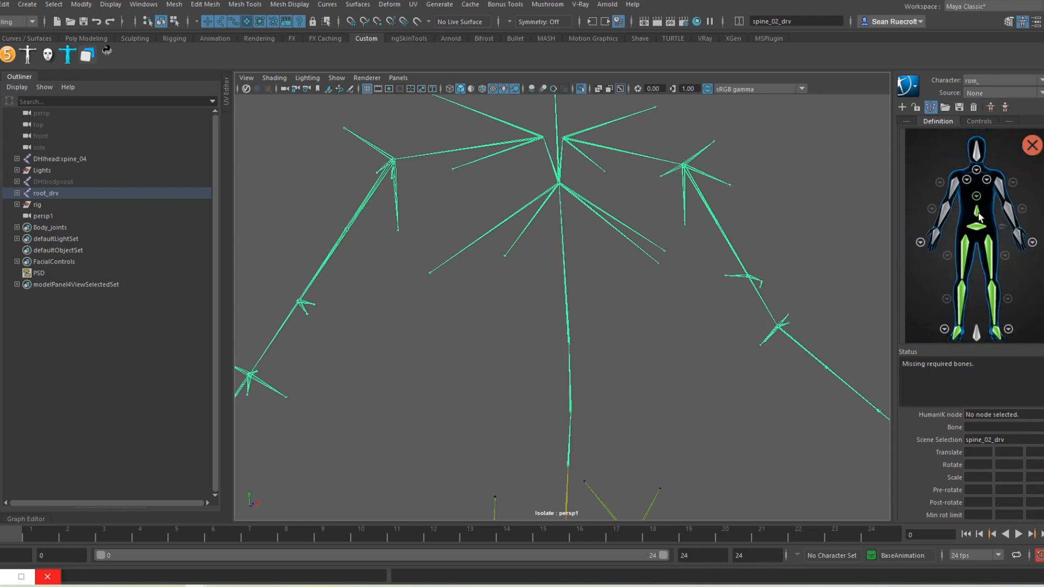
Step: Map the clavicle, upper arm, forearm and left hand joints to their arm slots
click(978, 216)
click(590, 226)
click(987, 180)
click(736, 249)
right_click(1000, 189)
click(724, 345)
click(798, 406)
right_click(1020, 237)
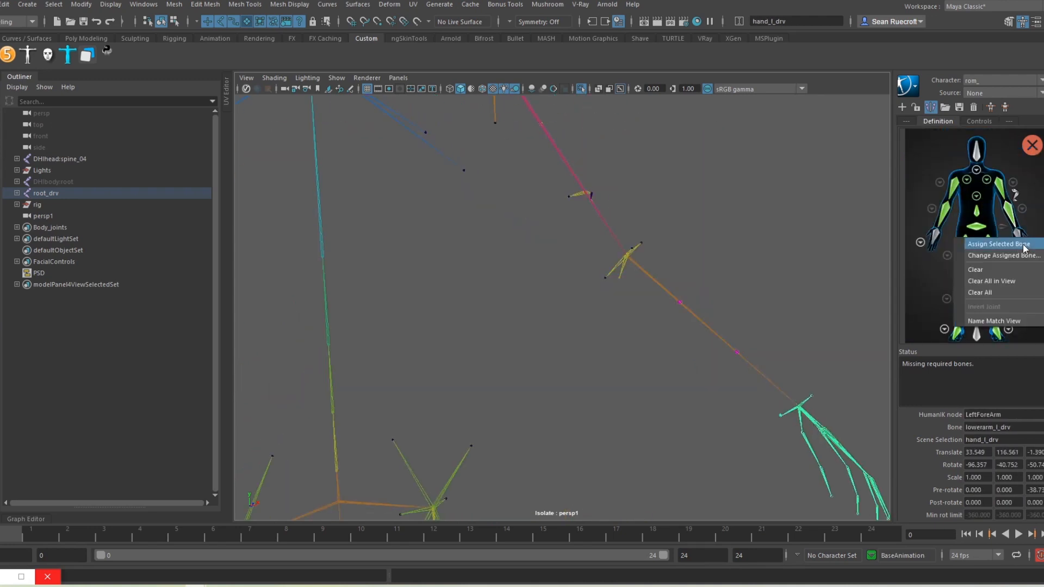
click(1023, 244)
Step: Assign neck_01, neck_02 and the head joint to the neck and head slots
click(668, 298)
click(977, 170)
click(674, 260)
right_click(977, 302)
click(998, 309)
click(682, 213)
click(920, 144)
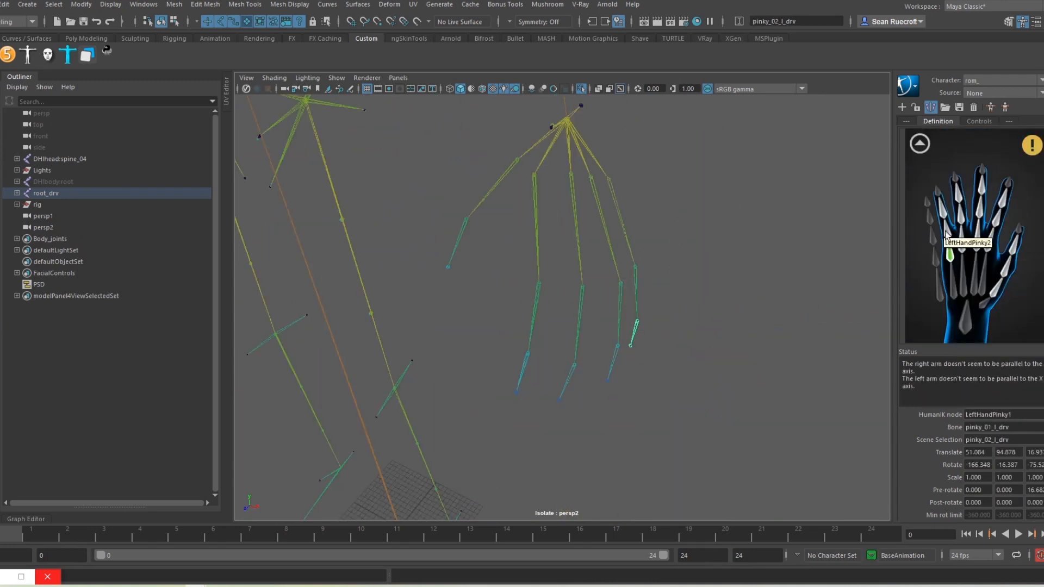
Step: Map the left pinky and ring finger joints, including ring_03_l_drv, to their finger slots
right_click(948, 231)
click(630, 345)
right_click(943, 209)
click(621, 283)
right_click(962, 239)
click(617, 345)
right_click(961, 219)
click(608, 380)
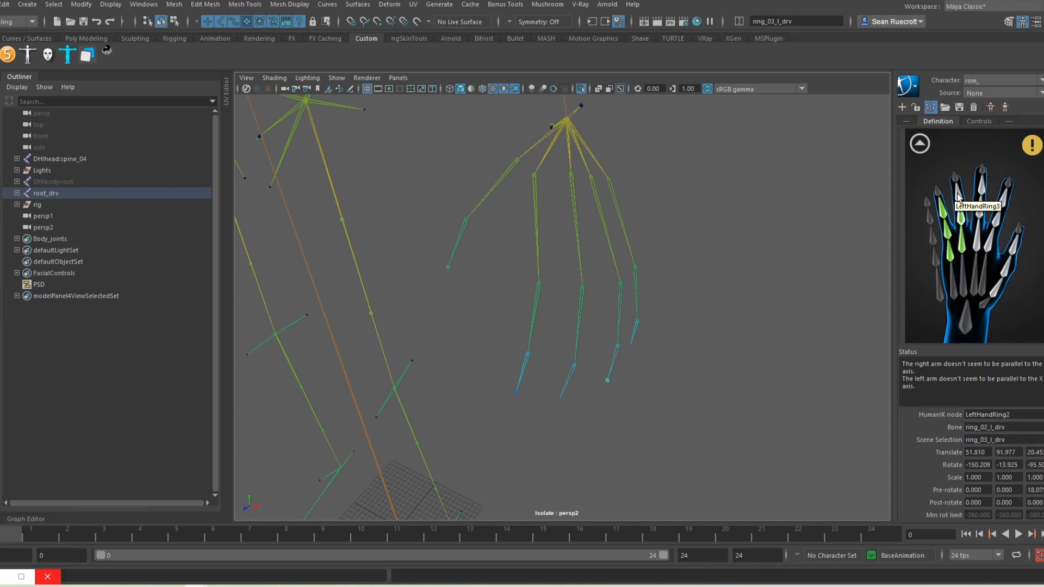
right_click(958, 198)
Step: Map the left middle, index (to index_03_l_drv) and thumb (to thumb_03_l_drv) joints
click(582, 287)
click(575, 365)
click(559, 400)
right_click(980, 191)
click(538, 283)
click(528, 354)
click(516, 392)
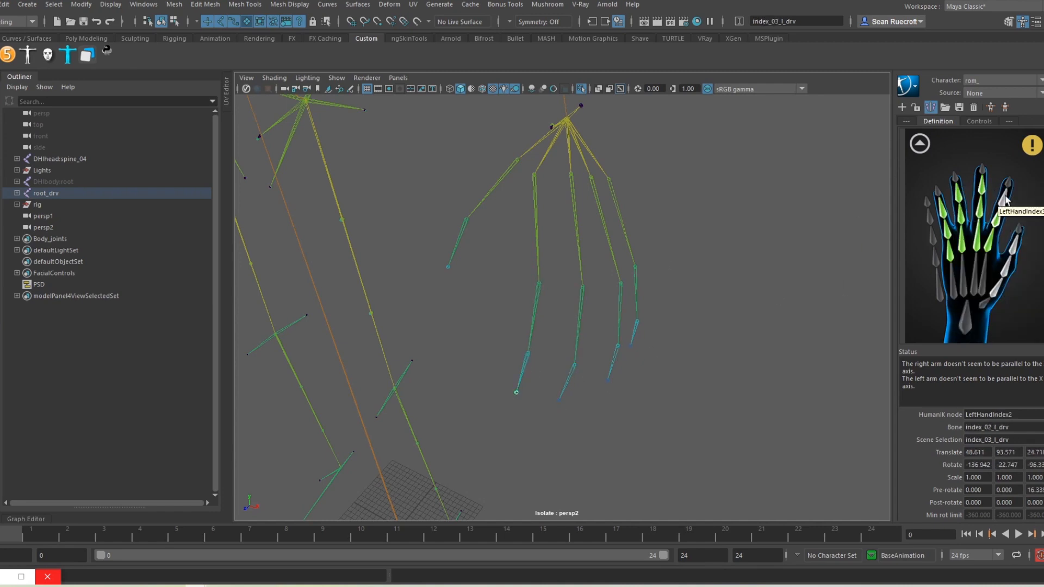
right_click(1005, 200)
click(517, 160)
right_click(998, 287)
click(1005, 297)
click(466, 219)
click(448, 267)
right_click(1013, 245)
Step: Orbit around both hands and verify the ring tip slot uses ring_03_l_drv
alt+drag(547, 276, 555, 294)
alt+middle_drag(621, 333, 697, 312)
scroll(706, 313, up, 5)
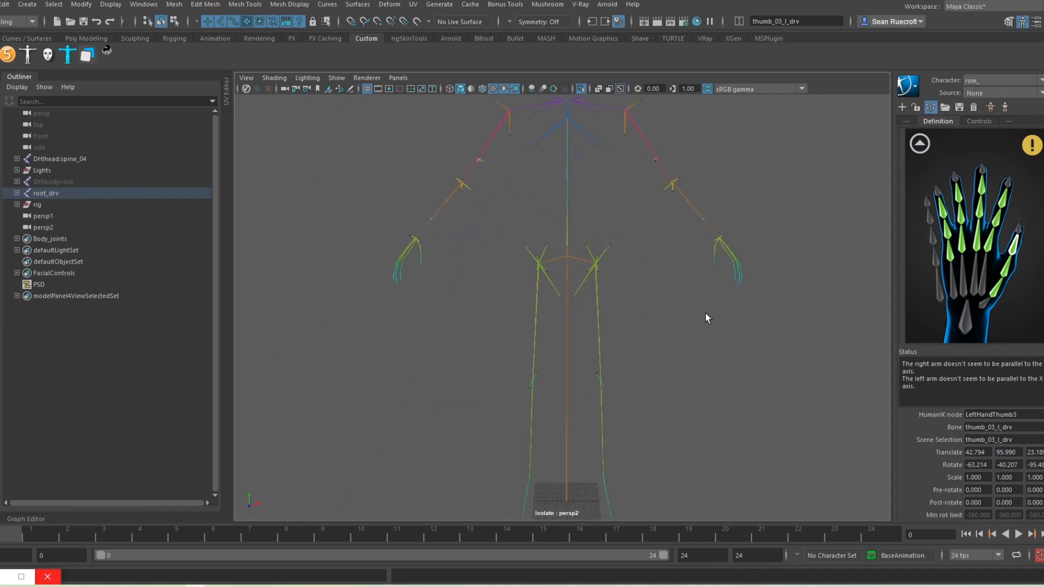
scroll(726, 355, down, 3)
alt+drag(771, 338, 717, 344)
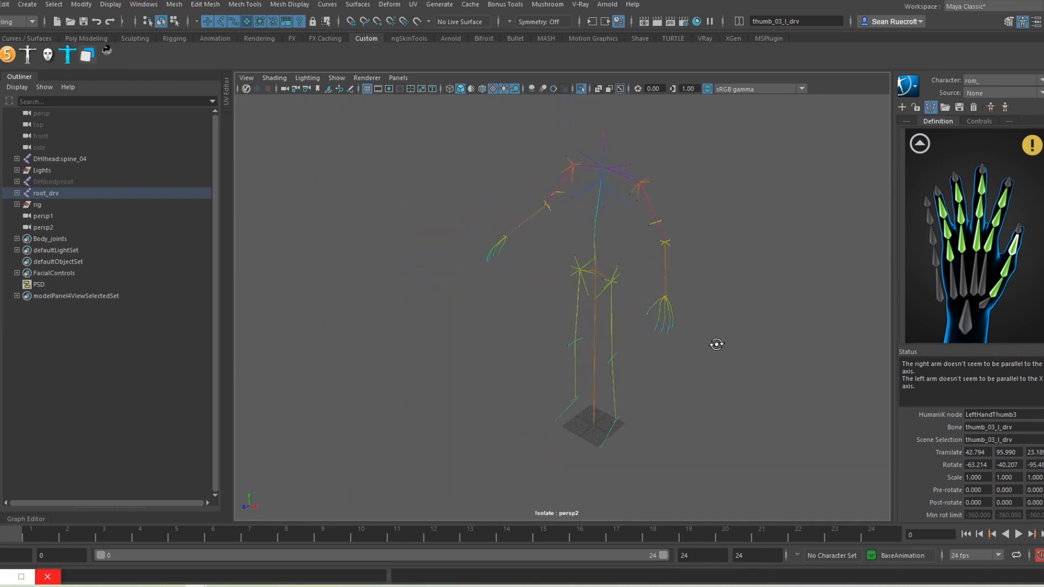
scroll(773, 353, up, 5)
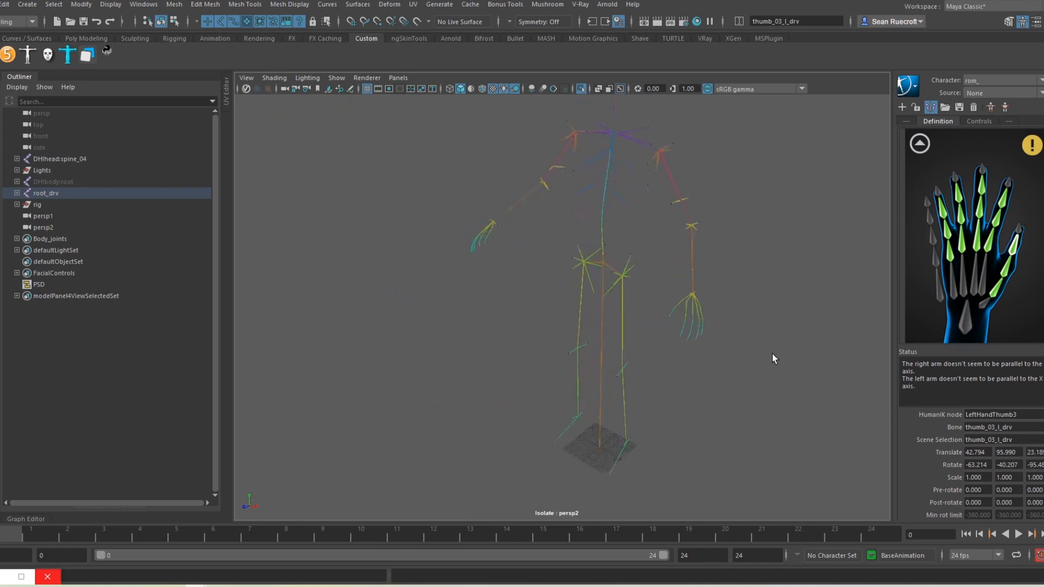
alt+middle_drag(760, 345, 575, 285)
scroll(576, 285, up, 6)
alt+drag(575, 286, 650, 322)
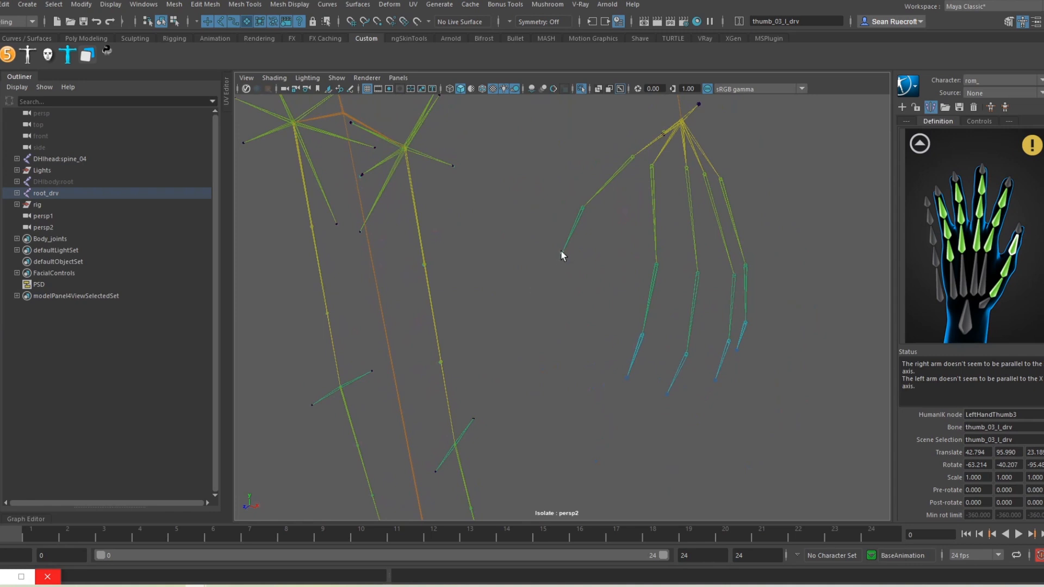
click(627, 378)
click(959, 190)
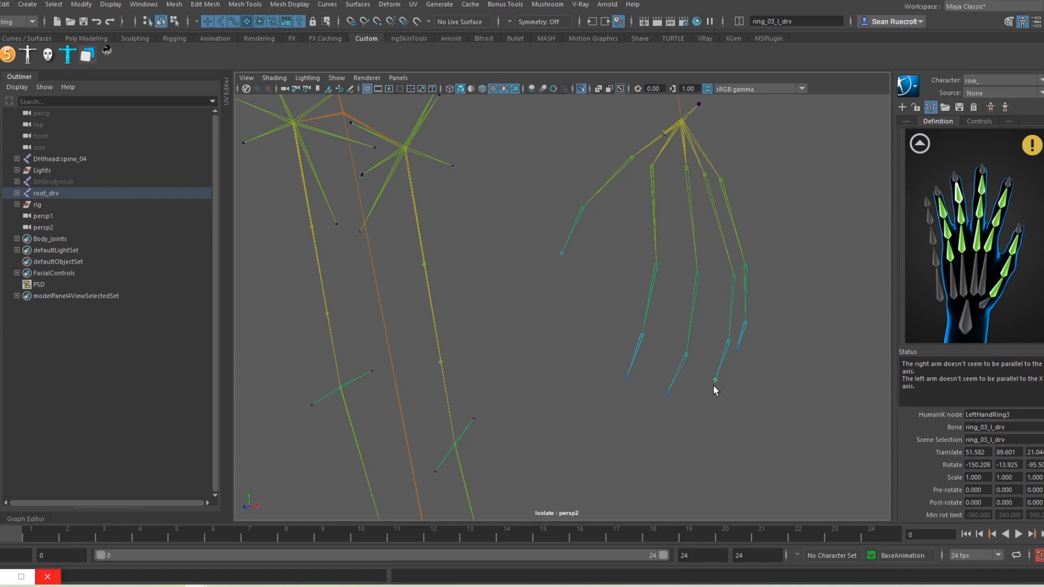
Step: Turn off Isolate Select so the body mesh reappears, then select the middle fingertip joint
click(378, 90)
click(335, 194)
click(337, 78)
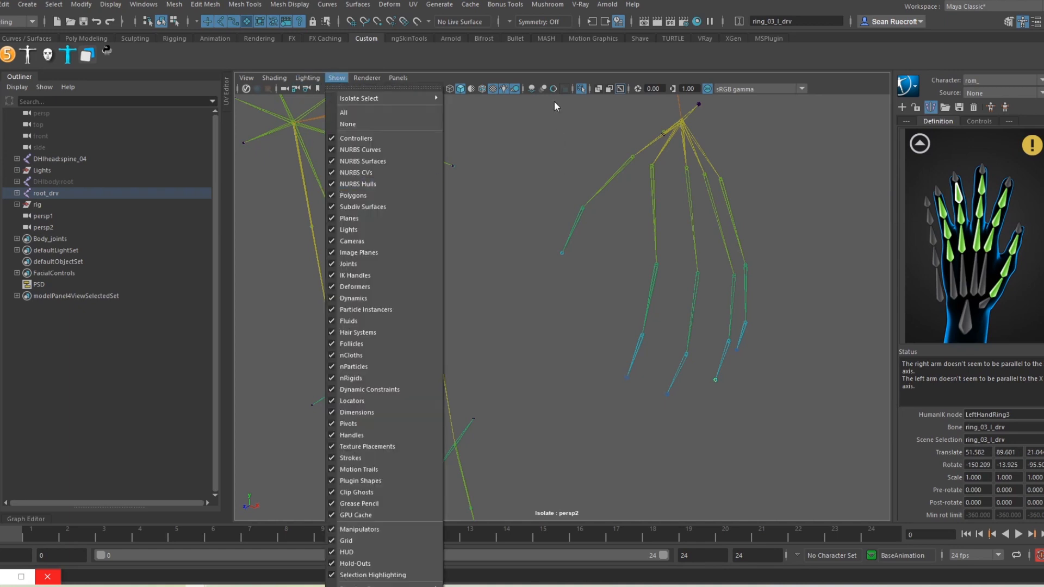
click(581, 83)
click(581, 87)
alt+drag(668, 299, 676, 227)
click(675, 227)
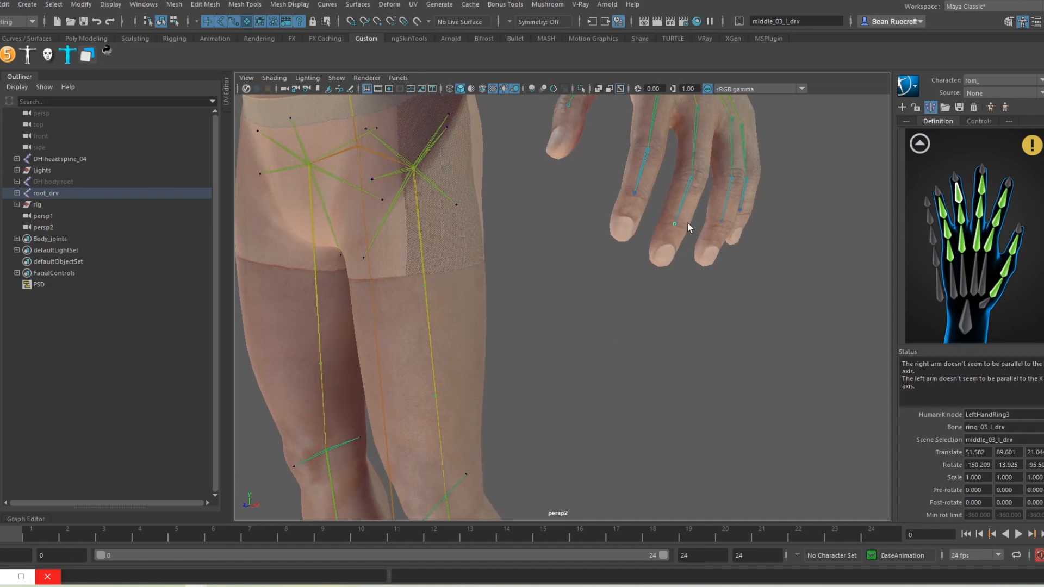
alt+right_drag(728, 237, 675, 259)
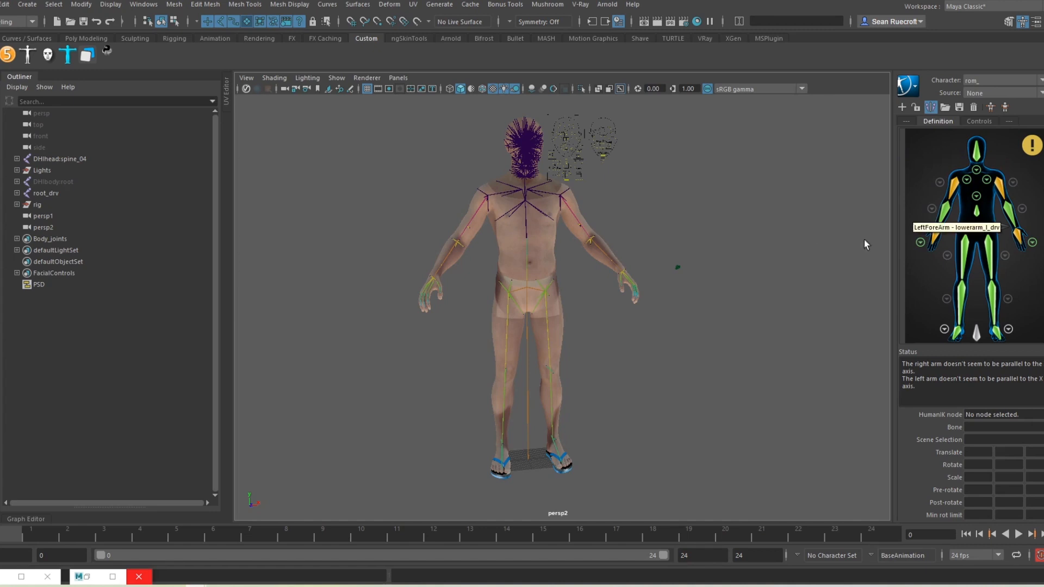
alt+drag(755, 324, 643, 359)
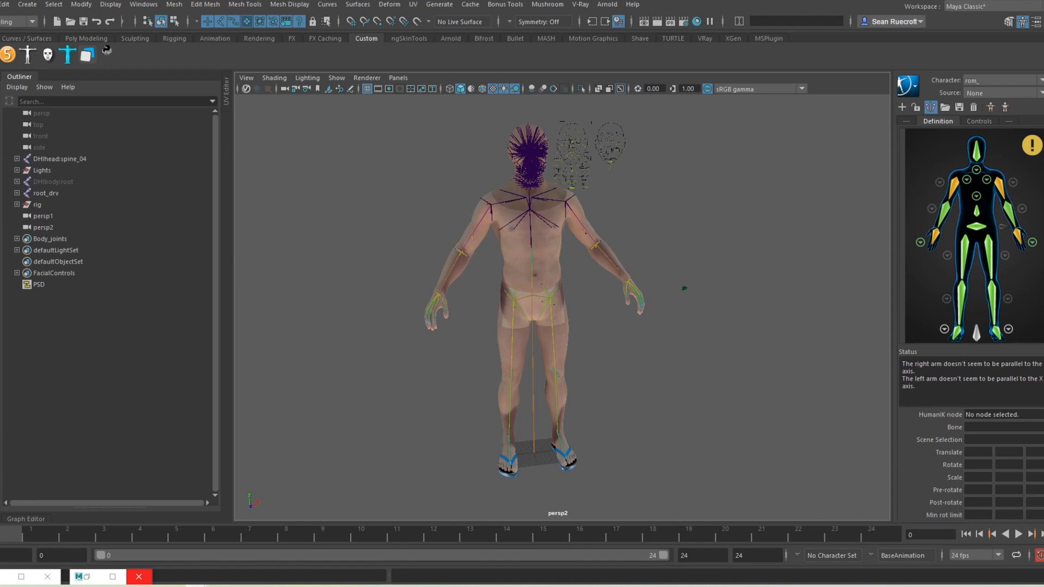
Step: Reference Gavin_DriveRig_Test.mb into the scene via the Reference Editor, then minimise the editor
click(2, 4)
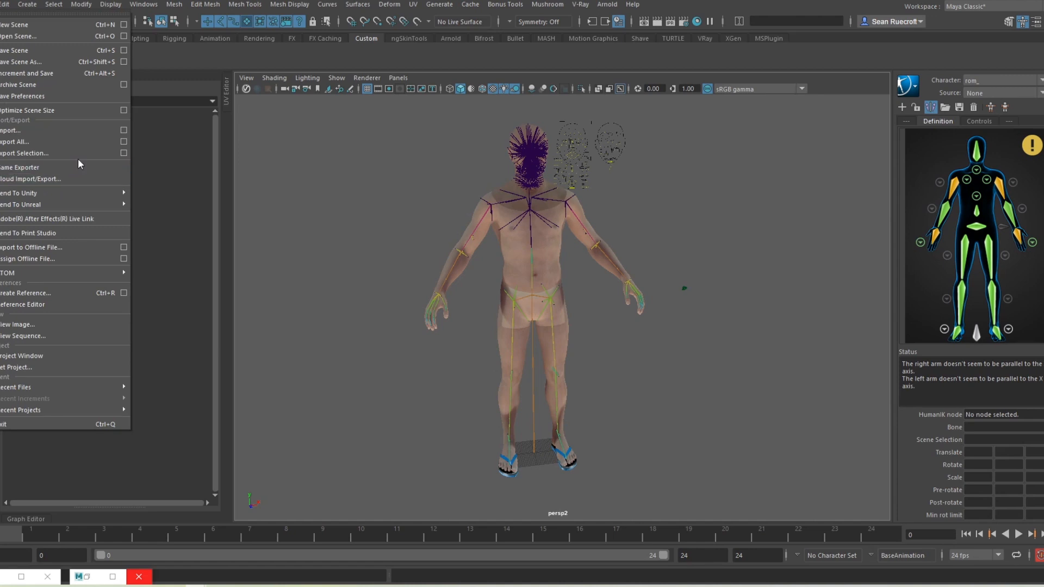
click(57, 303)
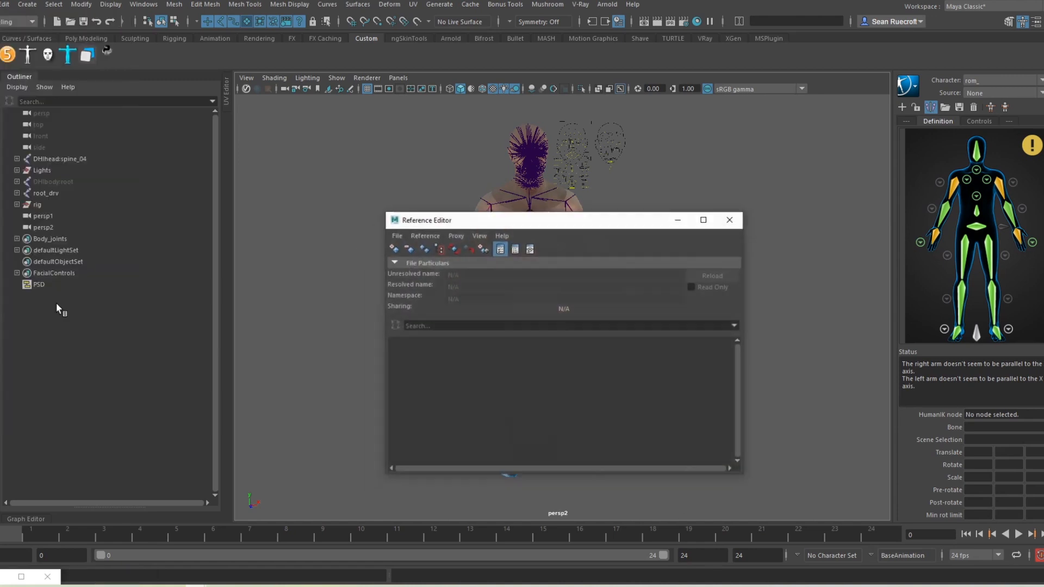
click(391, 250)
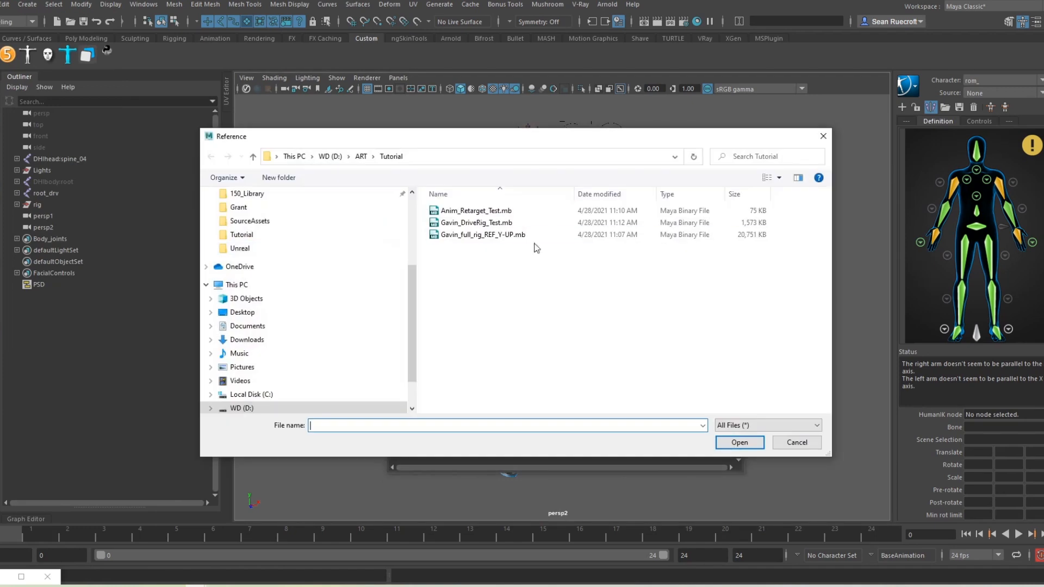
click(476, 222)
click(743, 443)
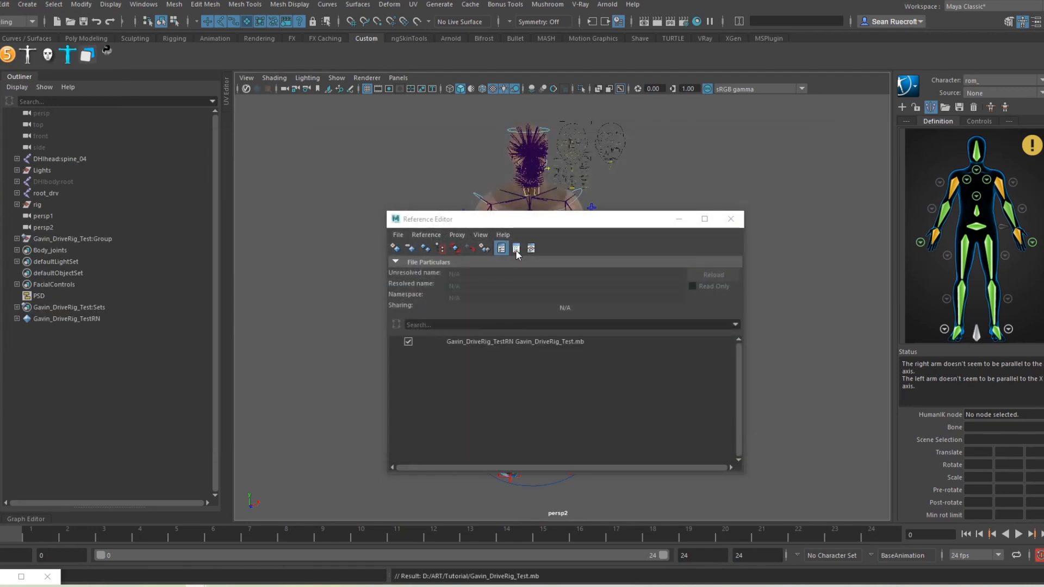
click(679, 219)
alt+middle_drag(662, 398, 661, 377)
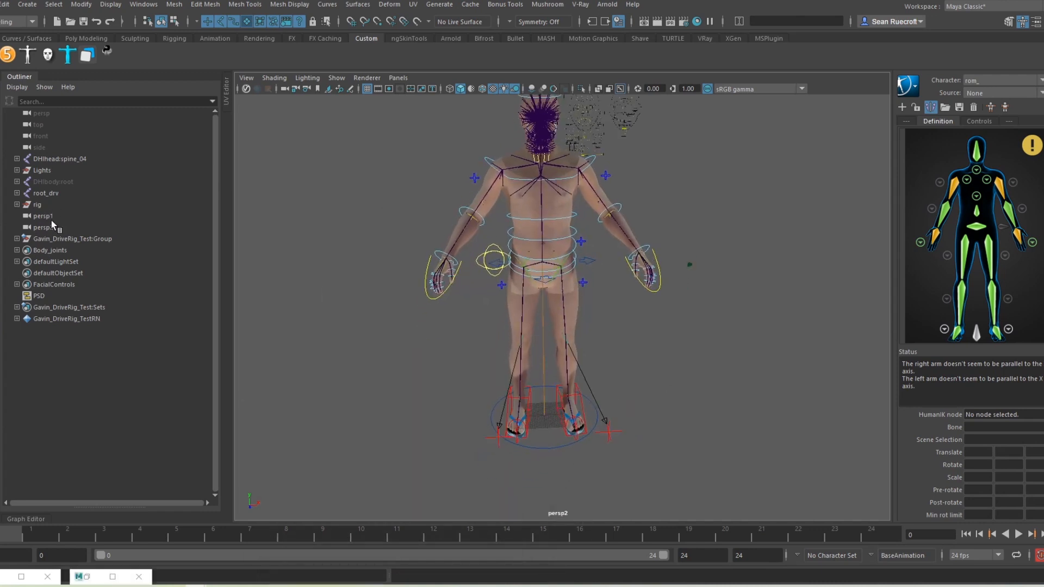
Step: Key the rig's Main control, then move it left on X at frame 10
click(45, 238)
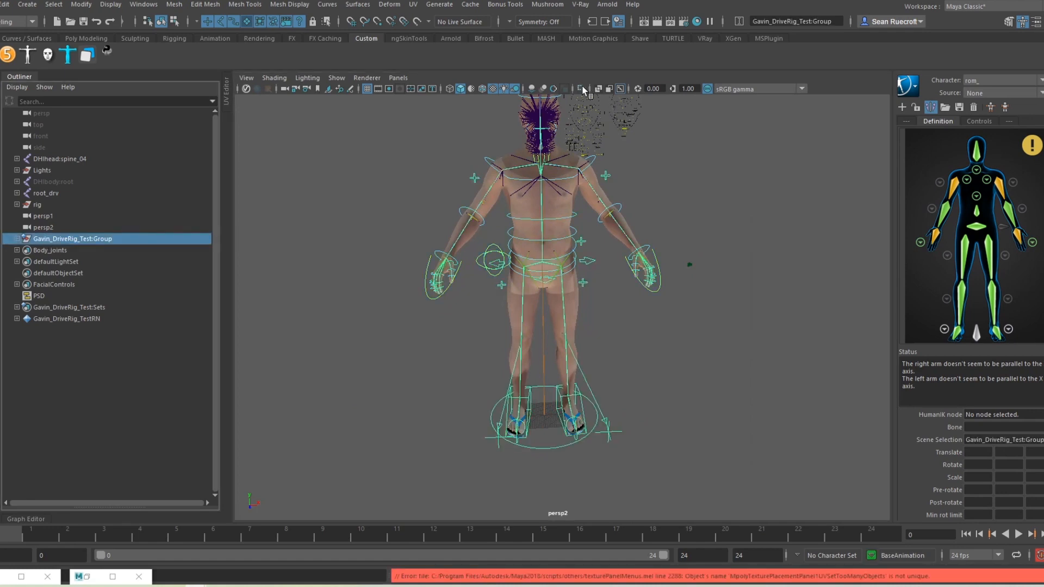
click(581, 87)
alt+drag(670, 409, 650, 402)
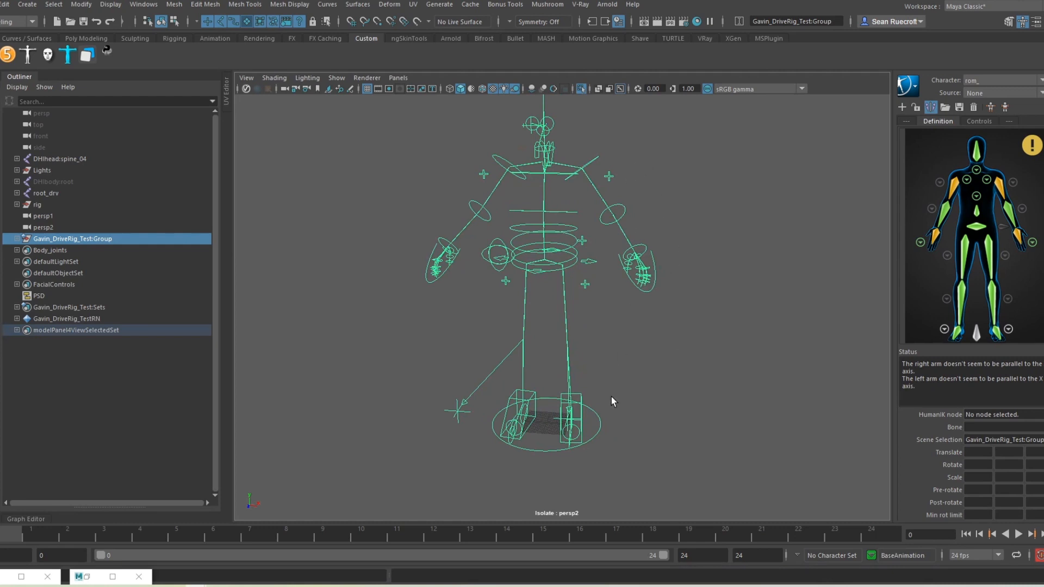
drag(595, 436, 596, 436)
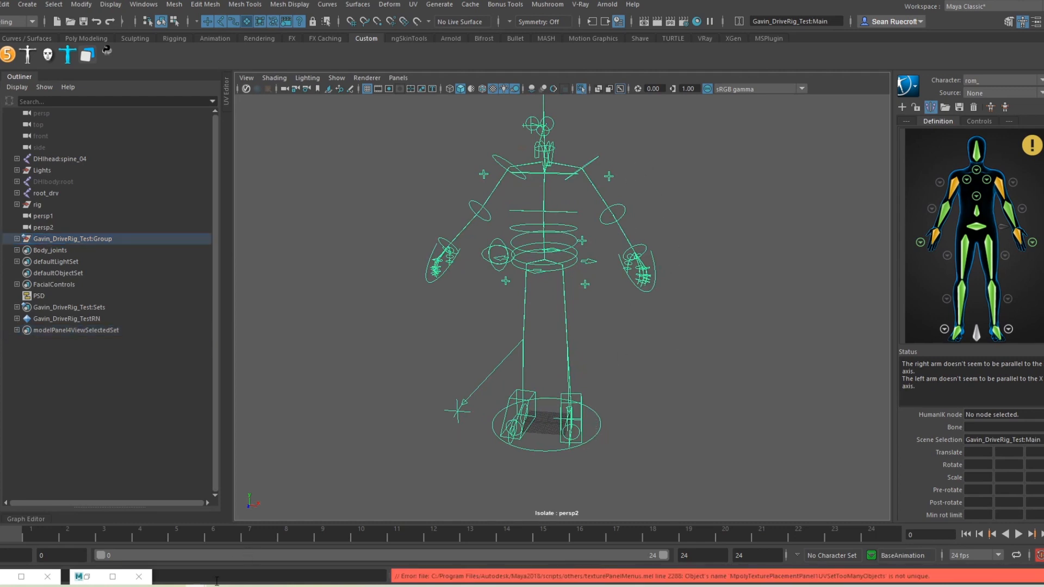
key(s)
drag(18, 536, 373, 545)
key(w)
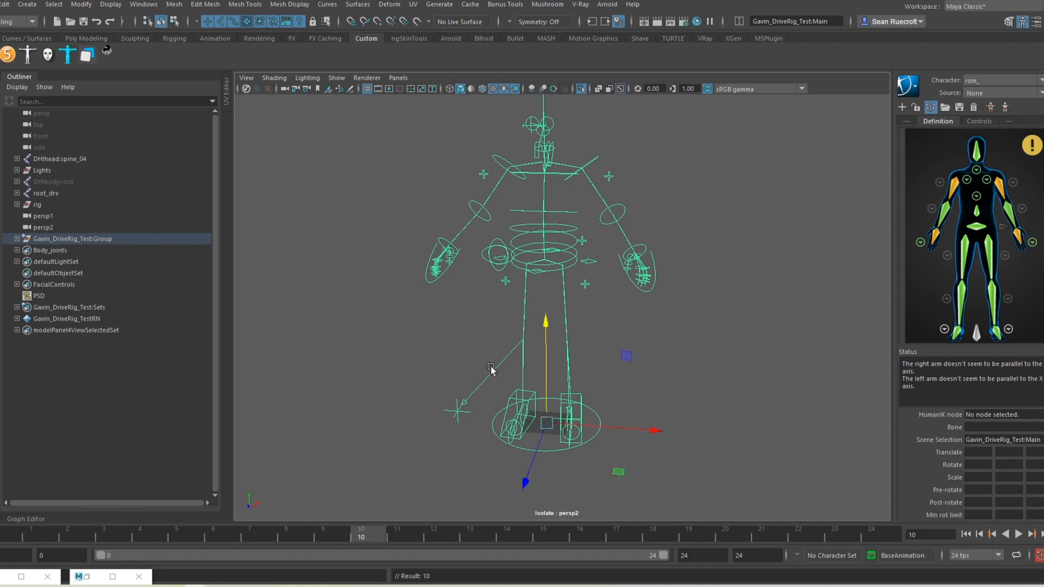
drag(653, 434, 465, 416)
Step: Set the playback end time to 240
click(705, 556)
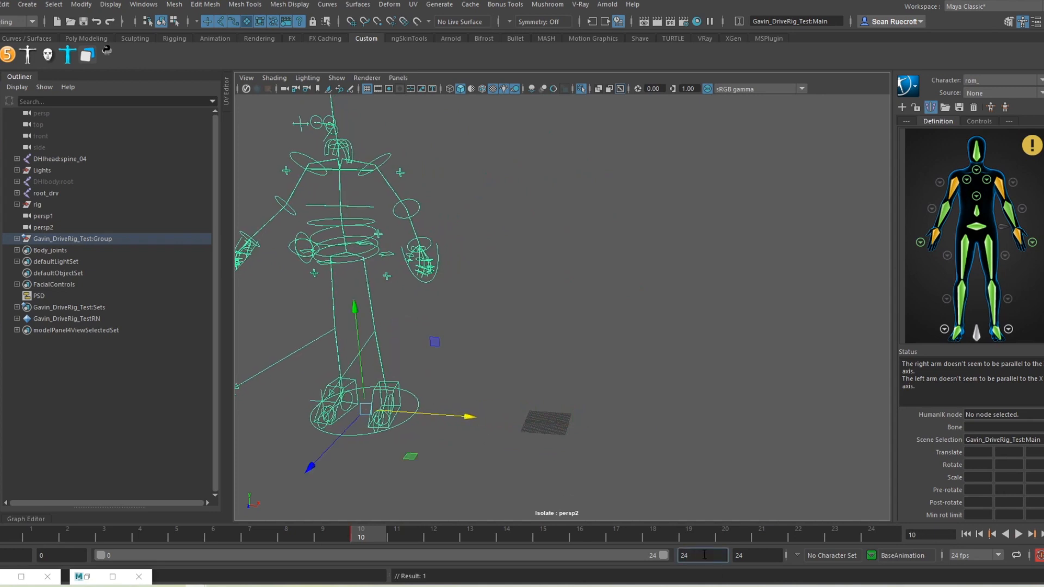
text(0)
key(Return)
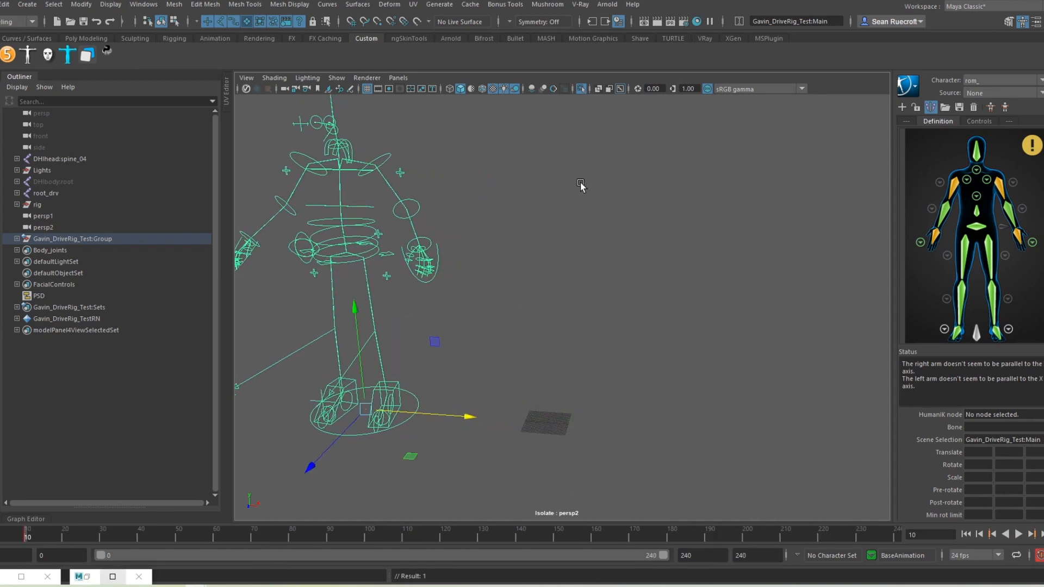
Step: Key the RootX_M hip control at frame 10 and lower it at frame 20
alt+middle_drag(479, 266, 558, 326)
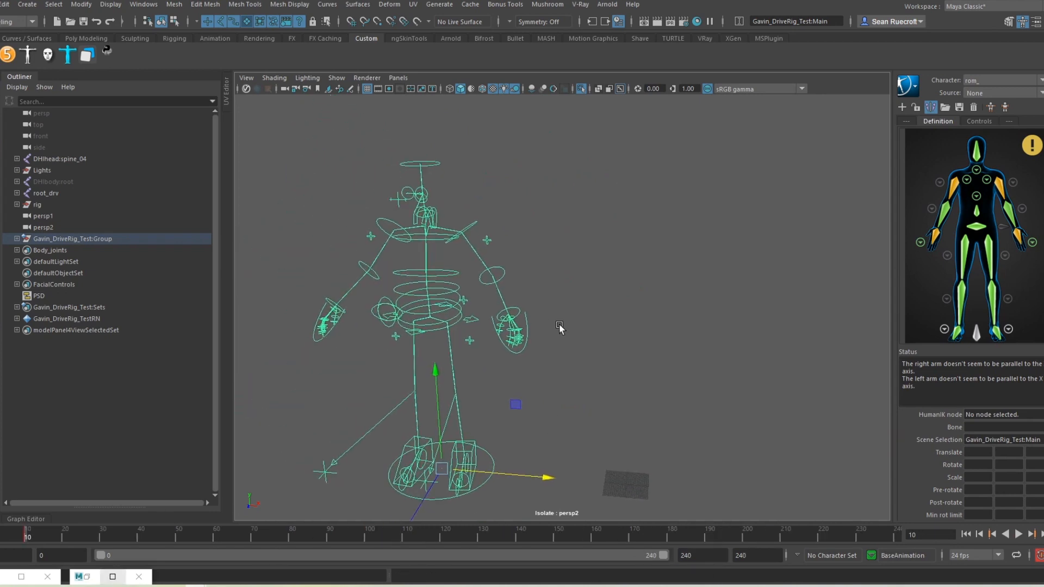
click(477, 323)
key(s)
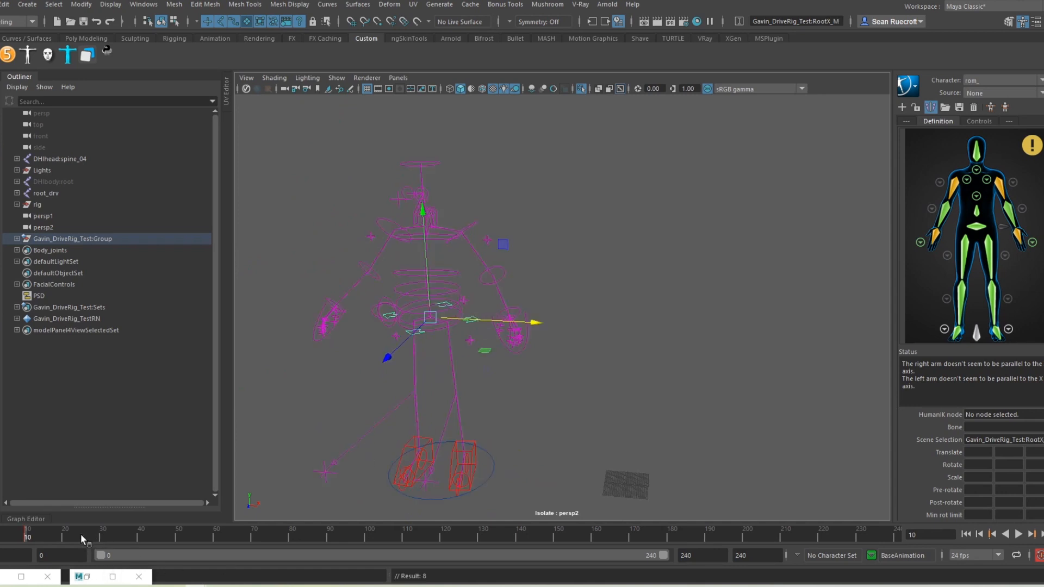
click(64, 538)
drag(422, 215, 440, 282)
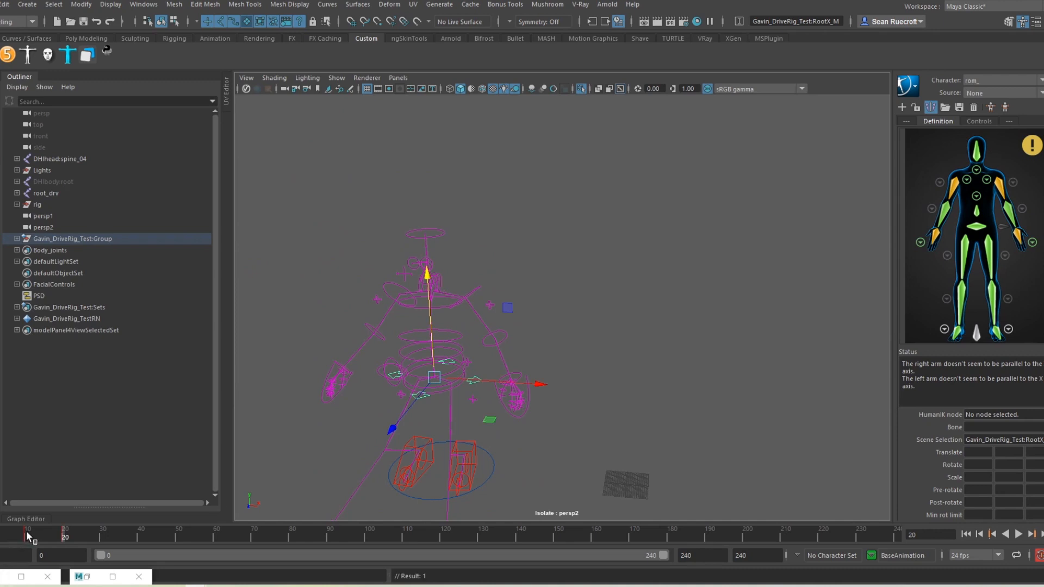
Step: Copy the hip keys from frames 10–20 and paste them at frames 30 and 50
shift+drag(27, 536, 64, 541)
right_click(64, 540)
click(109, 367)
click(100, 539)
right_click(99, 539)
mouse_move(163, 382)
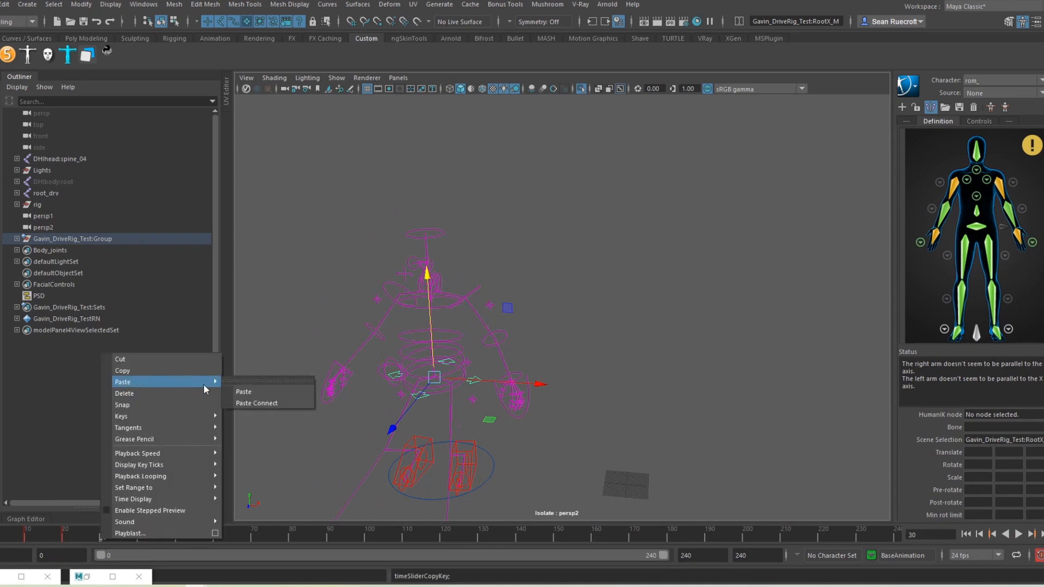
click(240, 391)
click(174, 537)
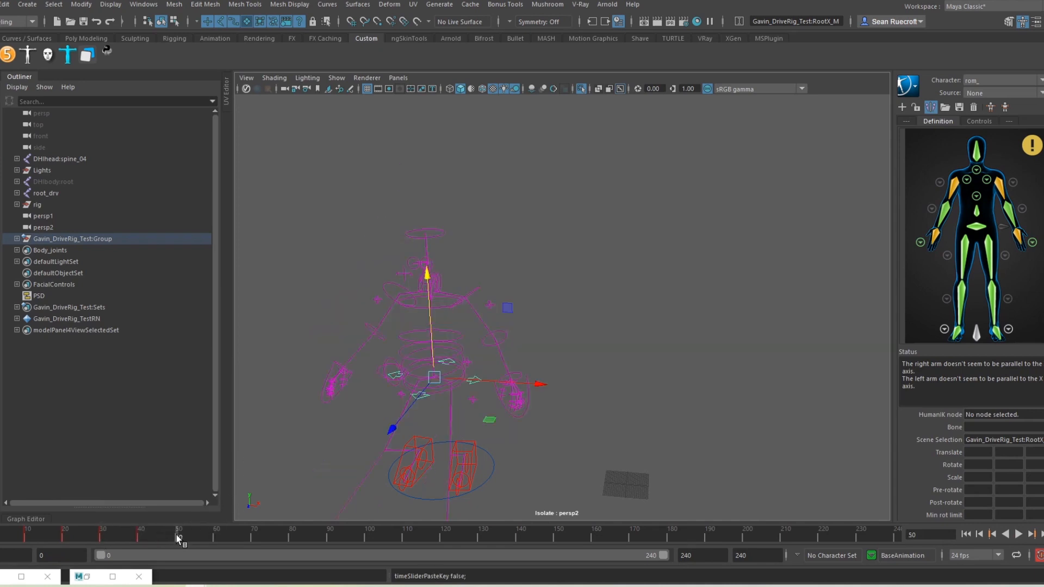
right_click(178, 538)
mouse_move(261, 379)
click(341, 387)
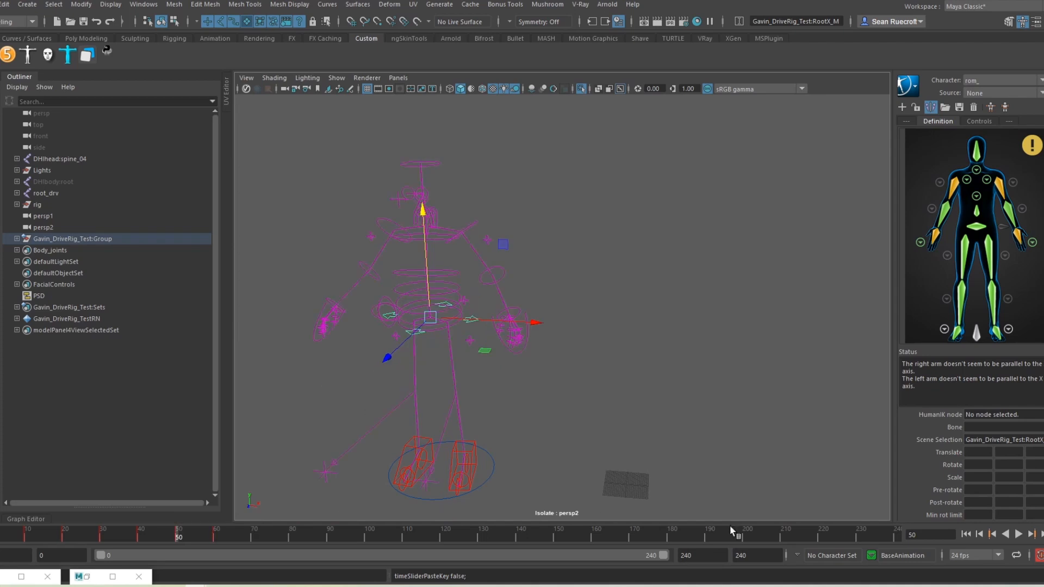
Step: Set the playback end time to 100
click(753, 556)
text(100)
key(Return)
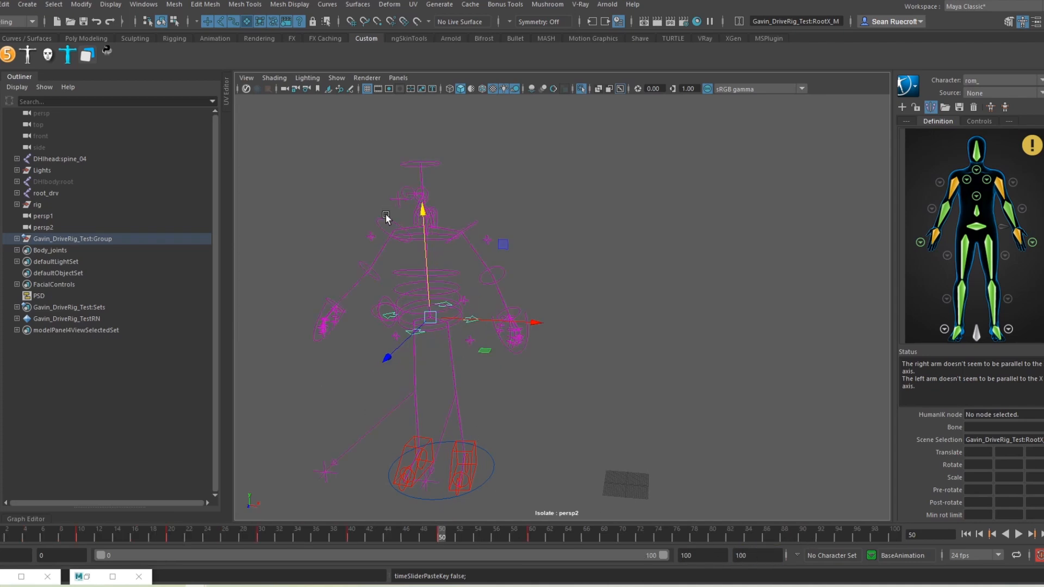
click(370, 237)
Step: Switch the arm to IK with FKIKBlend 10 and set the pole vector Follow to 10
click(488, 239)
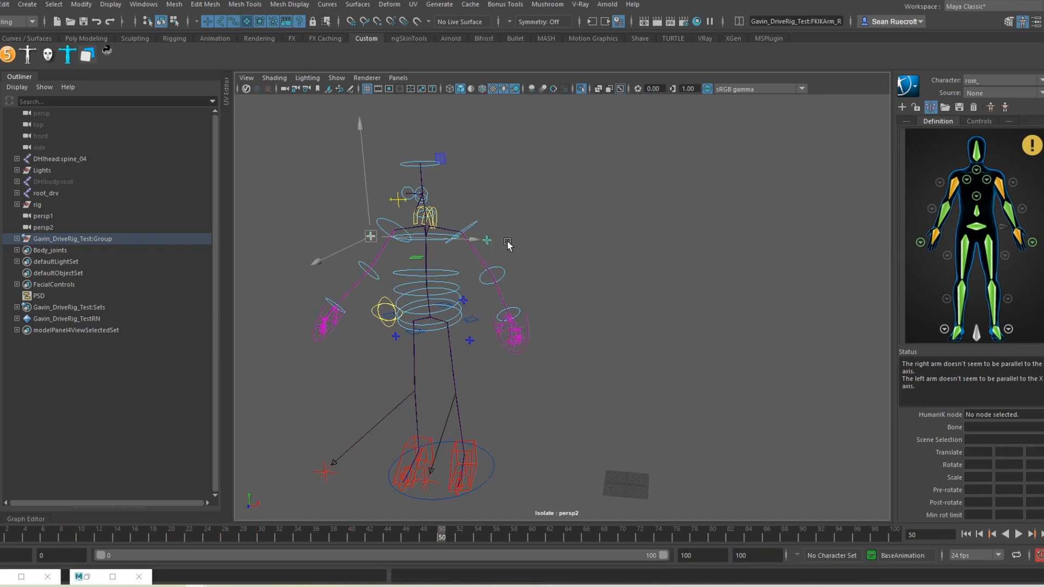
click(1023, 21)
click(997, 111)
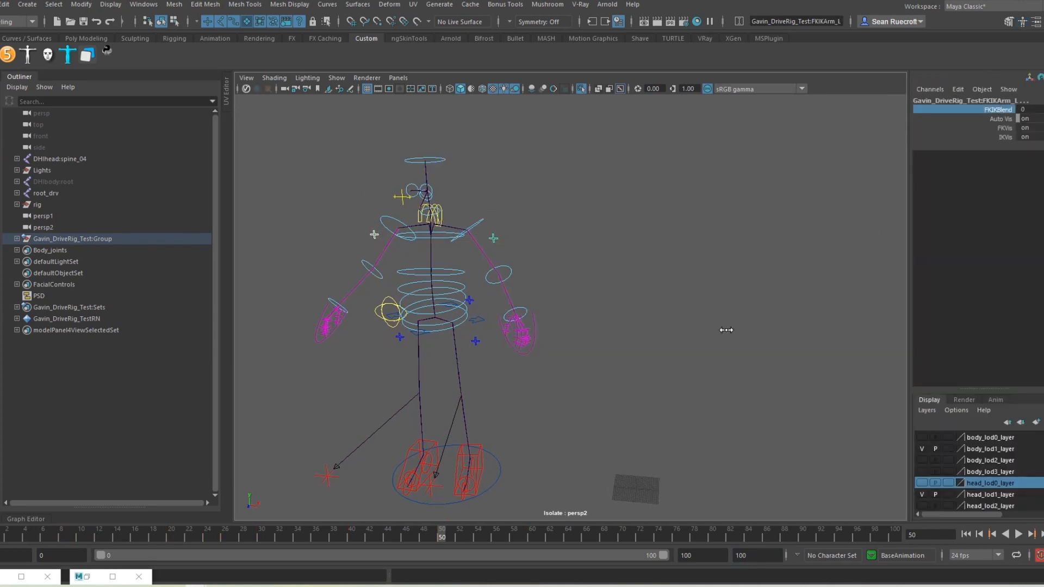
middle_drag(726, 330, 924, 299)
alt+drag(642, 327, 498, 310)
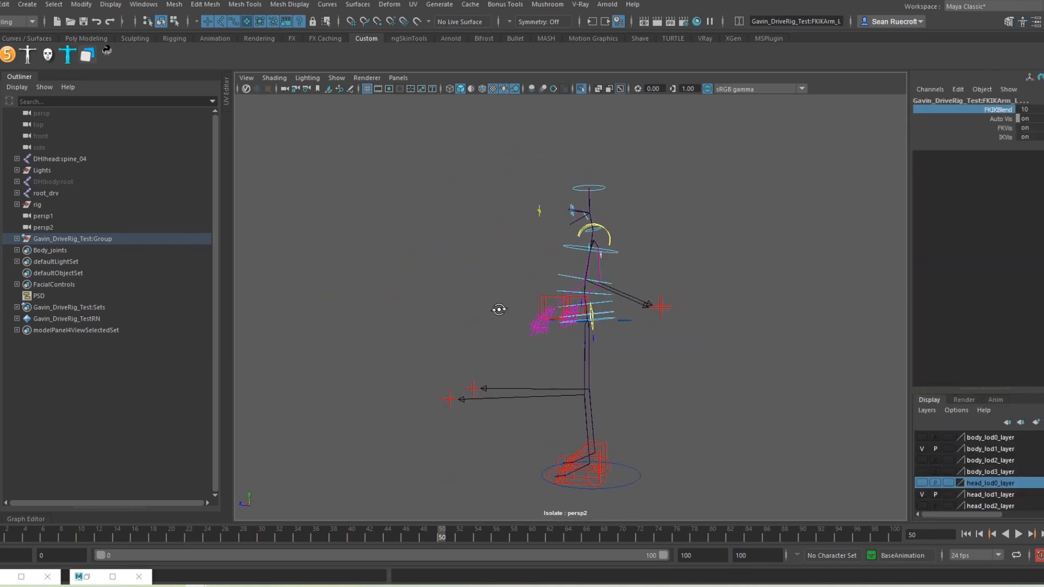
drag(699, 274, 660, 345)
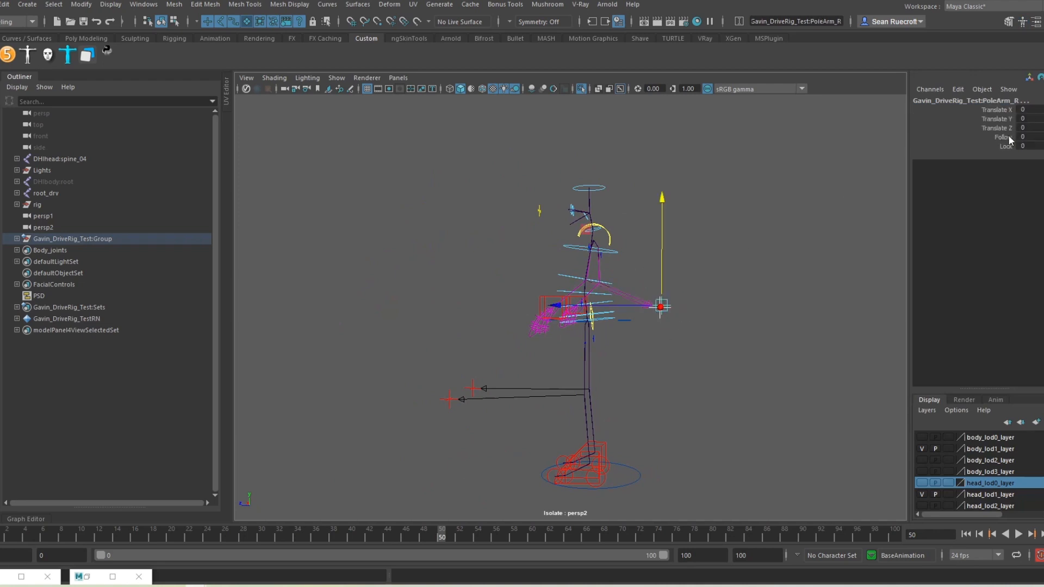
click(1005, 137)
middle_drag(707, 380, 907, 367)
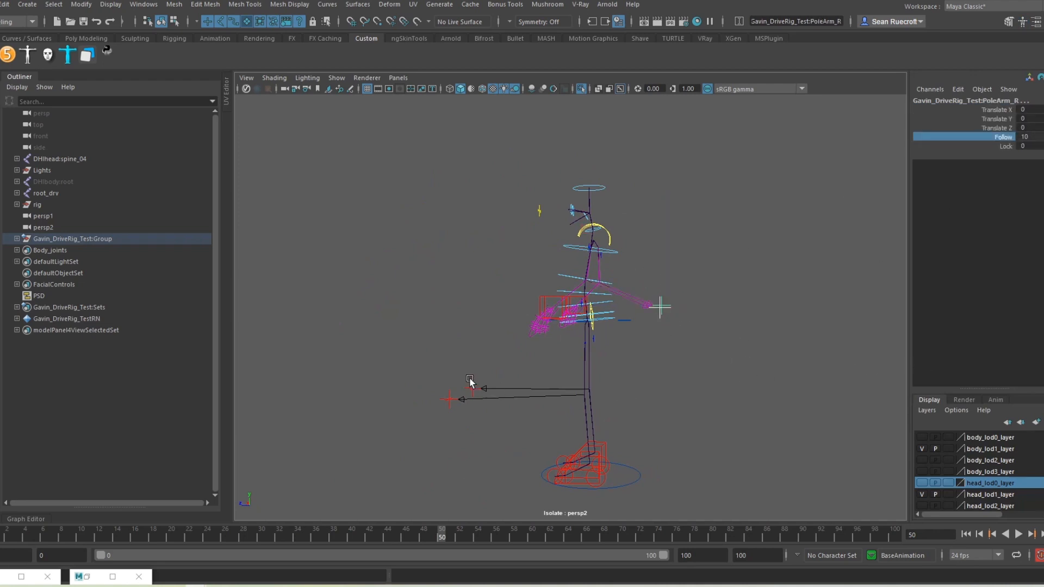
alt+drag(468, 381, 596, 375)
Step: Key both hand IK controls, IKArm_L and IKArm_R, at frame 10
click(527, 307)
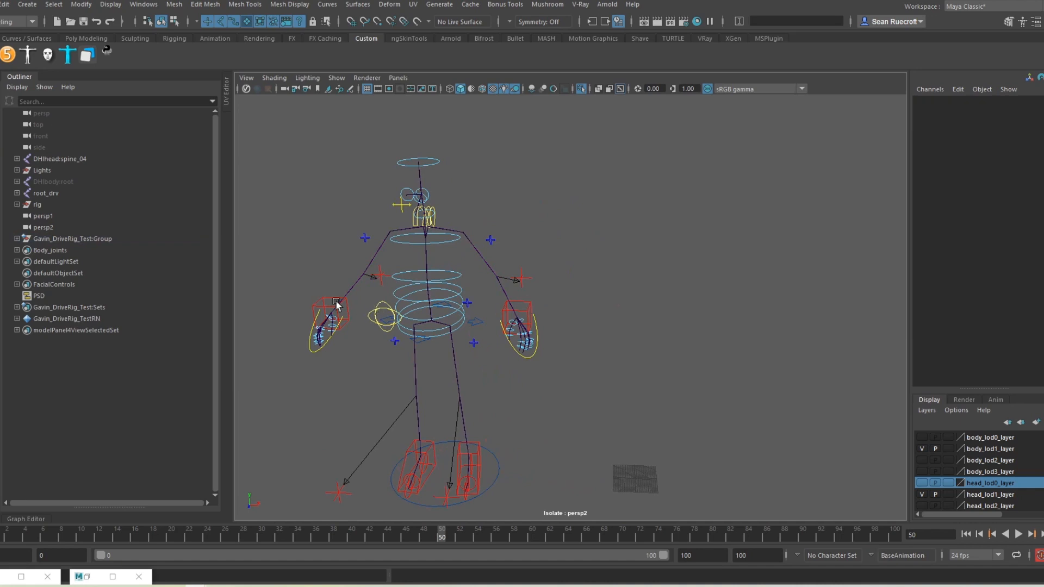
click(526, 306)
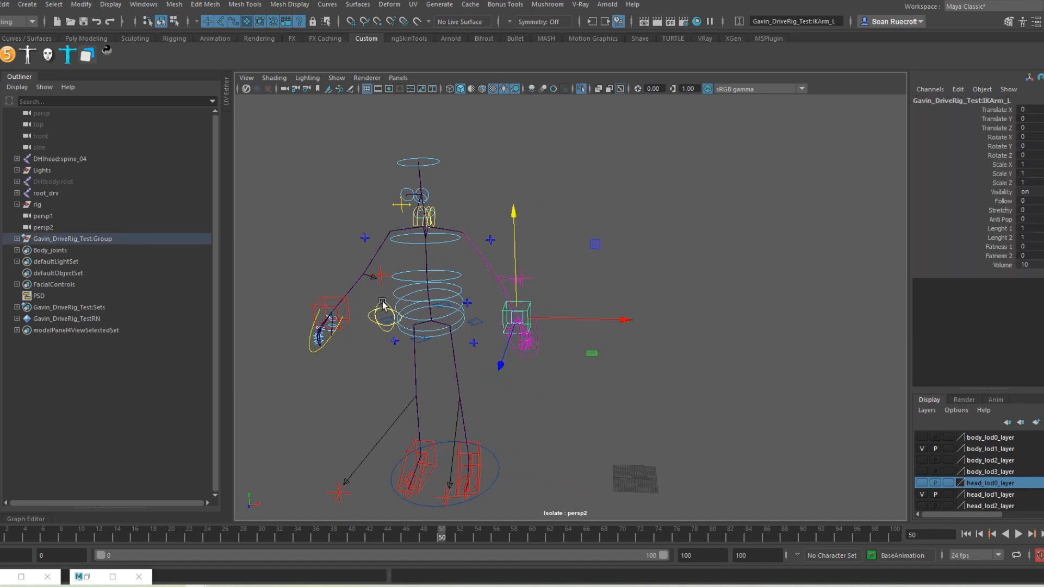
click(327, 299)
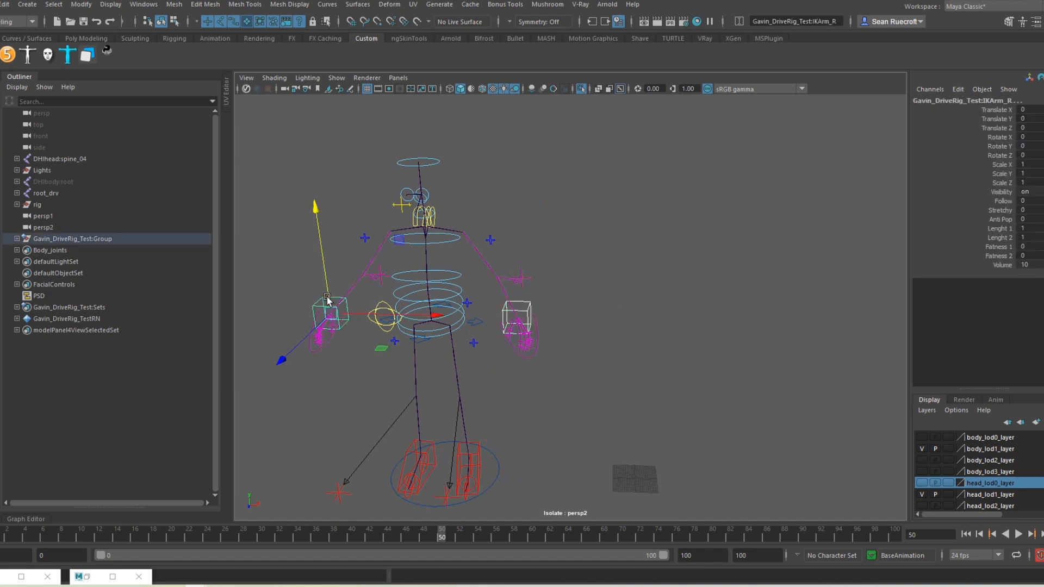
click(81, 535)
key(s)
Step: At frame 20, raise and rotate the right hand IK control
drag(81, 538, 167, 536)
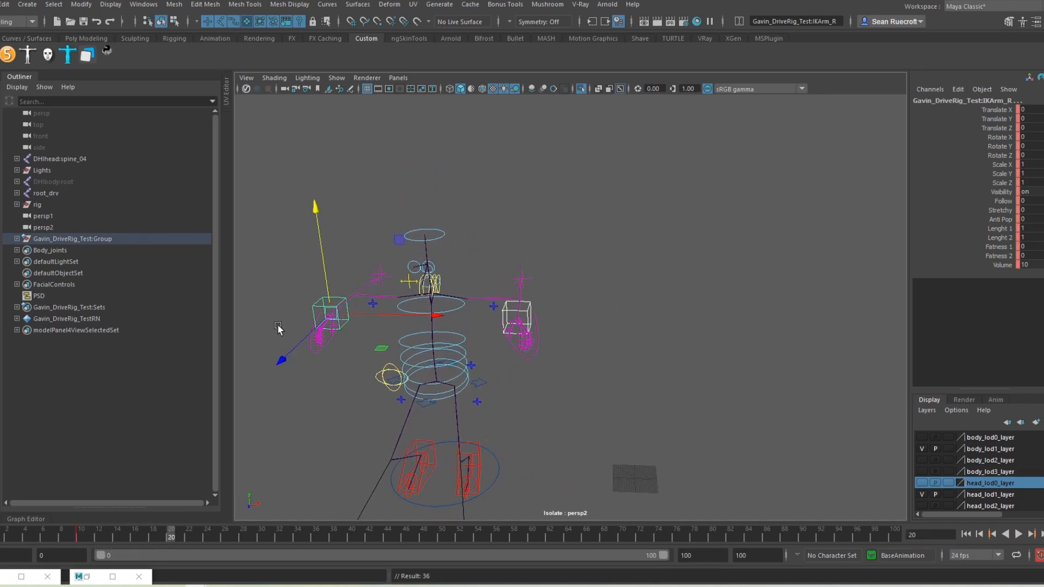
click(295, 303)
click(317, 304)
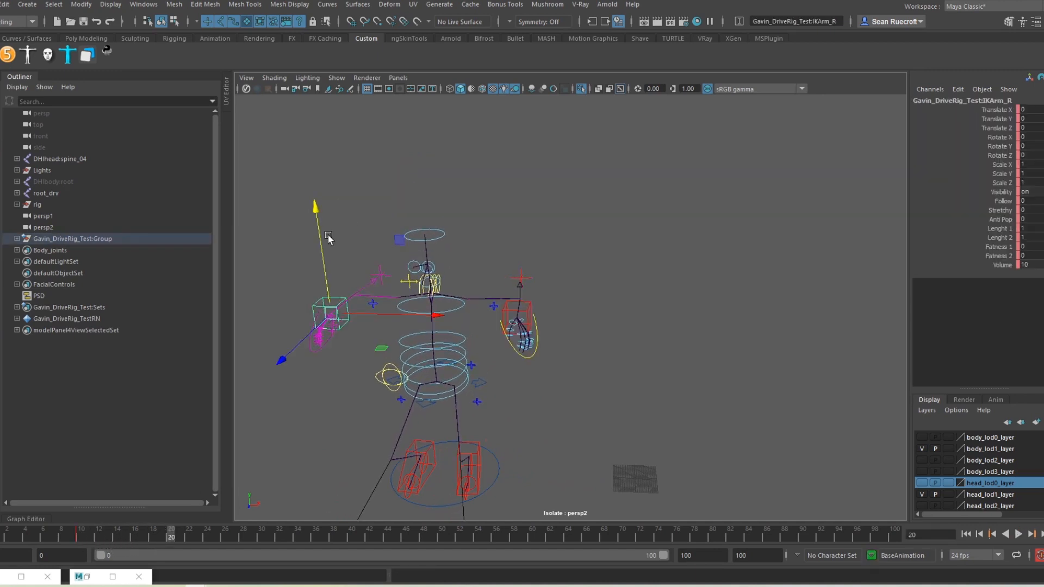
drag(320, 228, 328, 159)
key(e)
drag(256, 250, 270, 293)
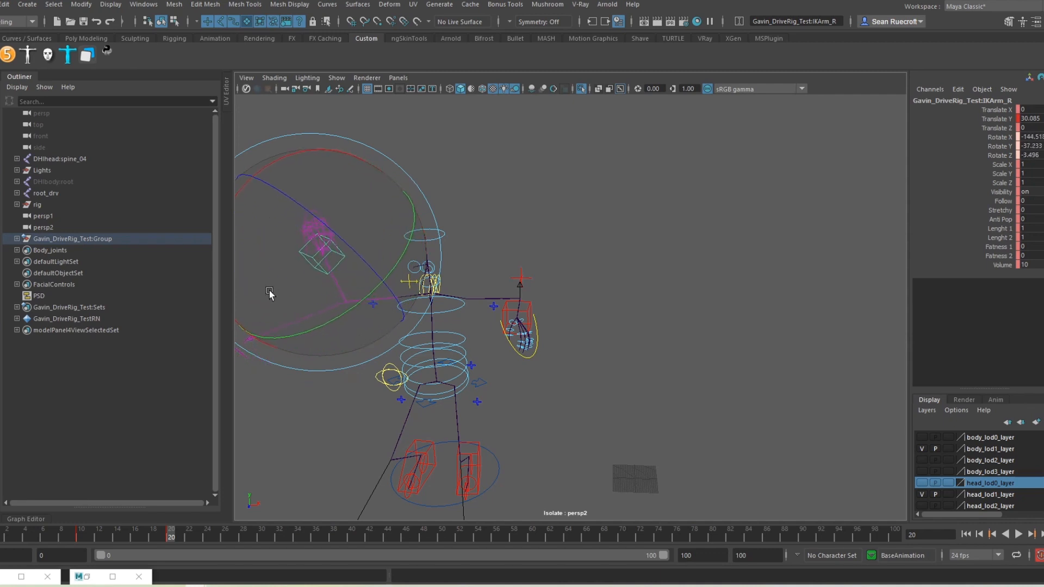
Step: Raise and rotate the left hand IK control at frame 20 as well
click(525, 311)
key(w)
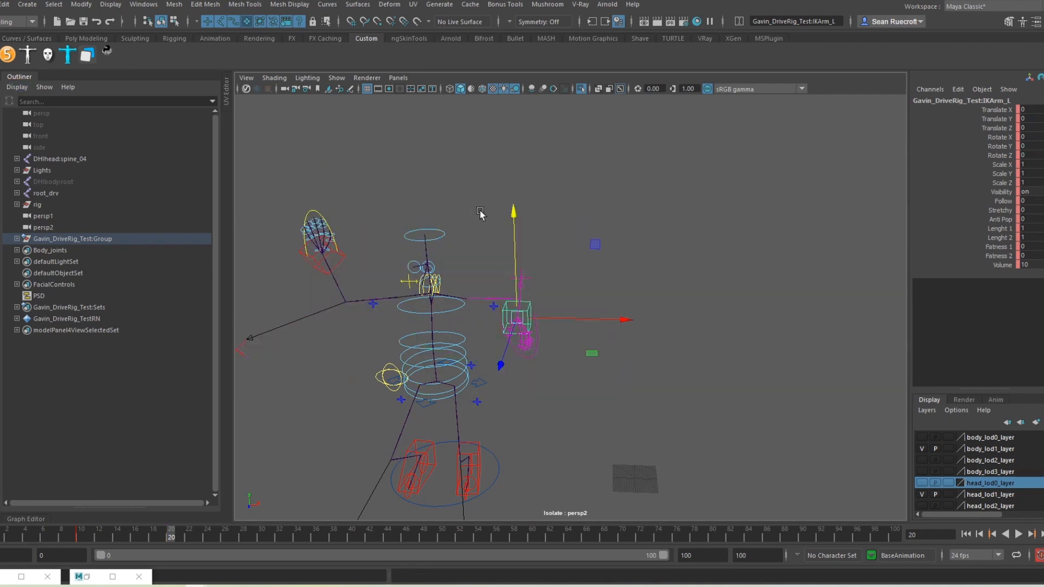
drag(513, 216, 511, 142)
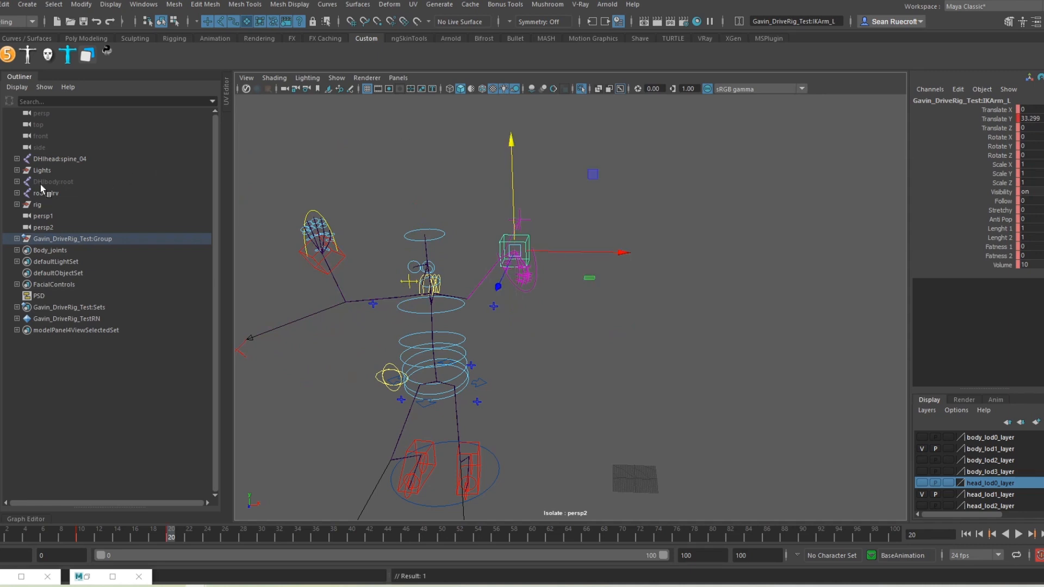
key(e)
drag(545, 212, 445, 179)
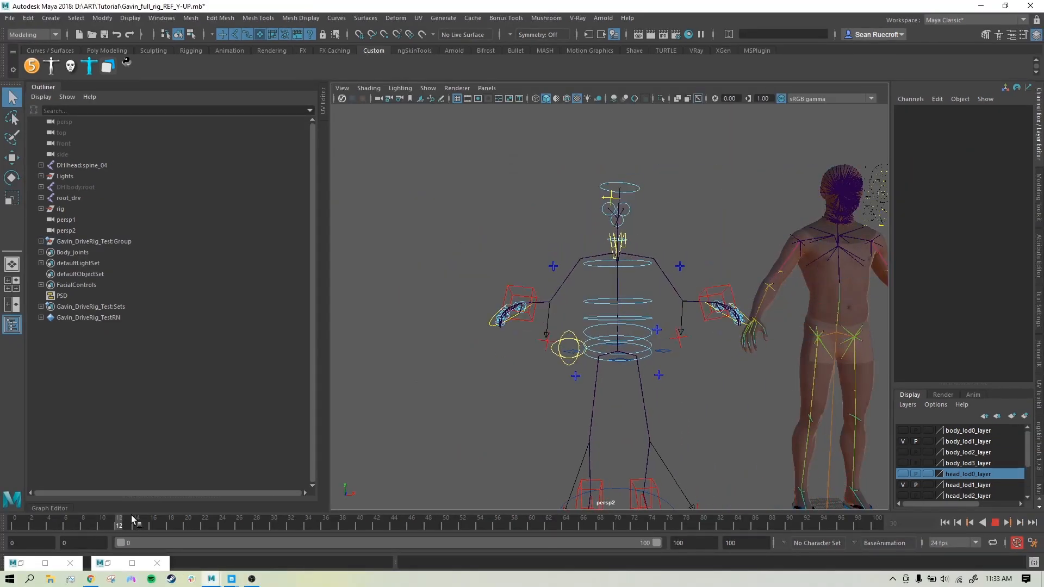
Step: Return to frame 0, frame the whole scene, and play back the new arm animation
drag(318, 502, 9, 517)
key(f)
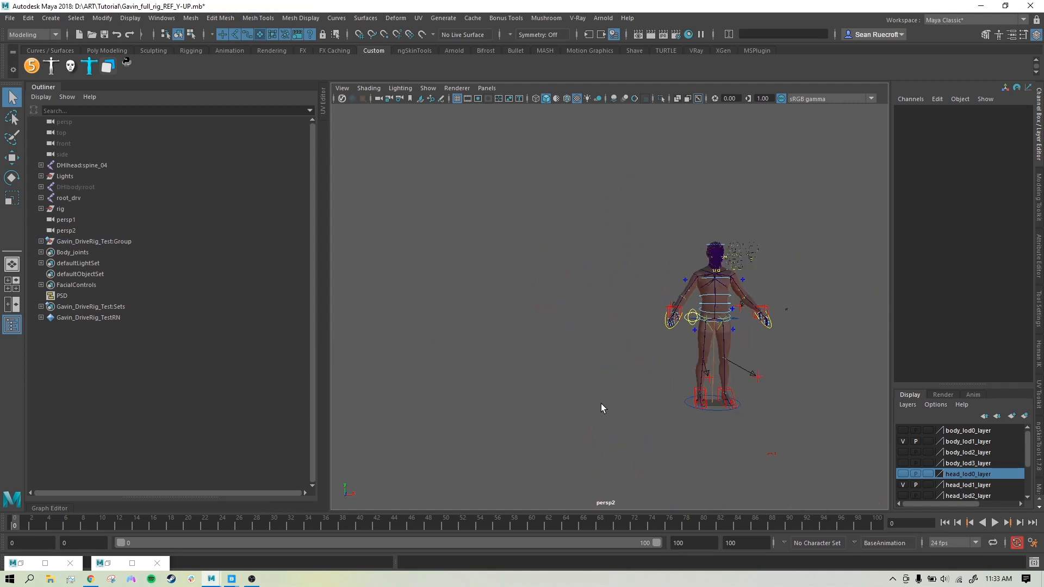
key(alt+v)
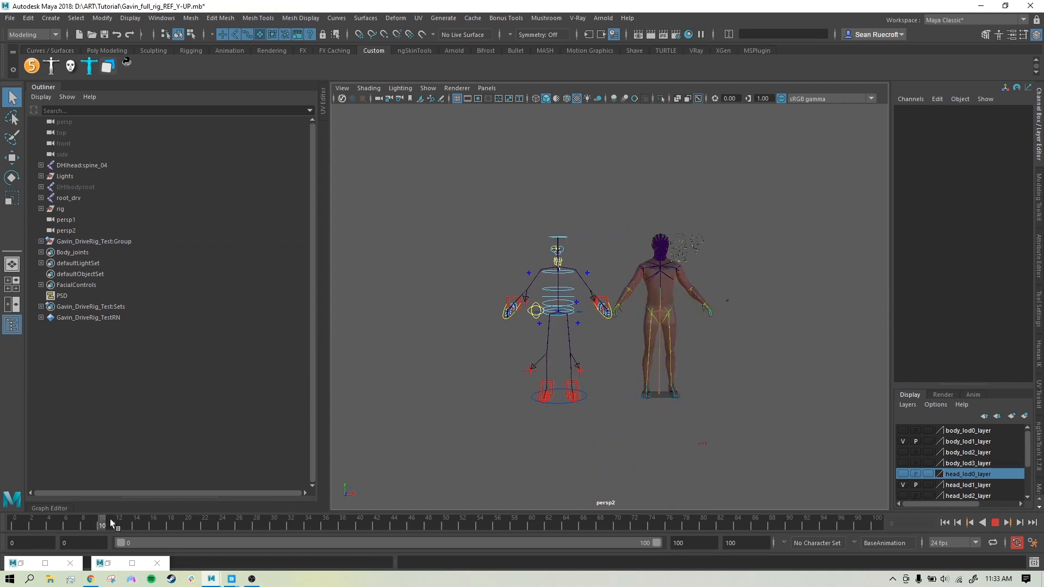
key(alt+v)
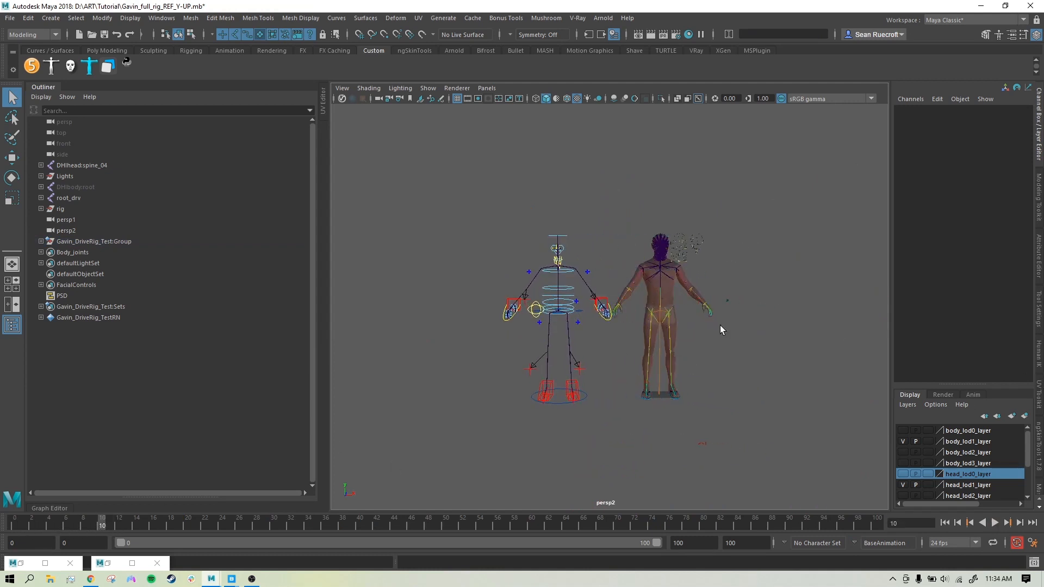
Step: Show the HumanIK panel and drop down its Character list
scroll(720, 325, up, 3)
click(1039, 354)
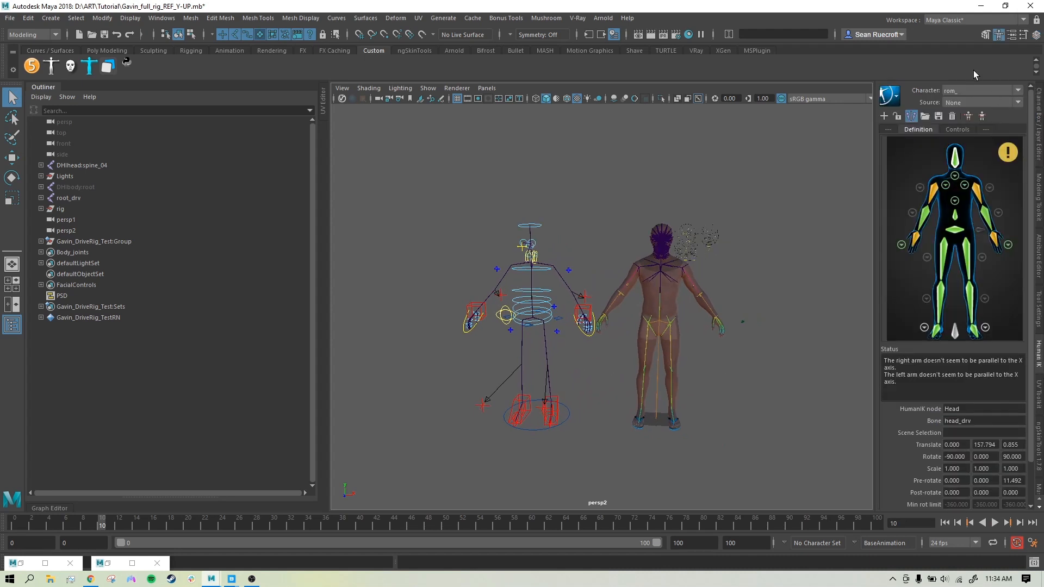
click(980, 91)
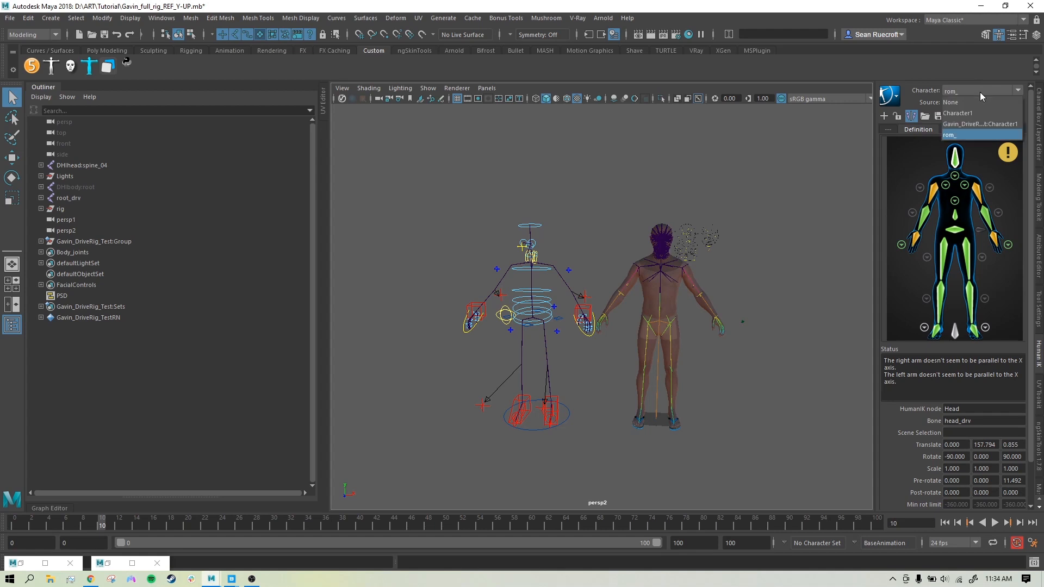
Step: Set HumanIK Character to rom_ and Source to Gavin_DriveRig, then scrub to check the body follows
click(964, 140)
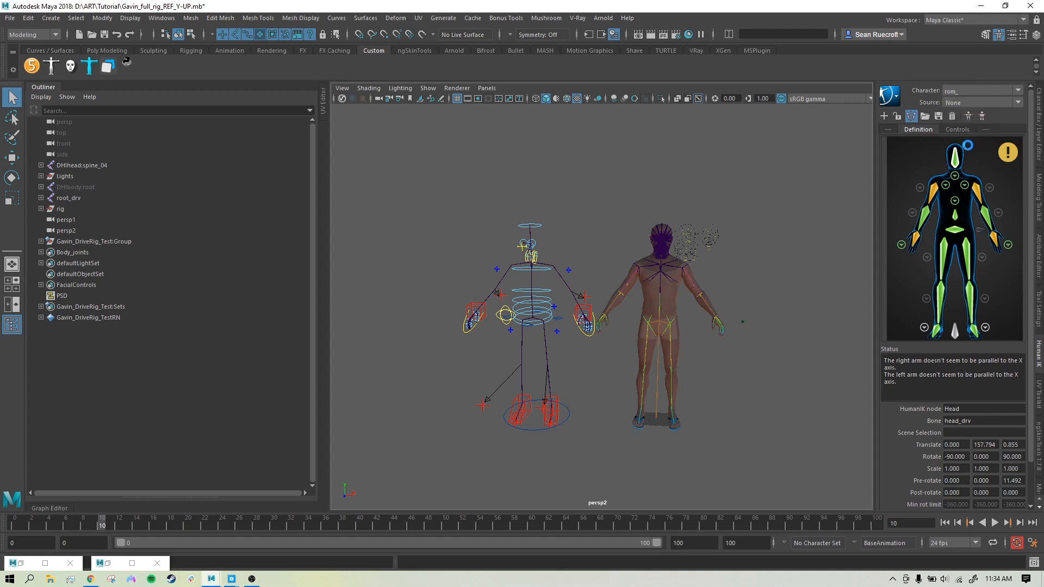
click(999, 103)
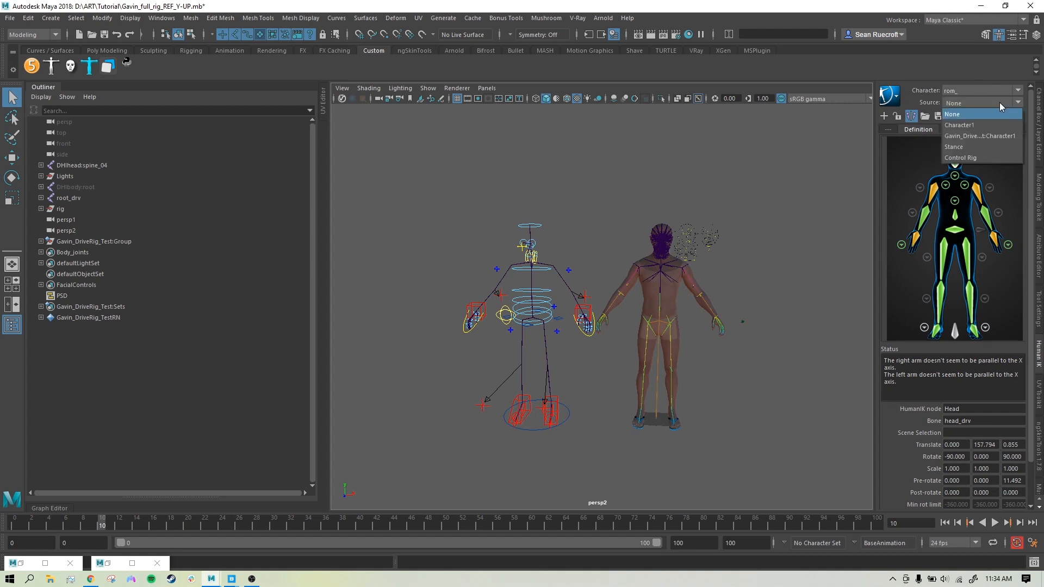
click(973, 157)
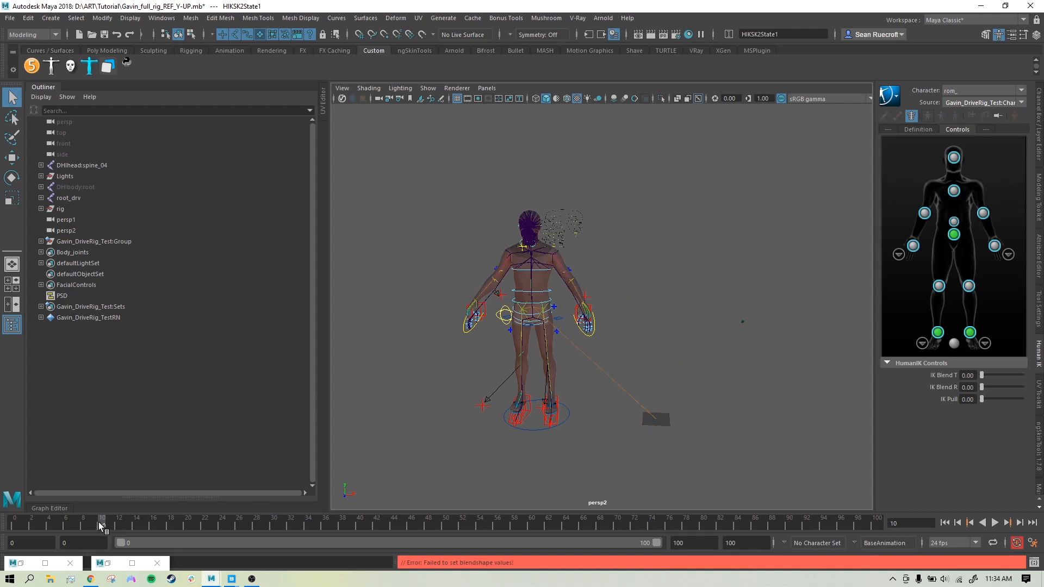
drag(101, 525, 302, 506)
scroll(509, 404, up, 5)
scroll(510, 404, down, 3)
alt+drag(508, 400, 555, 350)
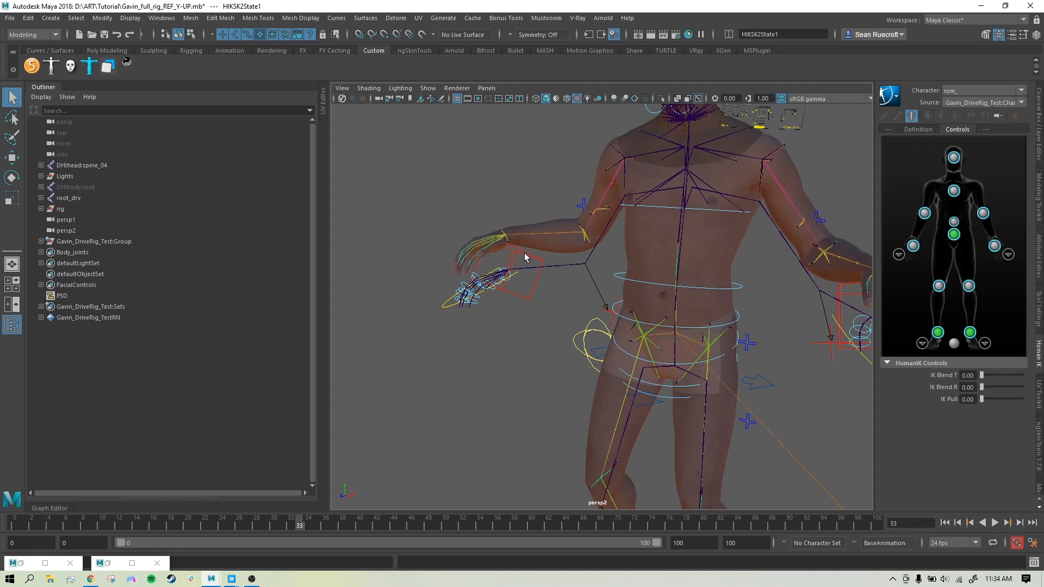
Step: Use HumanIK's Edit Character Definition > Edit HIK Properties to show rom_'s HIKproperties1 retarget settings
click(894, 97)
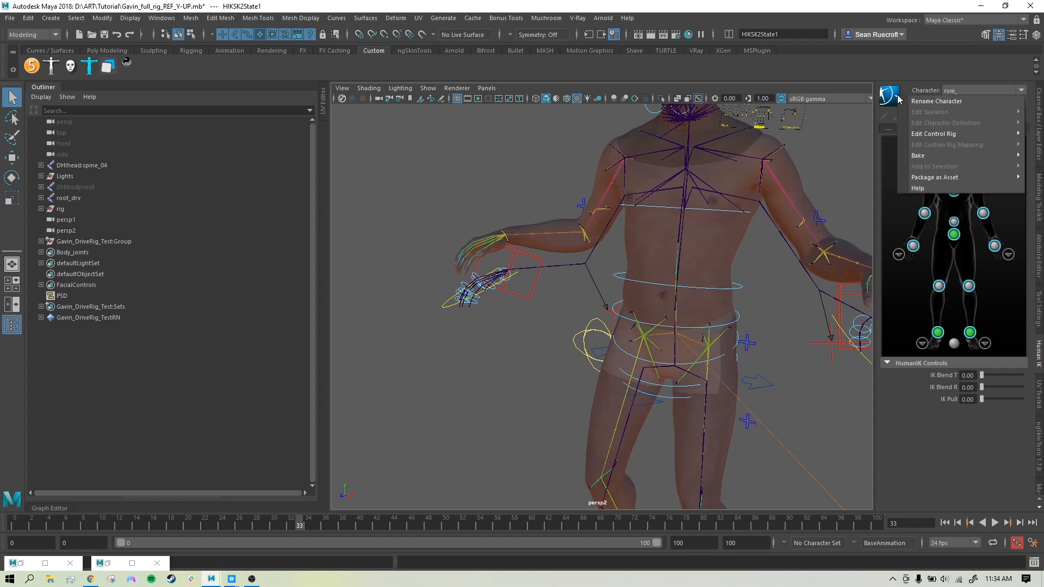
mouse_move(968, 137)
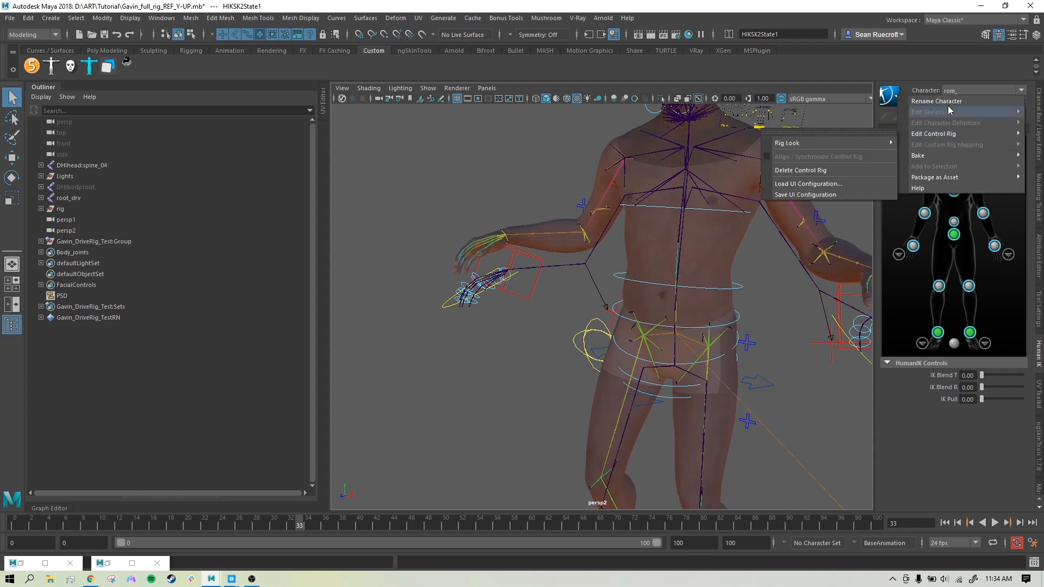
click(898, 204)
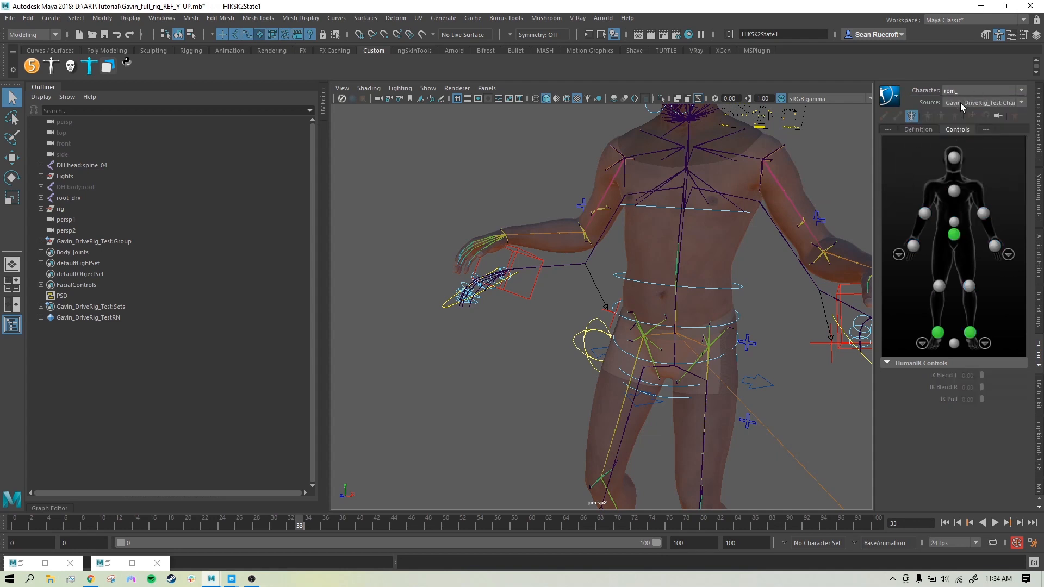
click(916, 129)
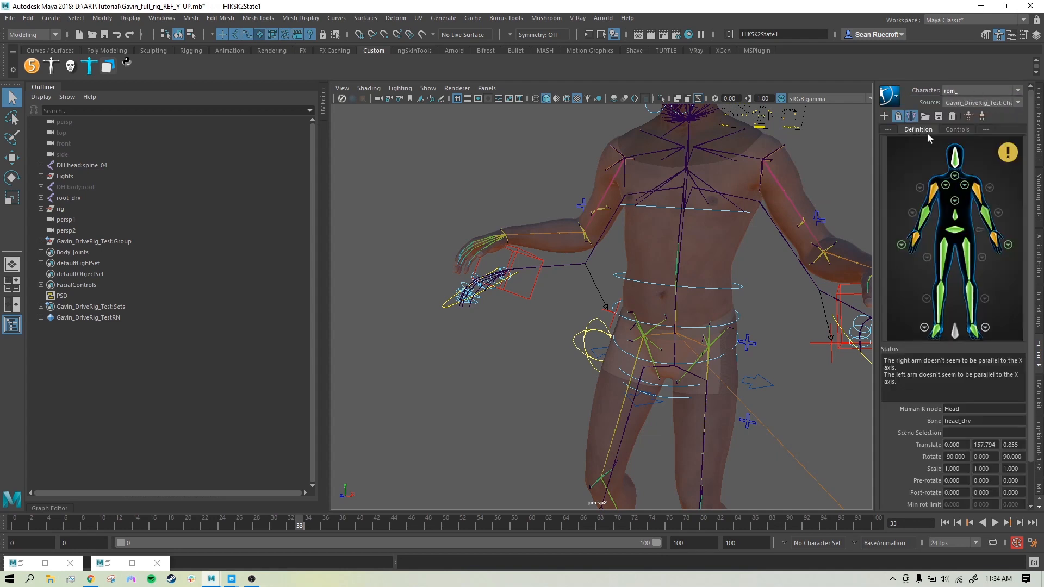
click(891, 97)
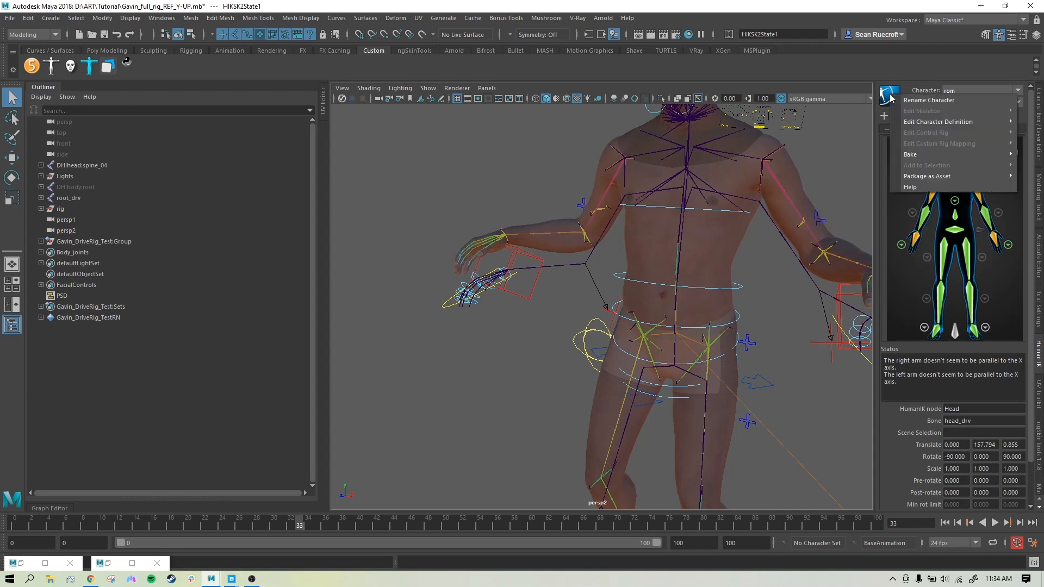
mouse_move(950, 122)
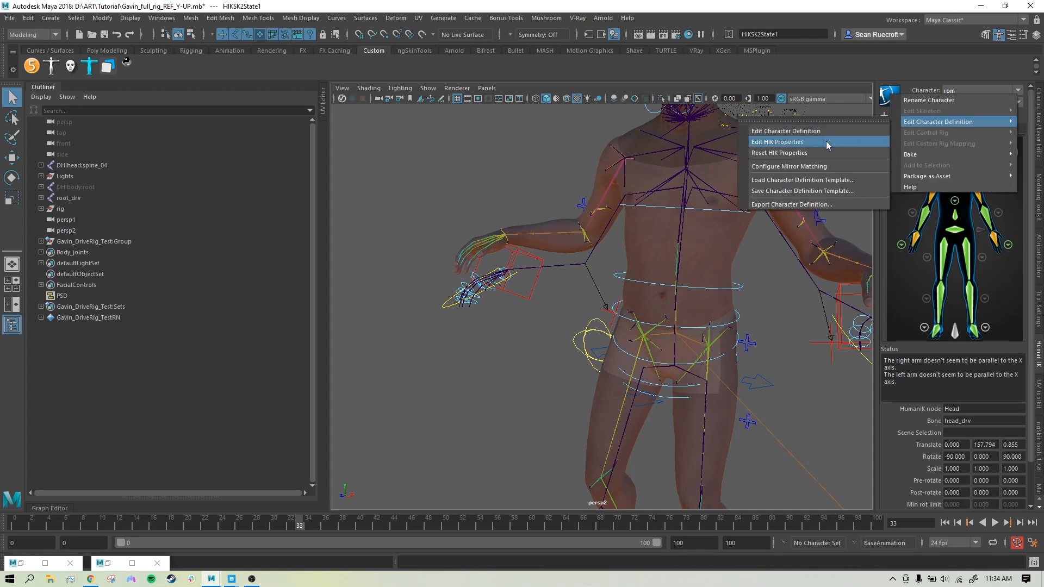
click(791, 143)
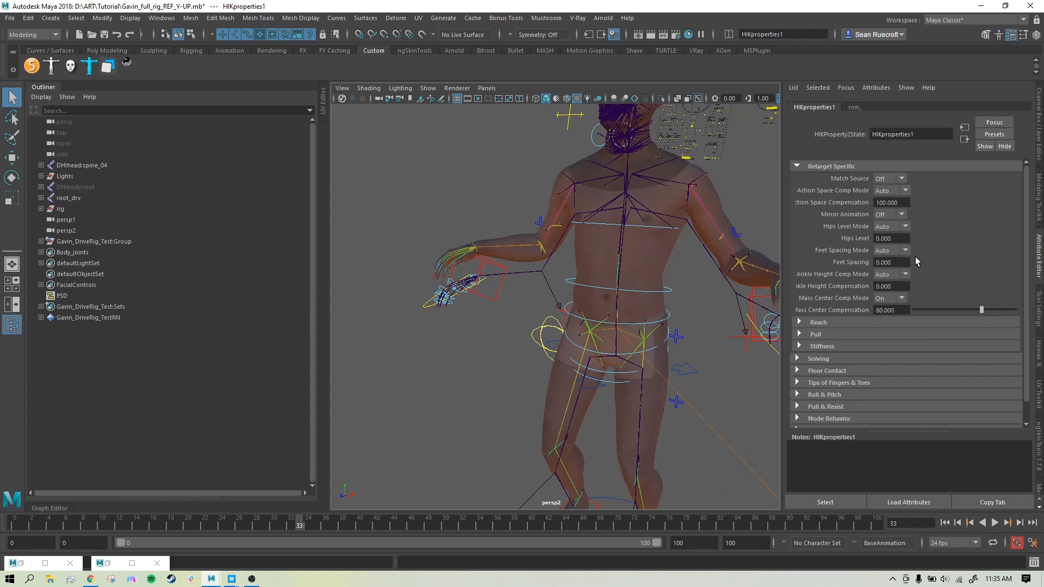
Step: In Retarget Specific, set Hips Level Mode and Ankle Height Comp Mode to User
click(905, 227)
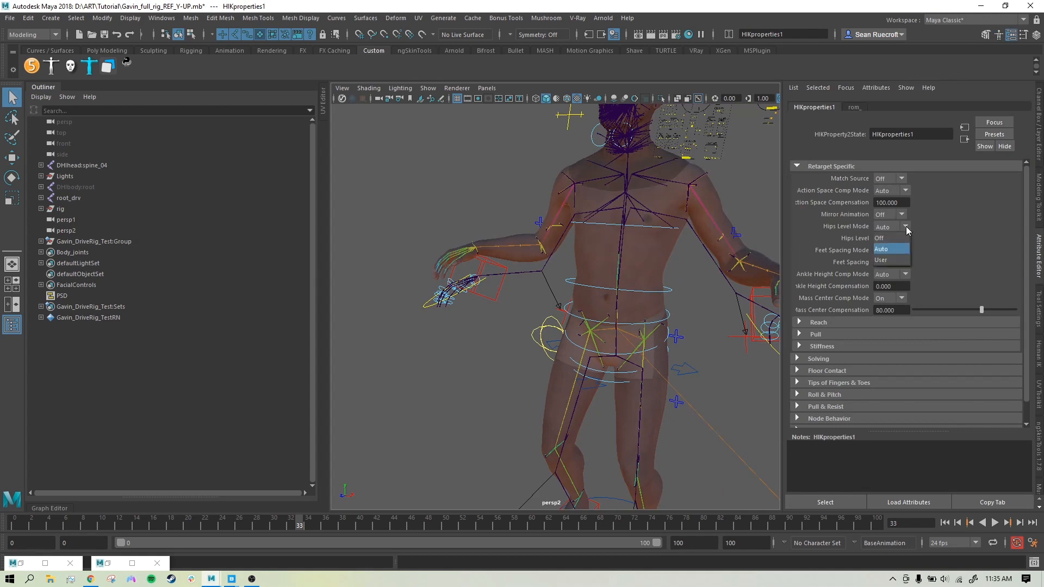
click(891, 259)
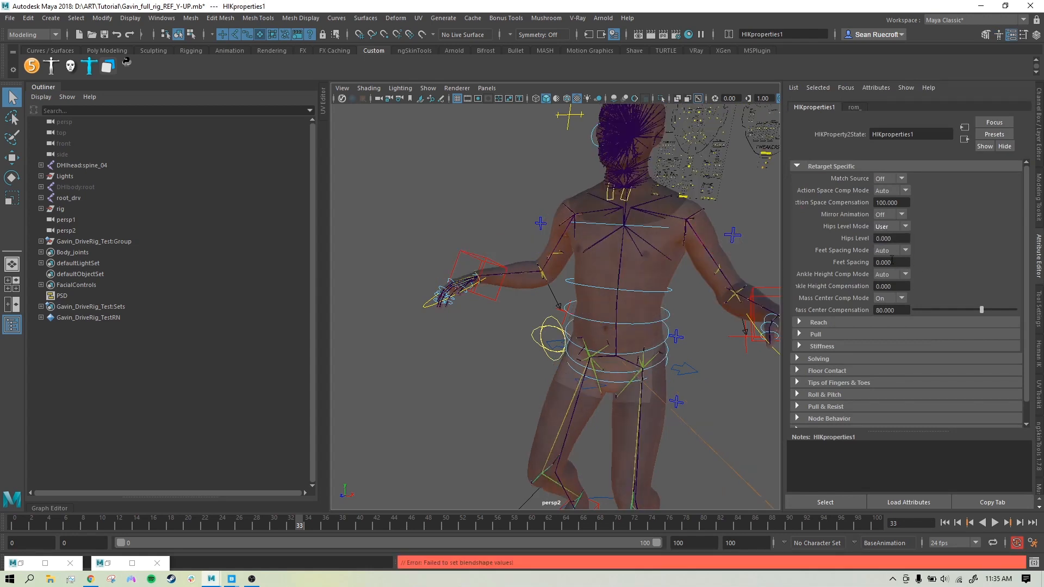
alt+middle_drag(700, 391, 690, 258)
scroll(692, 266, down, 3)
alt+drag(696, 289, 701, 308)
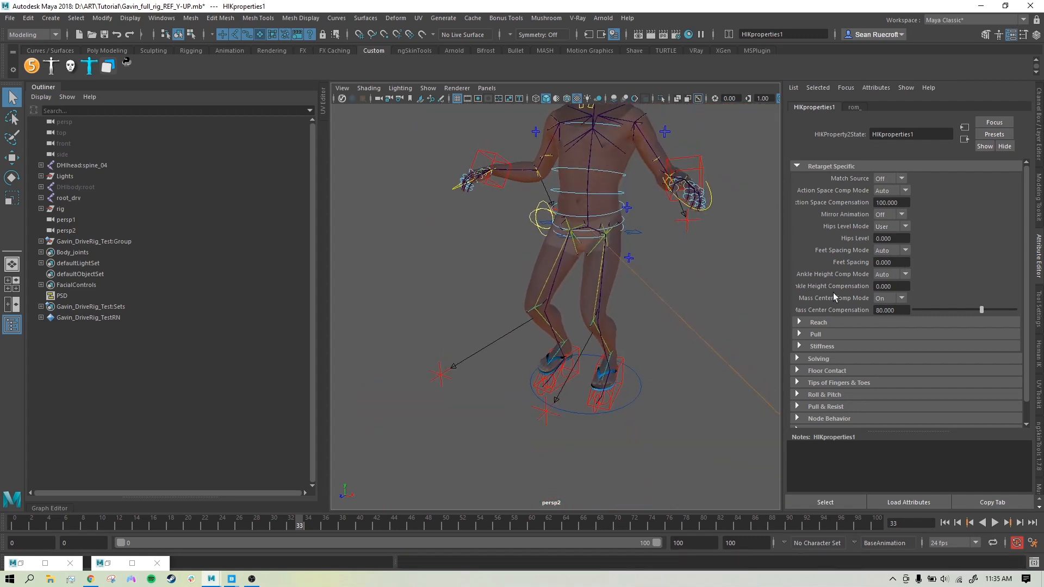
click(903, 276)
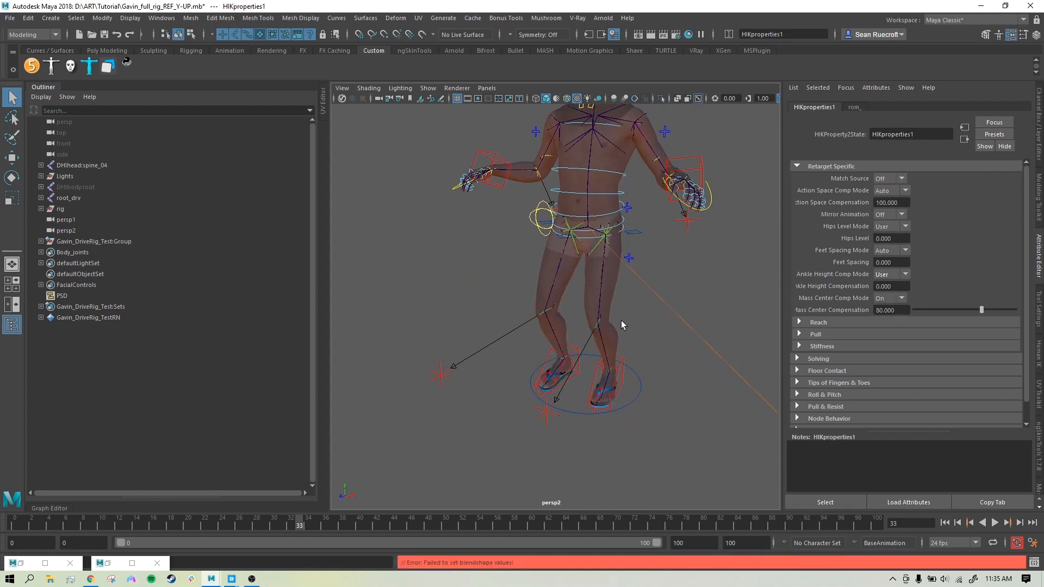
mouse_move(623, 326)
alt+mouse_down()
mouse_move(652, 321)
mouse_move(650, 308)
mouse_move(594, 326)
mouse_move(619, 320)
alt+mouse_up()
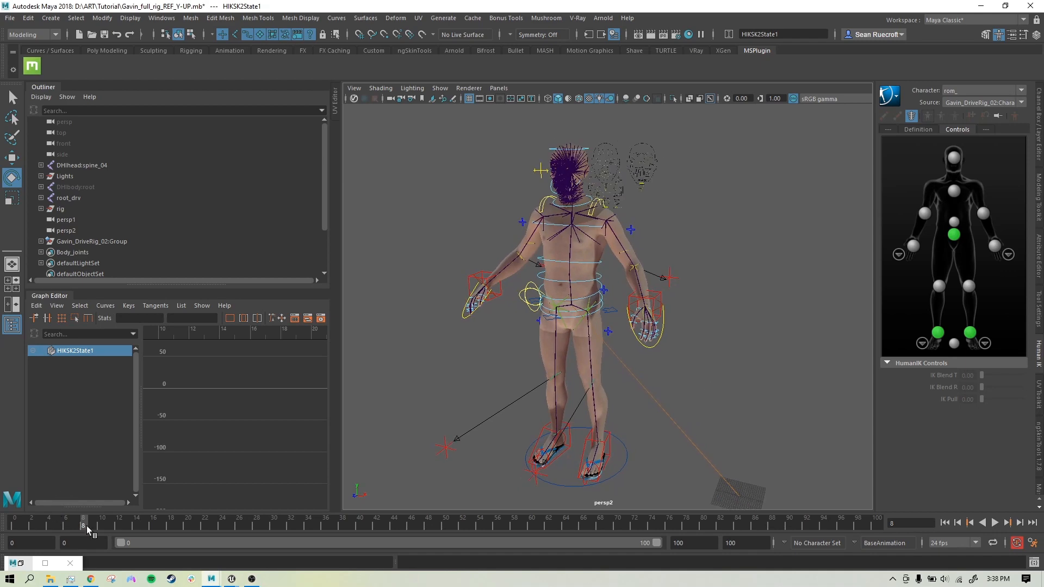
Step: Scrub the animation back to frame 9 and bring up HumanIK's Bake menu
mouse_move(106, 527)
mouse_down()
mouse_move(381, 527)
mouse_move(91, 520)
mouse_move(337, 526)
mouse_move(127, 525)
mouse_up()
drag(106, 525, 91, 525)
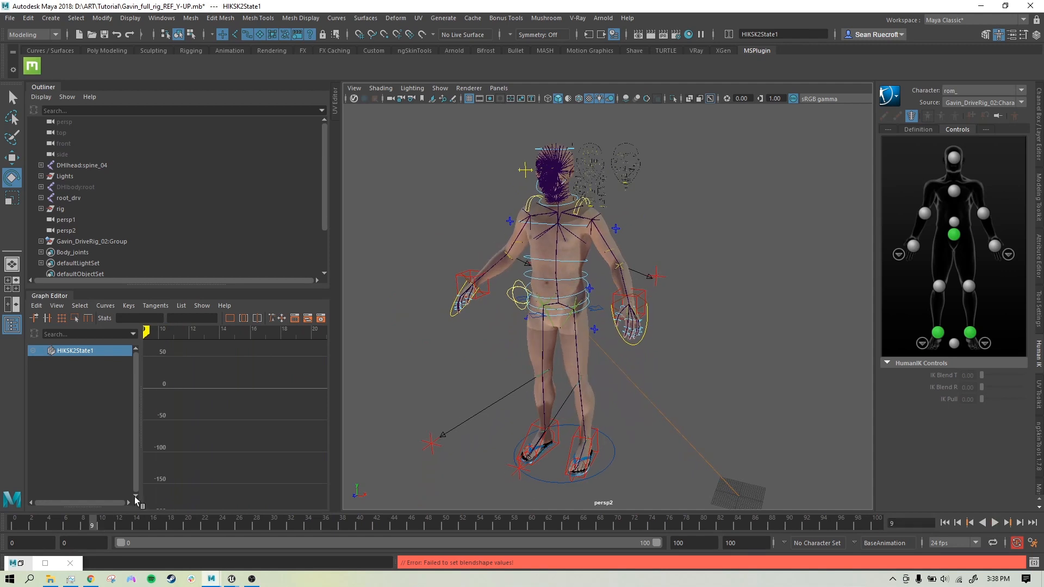
click(898, 97)
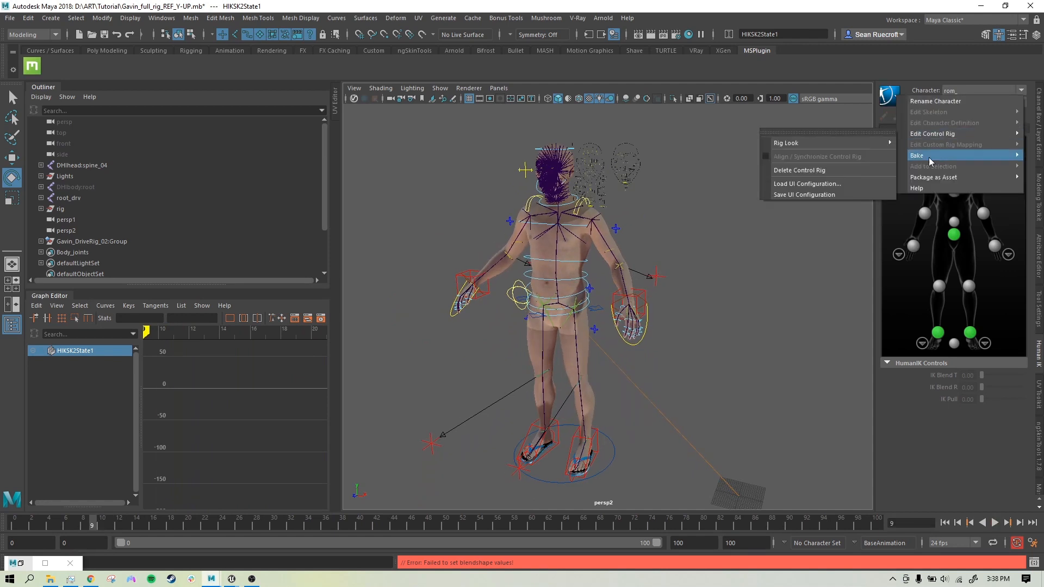
mouse_move(928, 158)
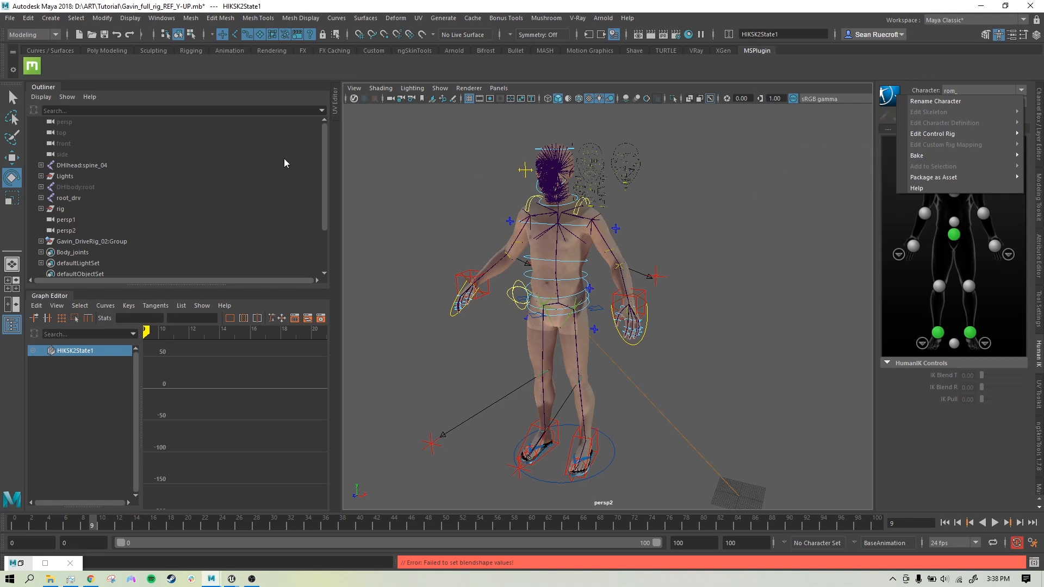
Step: Unhide everything under DHIbody:root and raise CTRL_L_mouth_upperLipRaise to test the face
click(65, 188)
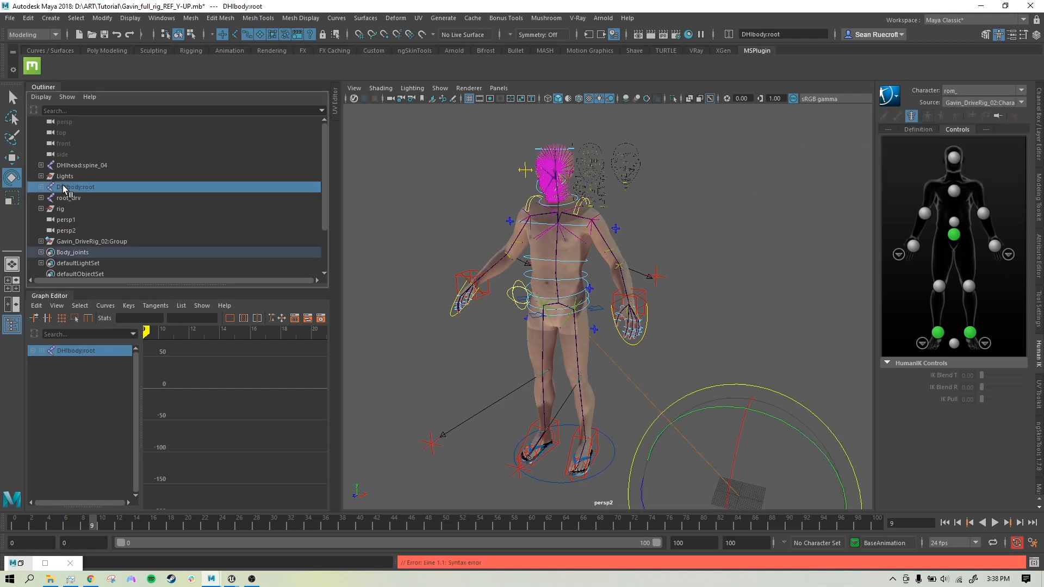
key(shift+h)
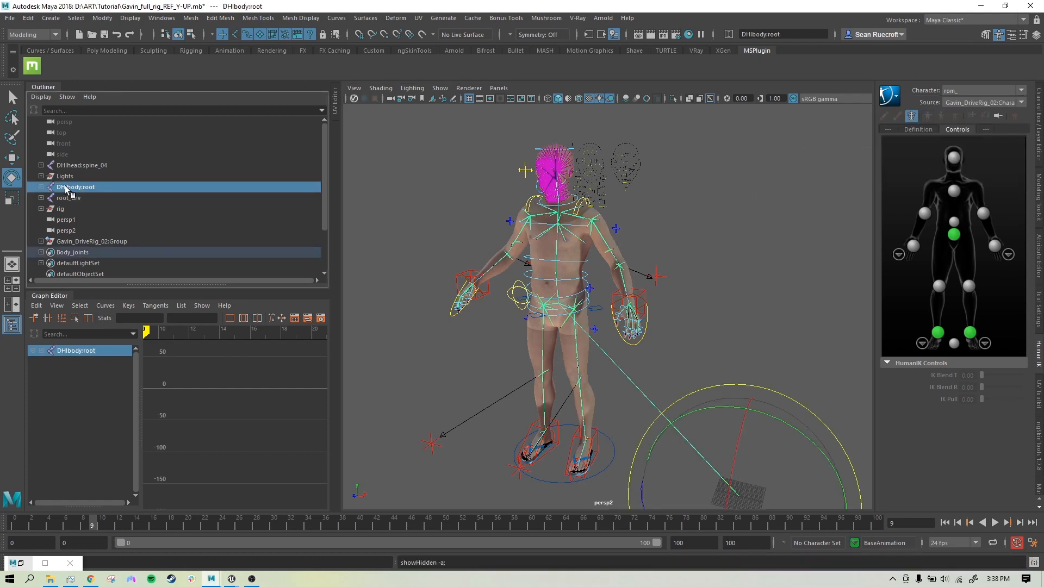
click(75, 196)
click(76, 187)
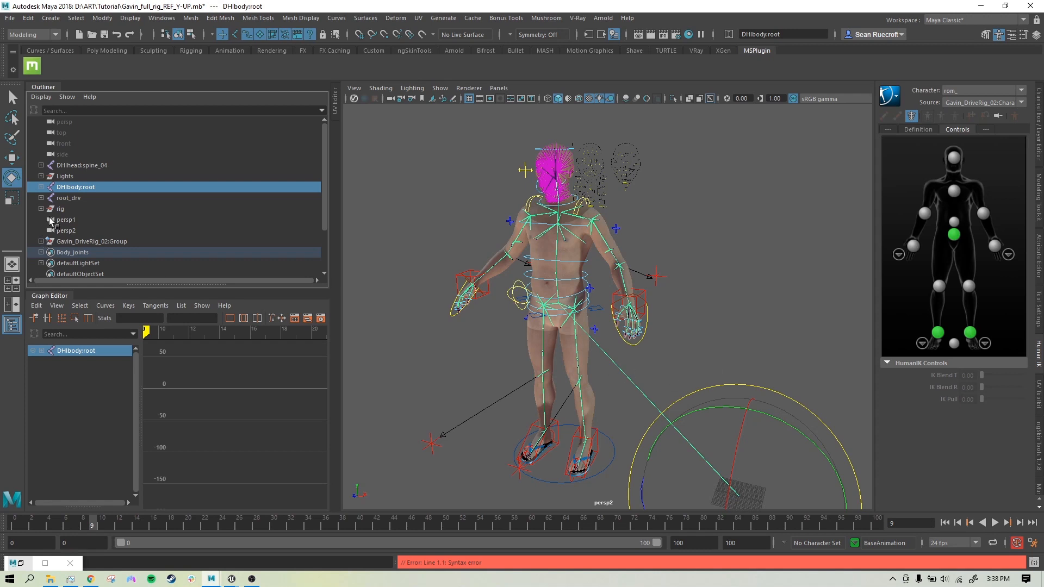
click(76, 168)
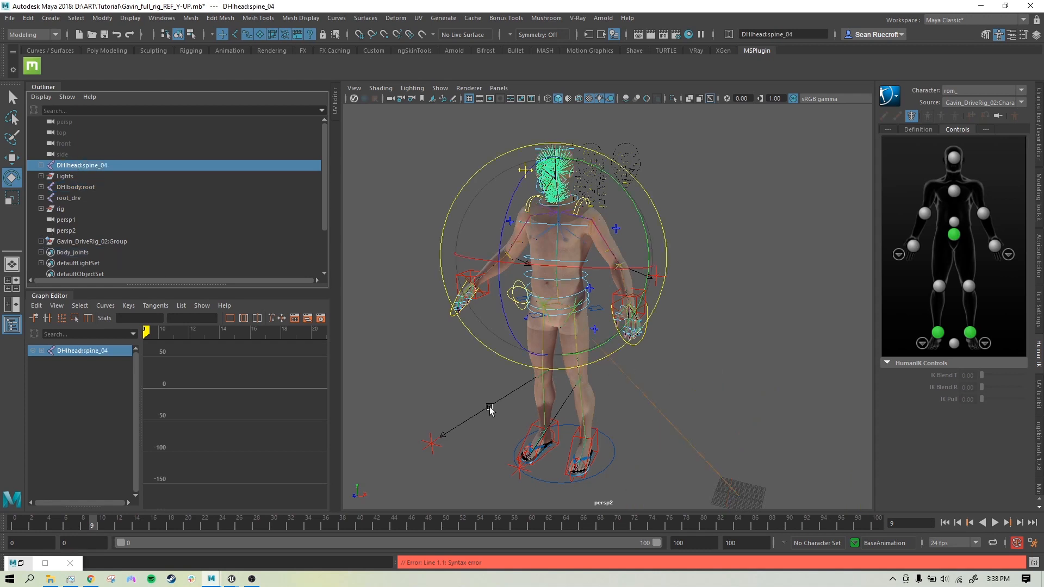
click(738, 245)
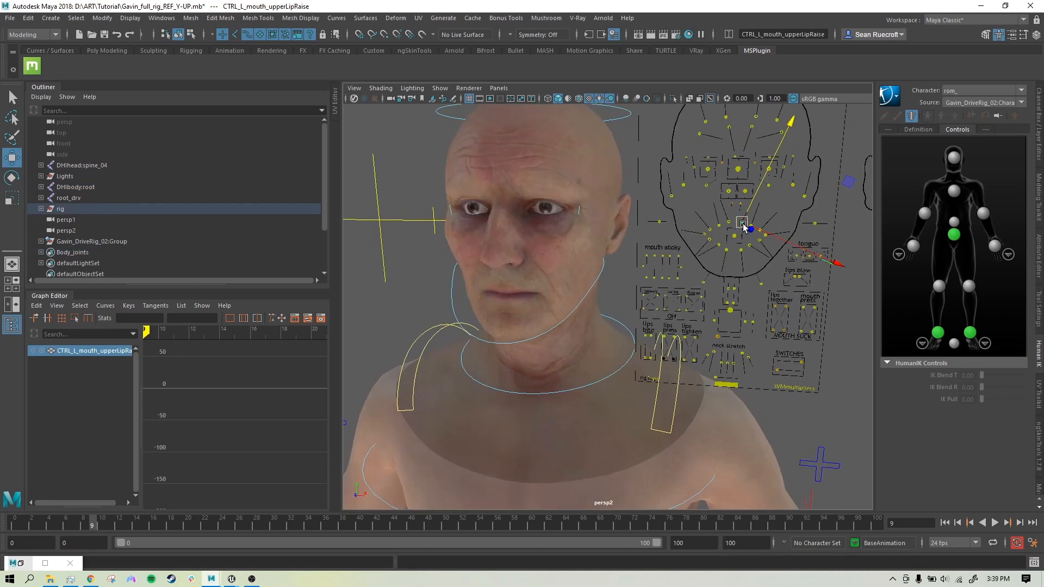
drag(742, 224, 609, 313)
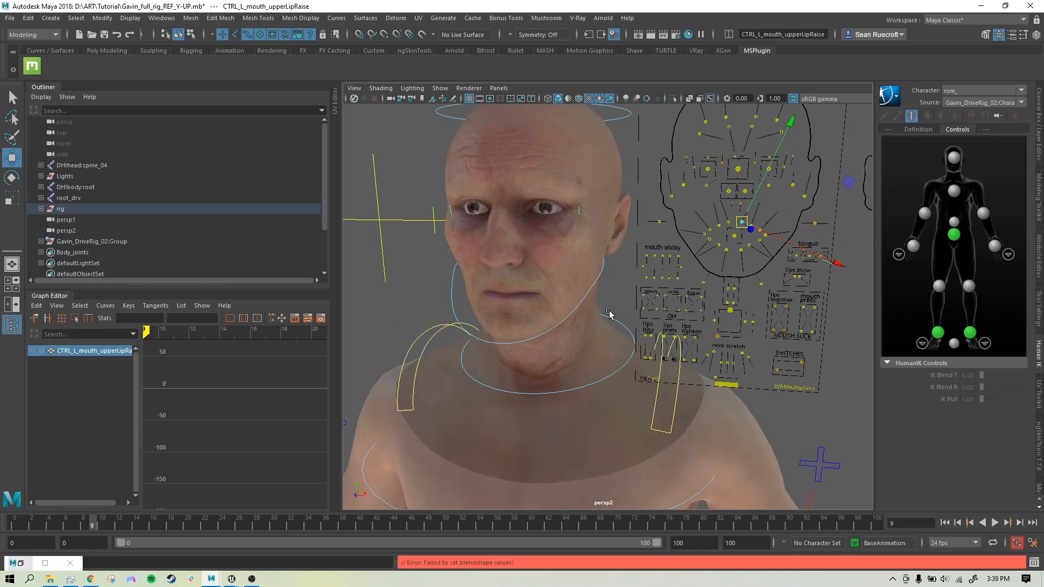
Step: Adjust the left arm IK control, key it at frame 9, and play the animation back
scroll(633, 345, down, 10)
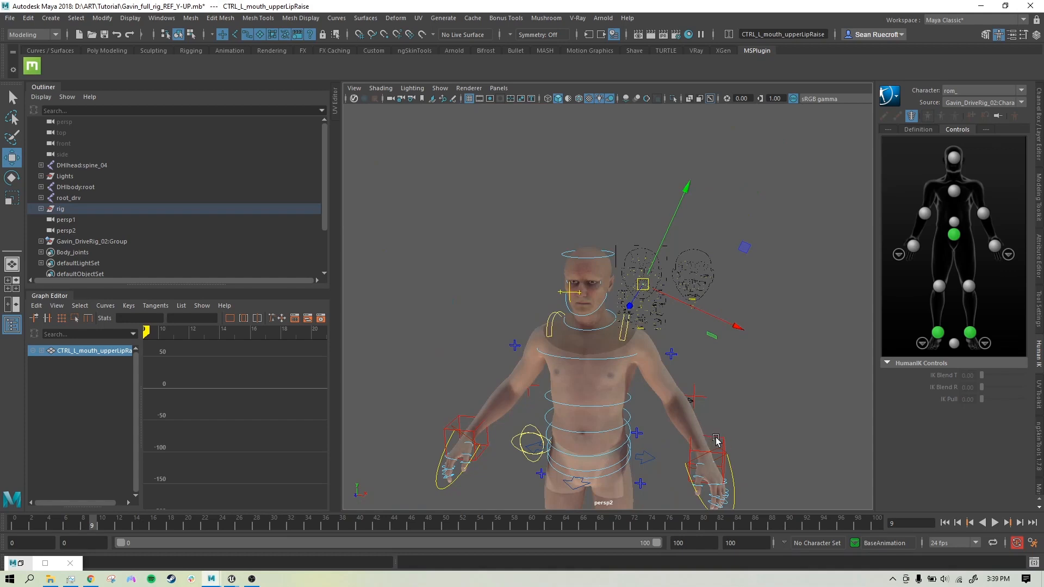
click(712, 440)
drag(785, 399, 813, 322)
key(s)
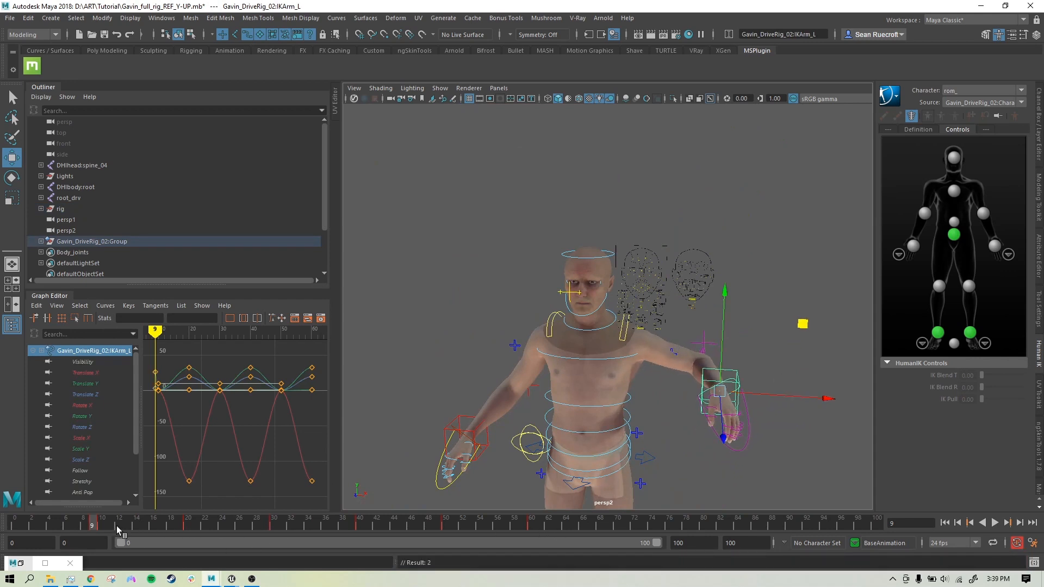
key(alt+v)
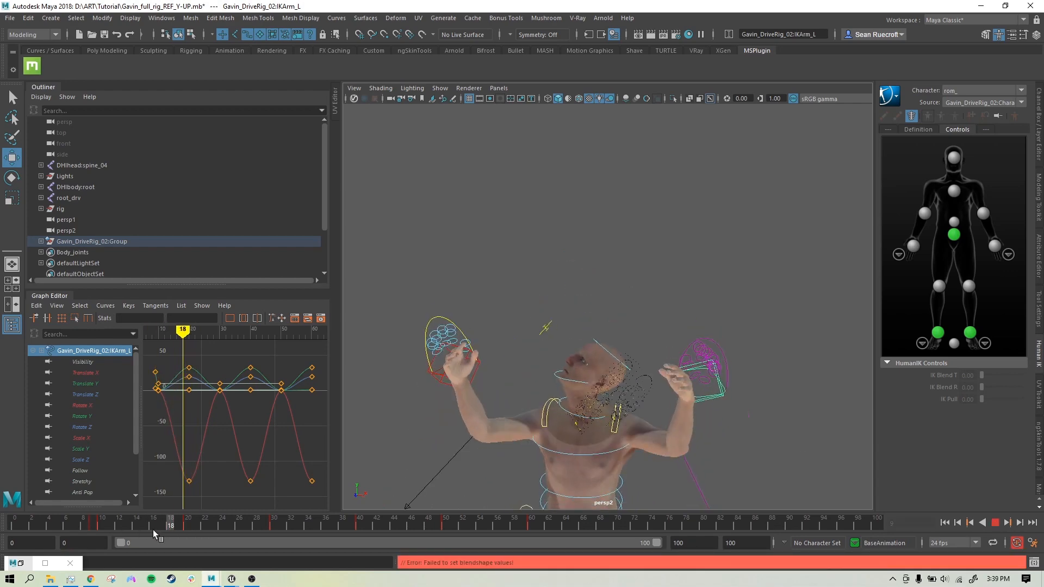
drag(152, 530, 102, 530)
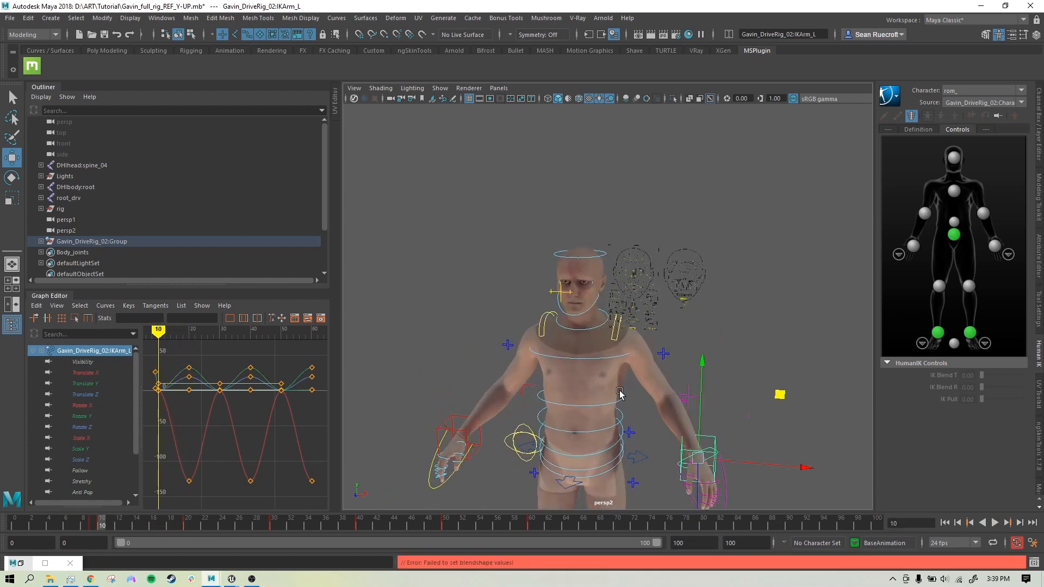
Step: Bring the Grant_Treadmill_2021-01-24_18-45-19 Maya session to the front
alt+middle_drag(666, 414, 638, 339)
scroll(637, 340, up, 5)
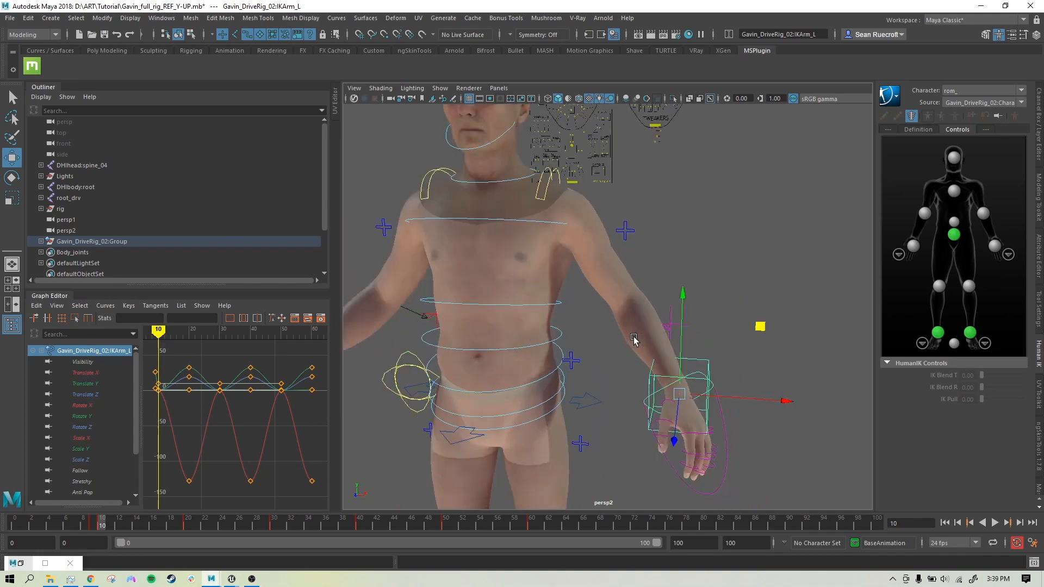
scroll(637, 339, down, 3)
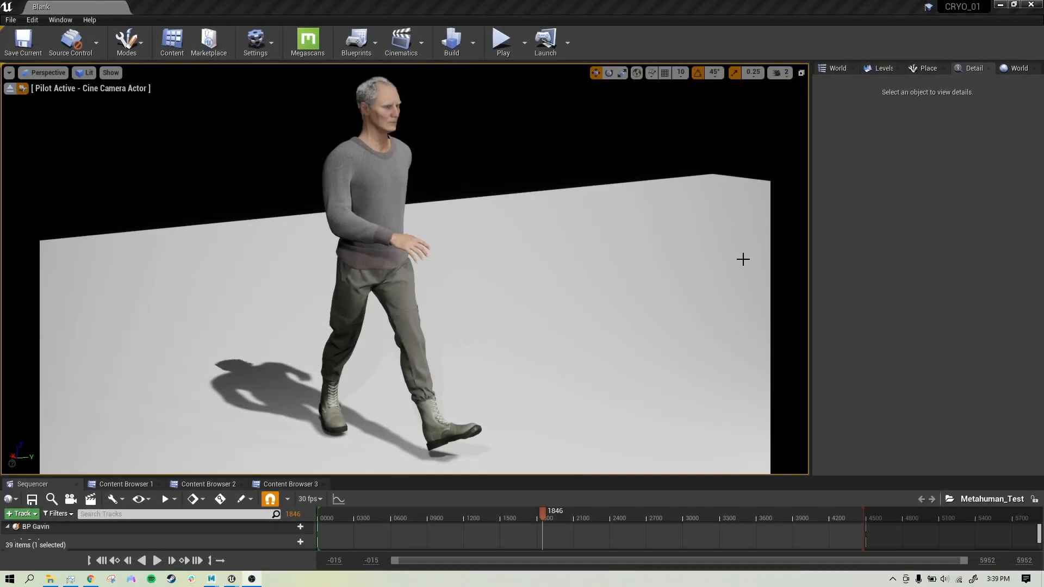
mouse_move(211, 578)
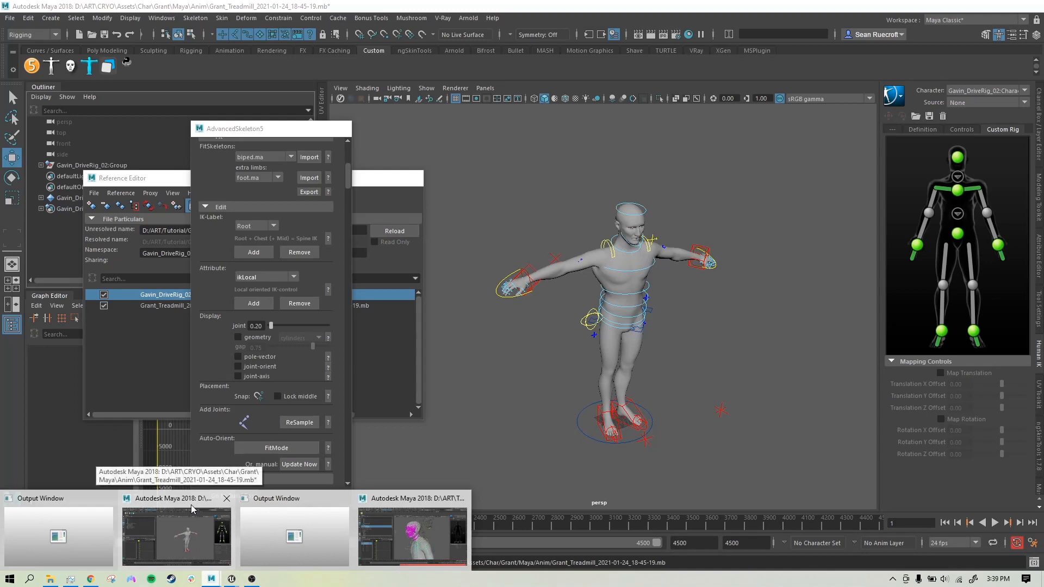
click(191, 505)
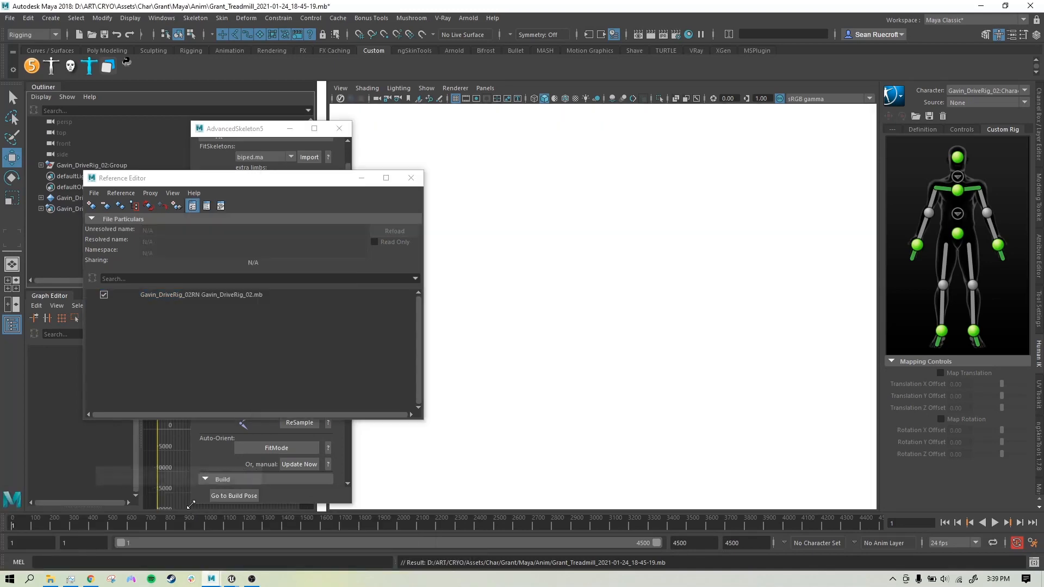
Step: Minimize the Reference Editor and move the AdvancedSkeleton5 window aside, viewing the character front-on
scroll(753, 286, up, 5)
alt+middle_drag(750, 287, 776, 422)
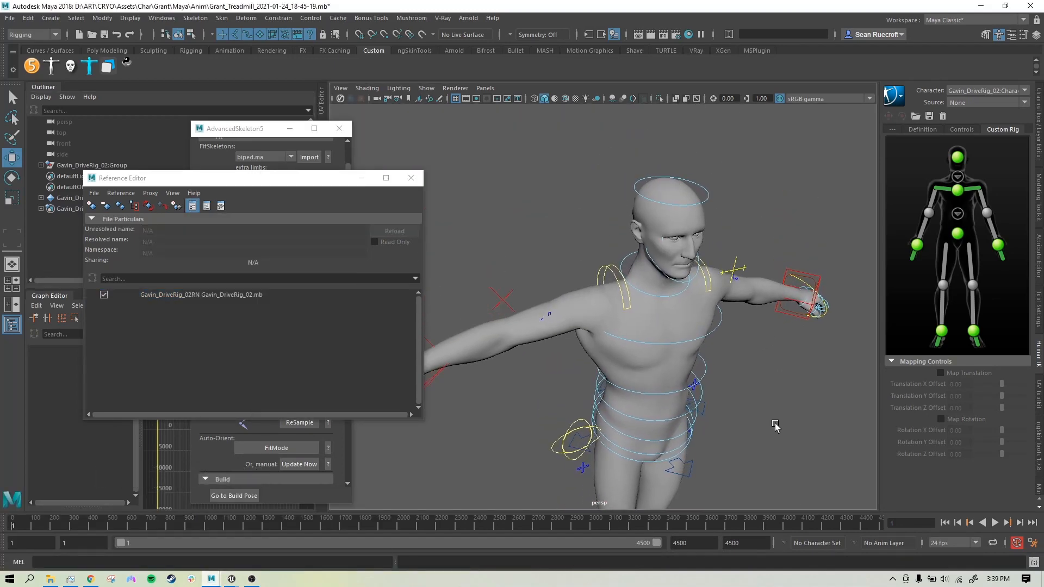
click(672, 214)
alt+drag(775, 375, 730, 382)
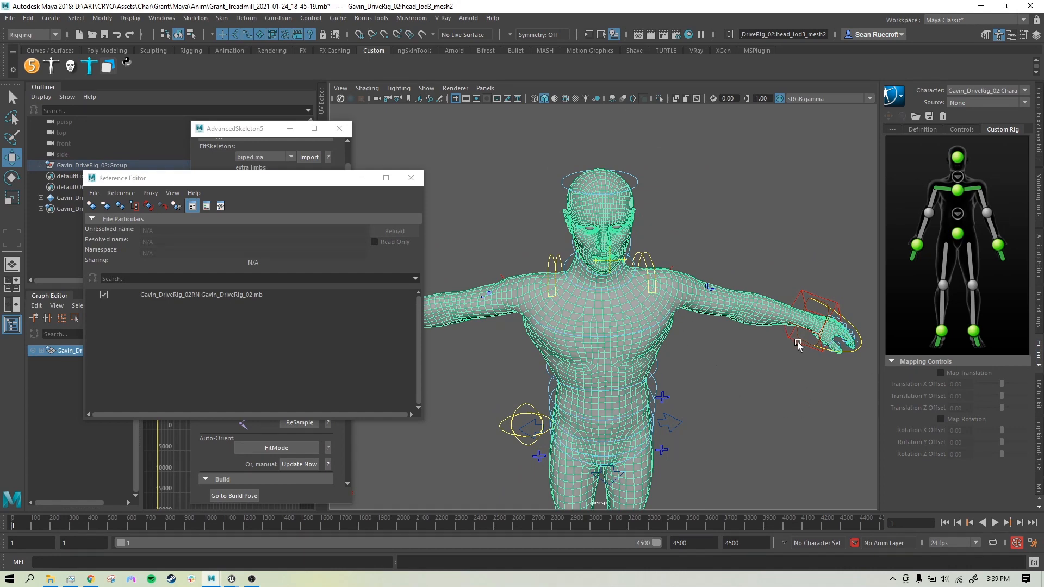
alt+drag(789, 360, 813, 343)
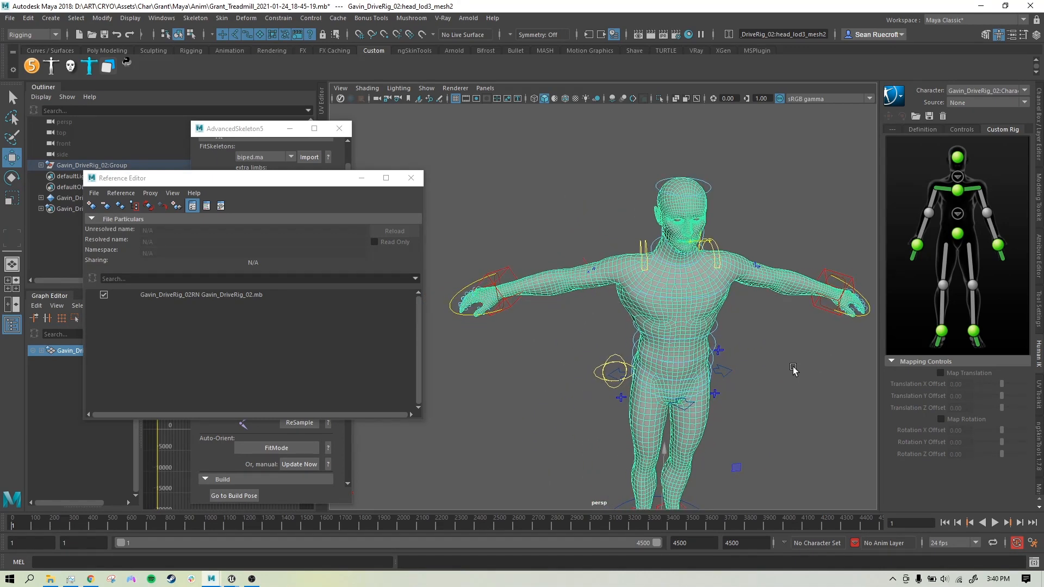
click(361, 178)
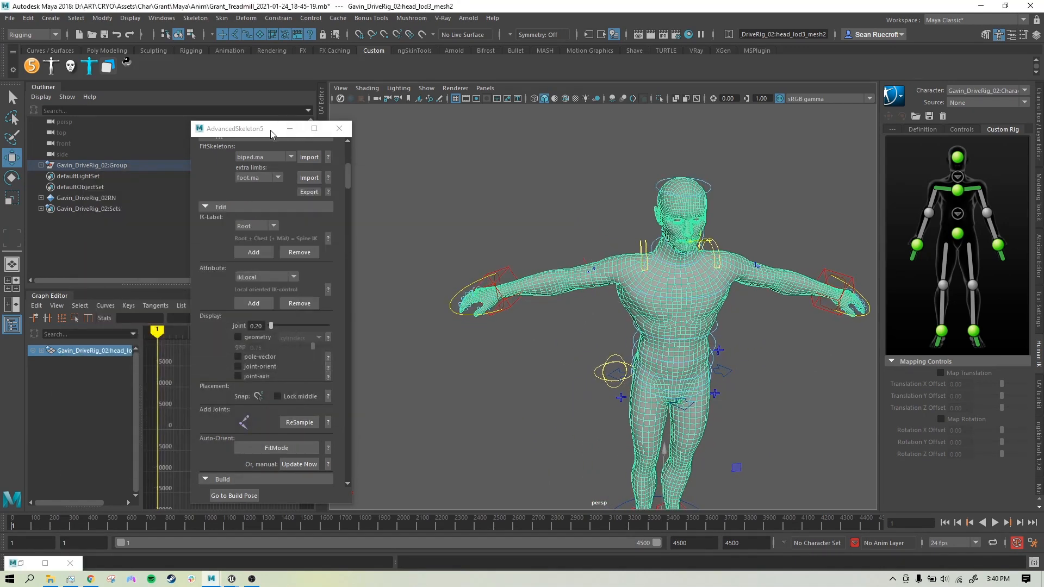
drag(240, 130, 92, 52)
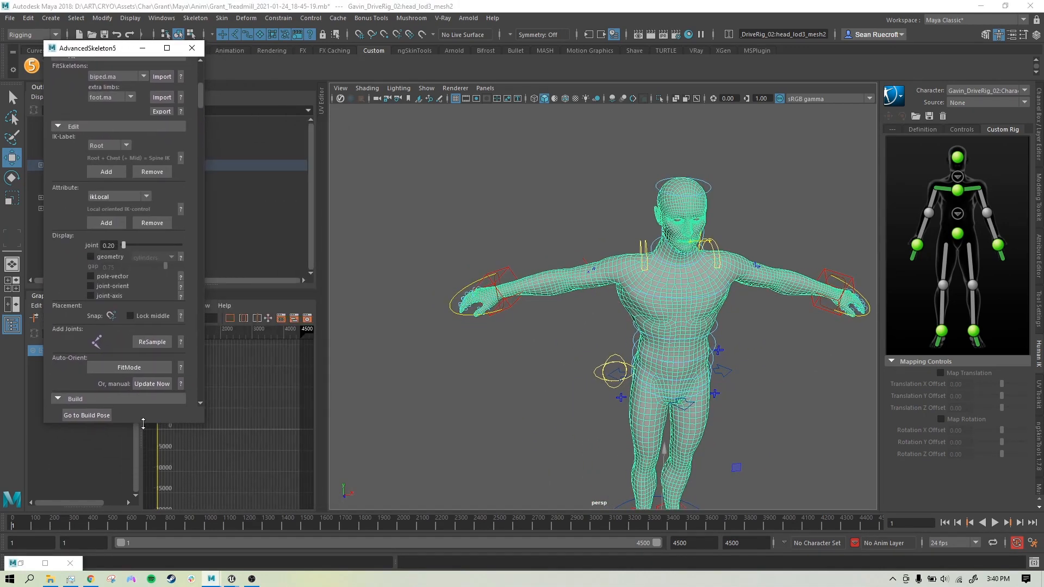
drag(146, 424, 147, 489)
scroll(772, 359, down, 3)
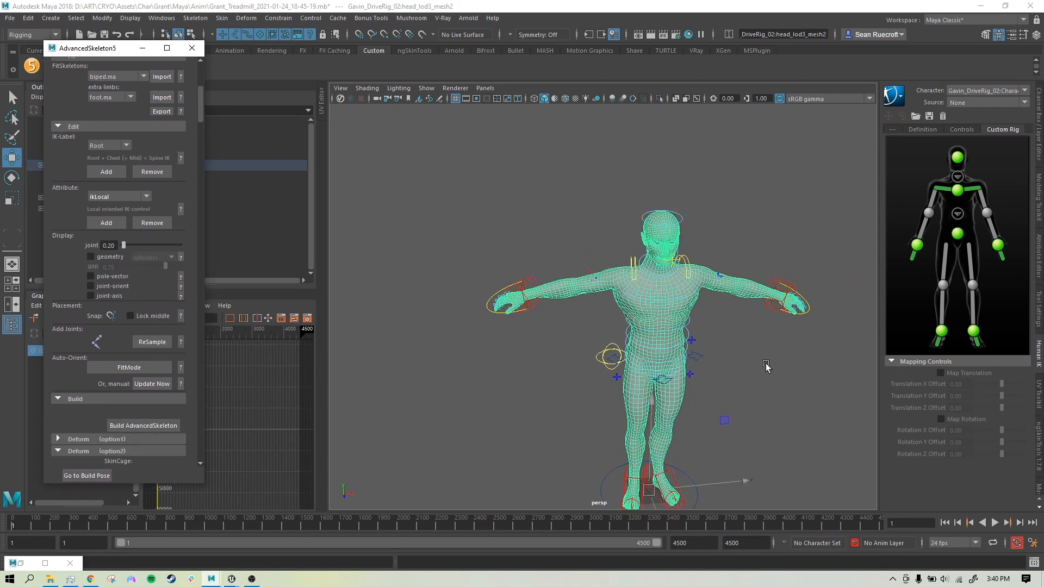
alt+middle_drag(766, 365, 715, 313)
alt+drag(714, 313, 615, 334)
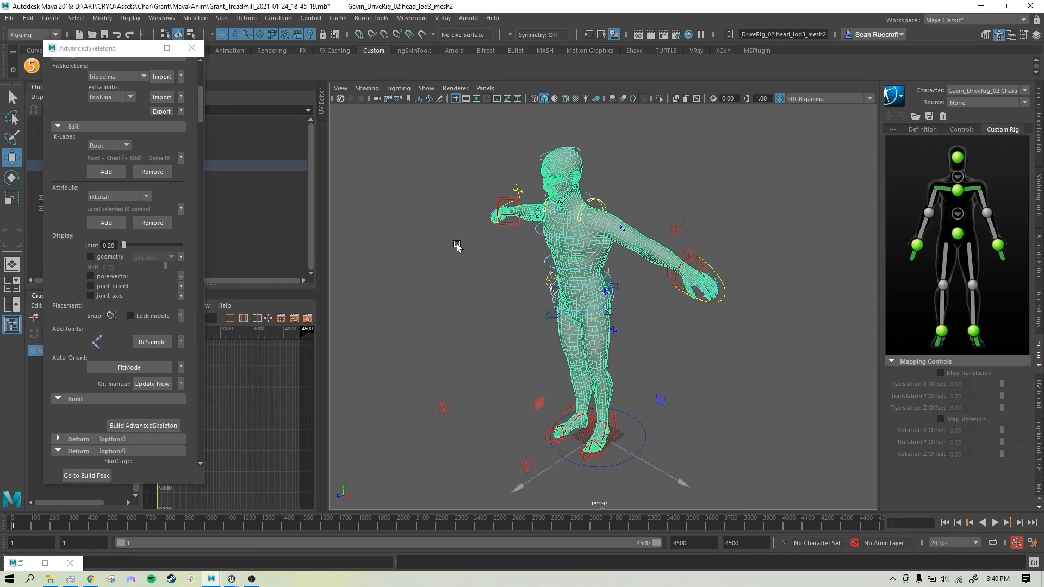
Step: Select IKArm_R and scrub the walk forward to frame 731
click(516, 228)
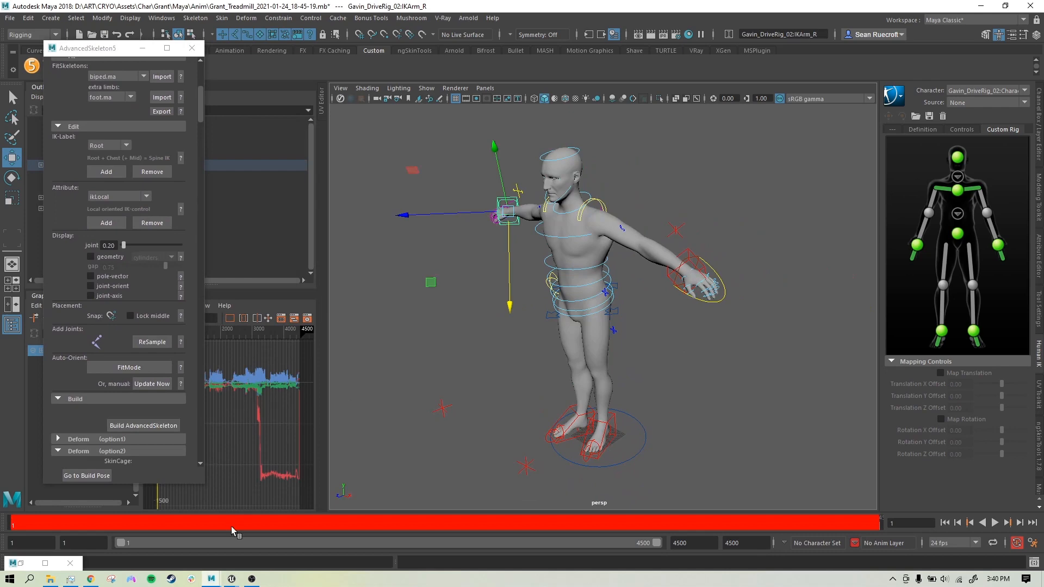
mouse_move(33, 523)
mouse_down()
mouse_move(82, 534)
mouse_move(71, 536)
mouse_up()
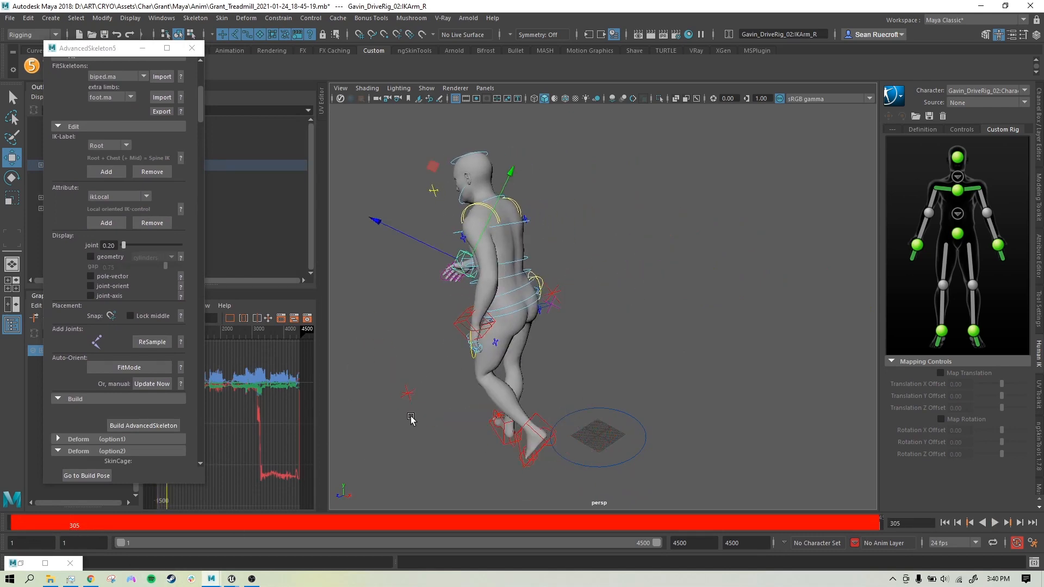
alt+drag(411, 419, 502, 406)
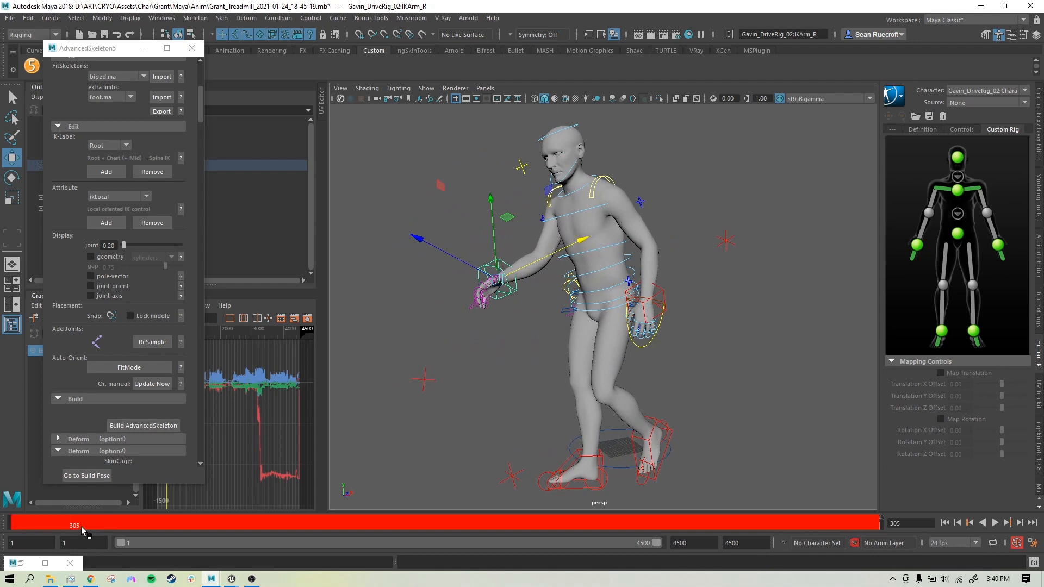
mouse_move(81, 526)
mouse_down()
mouse_move(205, 535)
mouse_move(152, 539)
mouse_up()
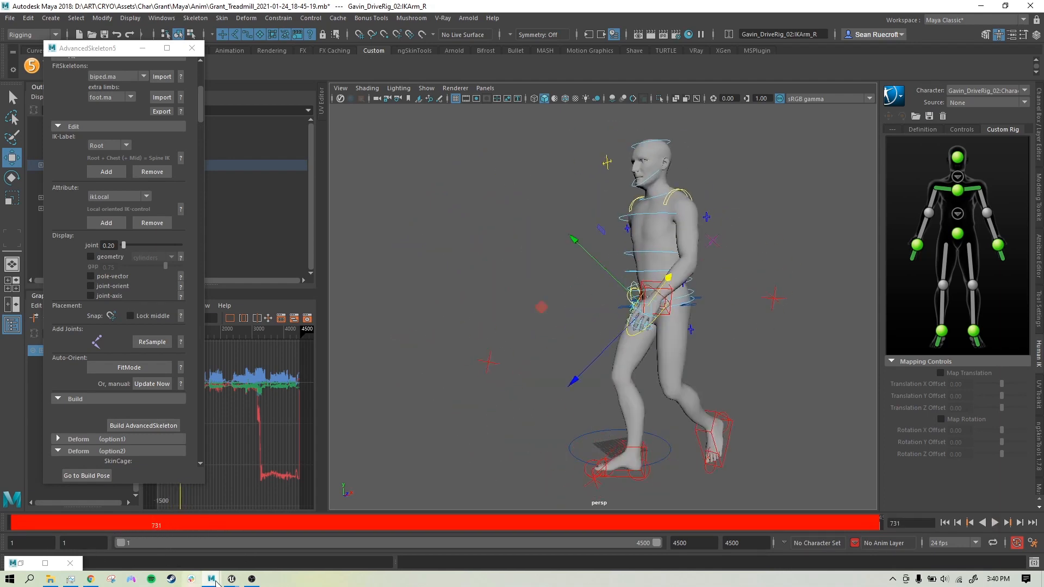
mouse_move(211, 579)
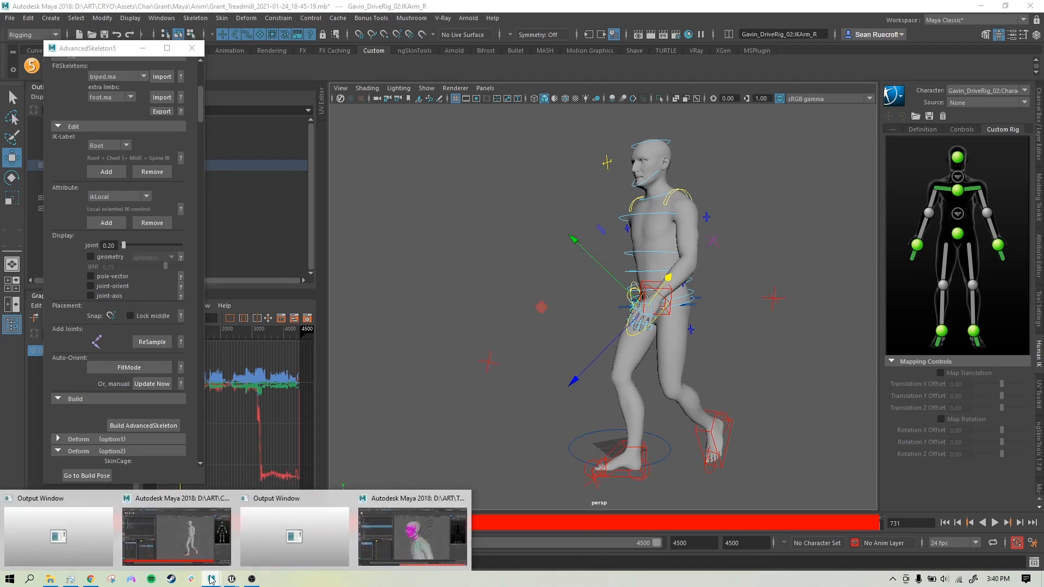
Step: Switch to the Gavin_full_rig_REF_Y-UP Maya session and minimize its Reference Editor
click(397, 504)
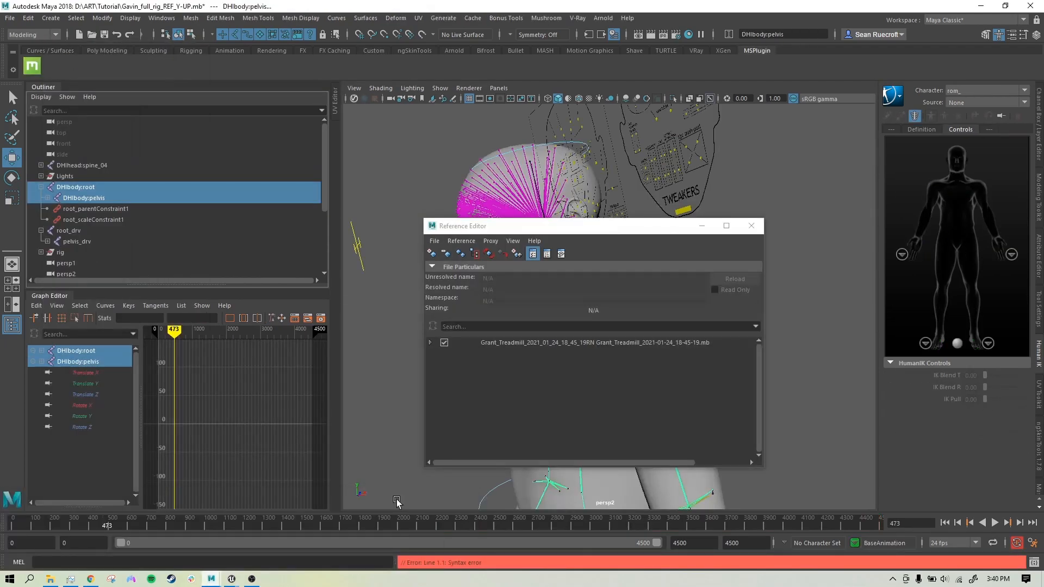
click(702, 226)
alt+drag(603, 367, 623, 370)
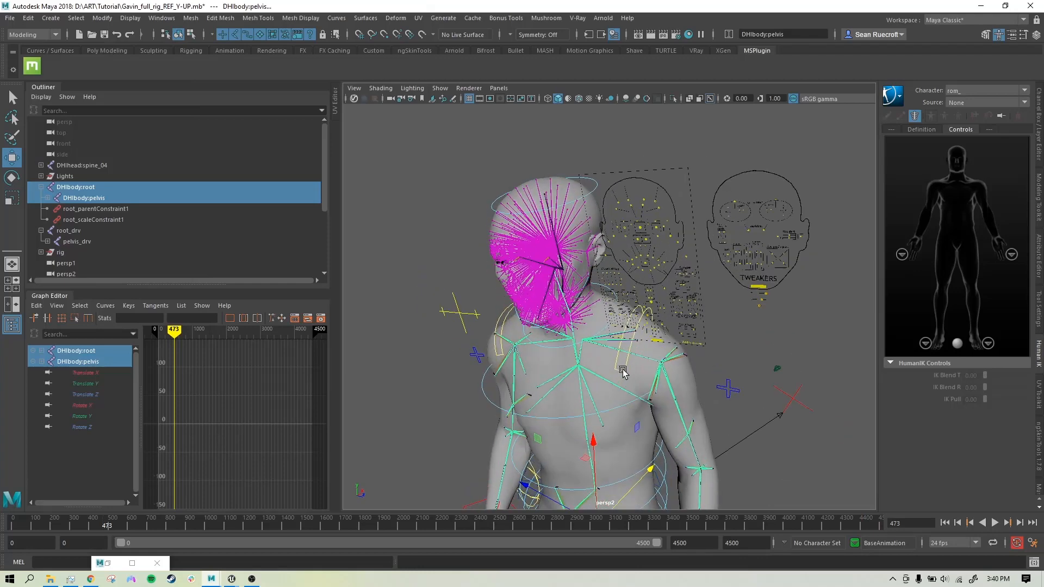
scroll(623, 369, down, 5)
alt+middle_drag(625, 370, 634, 249)
alt+drag(399, 360, 423, 338)
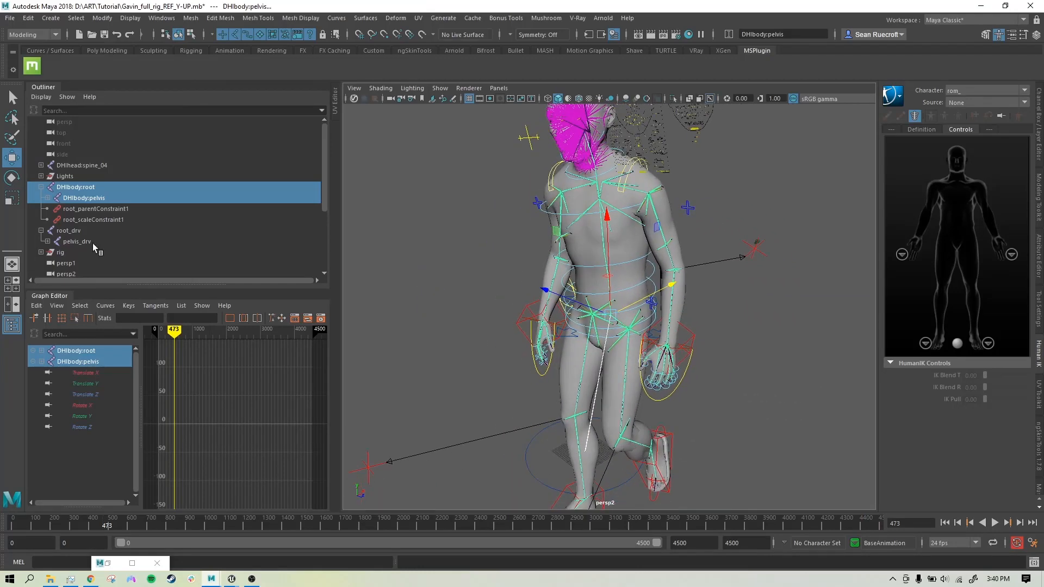
scroll(67, 255, down, 3)
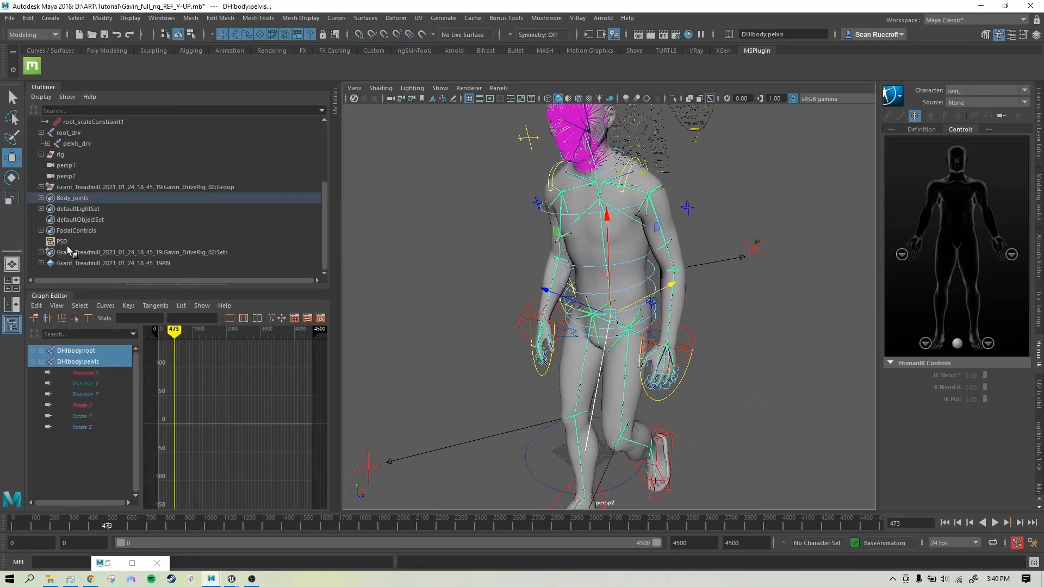
scroll(67, 245, up, 3)
Step: Select the Lights and referenced treadmill rig groups and toggle Isolate Select on the rig
click(72, 177)
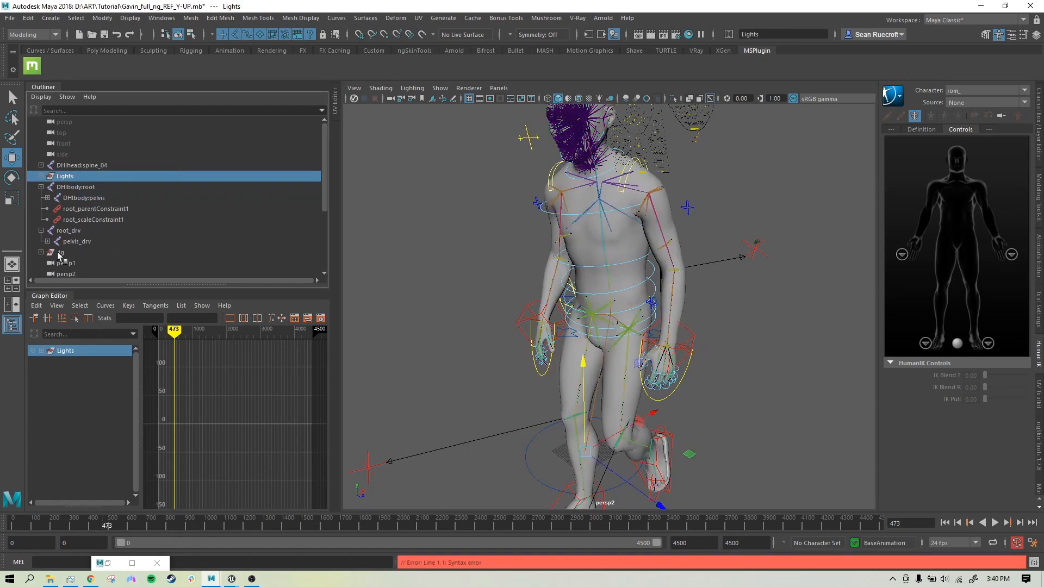
scroll(60, 255, down, 2)
click(65, 198)
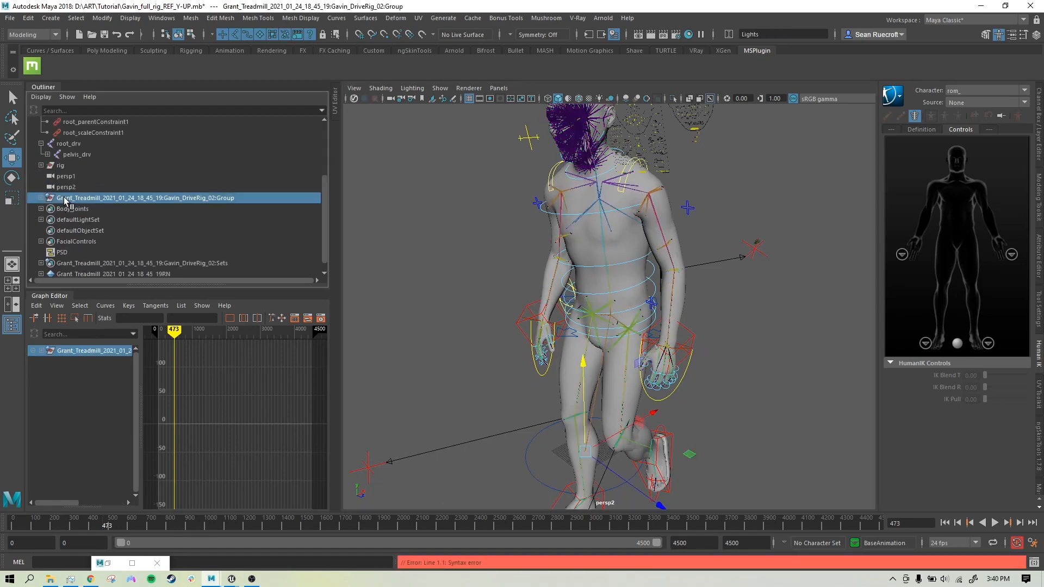
click(673, 99)
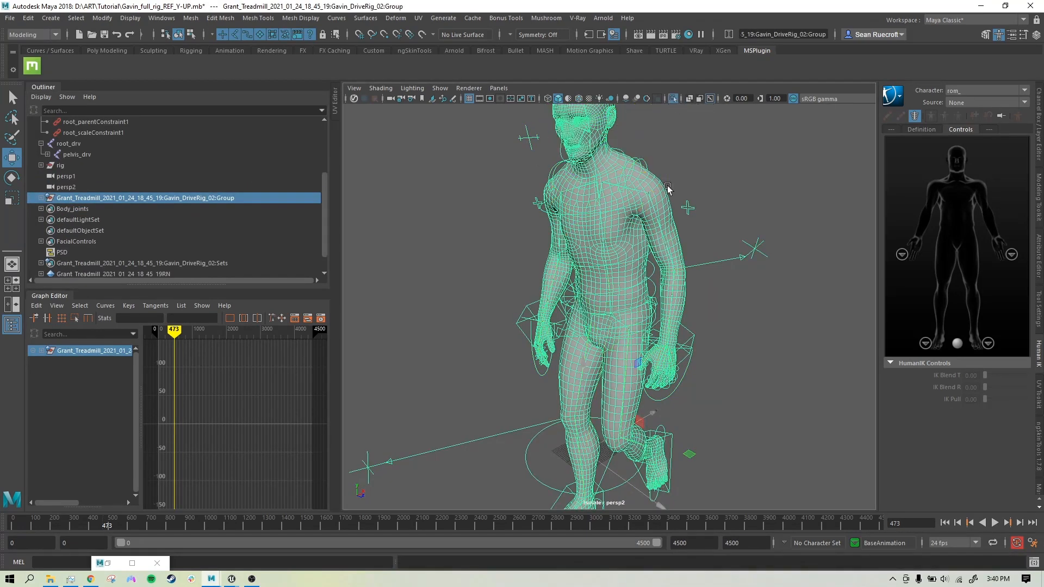
scroll(672, 258, down, 2)
alt+drag(673, 260, 587, 283)
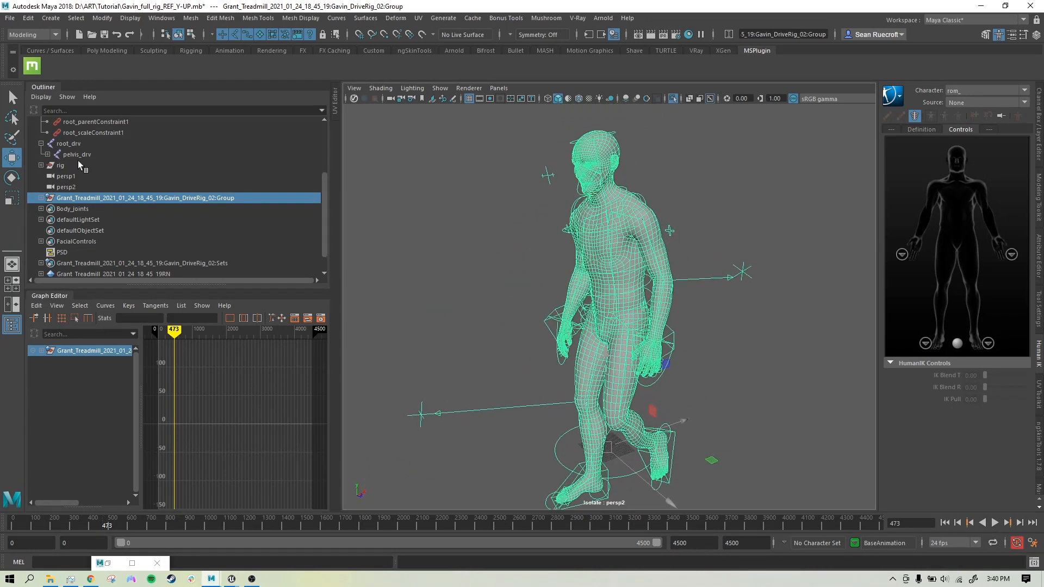
scroll(77, 166, up, 3)
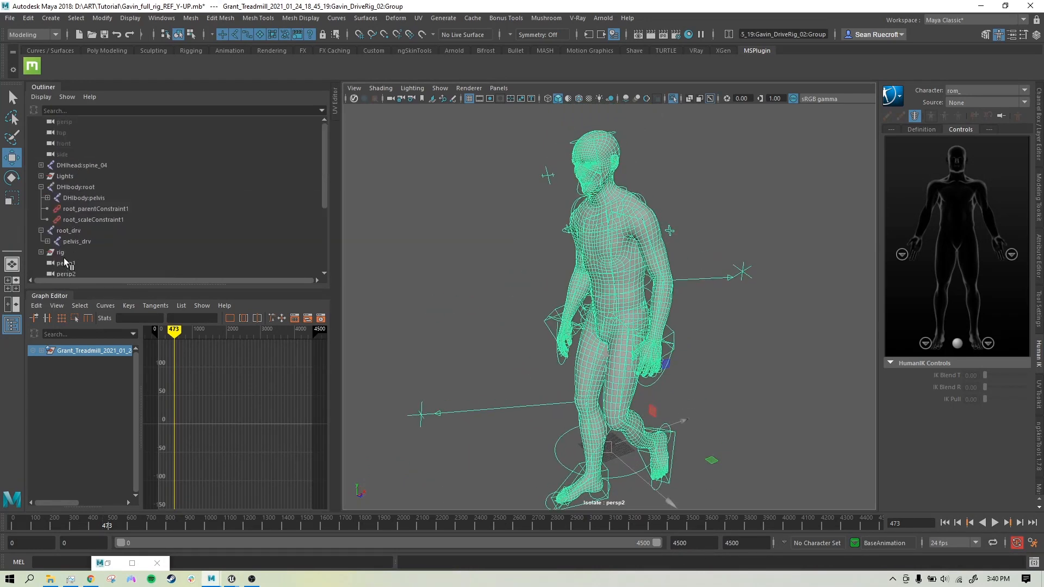
click(60, 253)
click(674, 98)
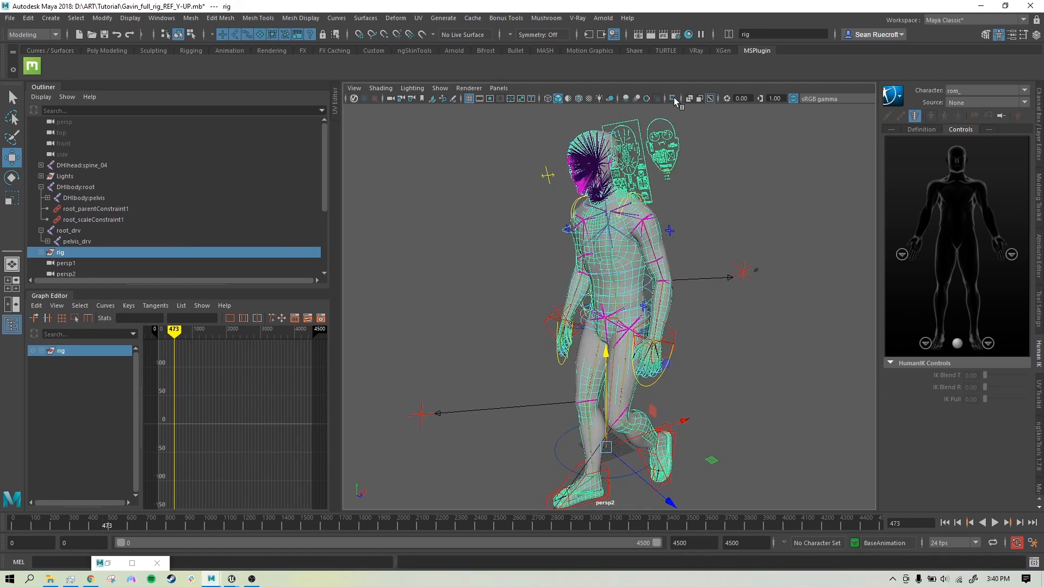
click(673, 98)
Step: Select the DHIbody:root joint and show all rig controls and joints again
click(727, 240)
mouse_move(702, 258)
alt+mouse_down()
mouse_move(826, 241)
mouse_move(715, 264)
alt+mouse_up()
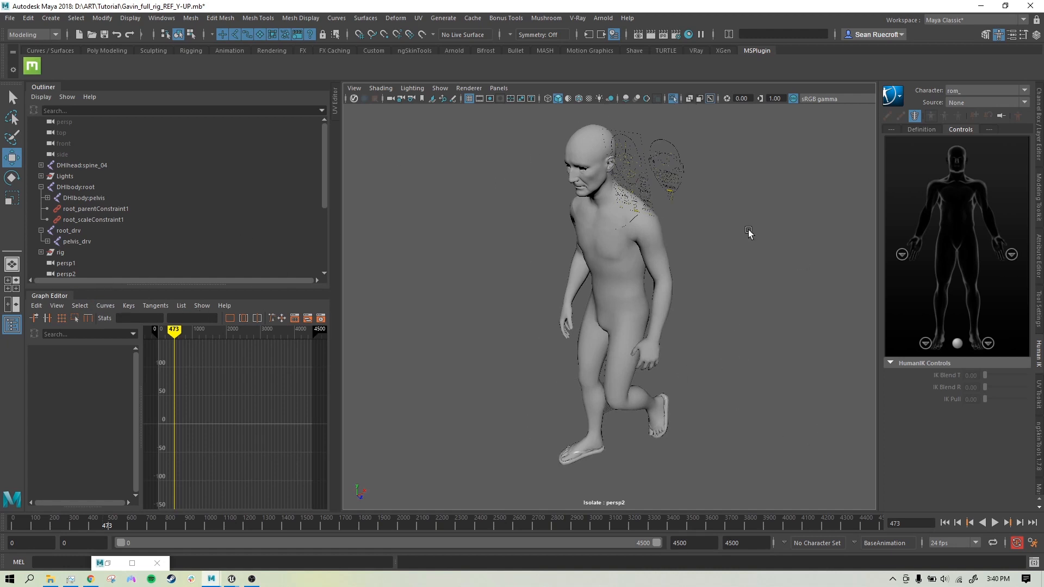
mouse_move(611, 401)
alt+mouse_down()
mouse_move(680, 368)
mouse_move(620, 388)
alt+mouse_up()
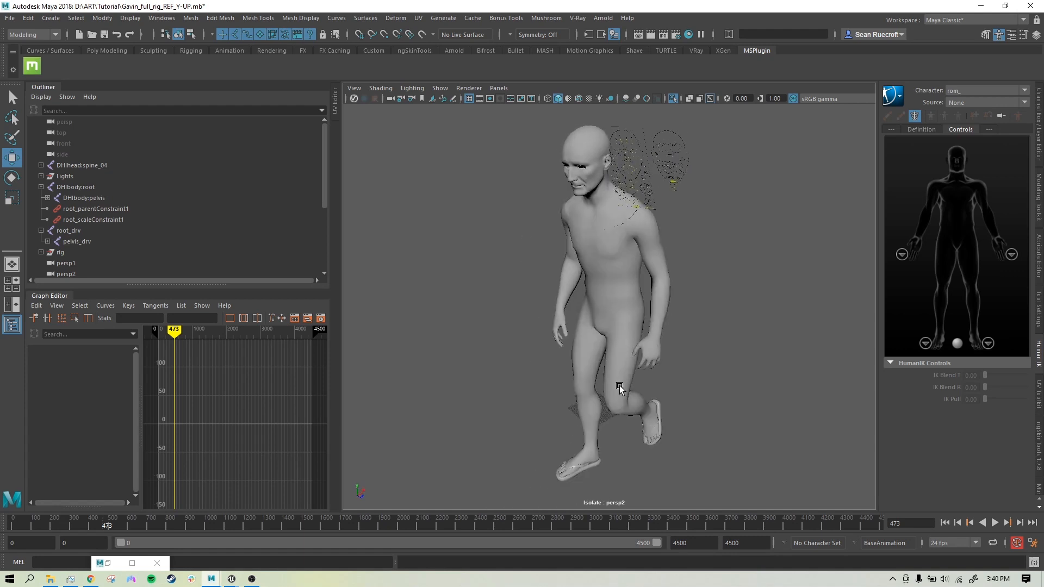
click(84, 188)
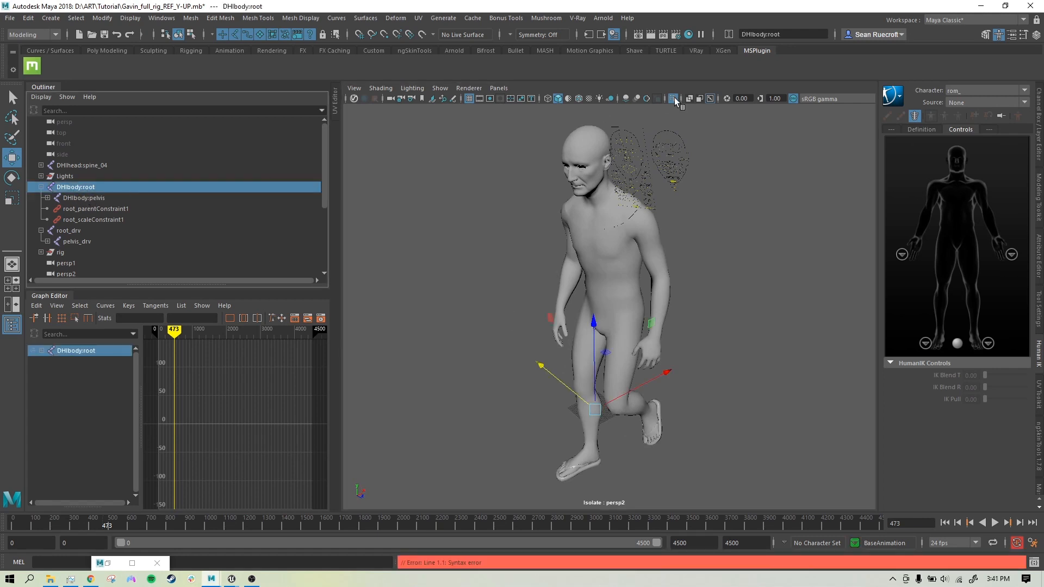
click(675, 96)
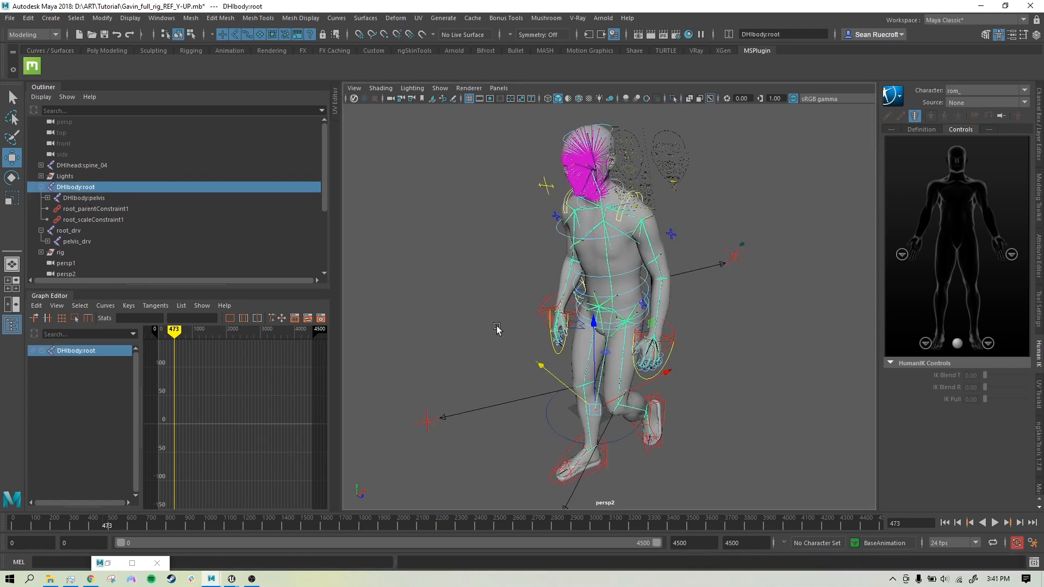
Step: Jump the rig's animation to frame 259 to show that walk pose
alt+drag(494, 325, 513, 302)
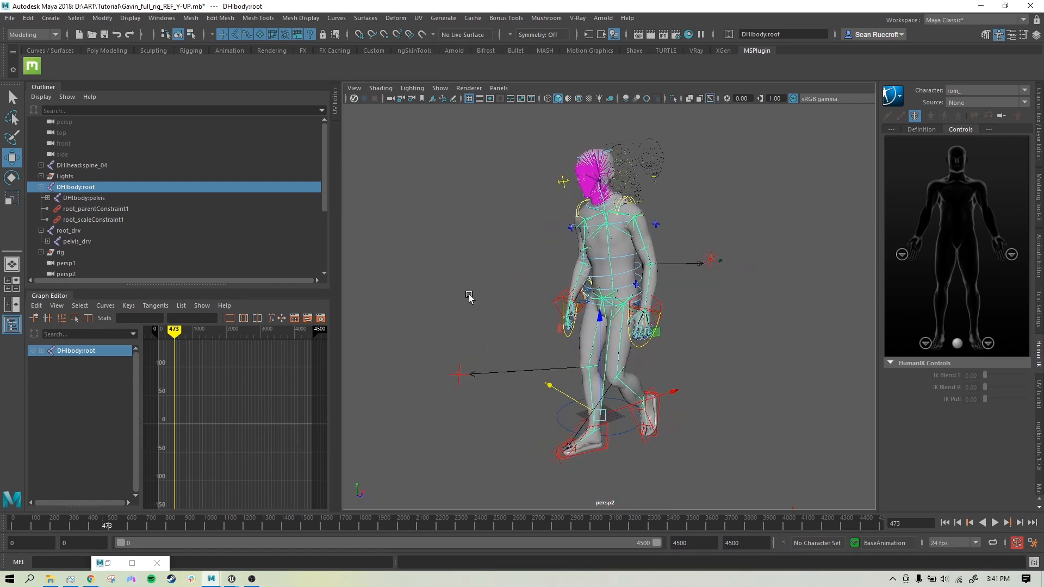
click(66, 525)
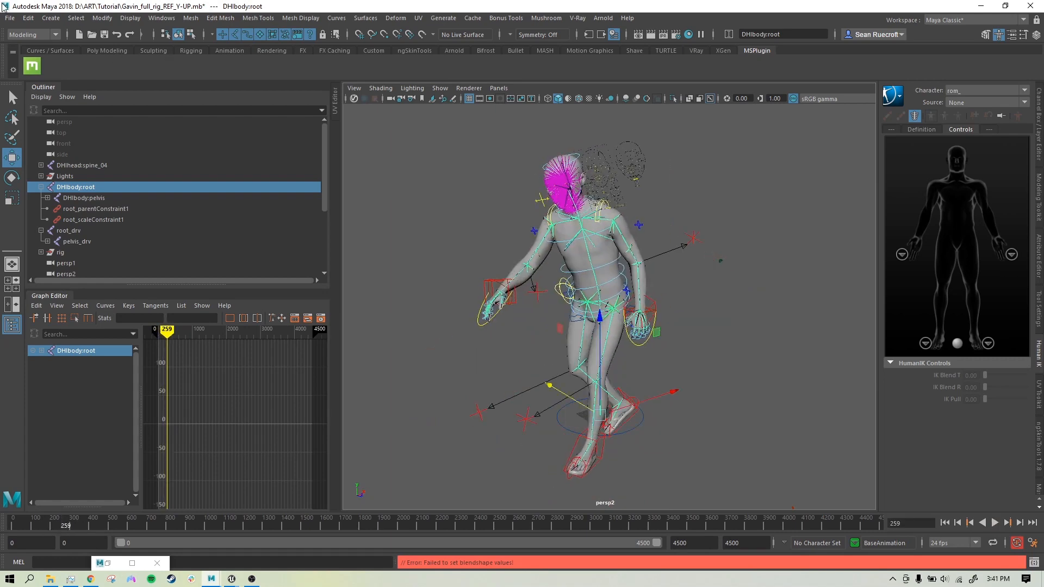
click(7, 20)
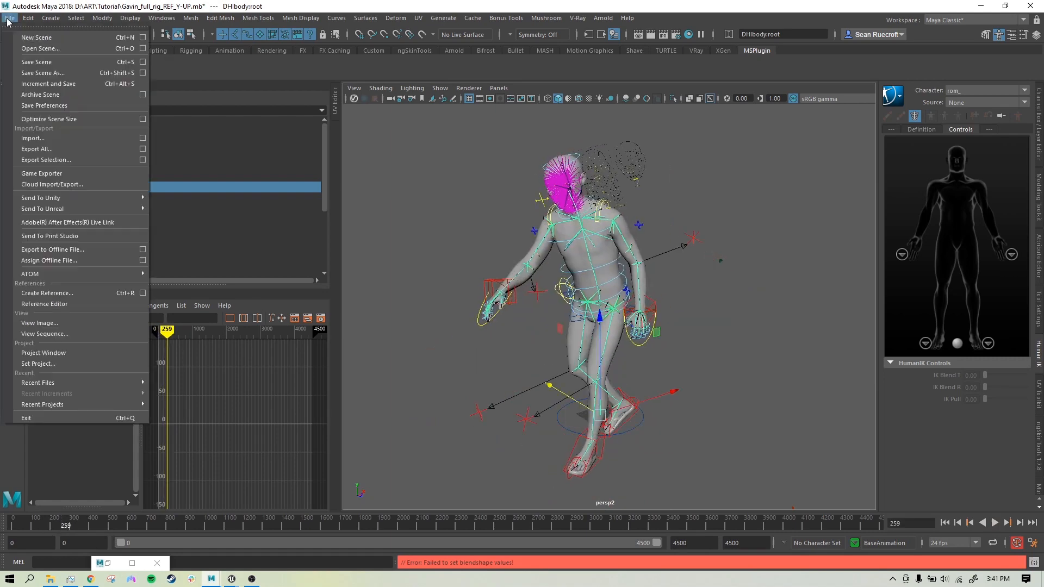
Step: Export the selected rig hierarchy over Grant_Treadmill_Test.fbx, confirming the replace
click(77, 158)
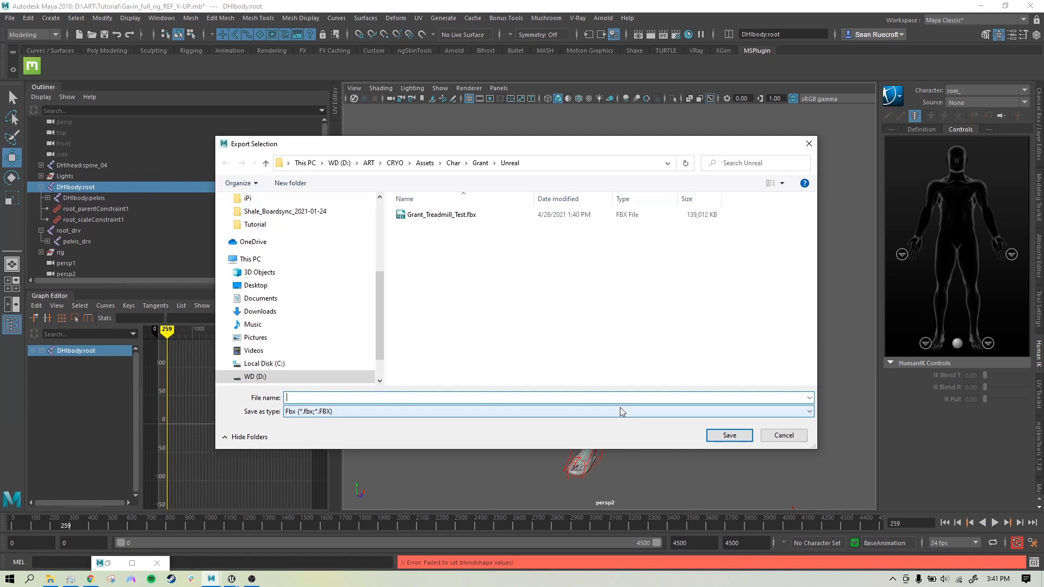
click(436, 216)
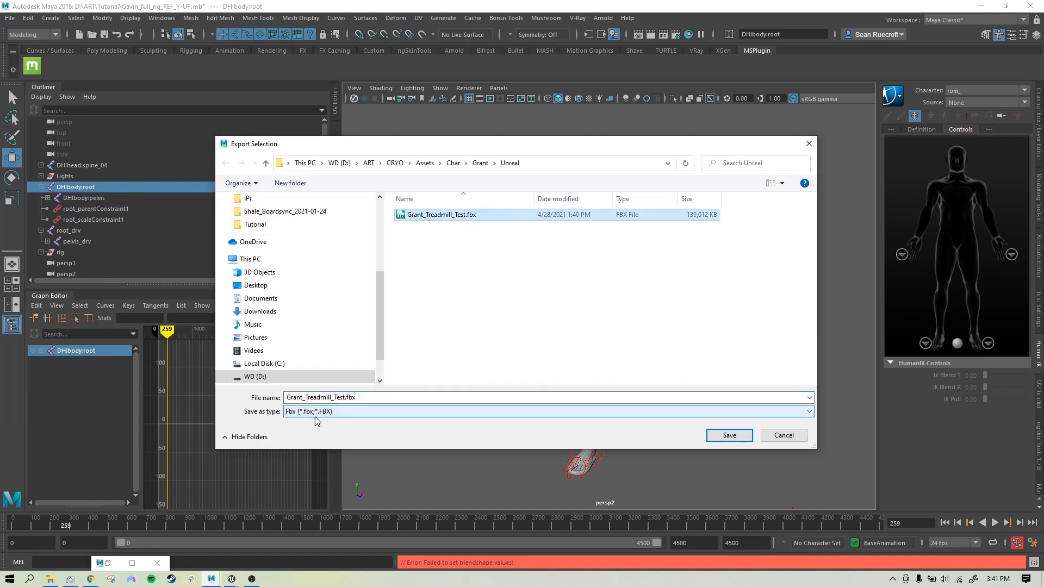
click(728, 436)
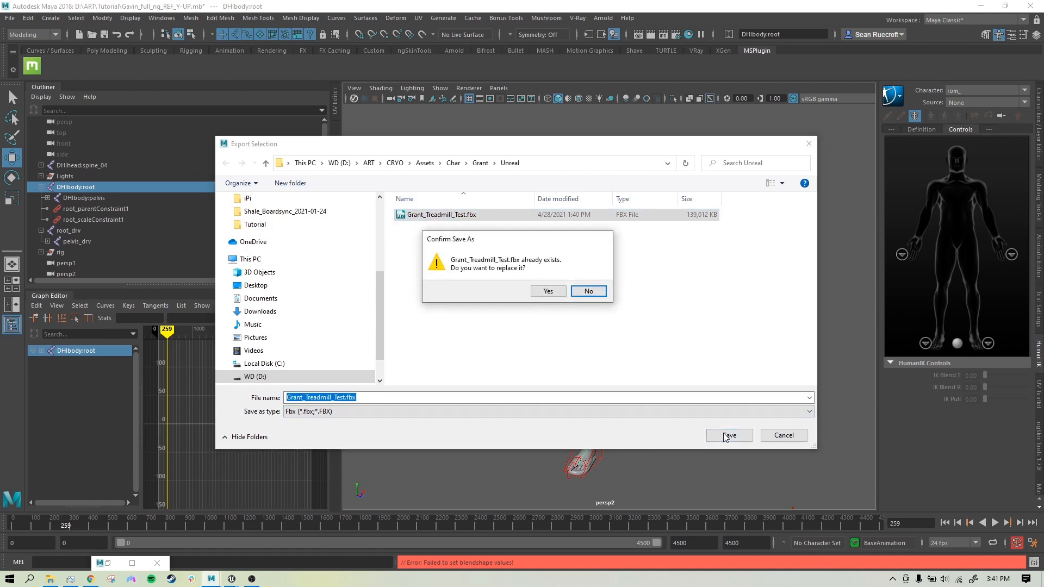
click(548, 292)
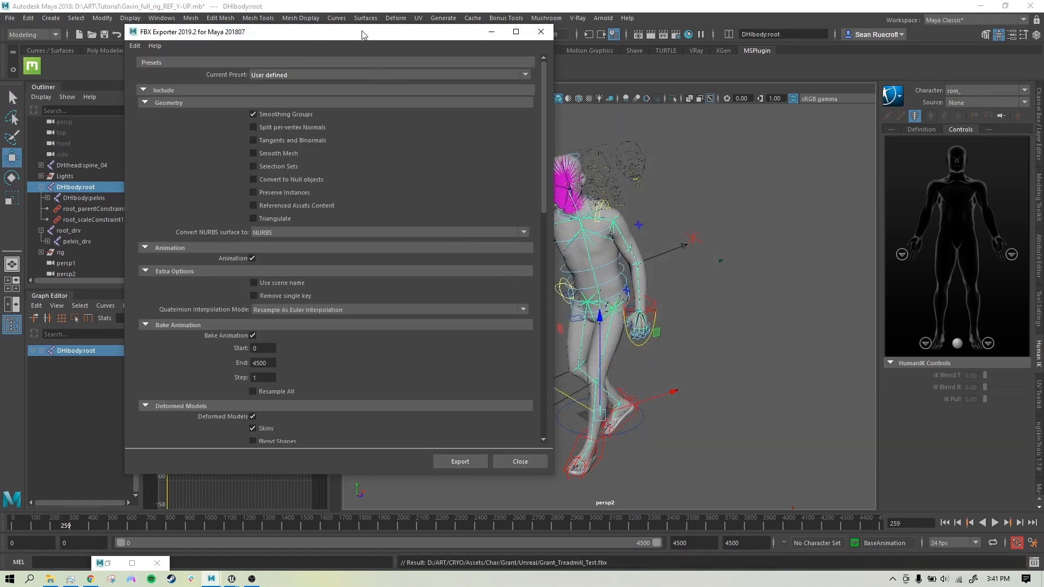
Step: Move the FBX Exporter settings window aside, review its options, then close it
drag(363, 35, 333, 30)
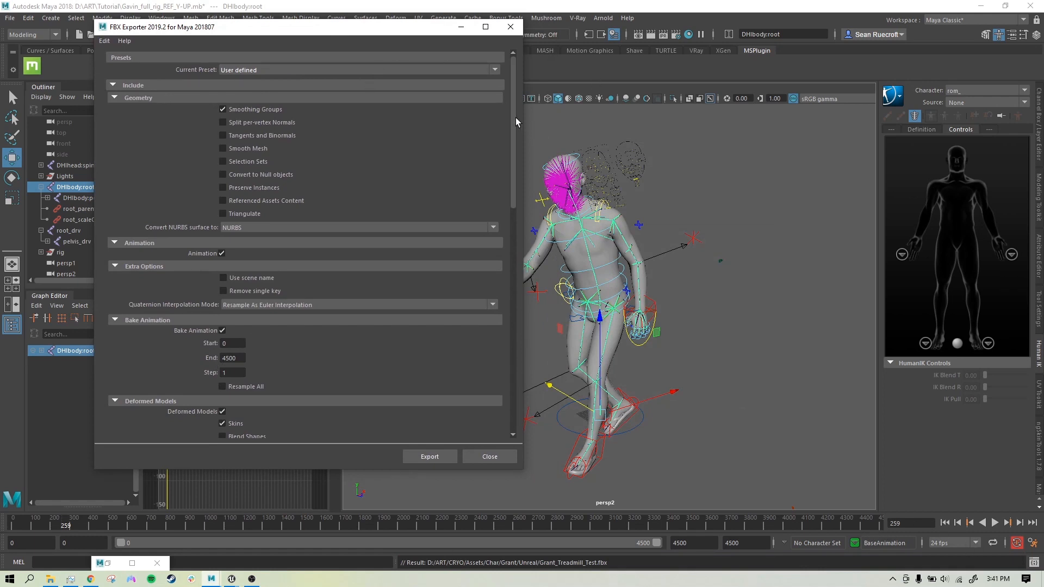
drag(384, 35, 854, 51)
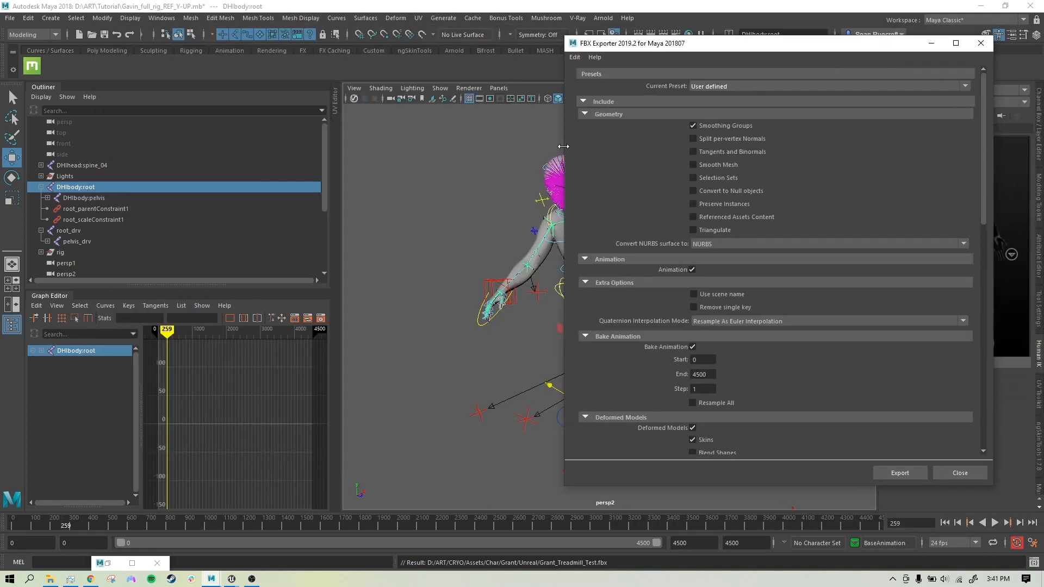
drag(569, 145, 692, 145)
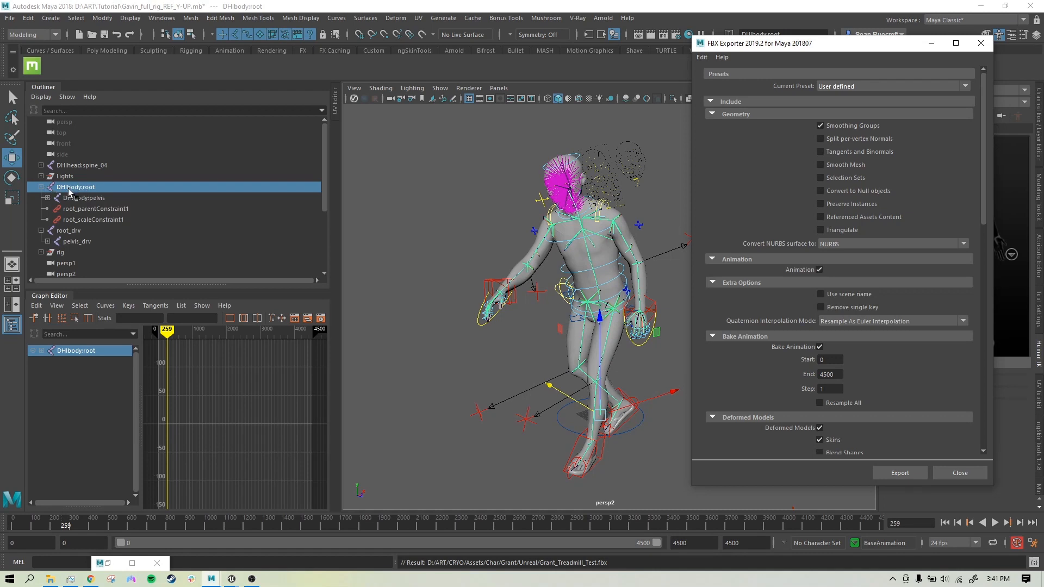
drag(70, 192, 117, 191)
drag(980, 145, 984, 361)
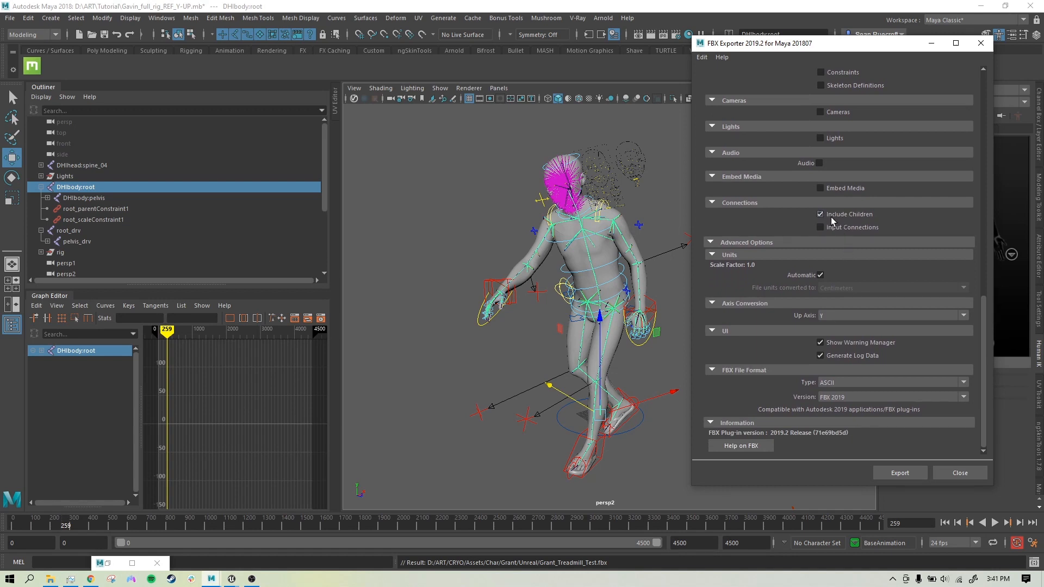
click(960, 473)
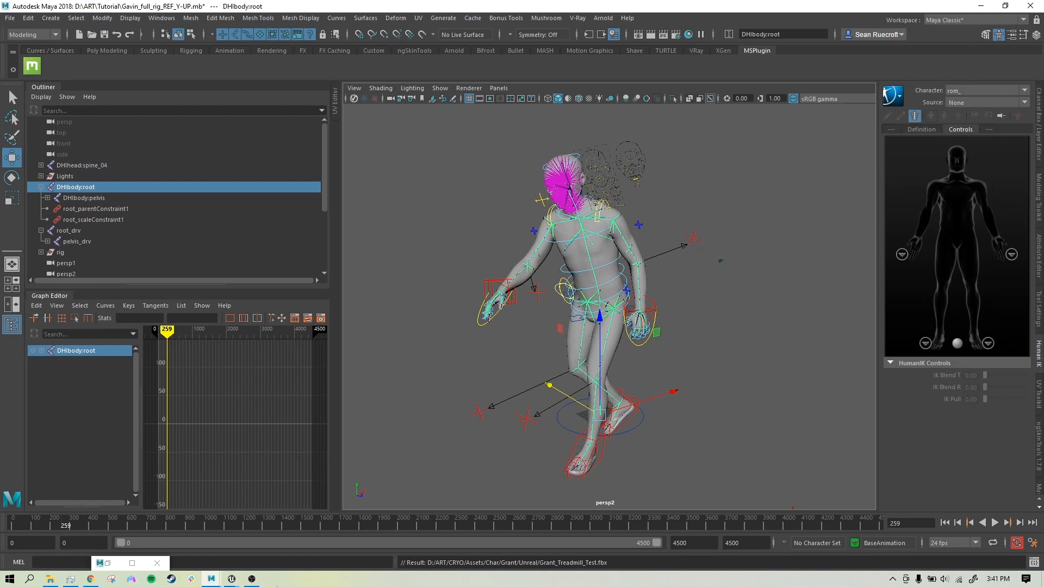
mouse_move(231, 579)
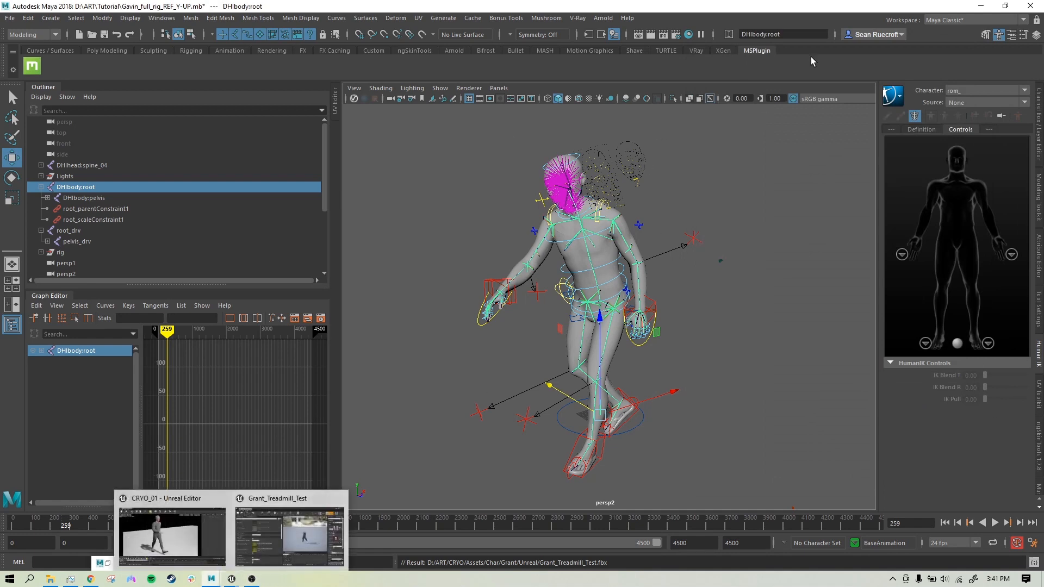
Step: Minimize Maya, bring the CRYO_01 Unreal Editor forward, and enlarge the Sequencer panel
click(980, 8)
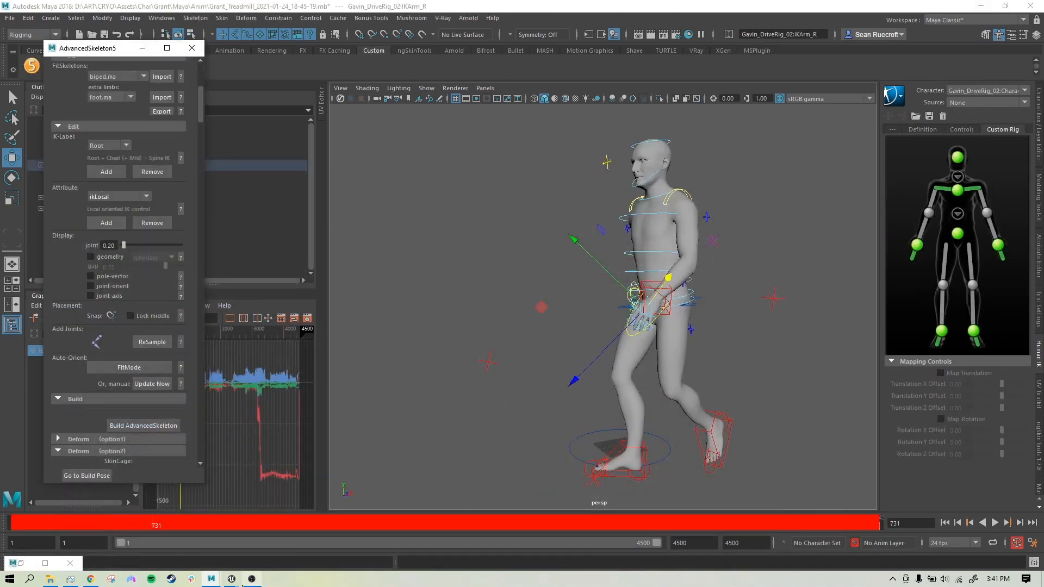
mouse_move(232, 578)
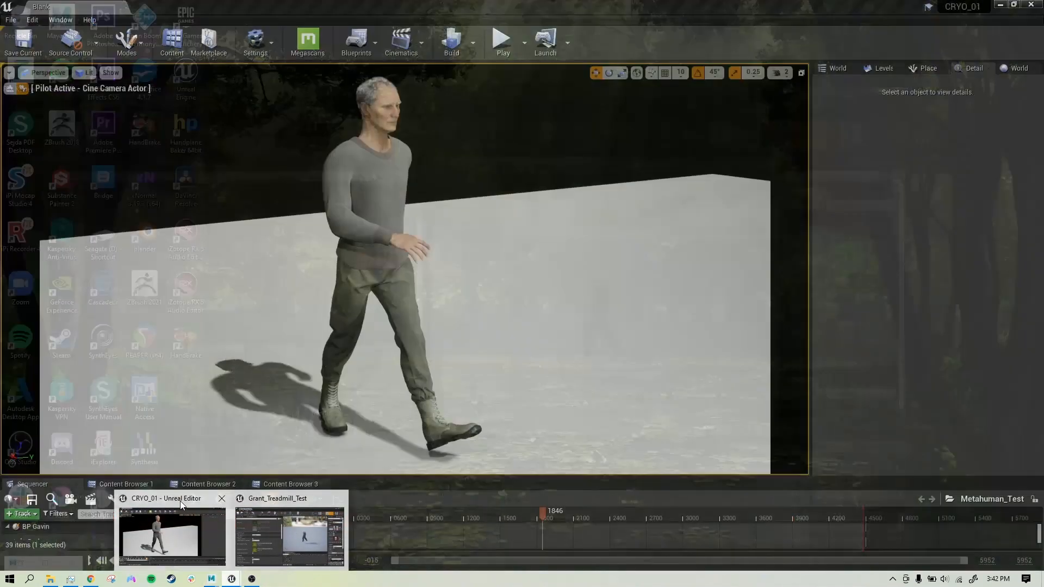
click(180, 500)
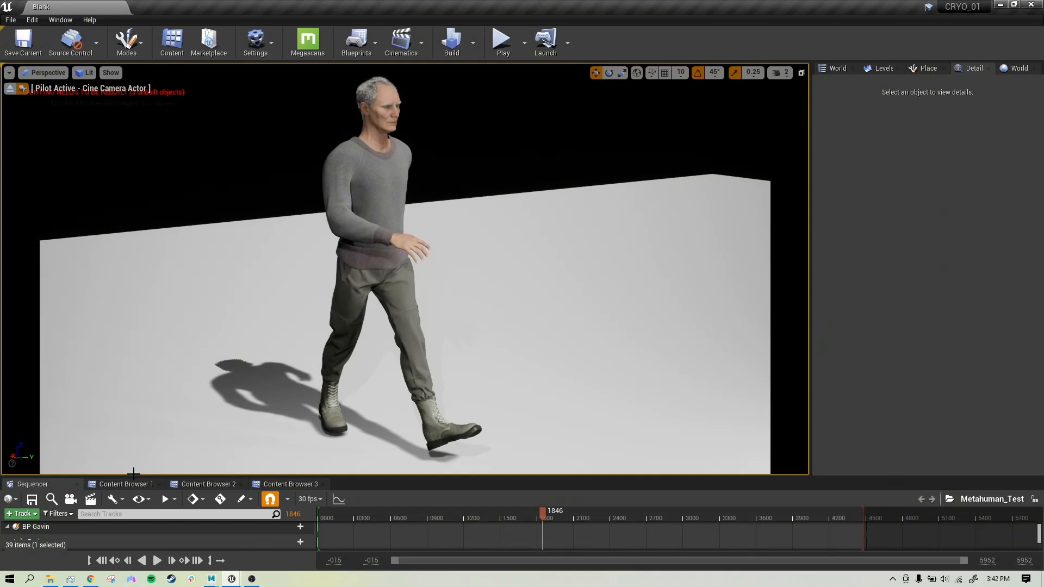
drag(352, 477, 352, 456)
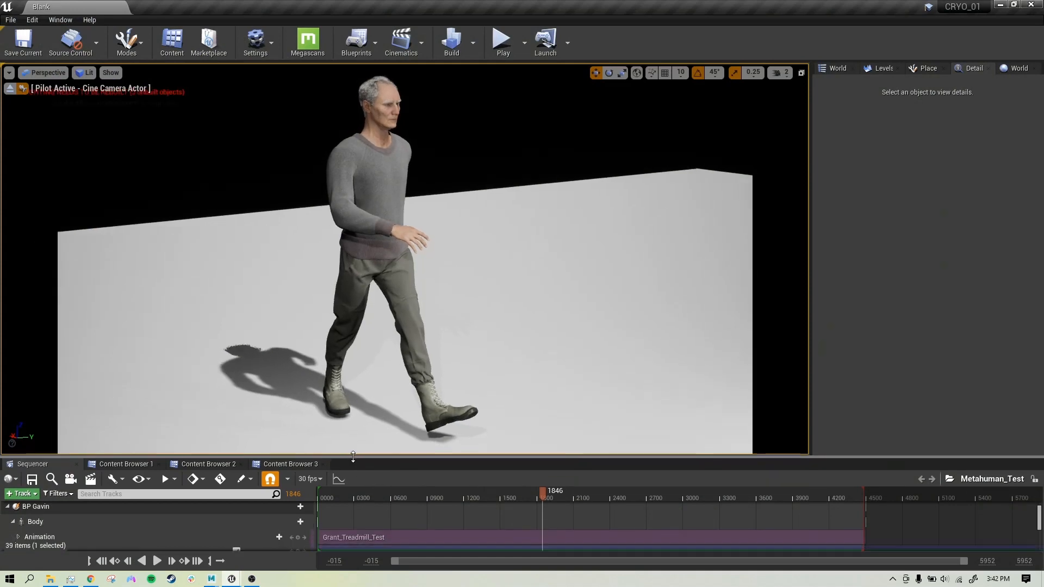
Step: Check the Grant_ animation asset in Gavin's Anim folder, then return to Metahuman_Test
click(139, 463)
click(195, 463)
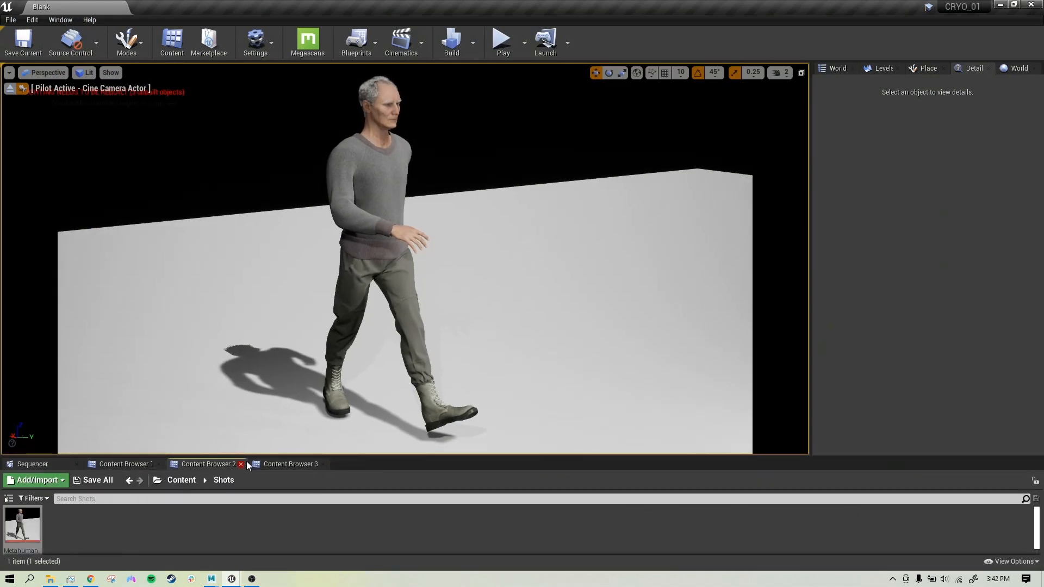
click(274, 463)
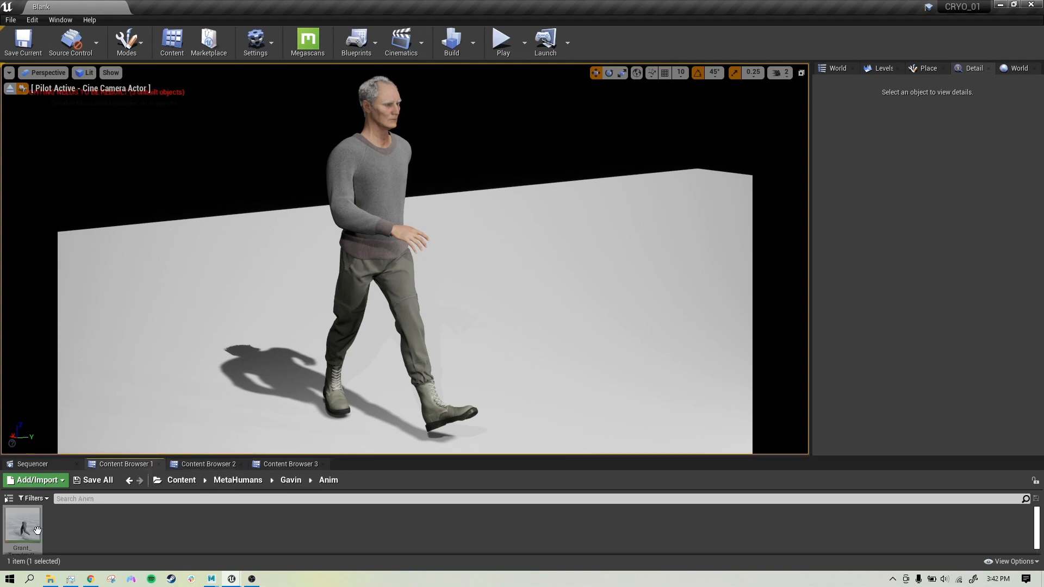
click(16, 522)
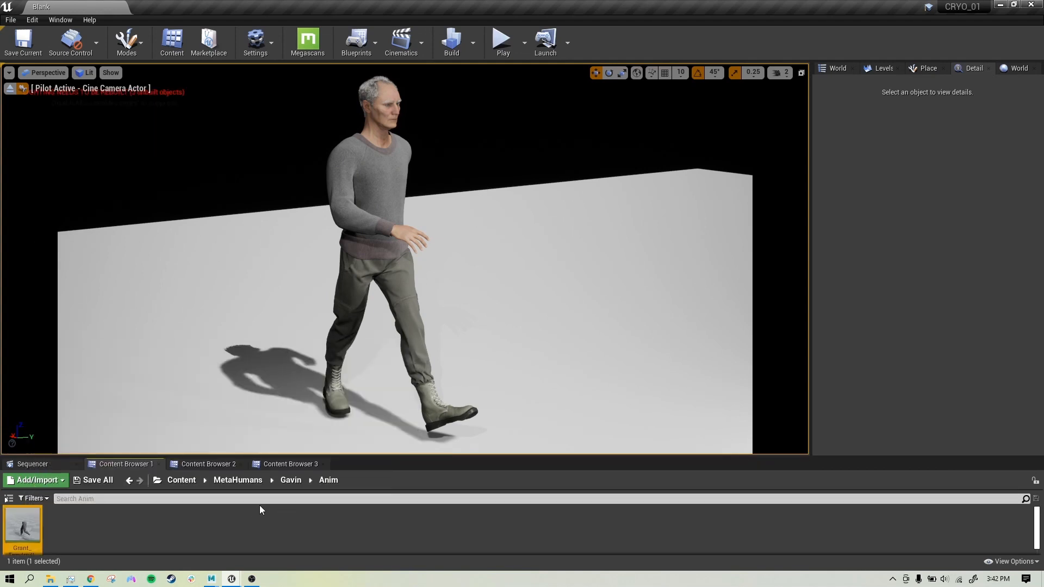
mouse_move(261, 455)
mouse_down()
mouse_move(261, 431)
mouse_move(257, 461)
mouse_up()
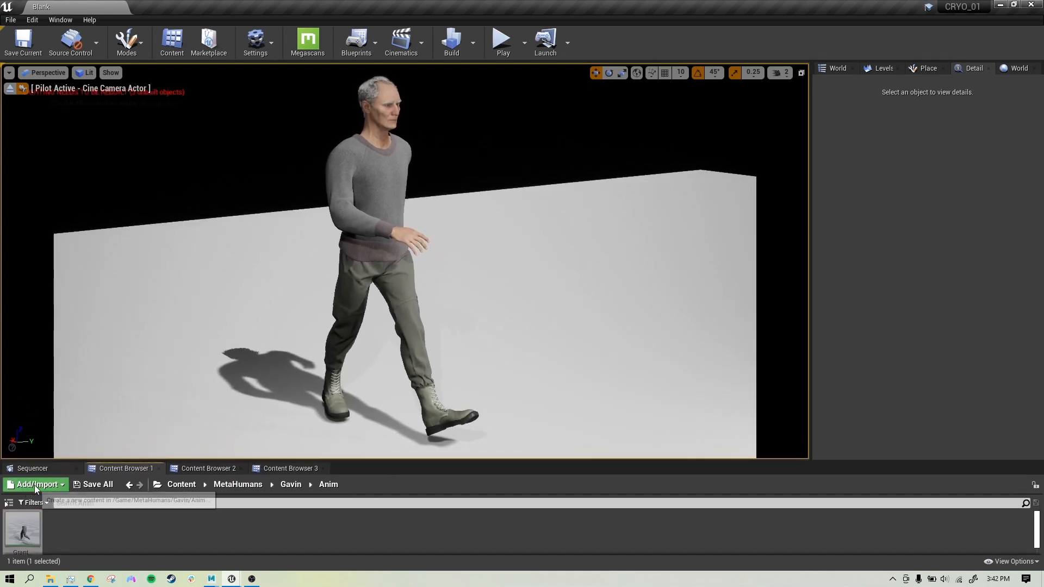
click(38, 467)
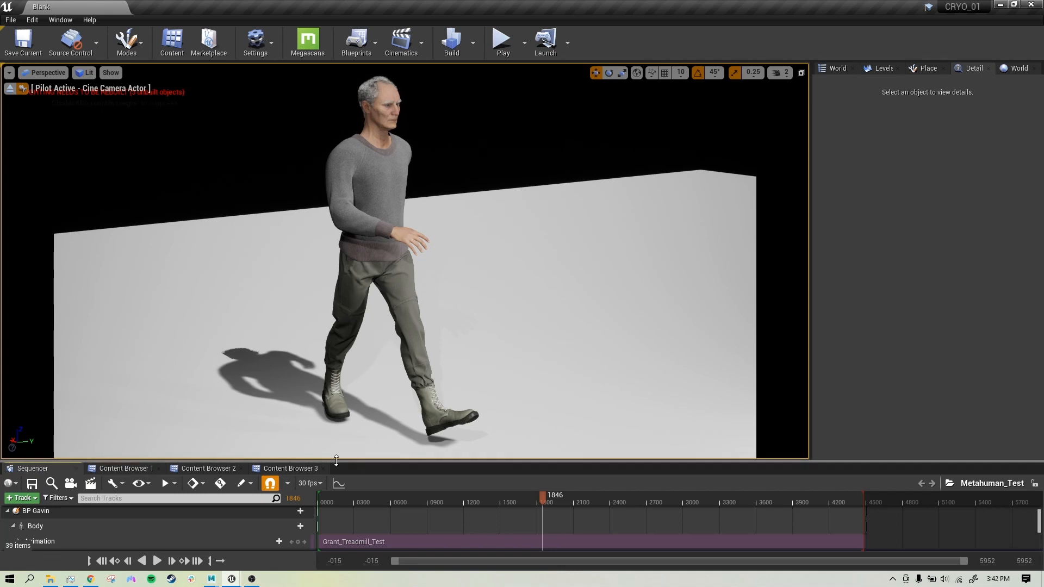
Step: Expand BP Gavin's tracks and inspect the Body track list without adding anything
drag(336, 461, 304, 406)
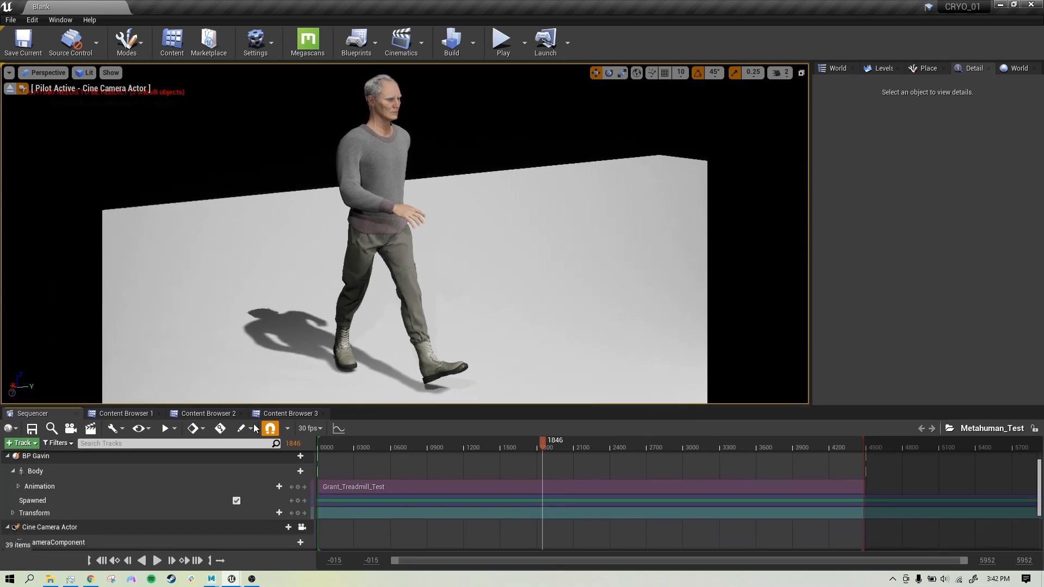
click(38, 472)
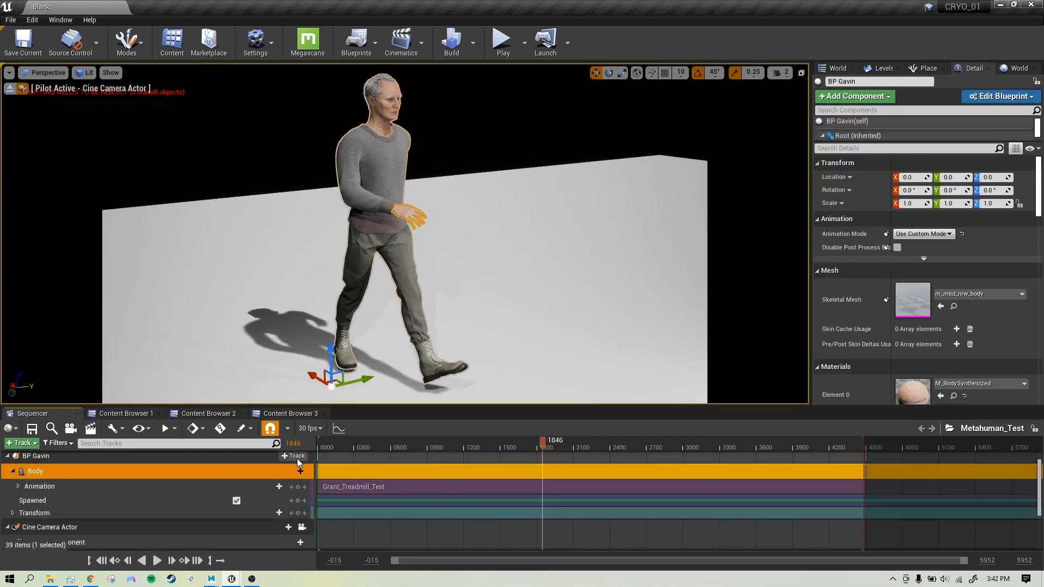
click(297, 459)
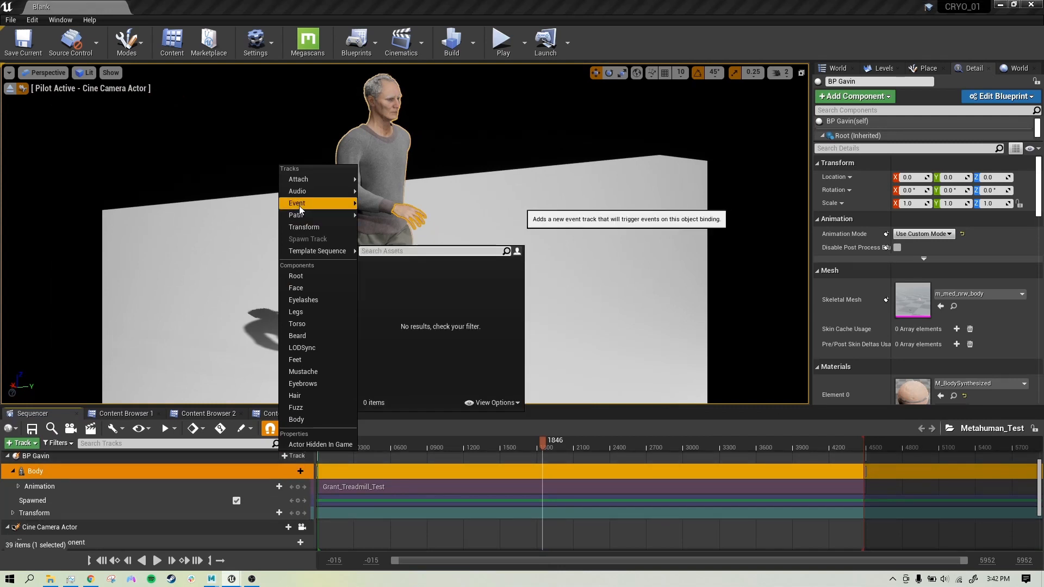
click(54, 484)
click(291, 471)
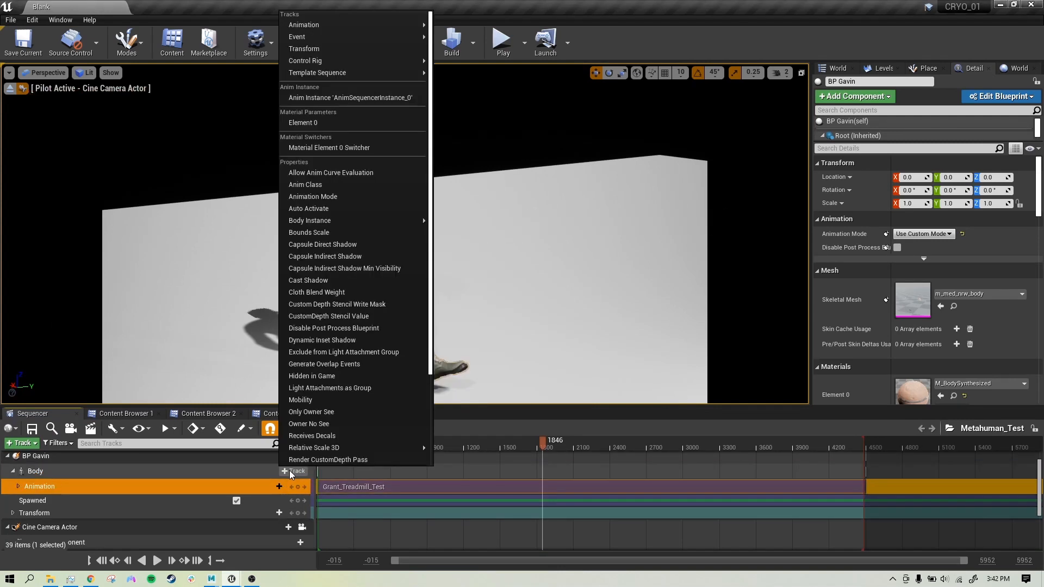
mouse_move(314, 32)
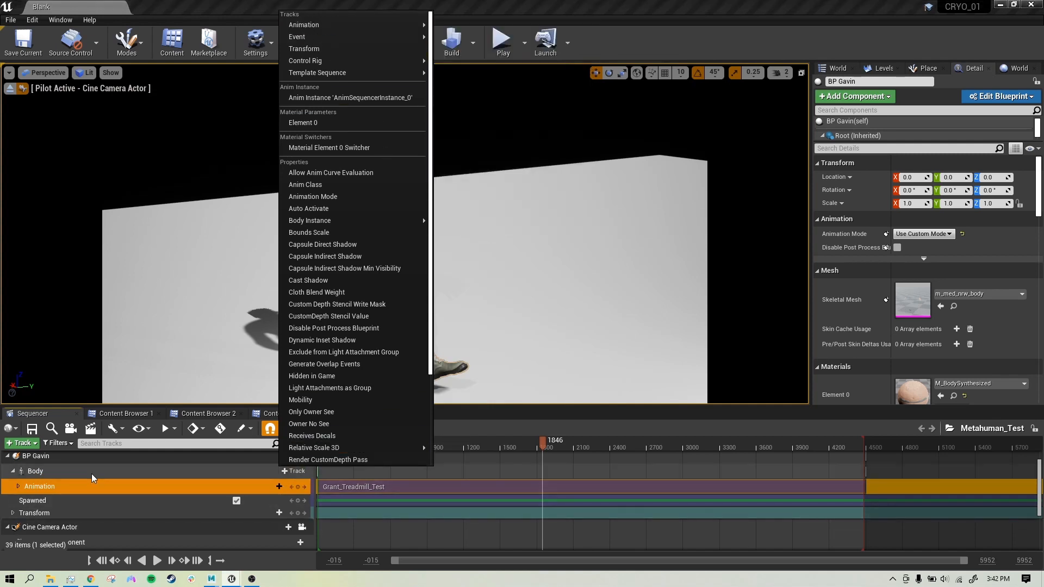
click(74, 486)
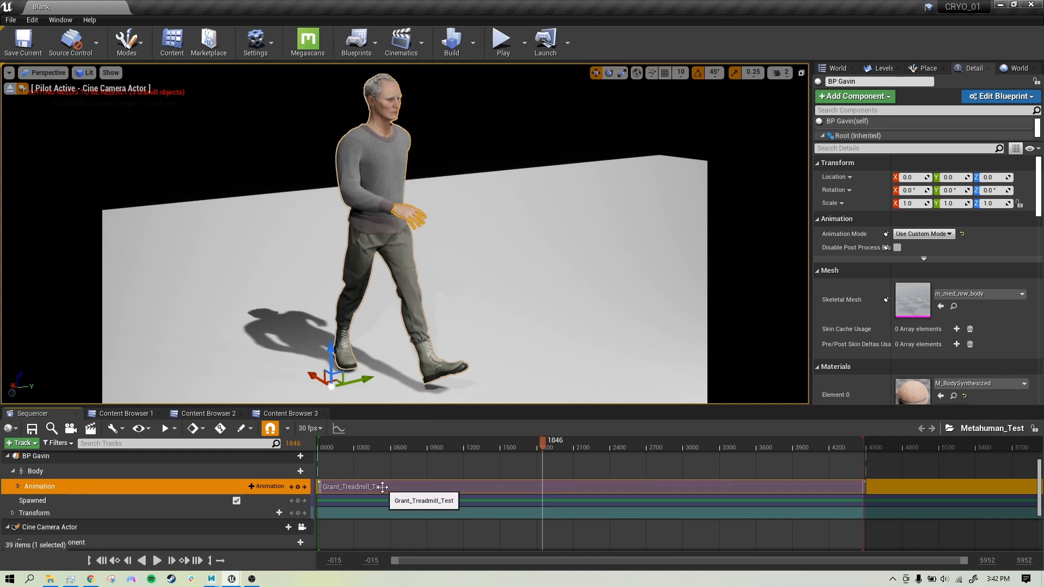
Step: Select the Grant_Treadmill_Test section, scrub back, and play the walk animation
click(535, 480)
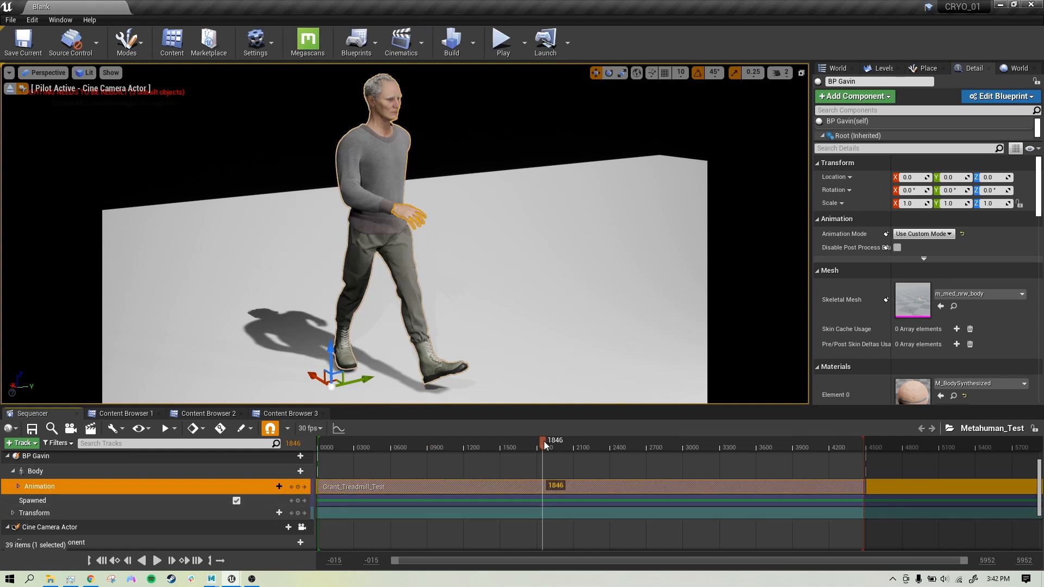
drag(543, 442, 483, 447)
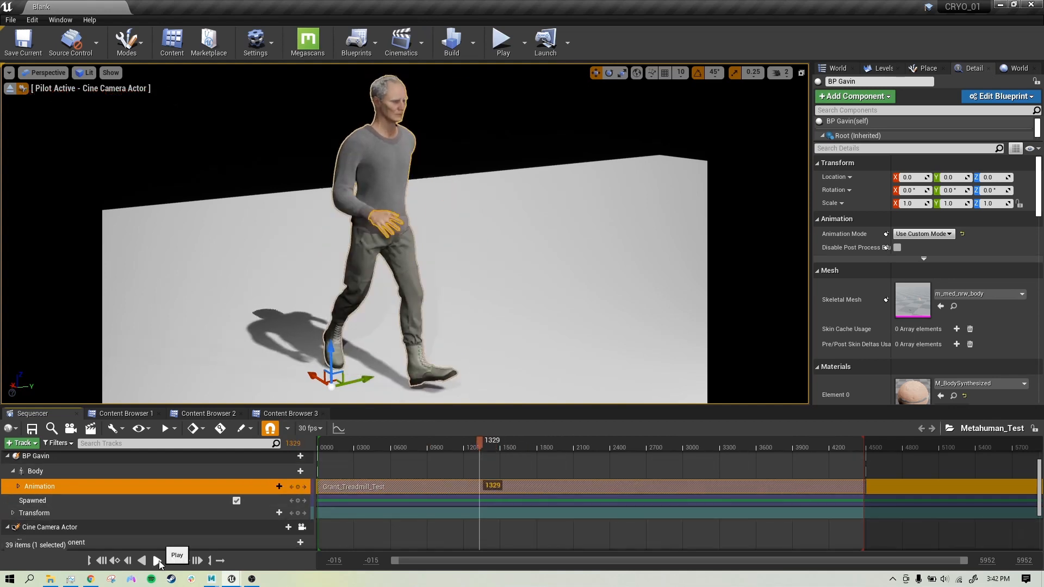
click(157, 560)
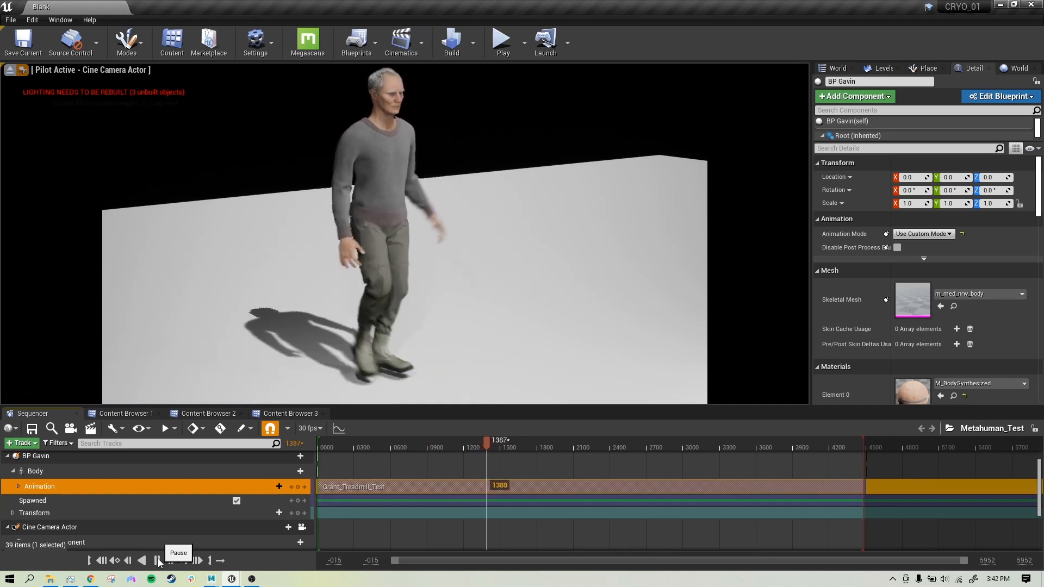